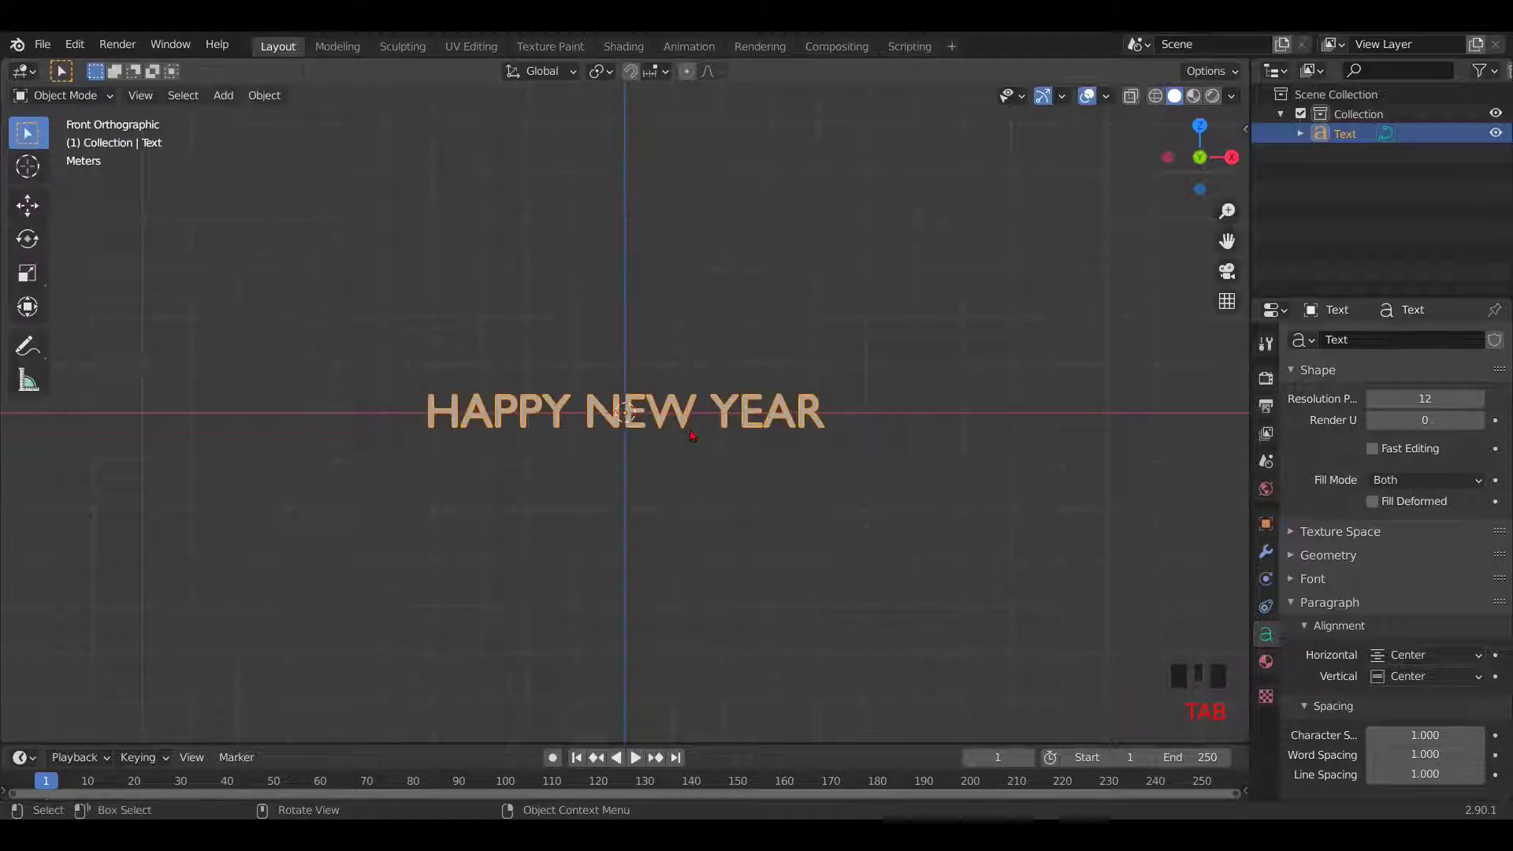
Load batmfa__.ttf from the batman_forever folder as the regular font of the HAPPY NEW YEAR text.
{"action": "left_click", "coordinate": [1340, 586]}
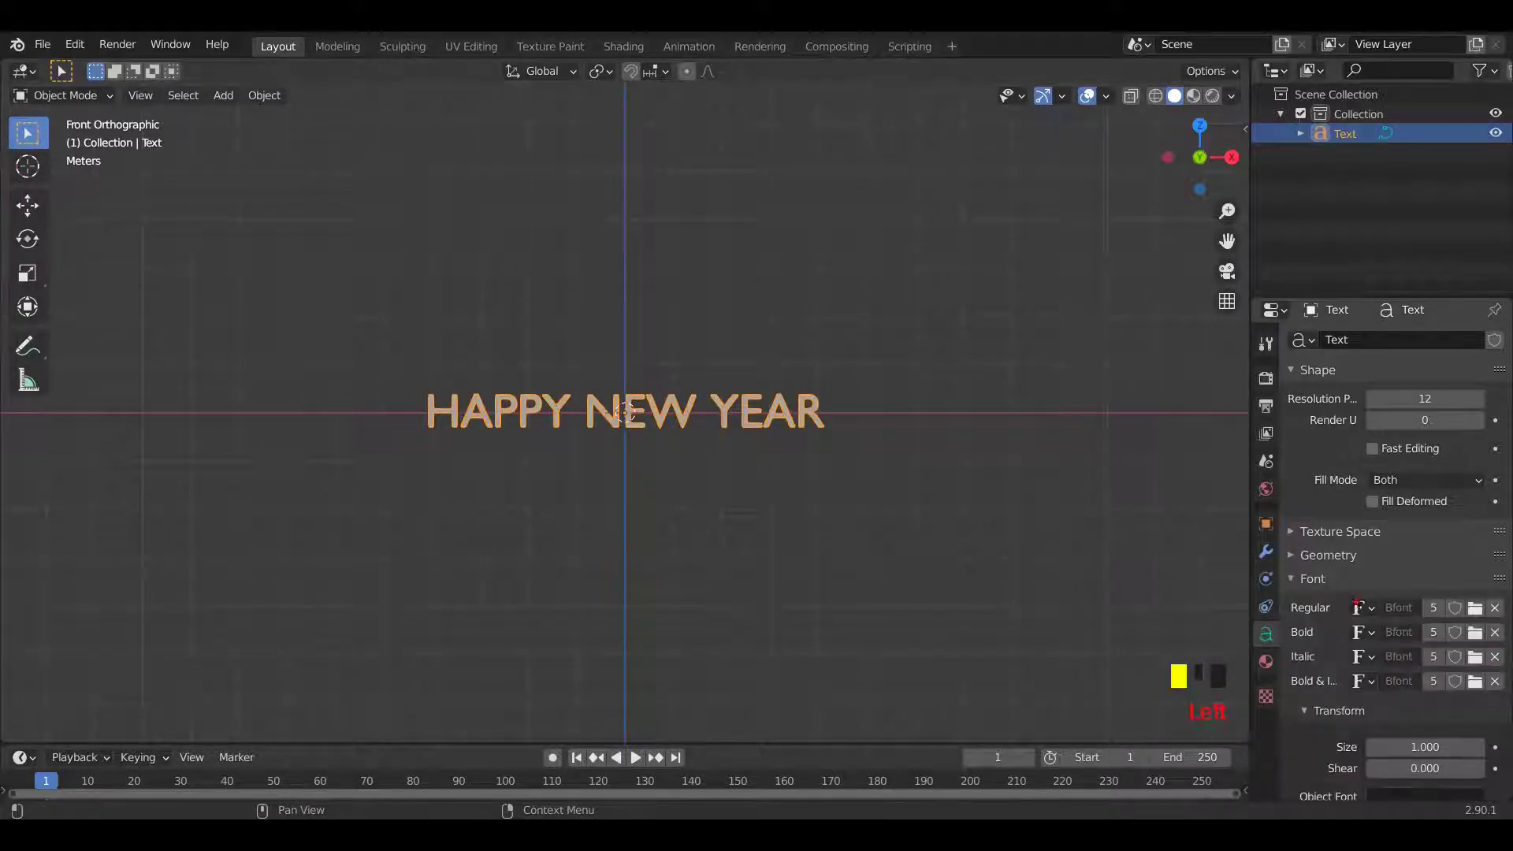
{"action": "left_click", "coordinate": [1473, 612]}
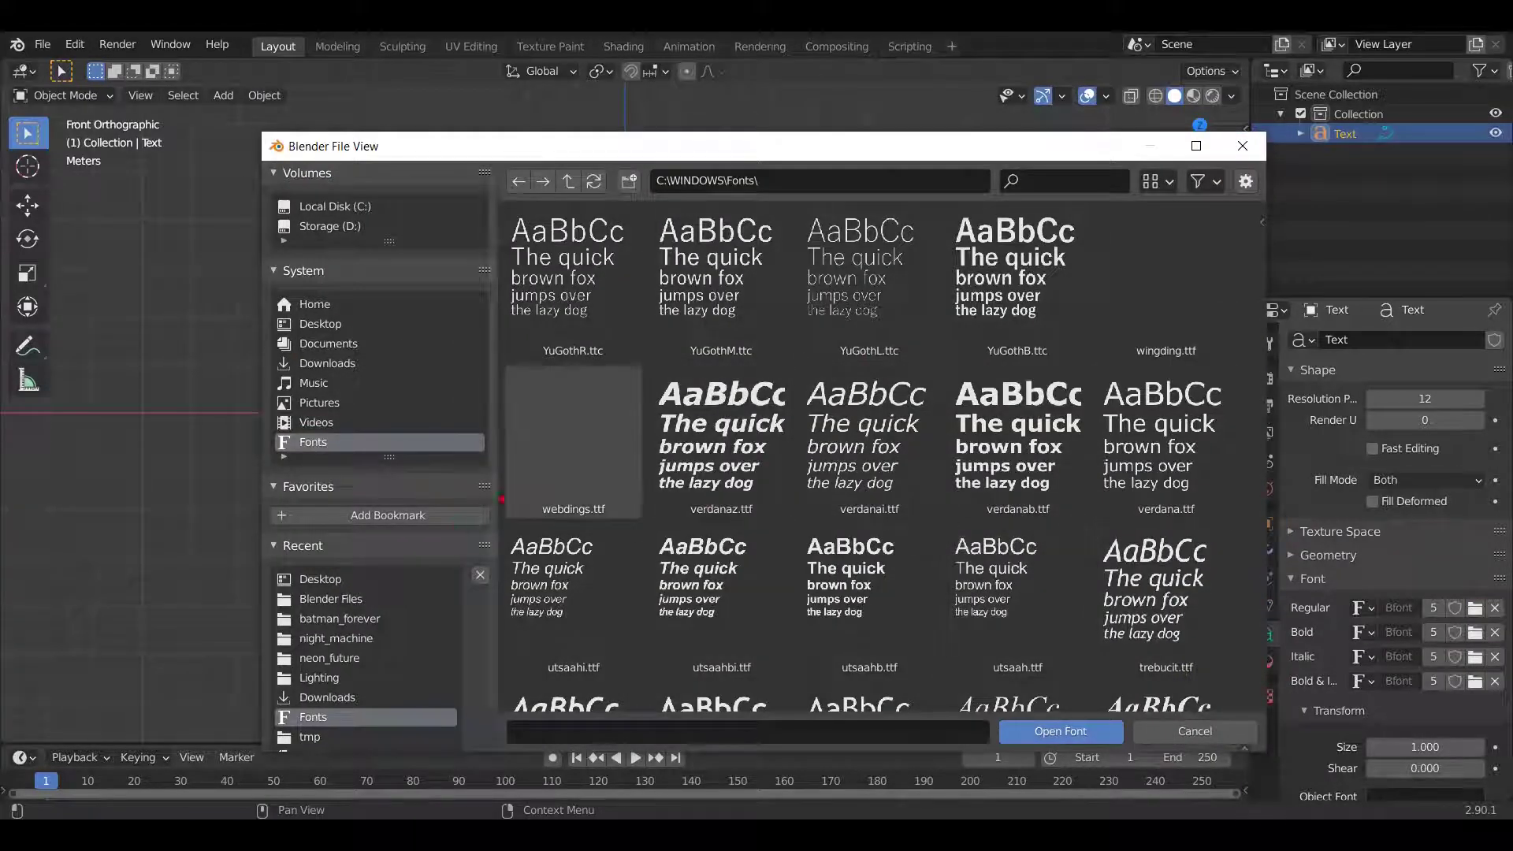
{"action": "left_click", "coordinate": [341, 619]}
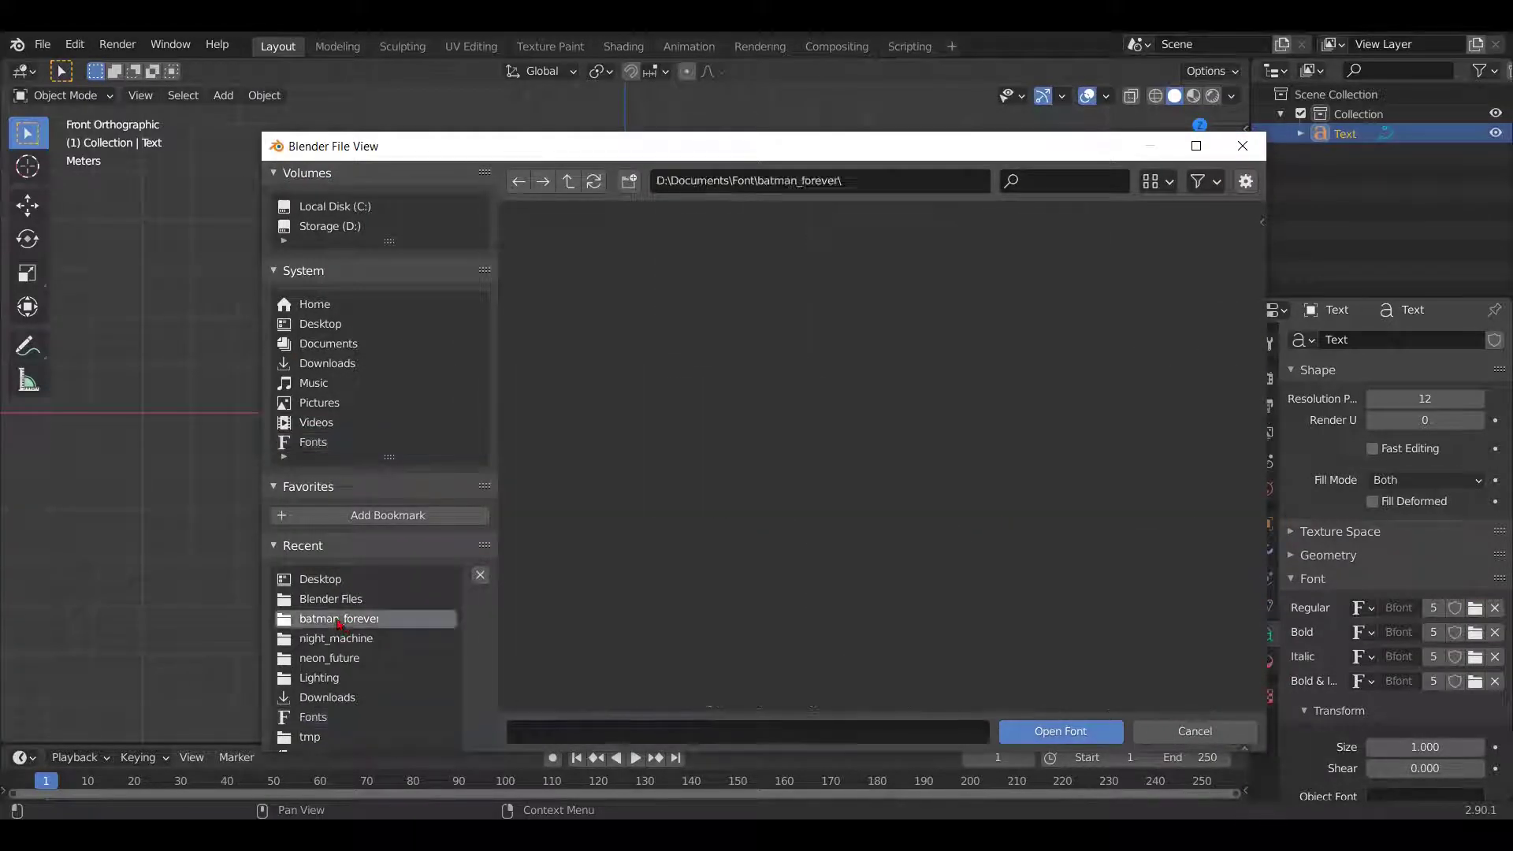
{"action": "left_click", "coordinate": [709, 266]}
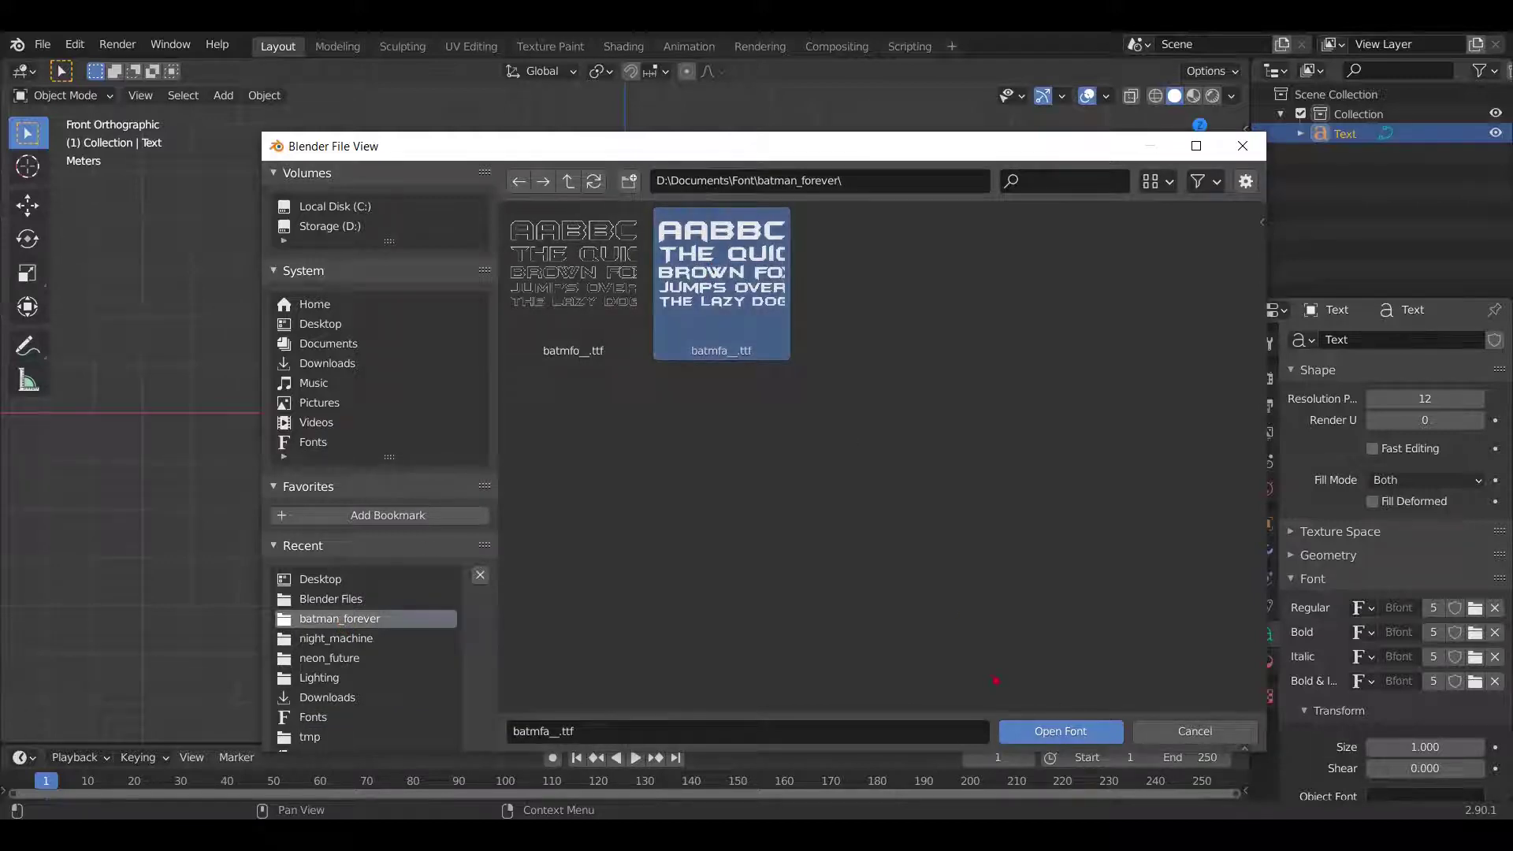
{"action": "left_click", "coordinate": [1047, 732]}
Set the text's bevel depth to 0.01 m in its geometry settings.
{"action": "left_click", "coordinate": [1328, 555], "text": "ctrl"}
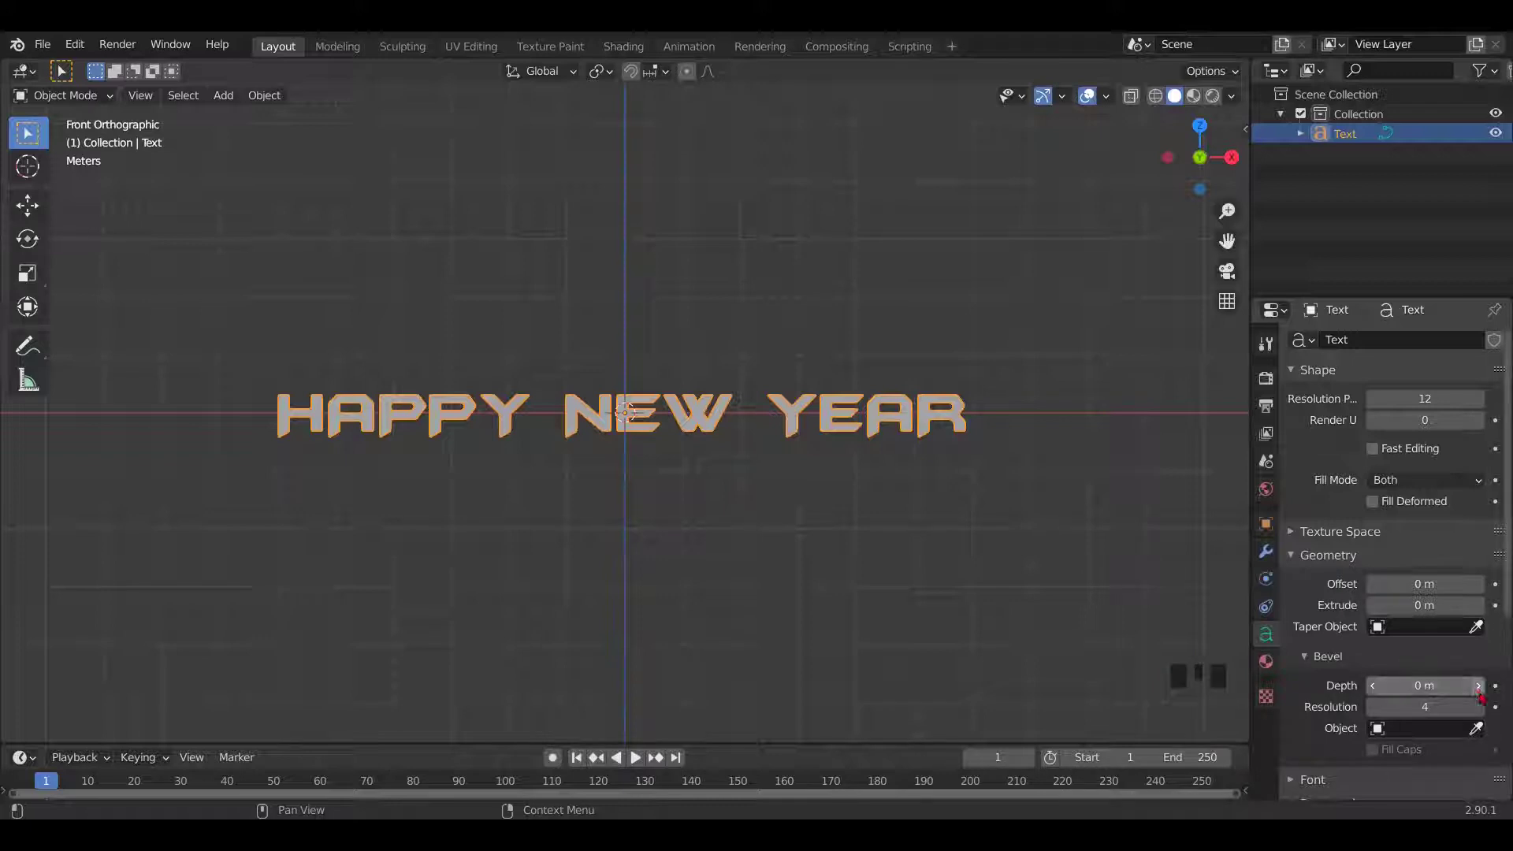
{"action": "left_click", "coordinate": [1478, 685]}
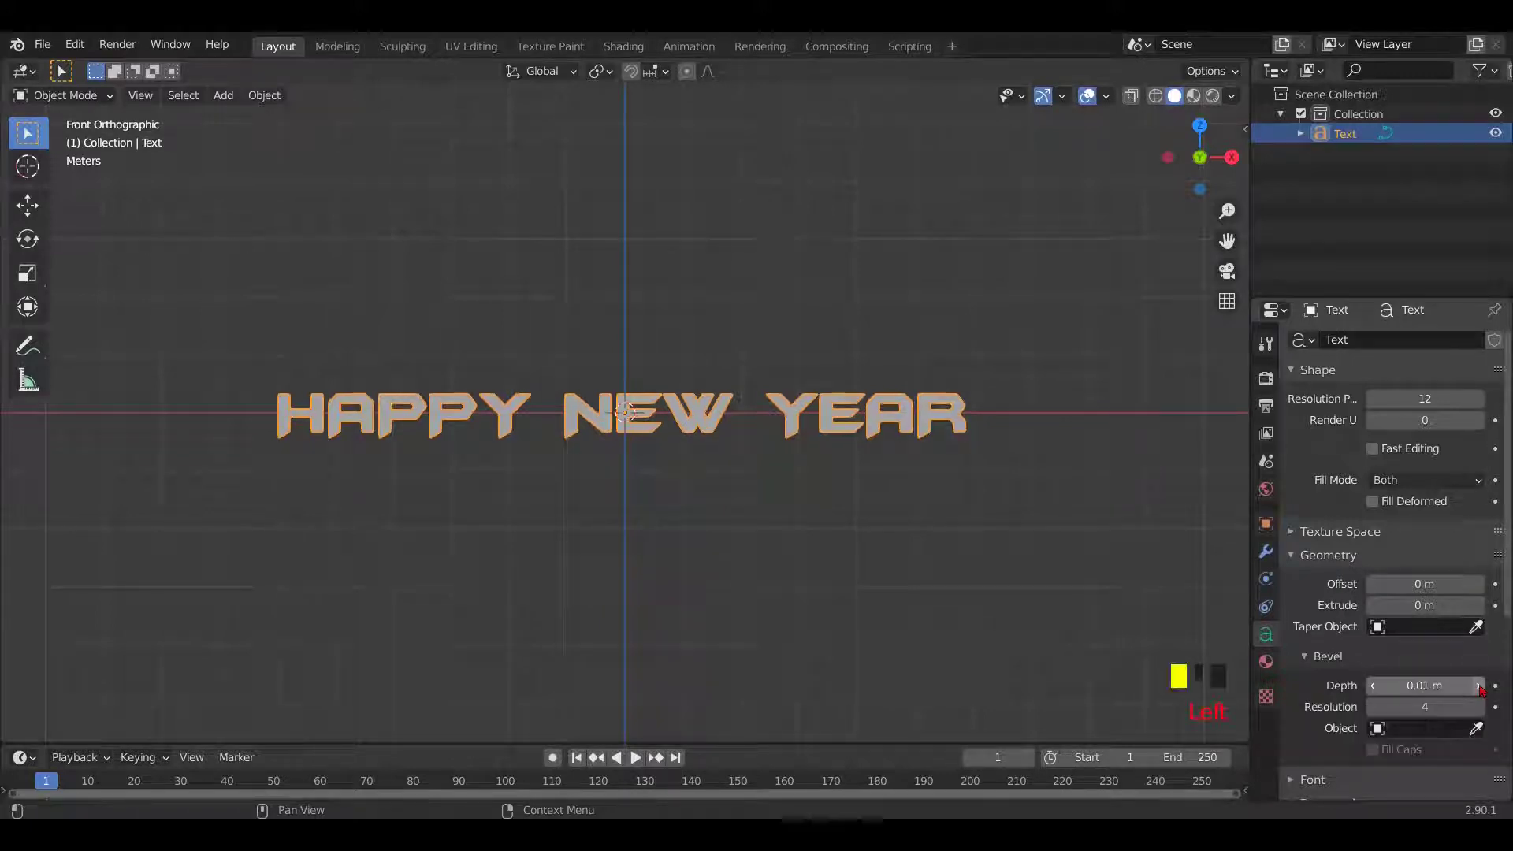
{"action": "left_click", "coordinate": [1312, 556]}
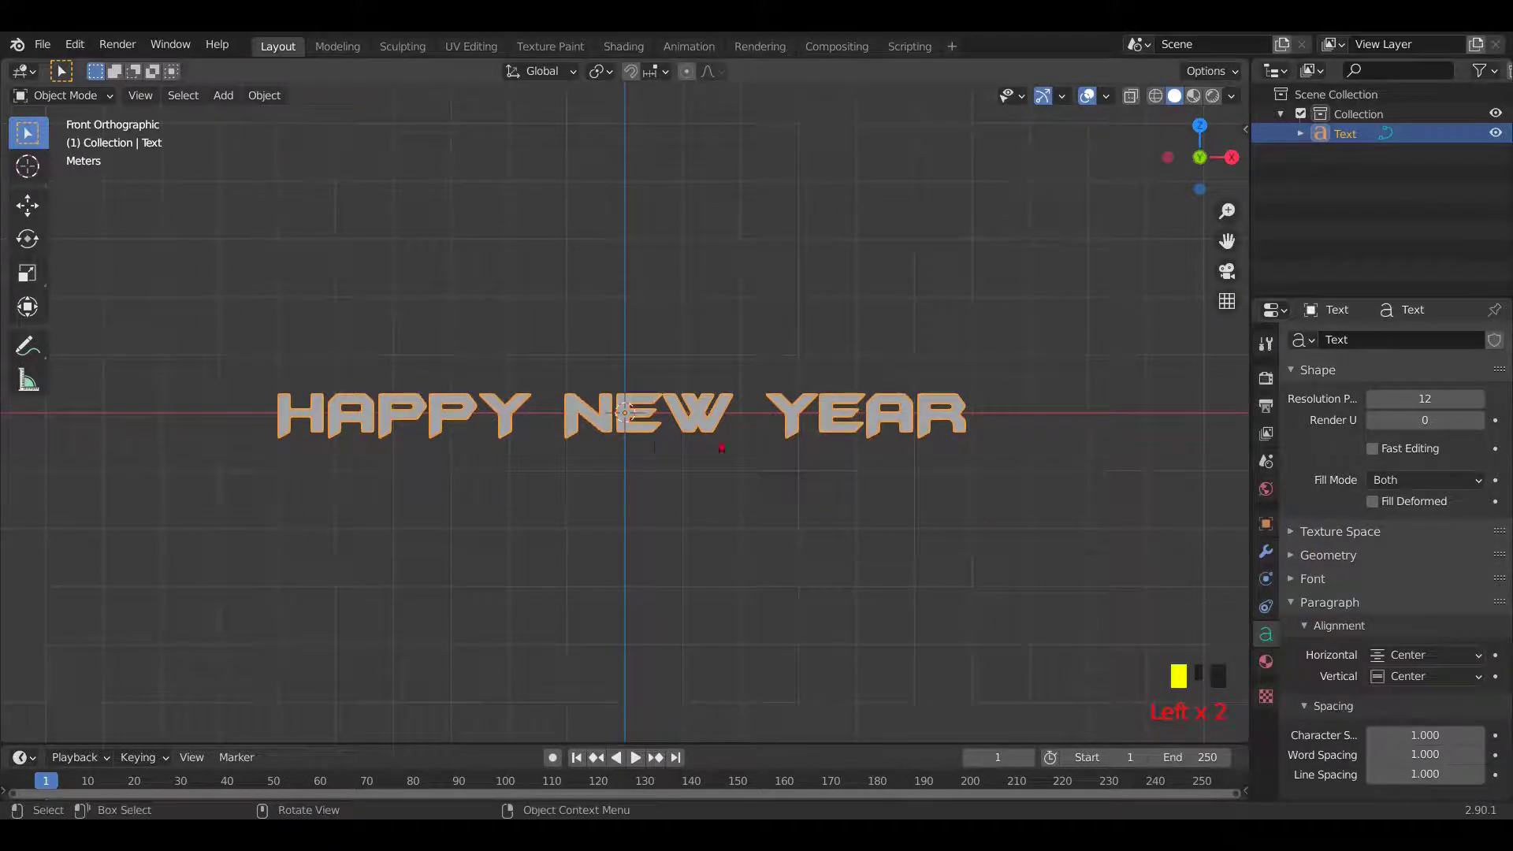
Add a mesh plane and rotate it 90 degrees about the X axis to stand upright facing the front view.
{"action": "key", "text": "shift+a"}
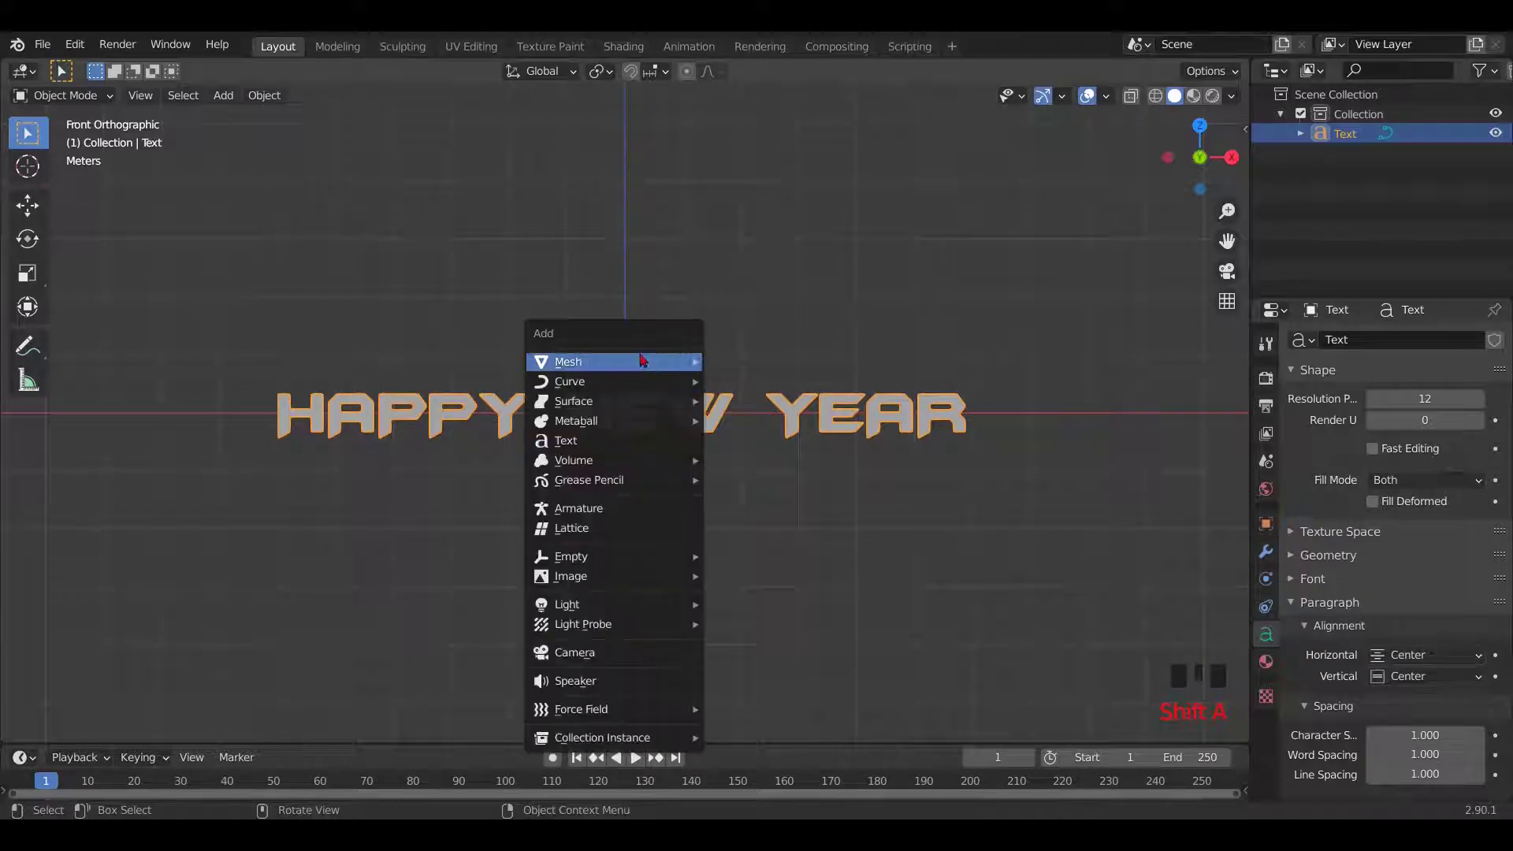
{"action": "mouse_move", "coordinate": [644, 361]}
{"action": "left_click", "coordinate": [773, 376]}
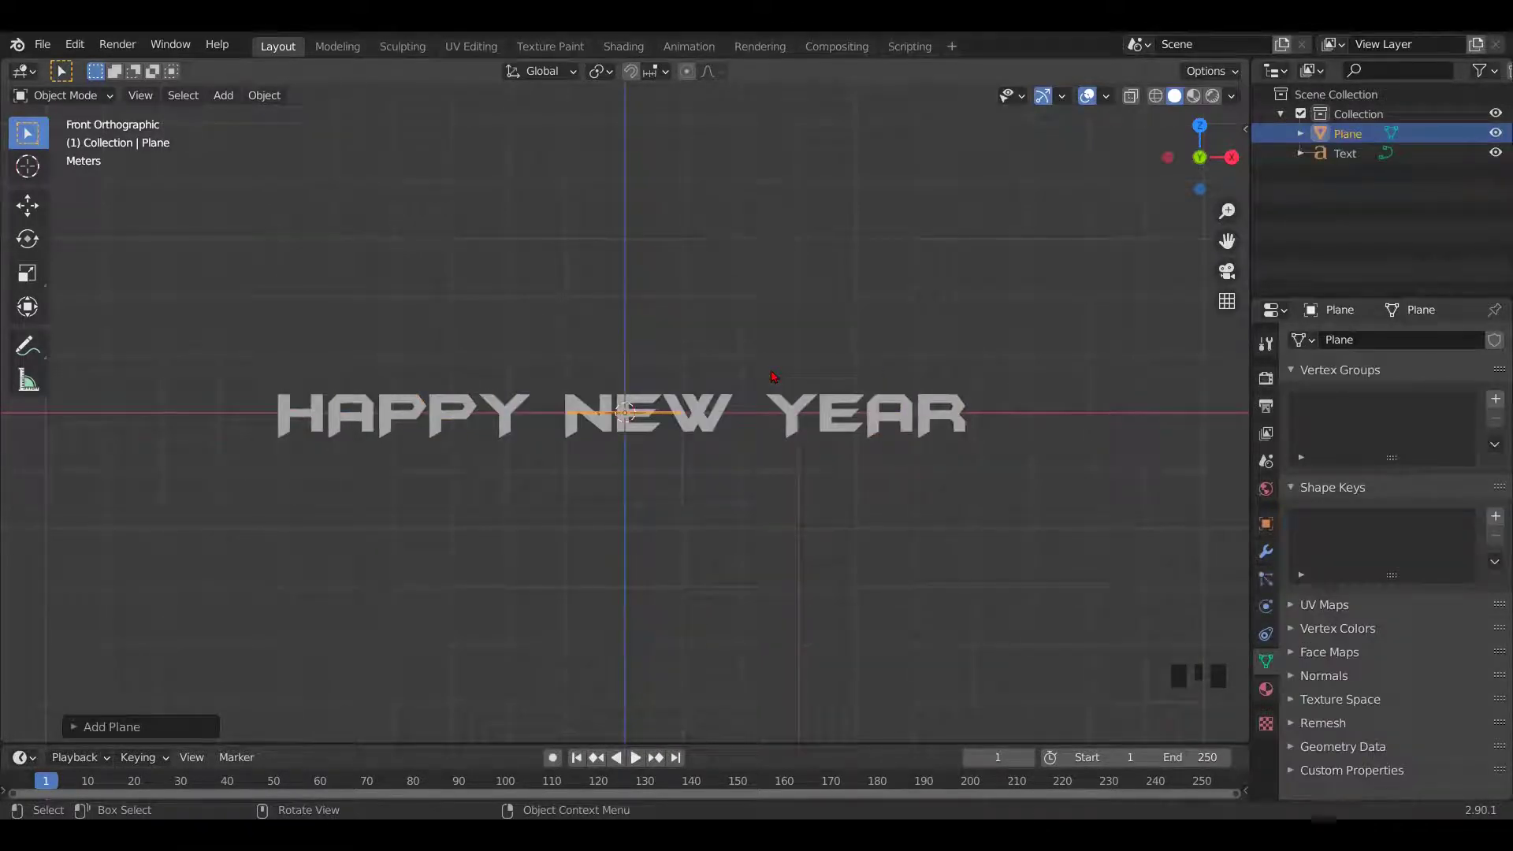
{"action": "key", "text": "r"}
{"action": "type", "text": "x"}
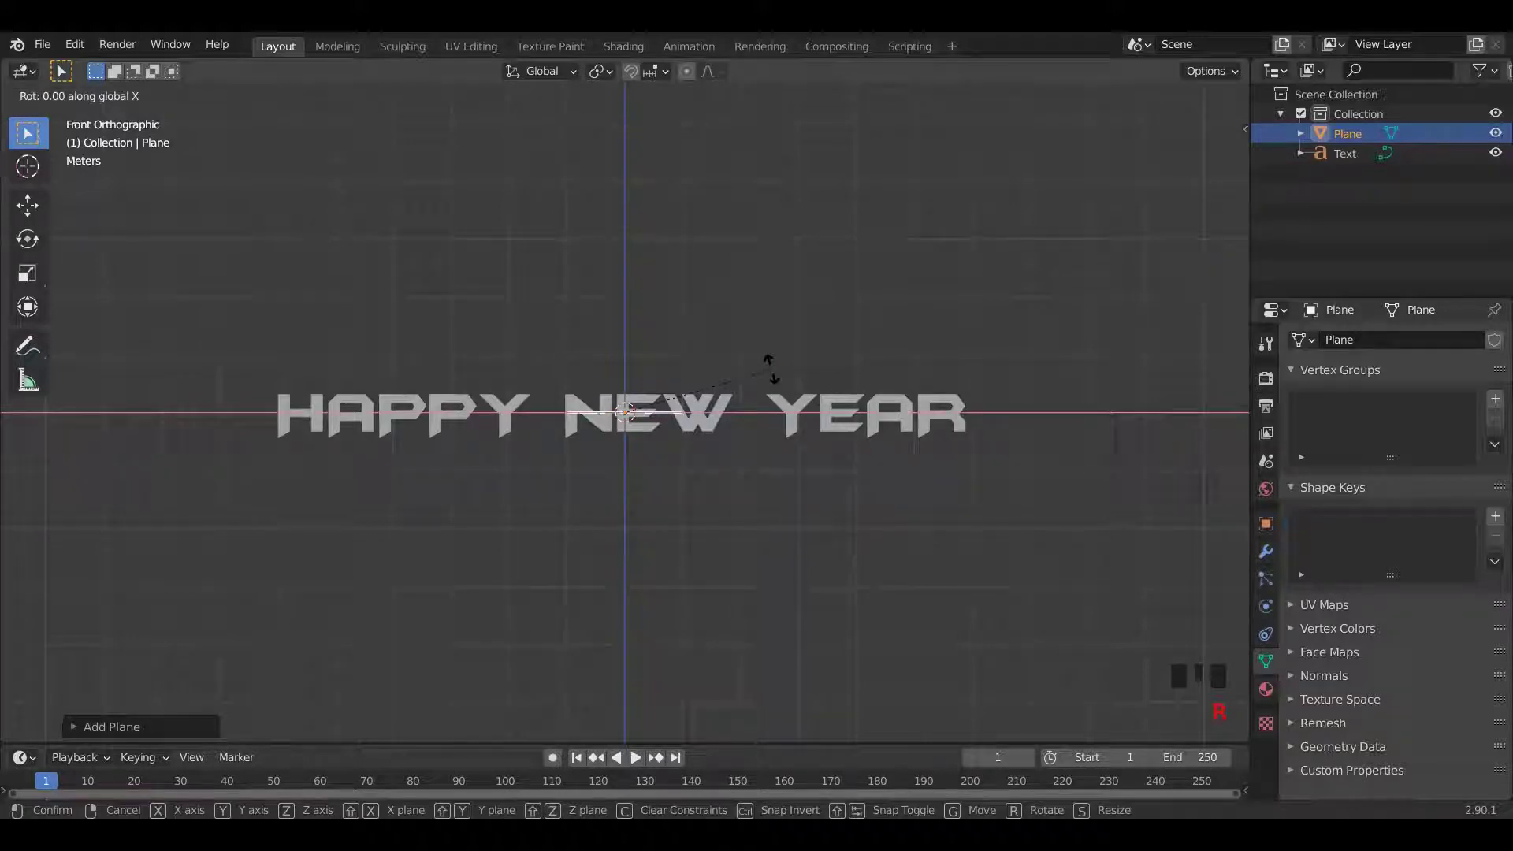
{"action": "type", "text": "90"}
{"action": "key", "text": "Return"}
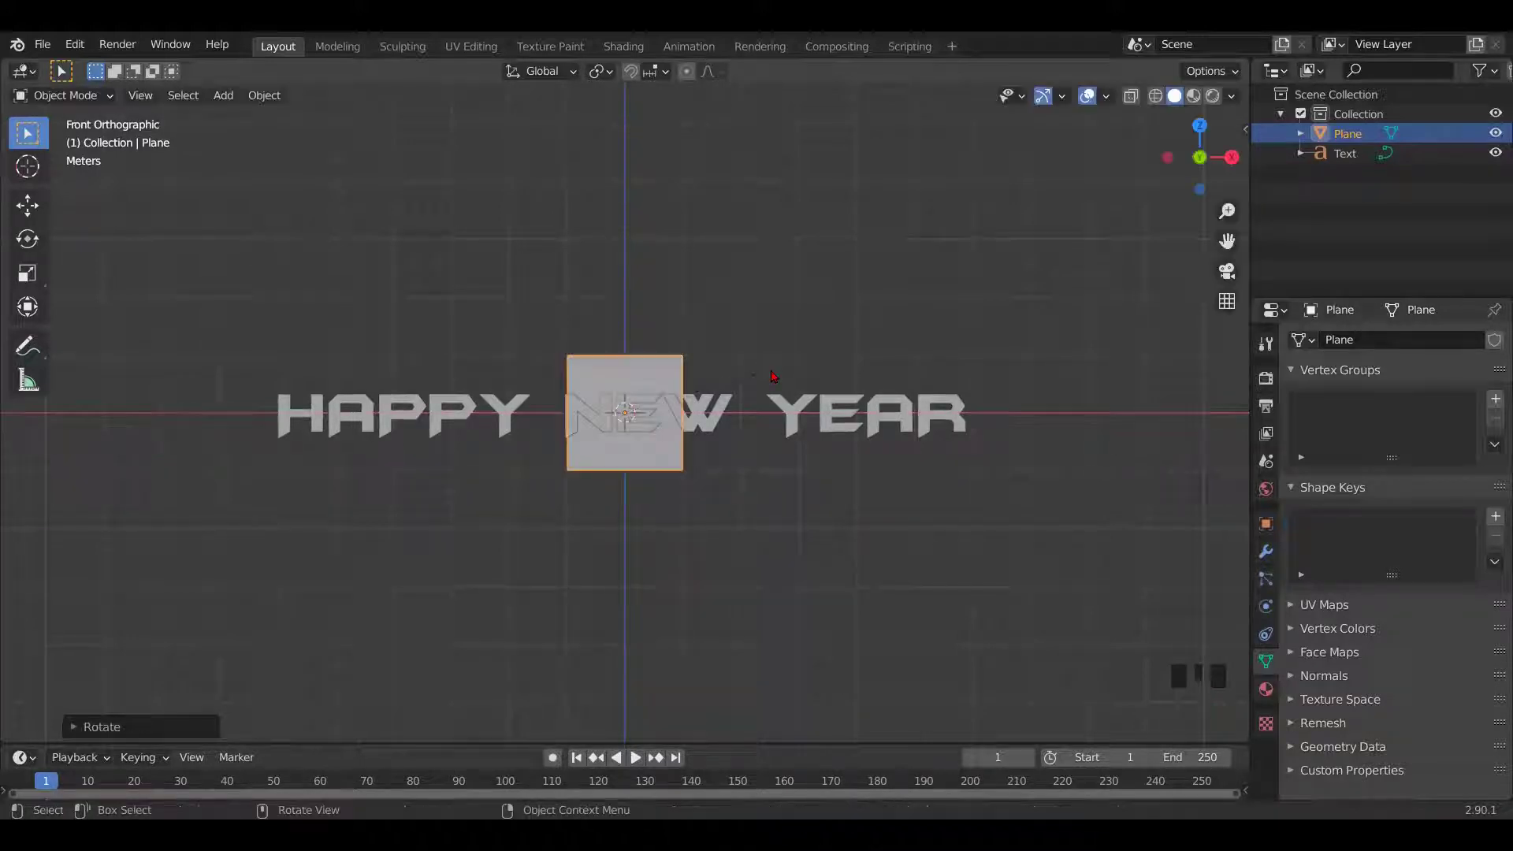
Scale the plane along X and Z into a wide rectangular backdrop extending past the whole text.
{"action": "left_click", "coordinate": [27, 273]}
{"action": "left_click_drag", "start_coordinate": [701, 415], "coordinate": [1194, 451]}
{"action": "left_click_drag", "start_coordinate": [624, 335], "coordinate": [611, 72]}
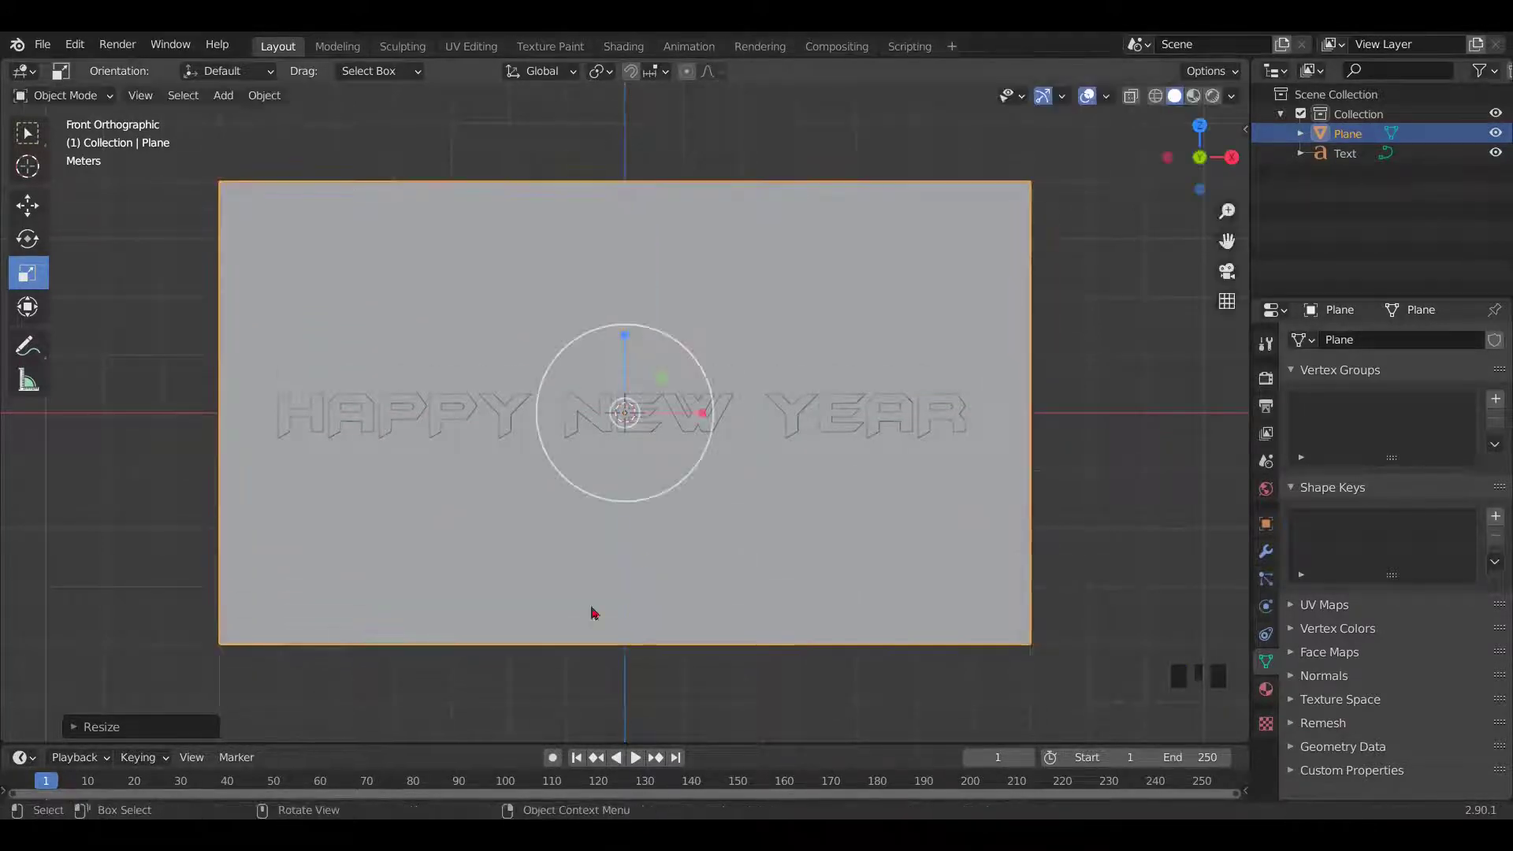
Add a camera, look through it, and move it back about 18.71 m along its local Z to frame the text within the plane.
{"action": "key", "text": "shift+a"}
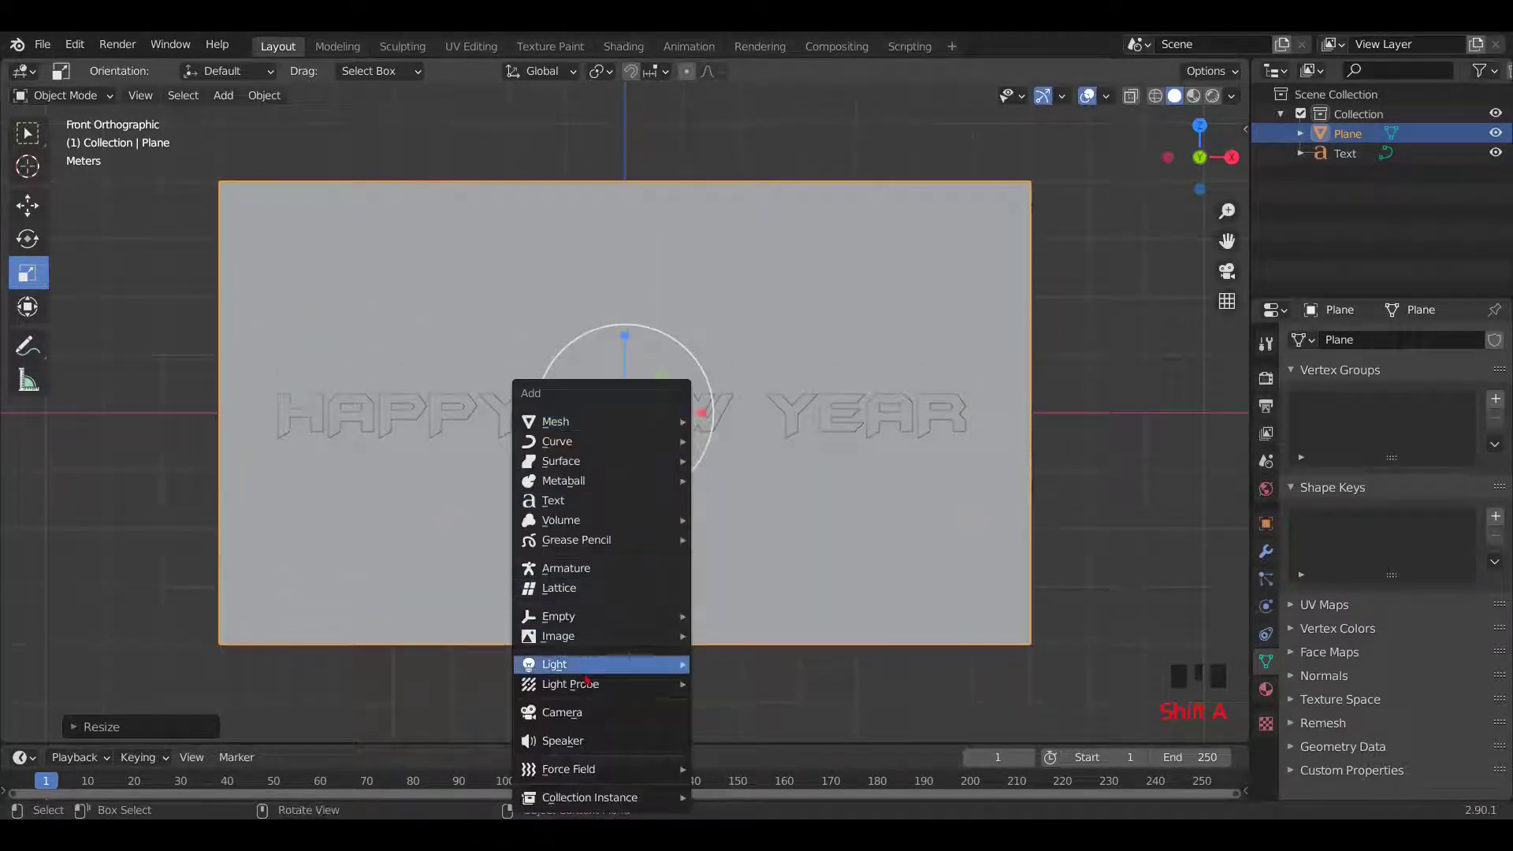
{"action": "left_click", "coordinate": [584, 713]}
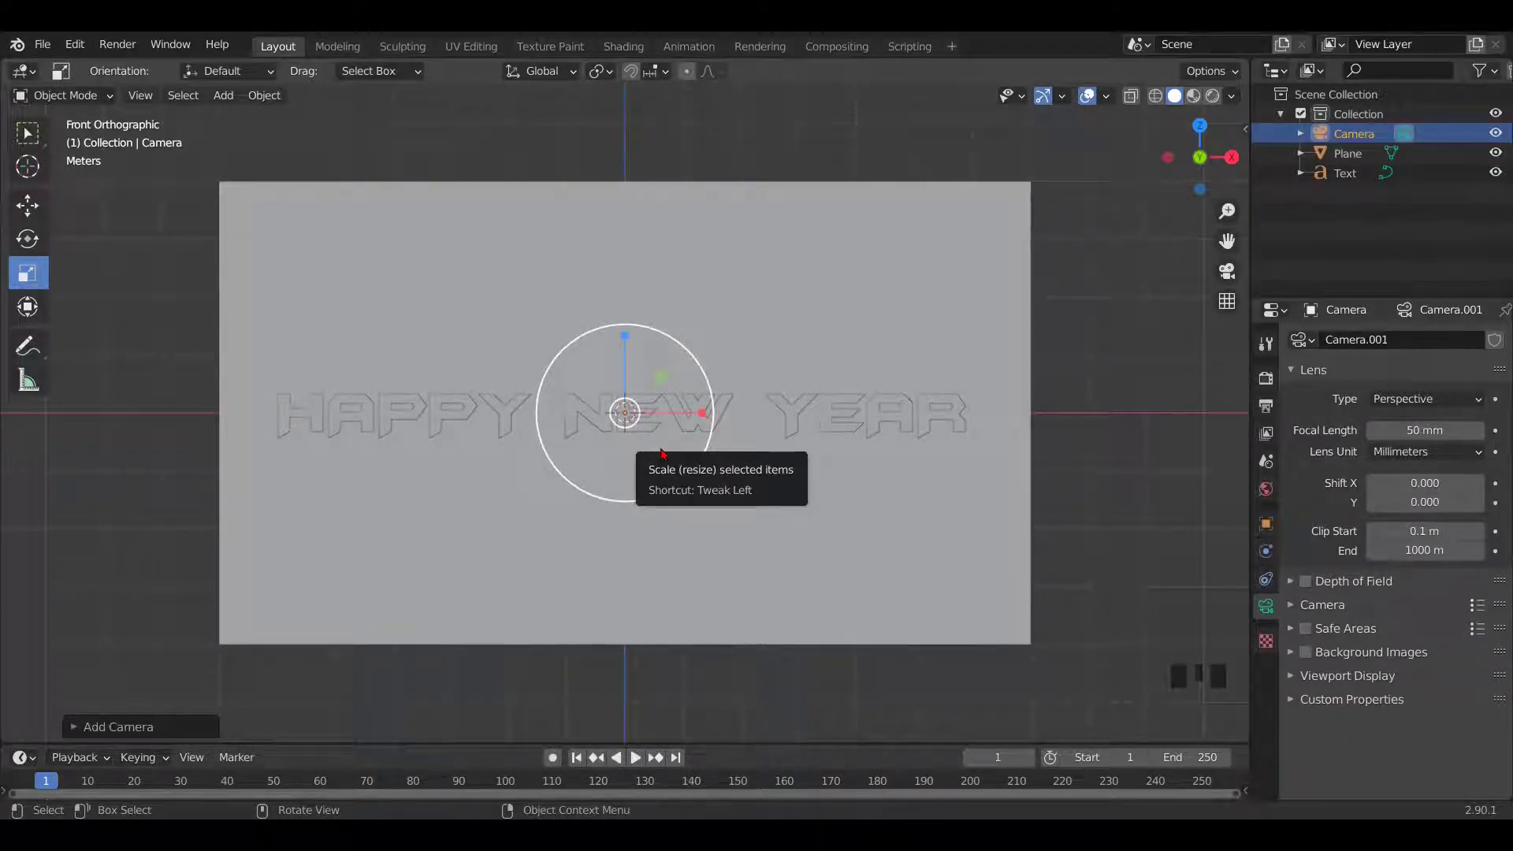
{"action": "key", "text": "KP_0"}
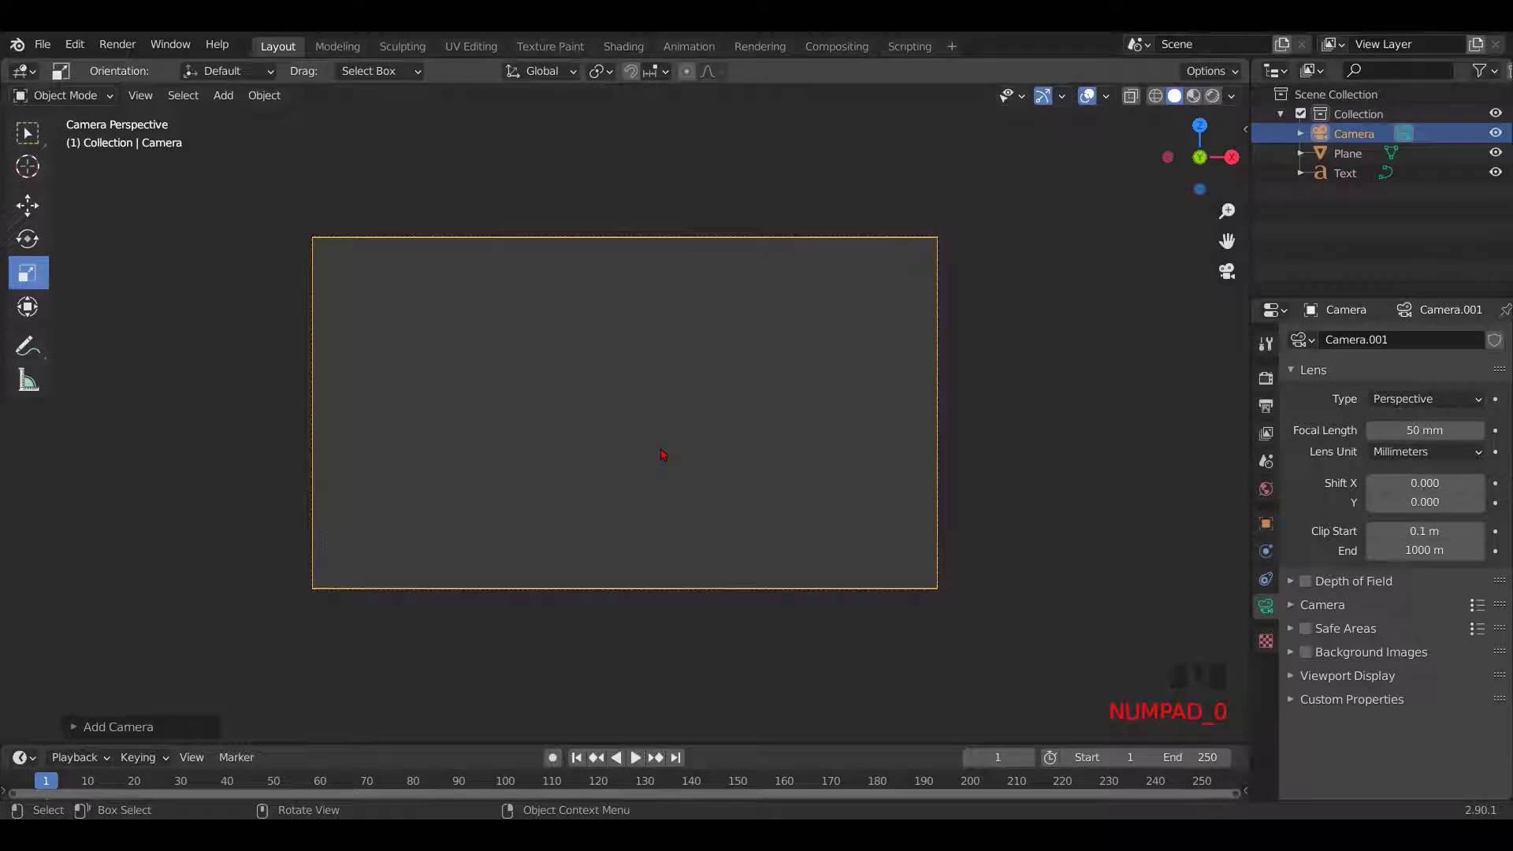
{"action": "key", "text": "g"}
{"action": "key", "text": "z"}
{"action": "key", "text": "z"}
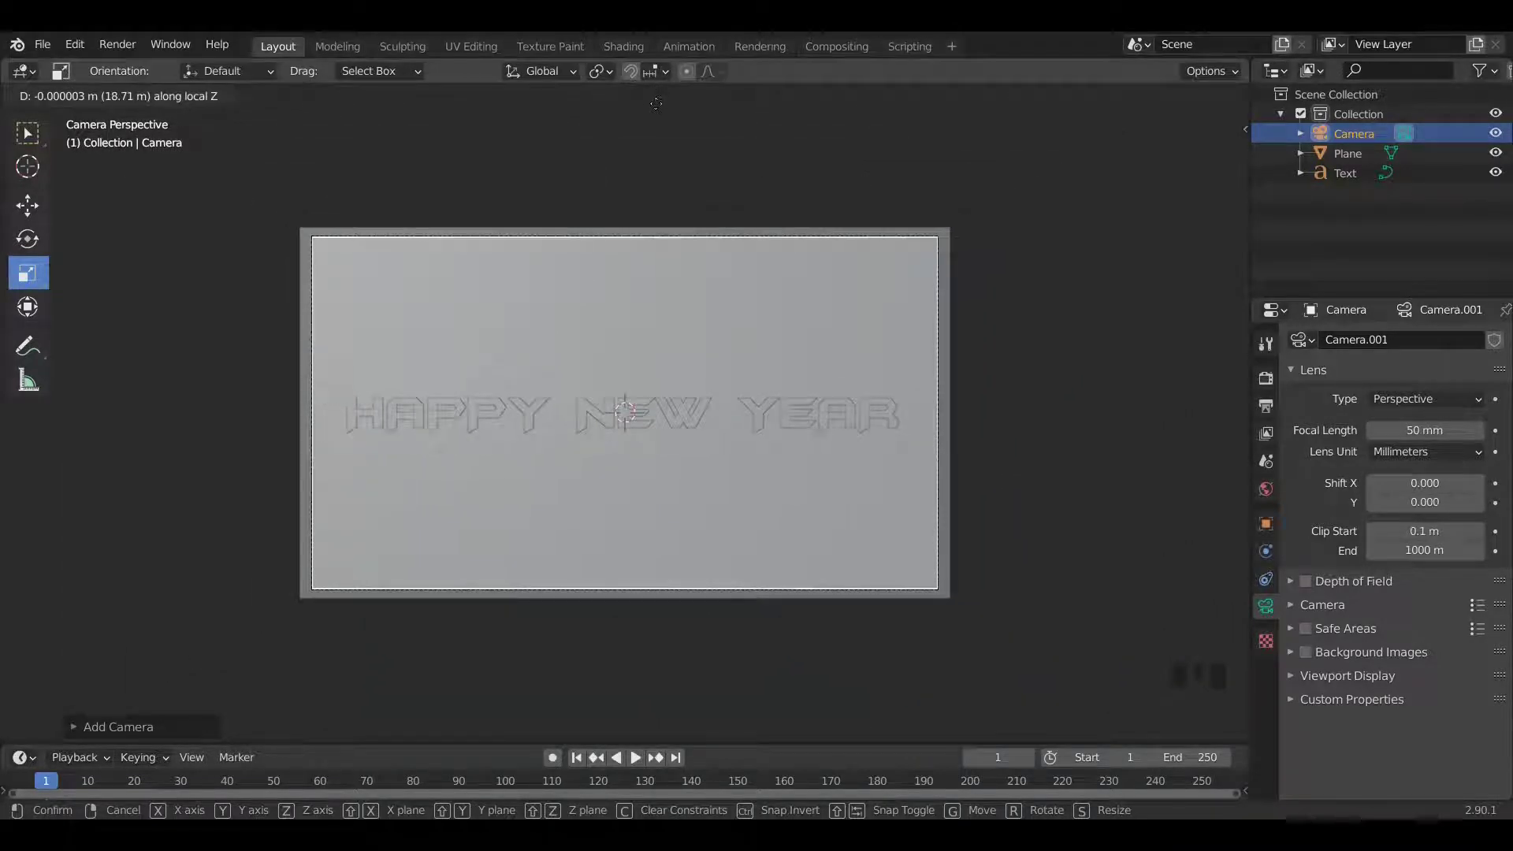
{"action": "left_click", "coordinate": [655, 104]}
{"action": "scroll", "coordinate": [709, 327], "scroll_direction": "down", "scroll_amount": 3}
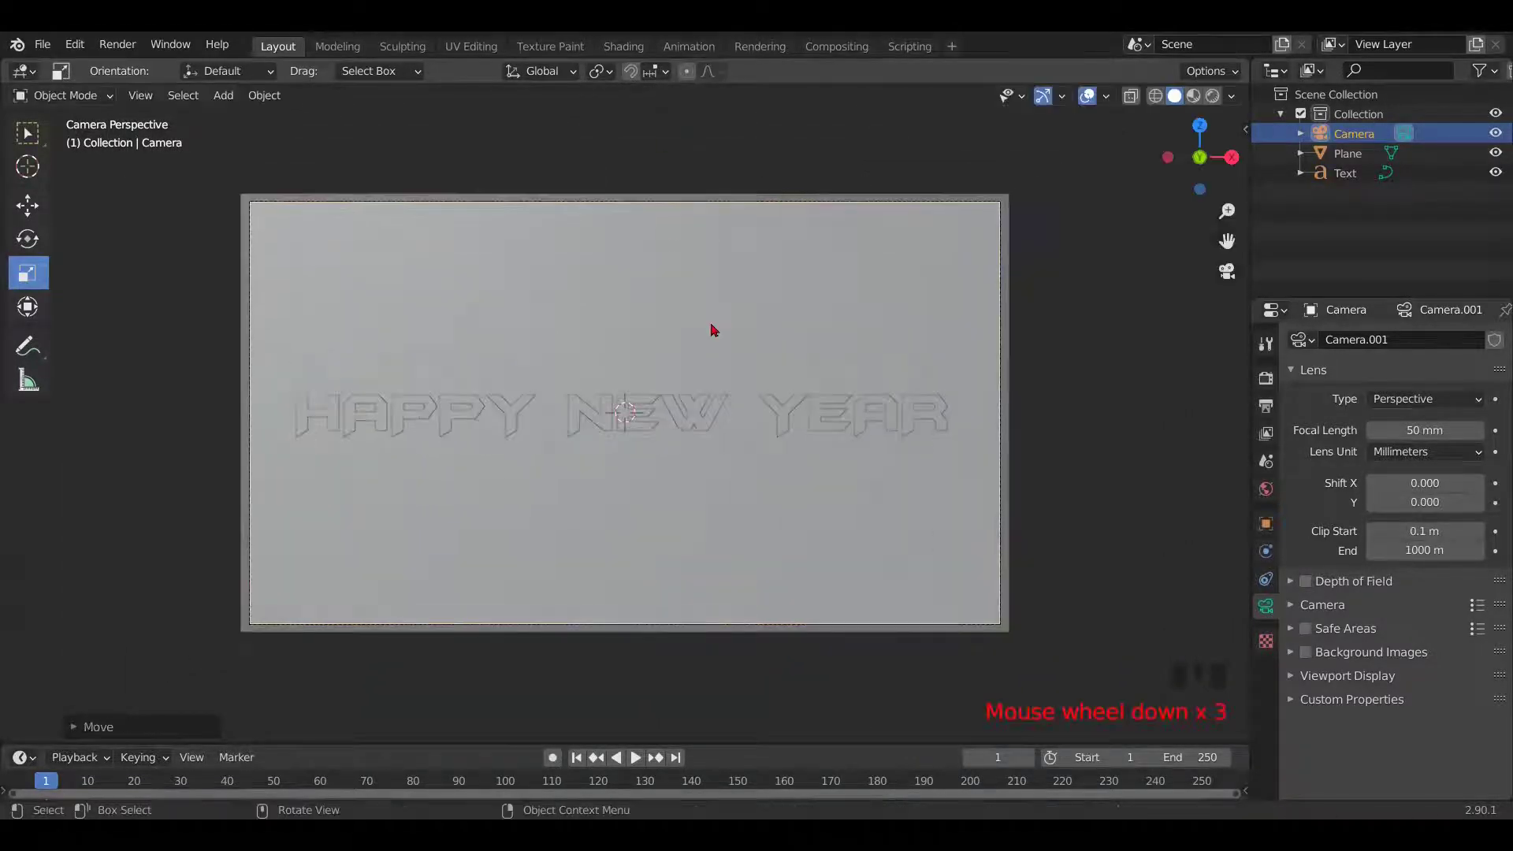
From the right view, move the plane slightly along positive Y behind the text, and check the placement through the camera.
{"action": "middle_click_drag", "start_coordinate": [709, 327], "coordinate": [698, 334]}
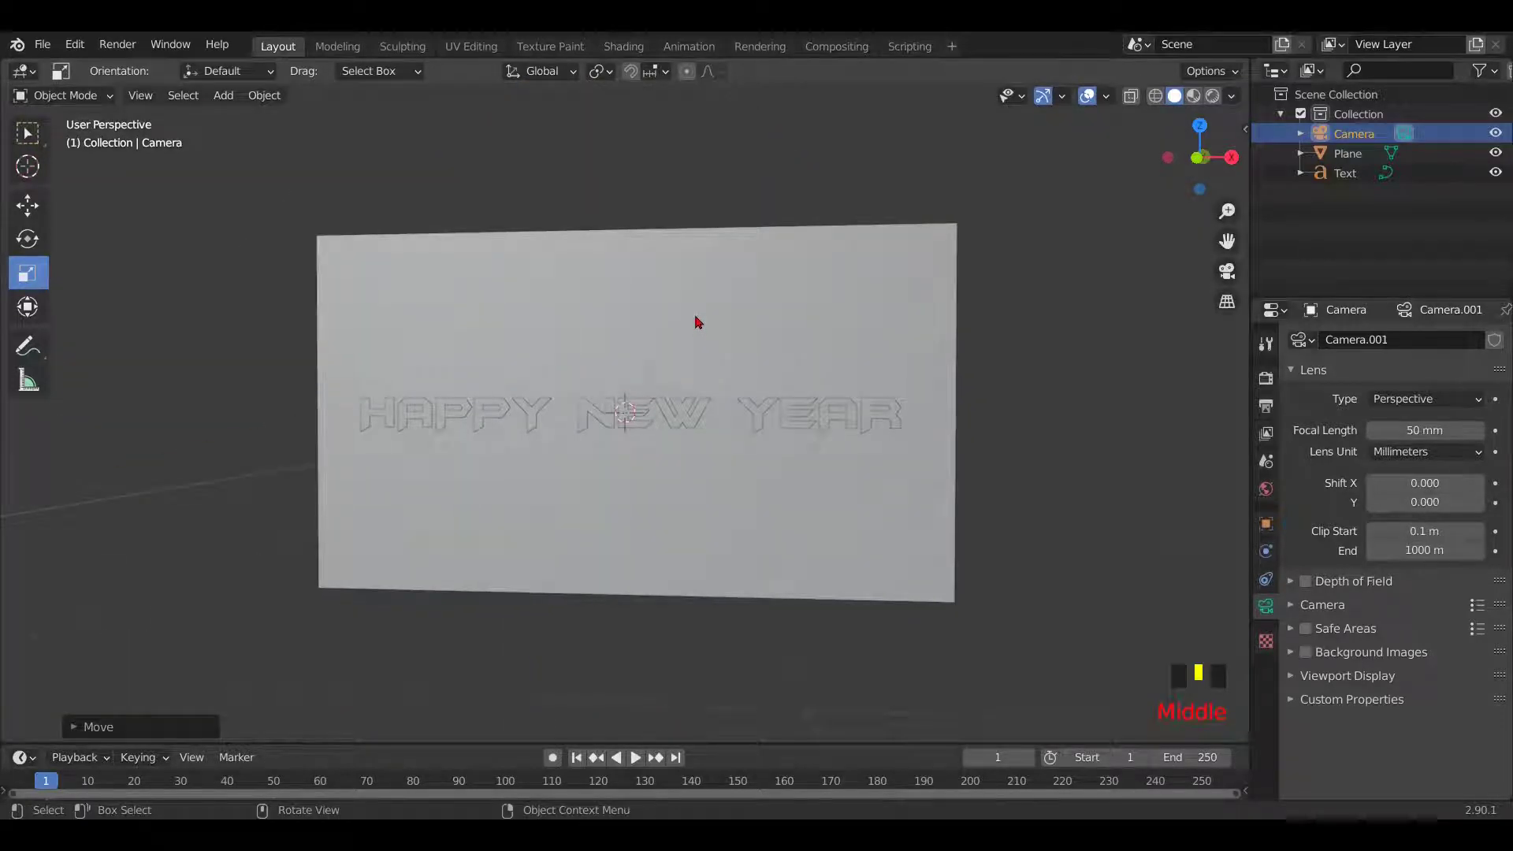
{"action": "key", "text": "grave"}
{"action": "left_click", "coordinate": [824, 315]}
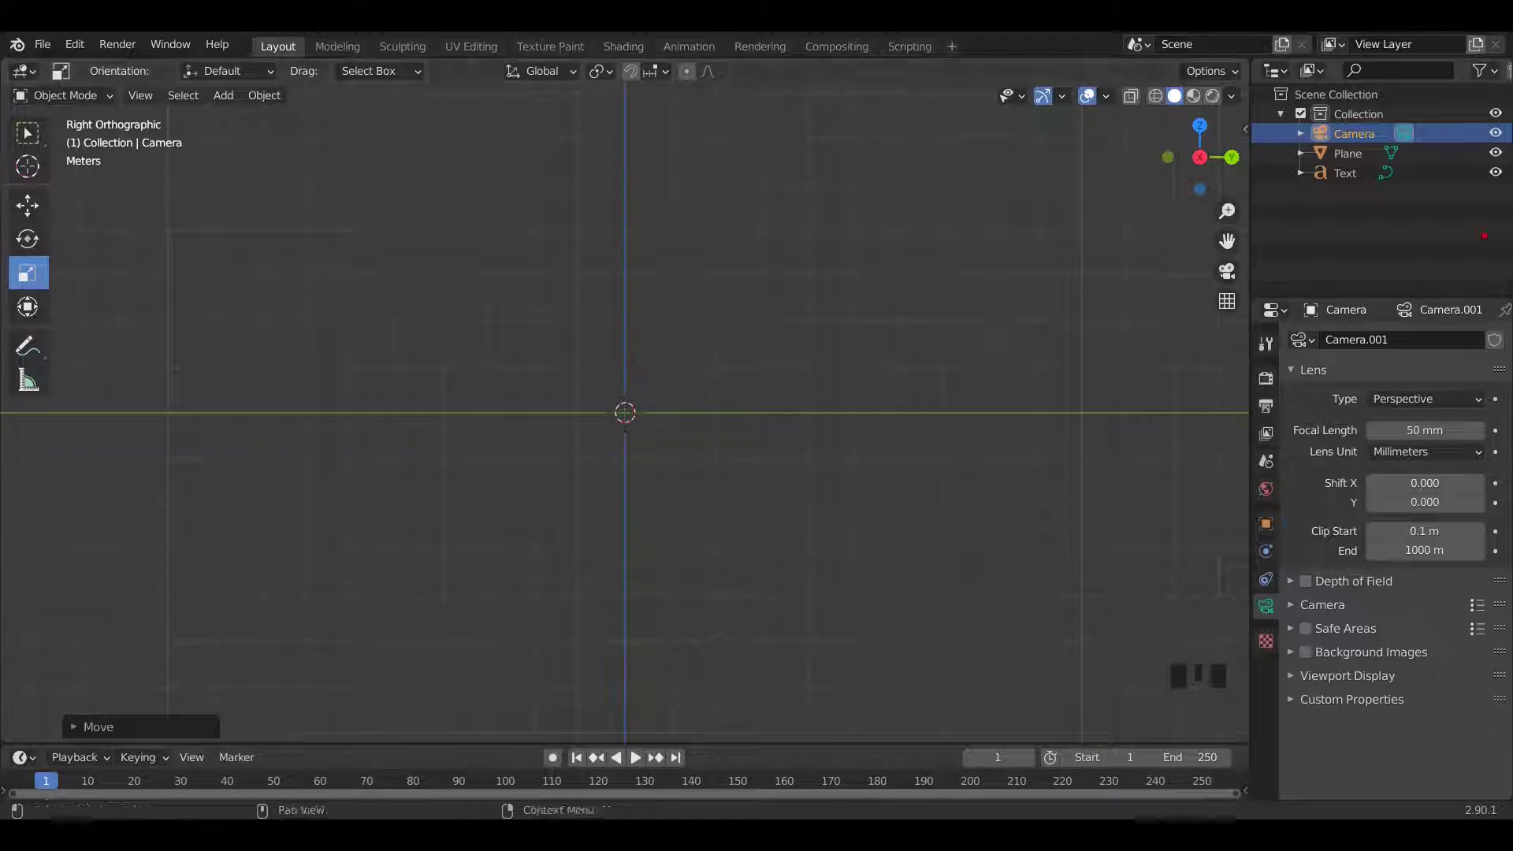
{"action": "left_click", "coordinate": [1348, 153]}
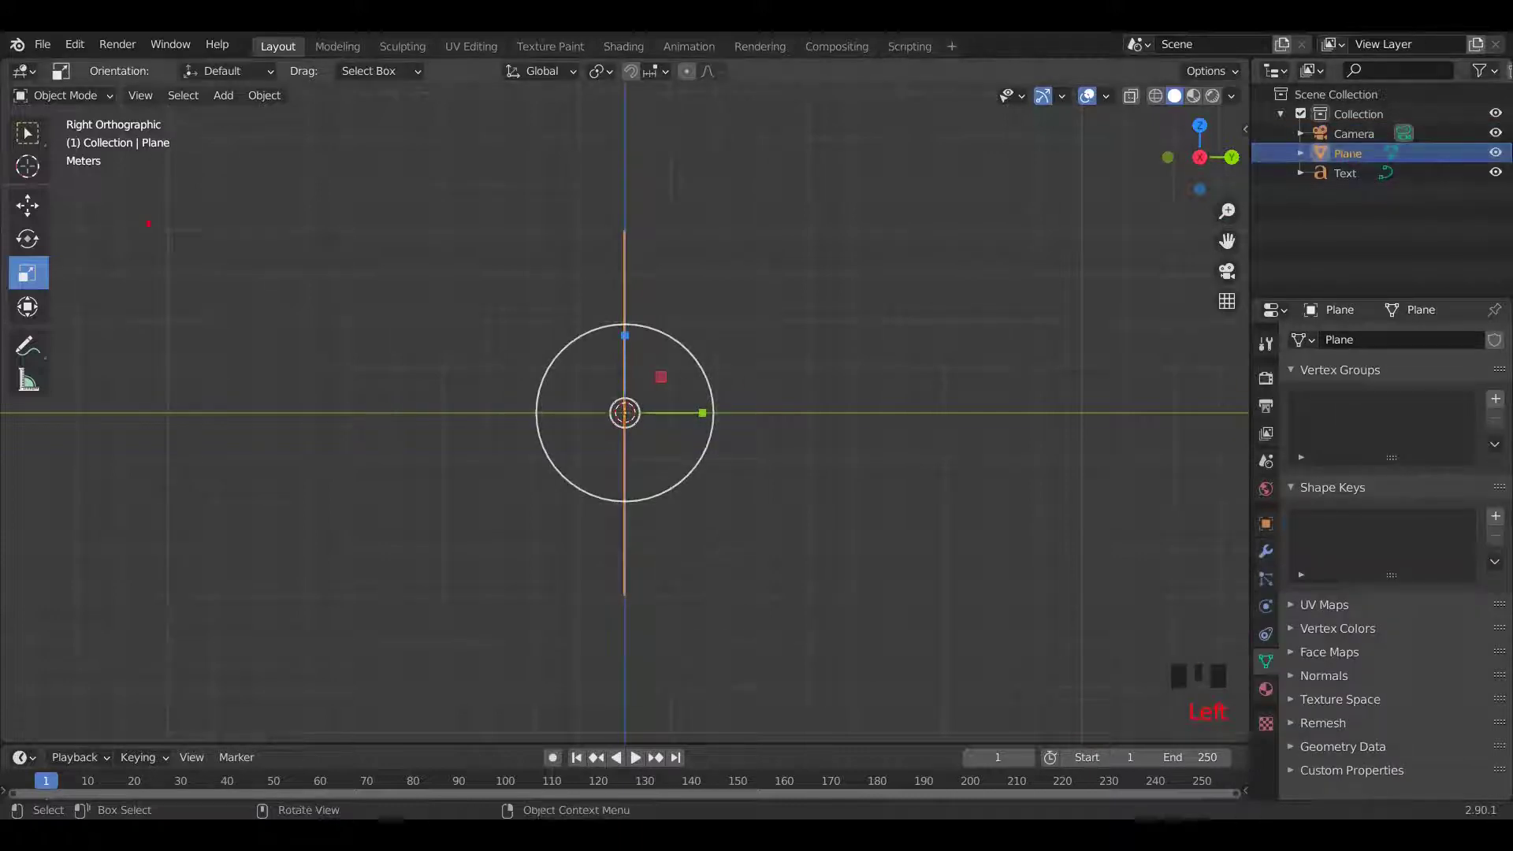
{"action": "left_click", "coordinate": [17, 206]}
{"action": "scroll", "coordinate": [693, 388], "scroll_direction": "up", "scroll_amount": 6}
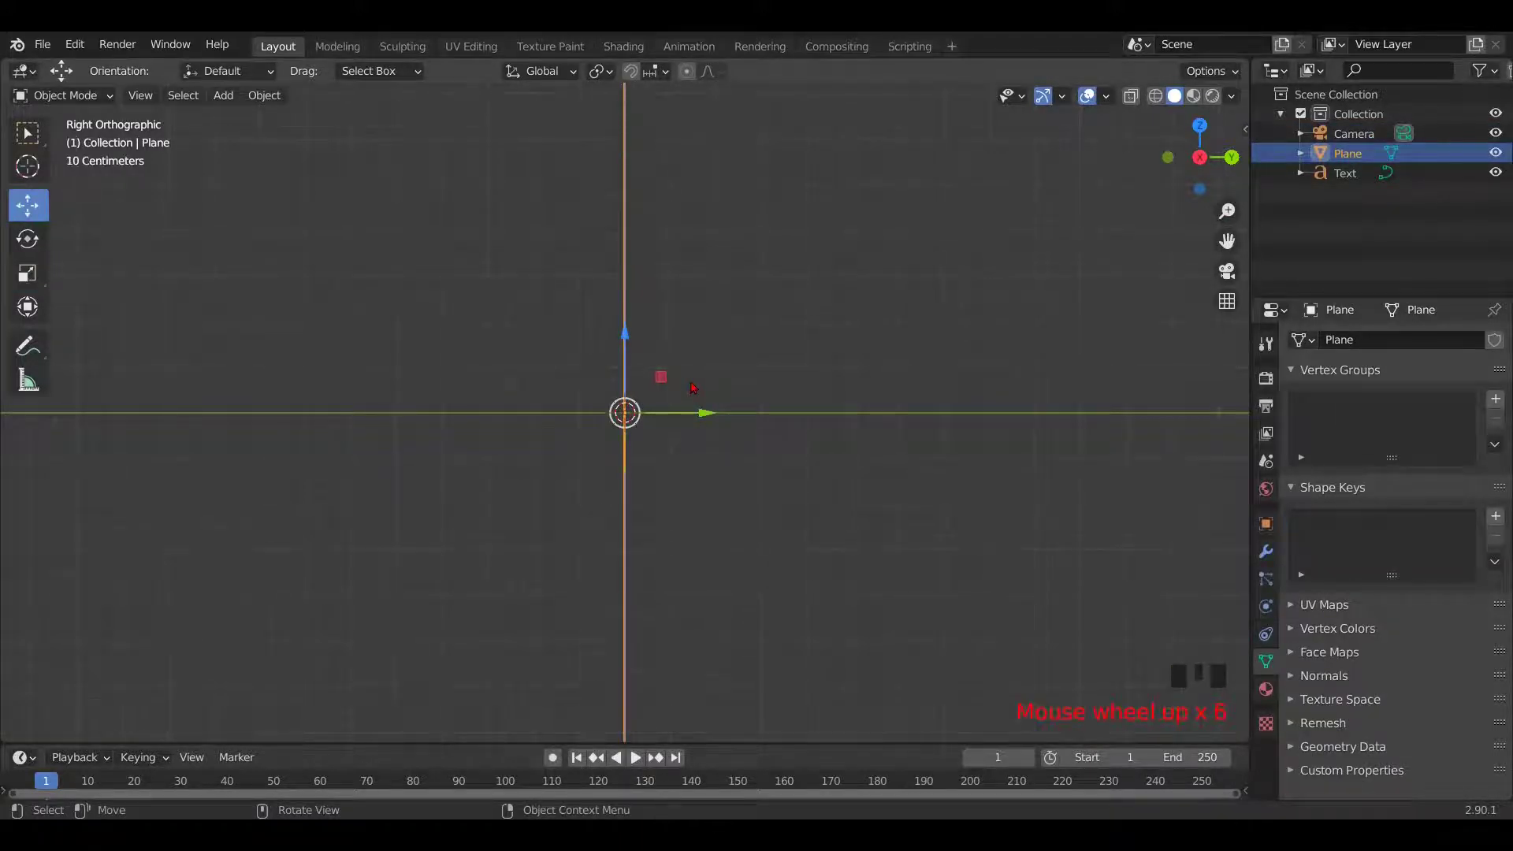
{"action": "left_click_drag", "start_coordinate": [715, 412], "coordinate": [730, 412]}
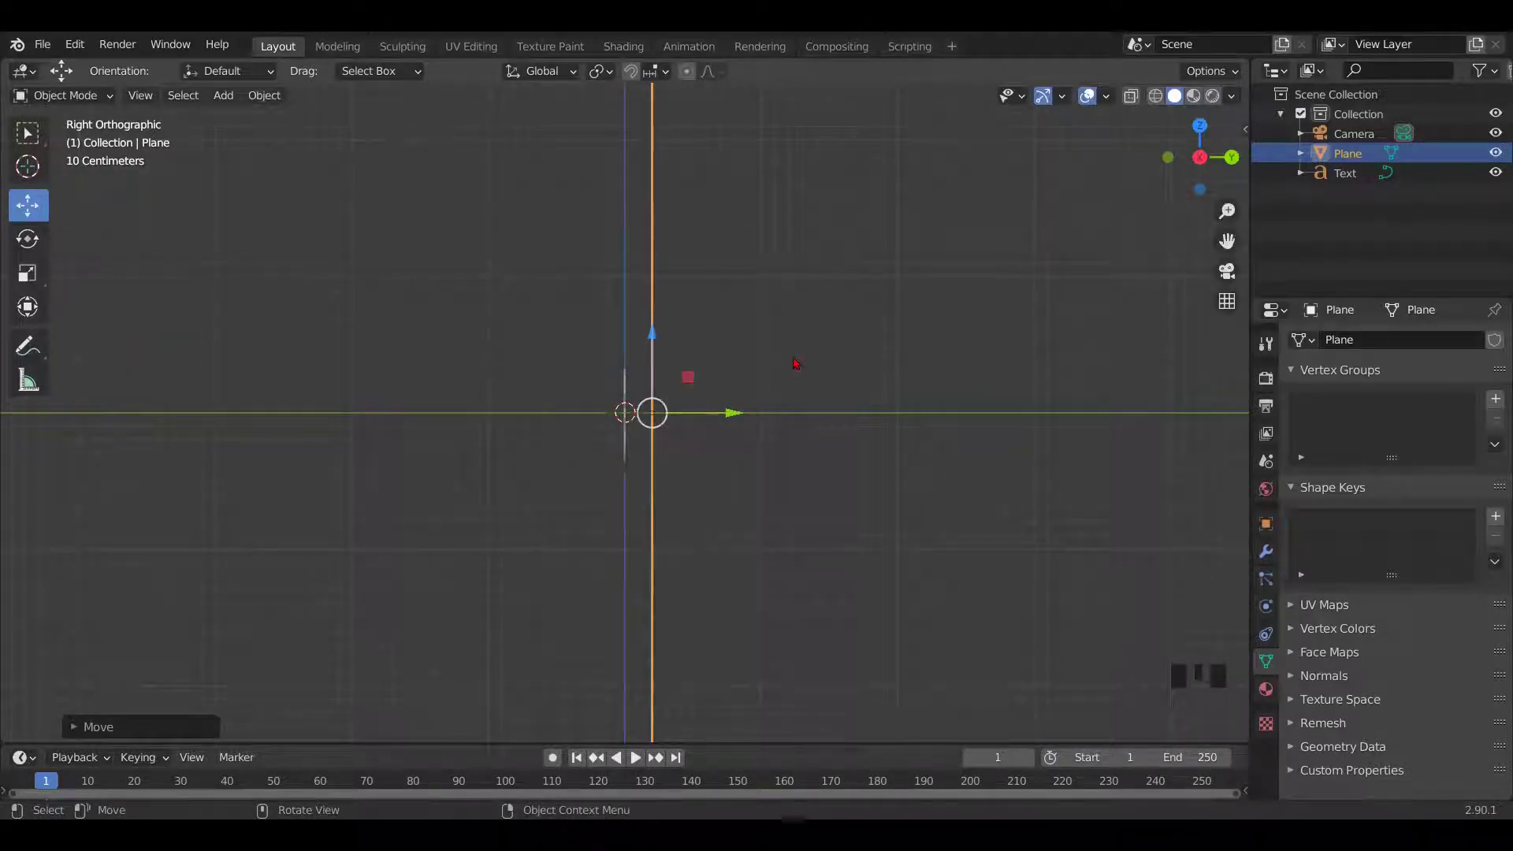
{"action": "key", "text": "KP_0"}
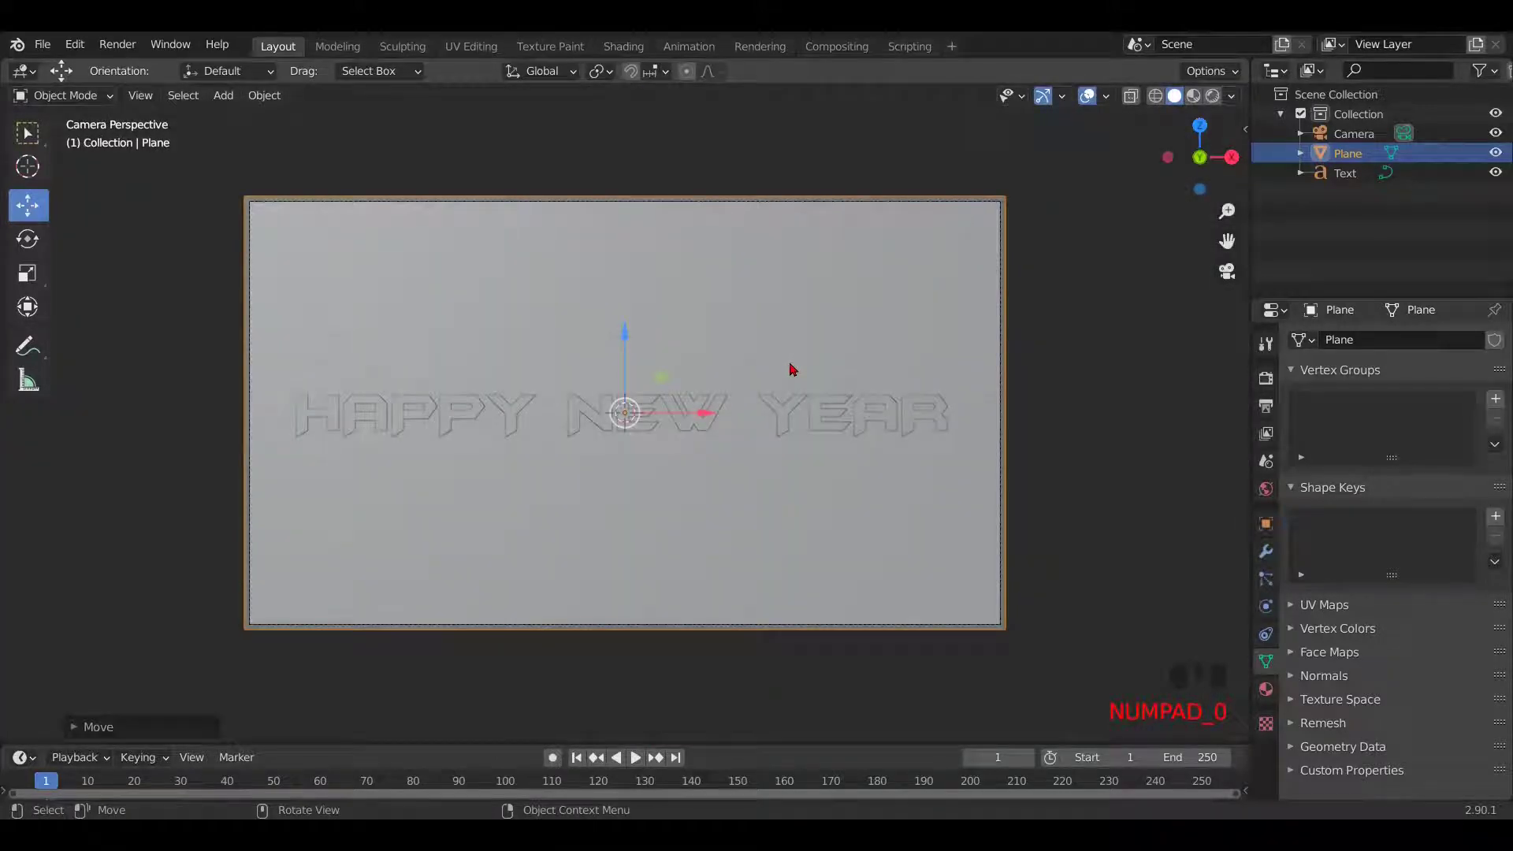
{"action": "scroll", "coordinate": [773, 398], "scroll_direction": "up", "scroll_amount": 3}
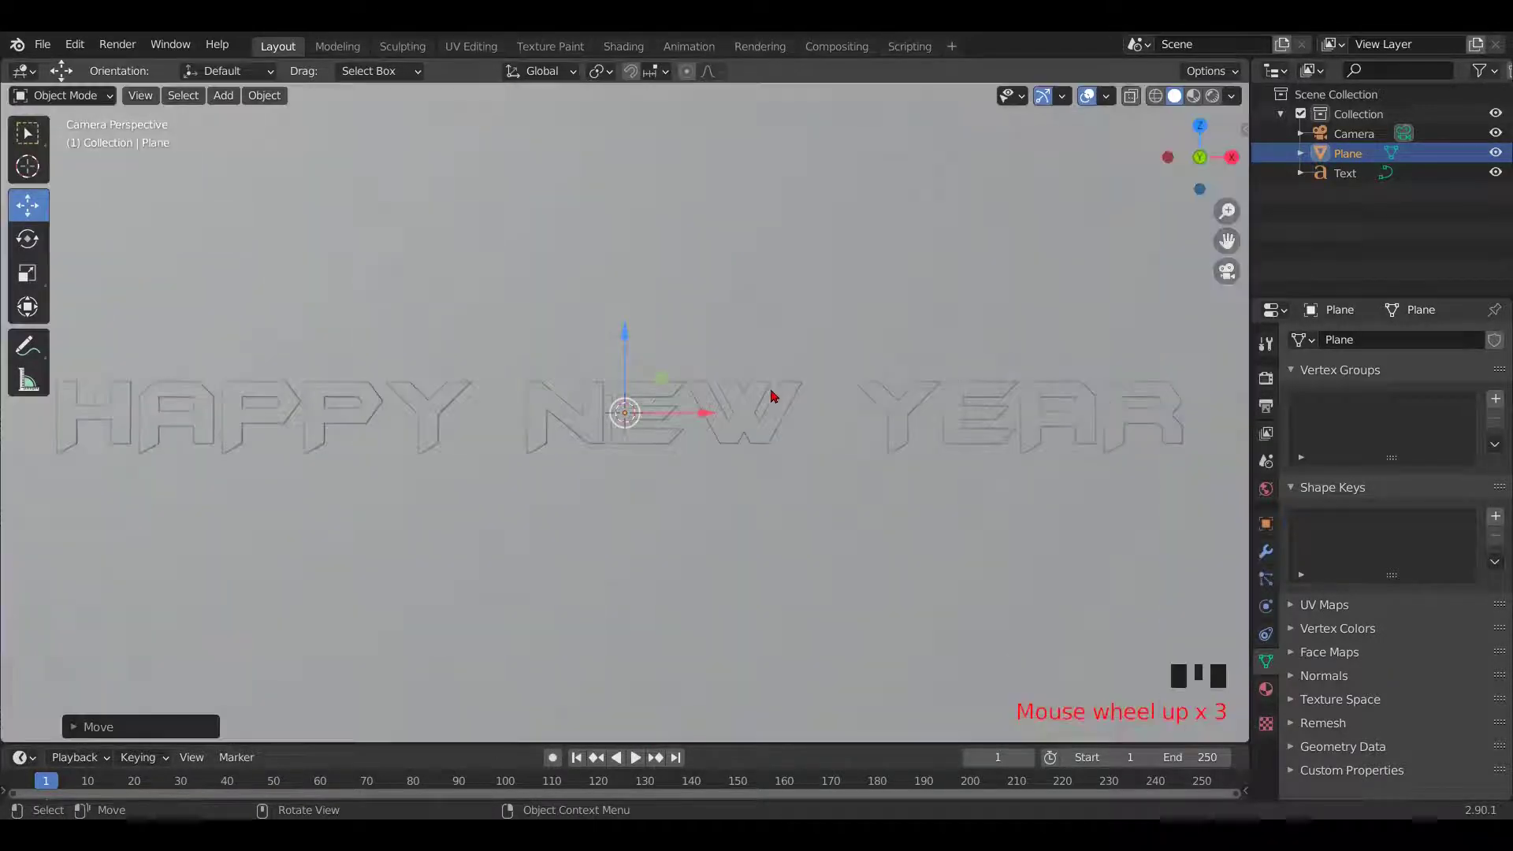
{"action": "scroll", "coordinate": [776, 394], "scroll_direction": "down", "scroll_amount": 3}
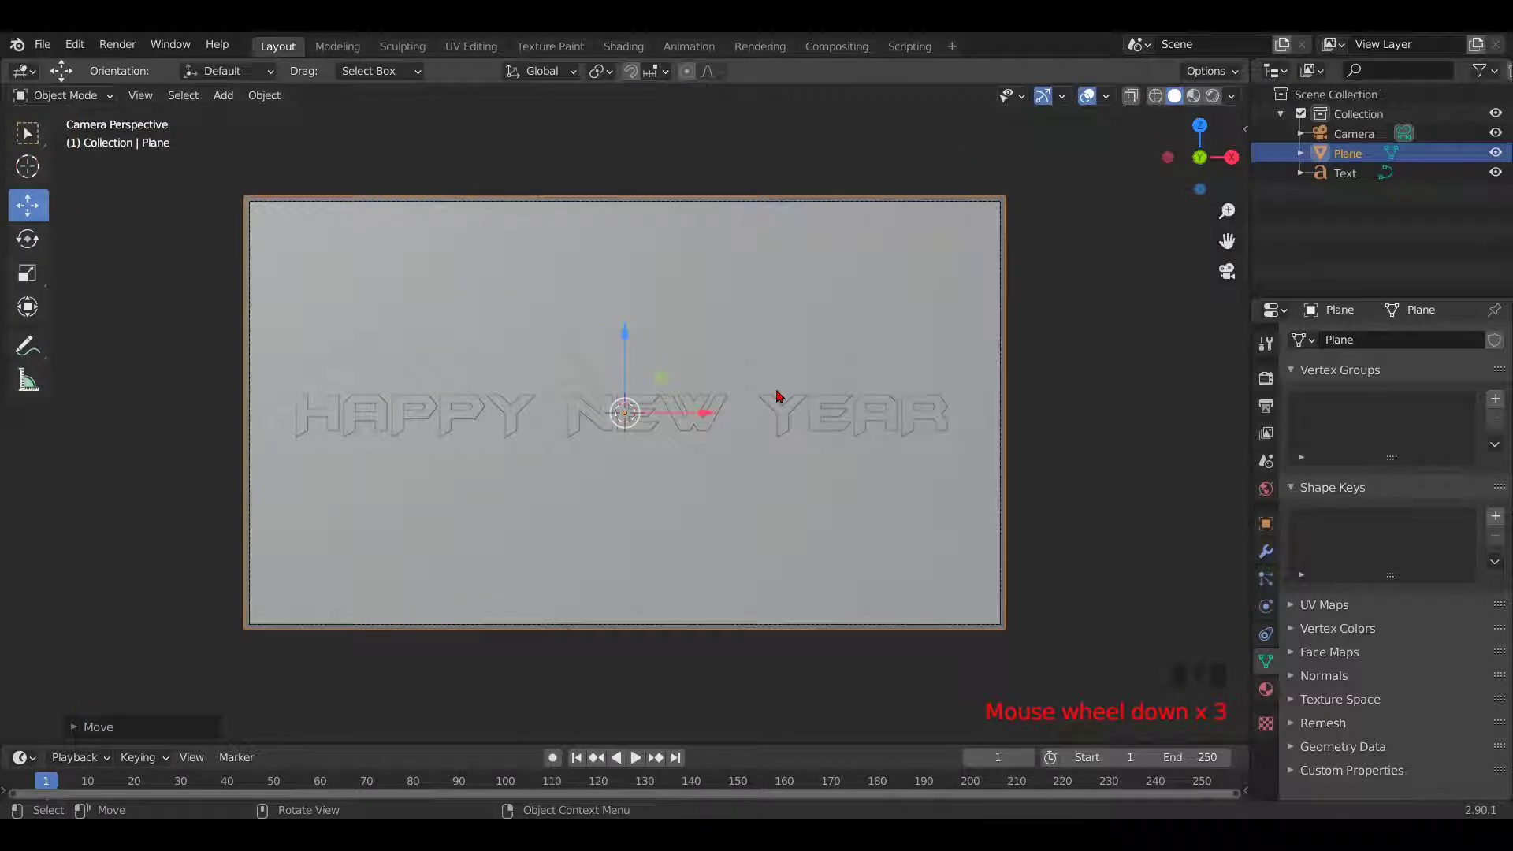
Enter Edit Mode on the plane and subdivide its mesh.
{"action": "left_click", "coordinate": [434, 319]}
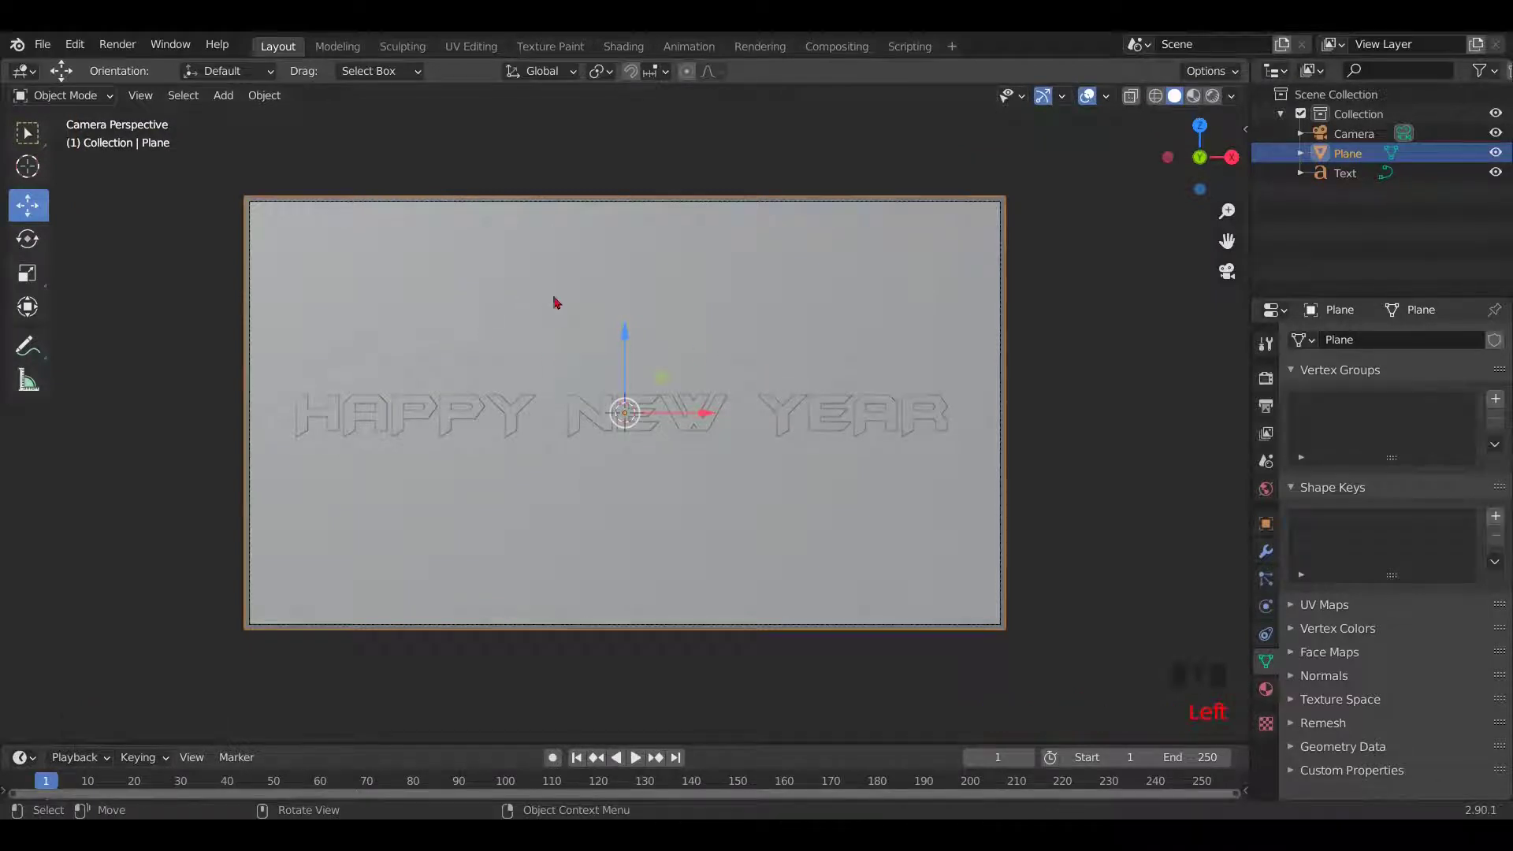
{"action": "left_click", "coordinate": [1344, 154]}
{"action": "key", "text": "Tab"}
{"action": "right_click", "coordinate": [477, 323]}
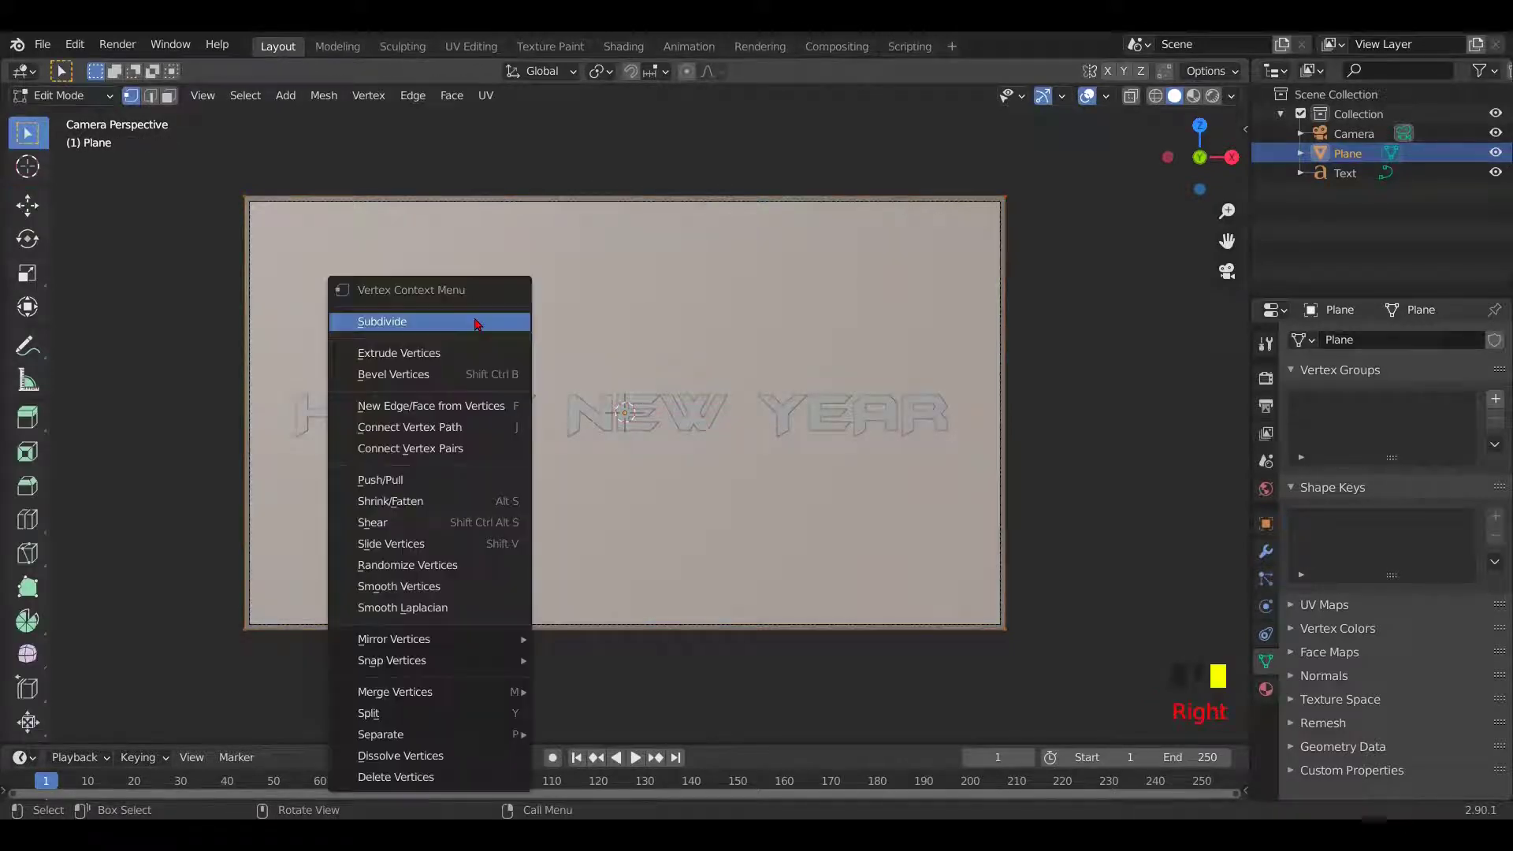
{"action": "left_click", "coordinate": [478, 321]}
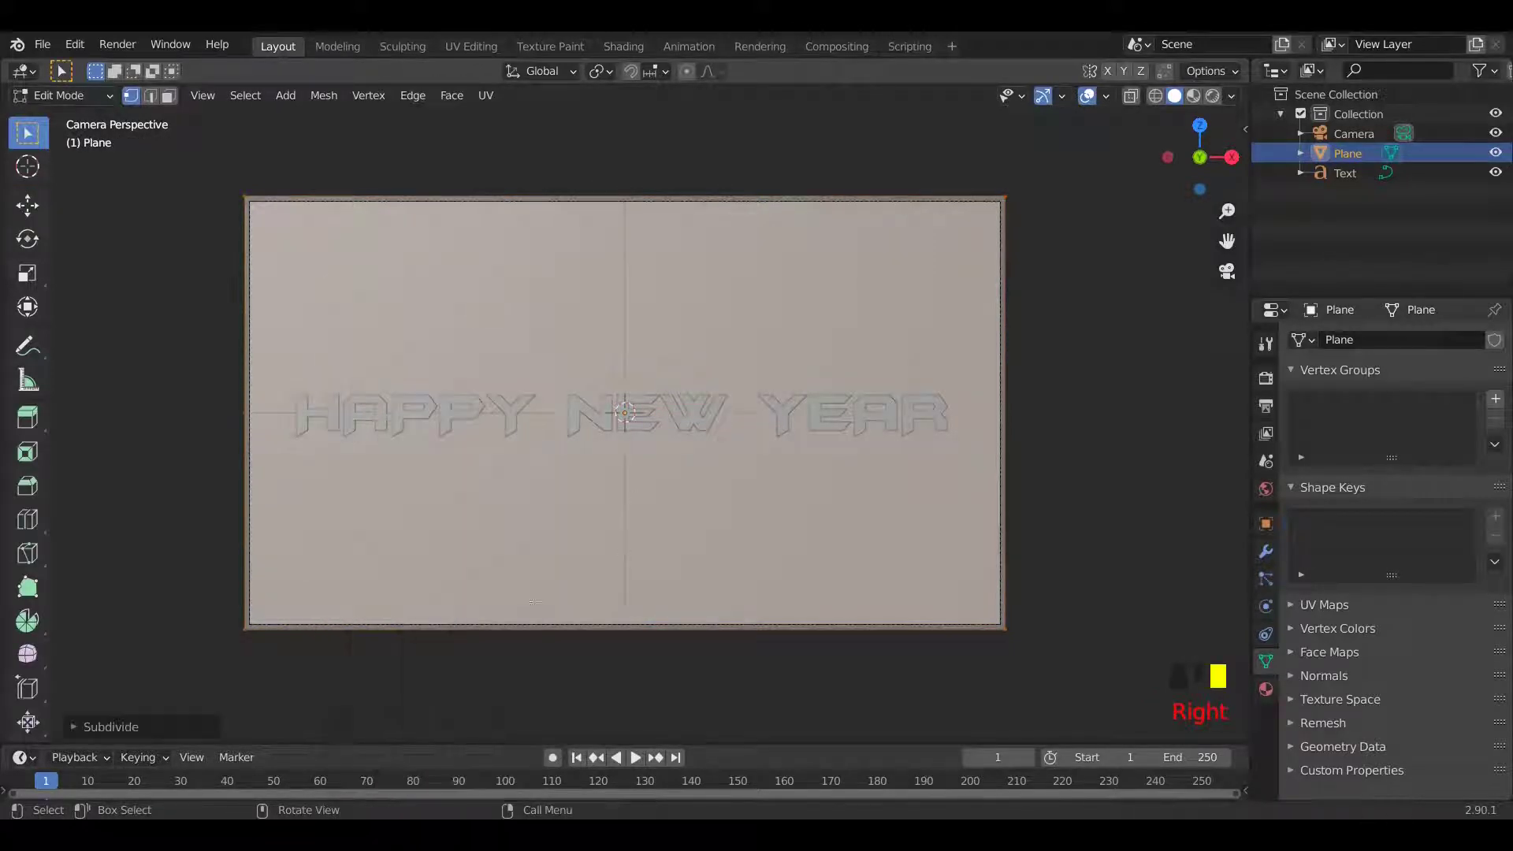
Set the plane's subdivision to 8 cuts and return to Object Mode.
{"action": "left_click", "coordinate": [110, 727]}
{"action": "left_click", "coordinate": [322, 593]}
{"action": "left_click", "coordinate": [322, 594]}
{"action": "left_click", "coordinate": [322, 593]}
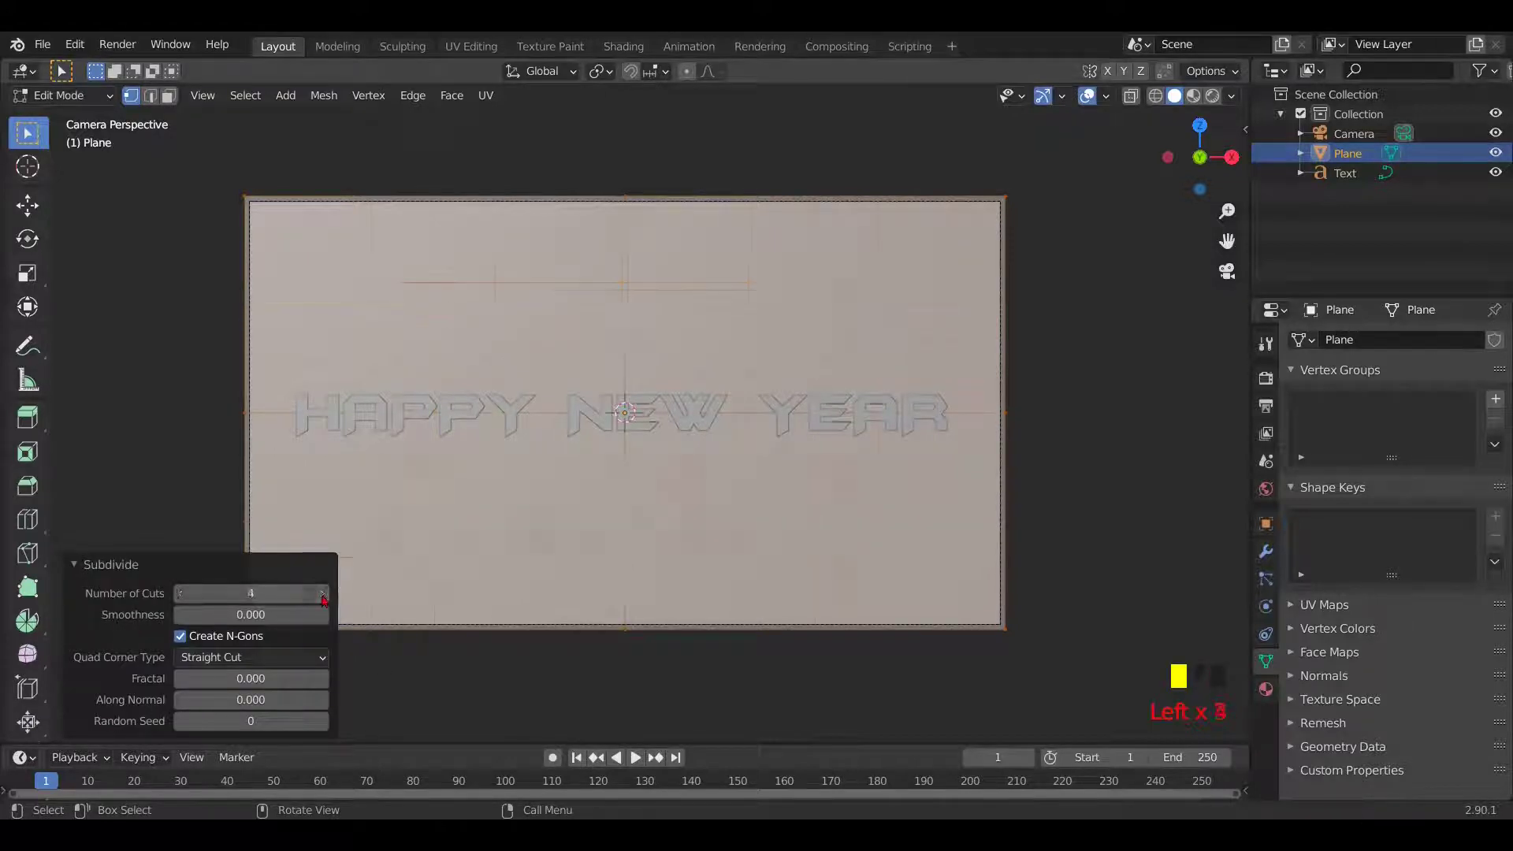
{"action": "left_click", "coordinate": [323, 593]}
{"action": "left_click", "coordinate": [323, 594]}
{"action": "left_click", "coordinate": [322, 593]}
{"action": "left_click", "coordinate": [322, 593]}
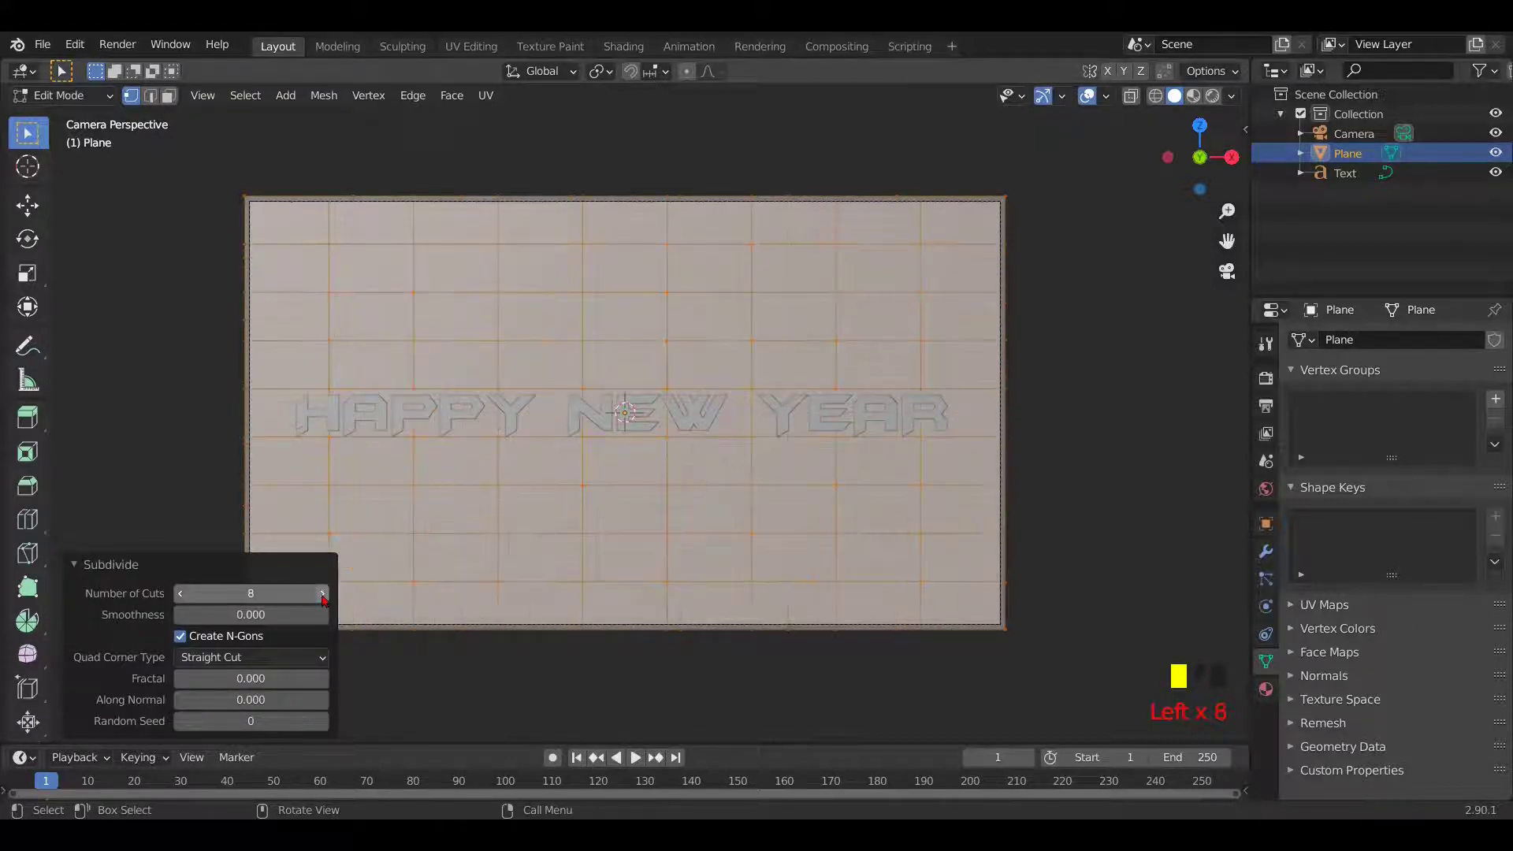
{"action": "left_click", "coordinate": [322, 593]}
{"action": "left_click", "coordinate": [322, 593]}
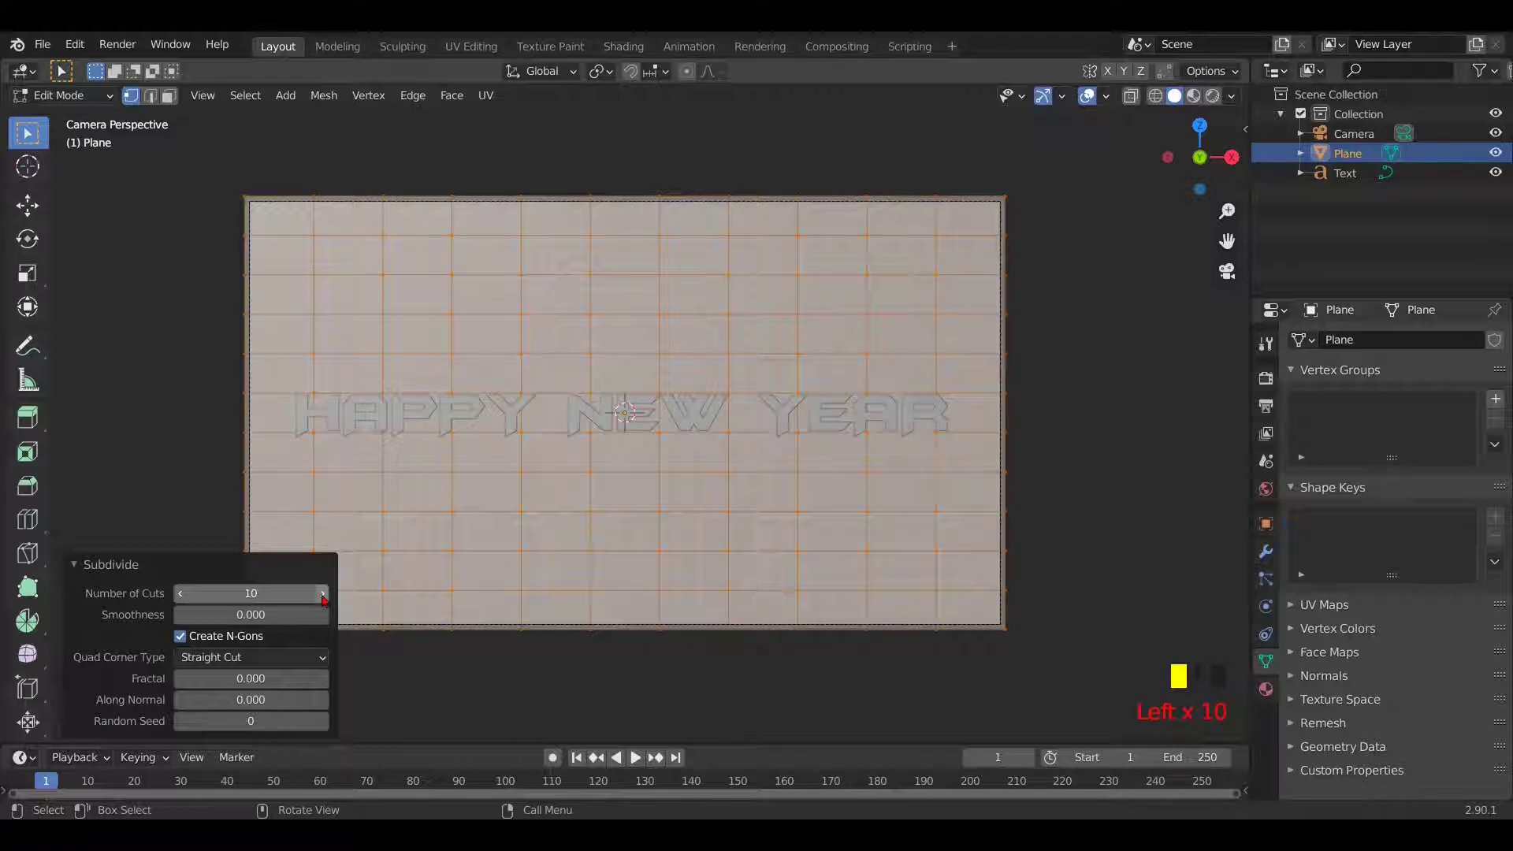
{"action": "left_click", "coordinate": [181, 593]}
{"action": "left_click", "coordinate": [180, 593]}
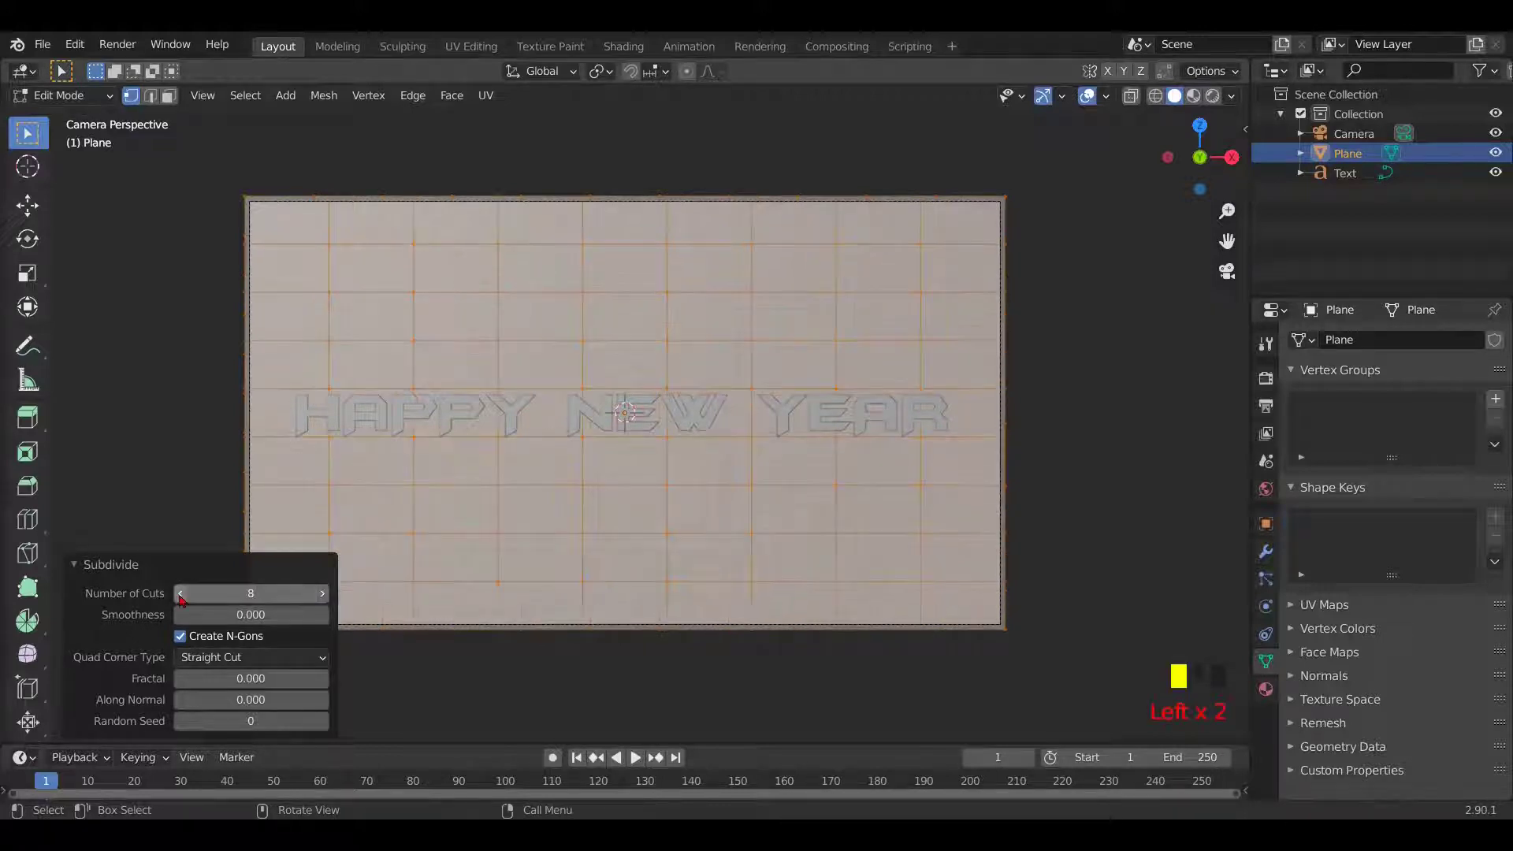
{"action": "key", "text": "Tab"}
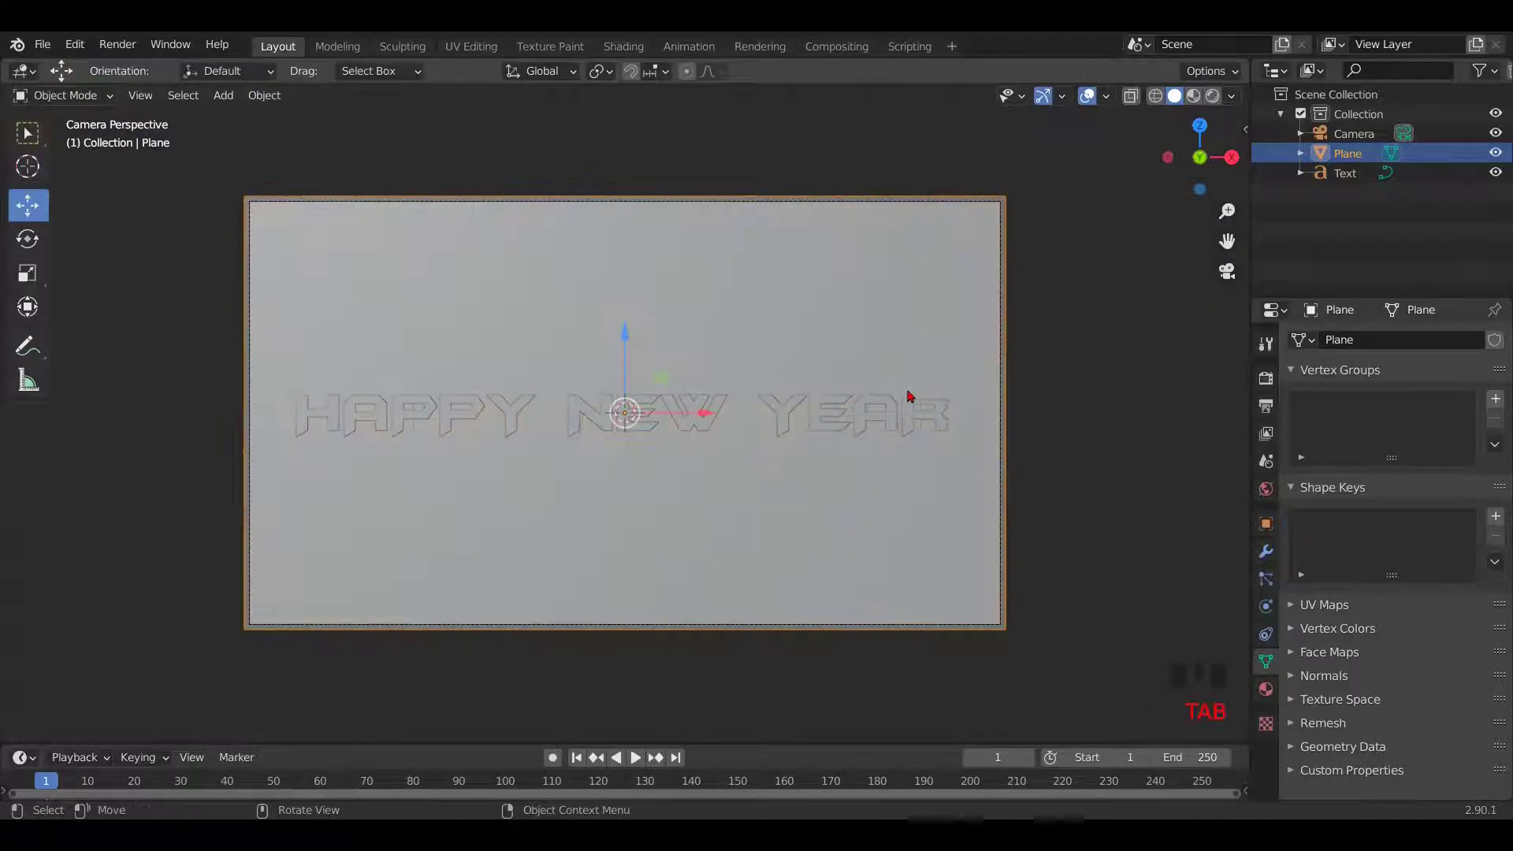
Hide the HAPPY NEW YEAR text object in the viewport so only the backdrop plane is shown.
{"action": "middle_click_drag", "start_coordinate": [1015, 421], "coordinate": [803, 460]}
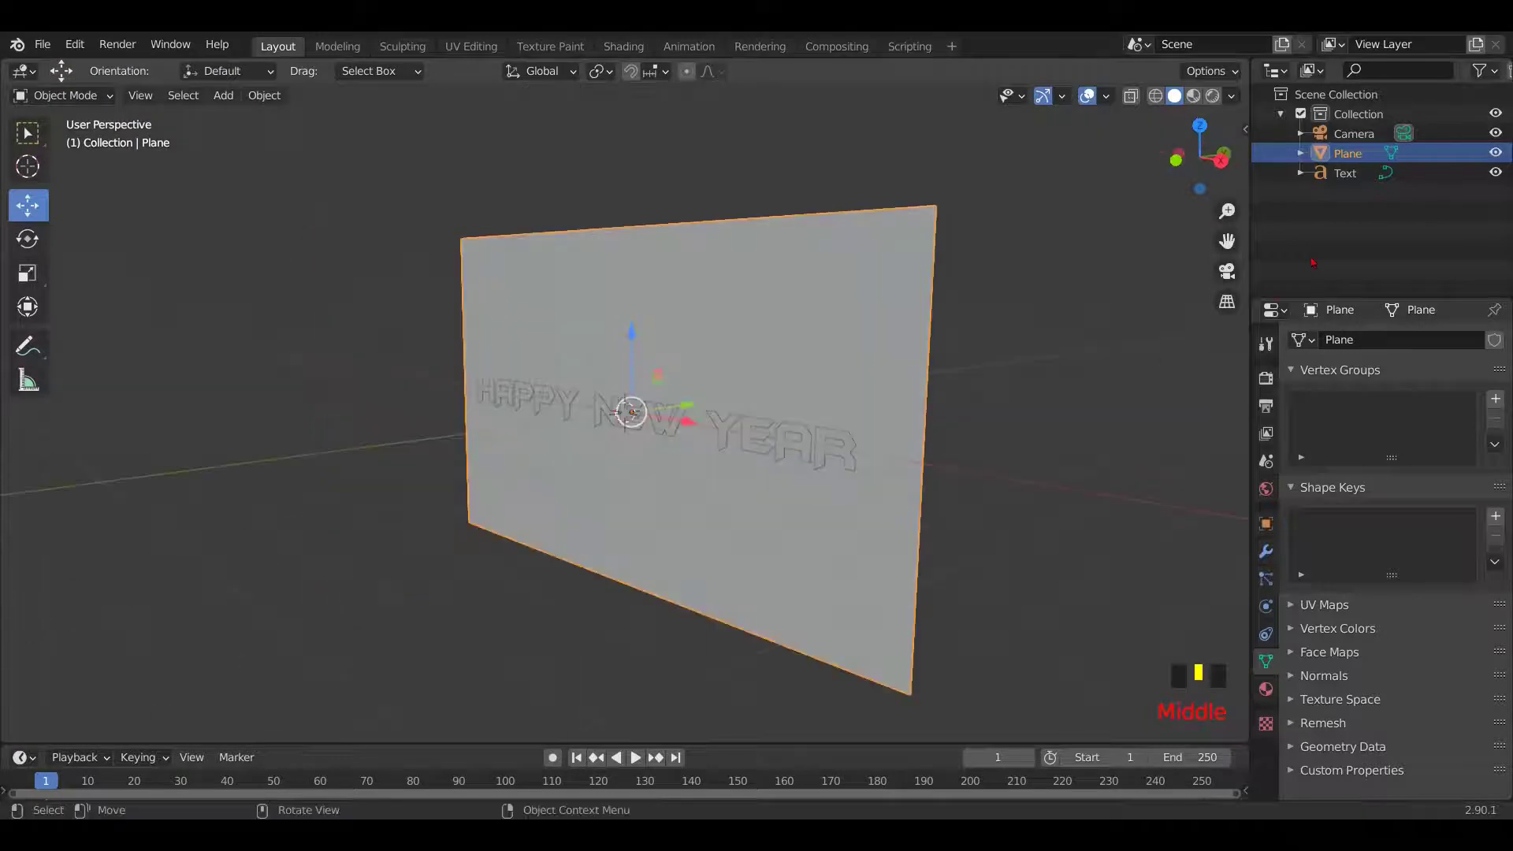
{"action": "left_click", "coordinate": [1494, 171]}
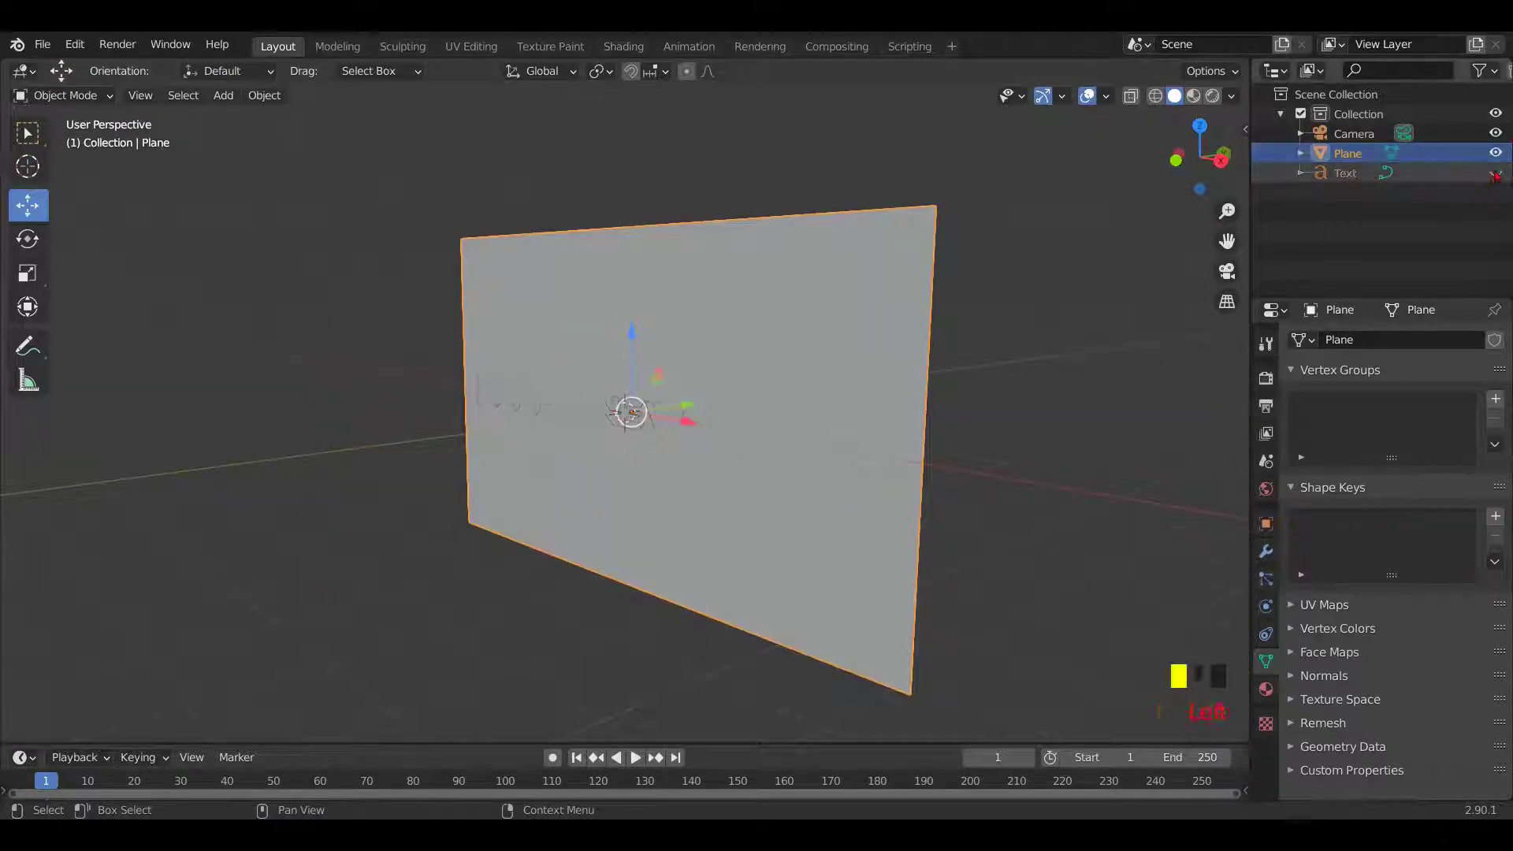
Enter Edit Mode on the plane, switch to face selection, and select the entire second column of faces from the left.
{"action": "left_click", "coordinate": [652, 297]}
{"action": "middle_click_drag", "start_coordinate": [770, 338], "coordinate": [876, 340]}
{"action": "key", "text": "Tab"}
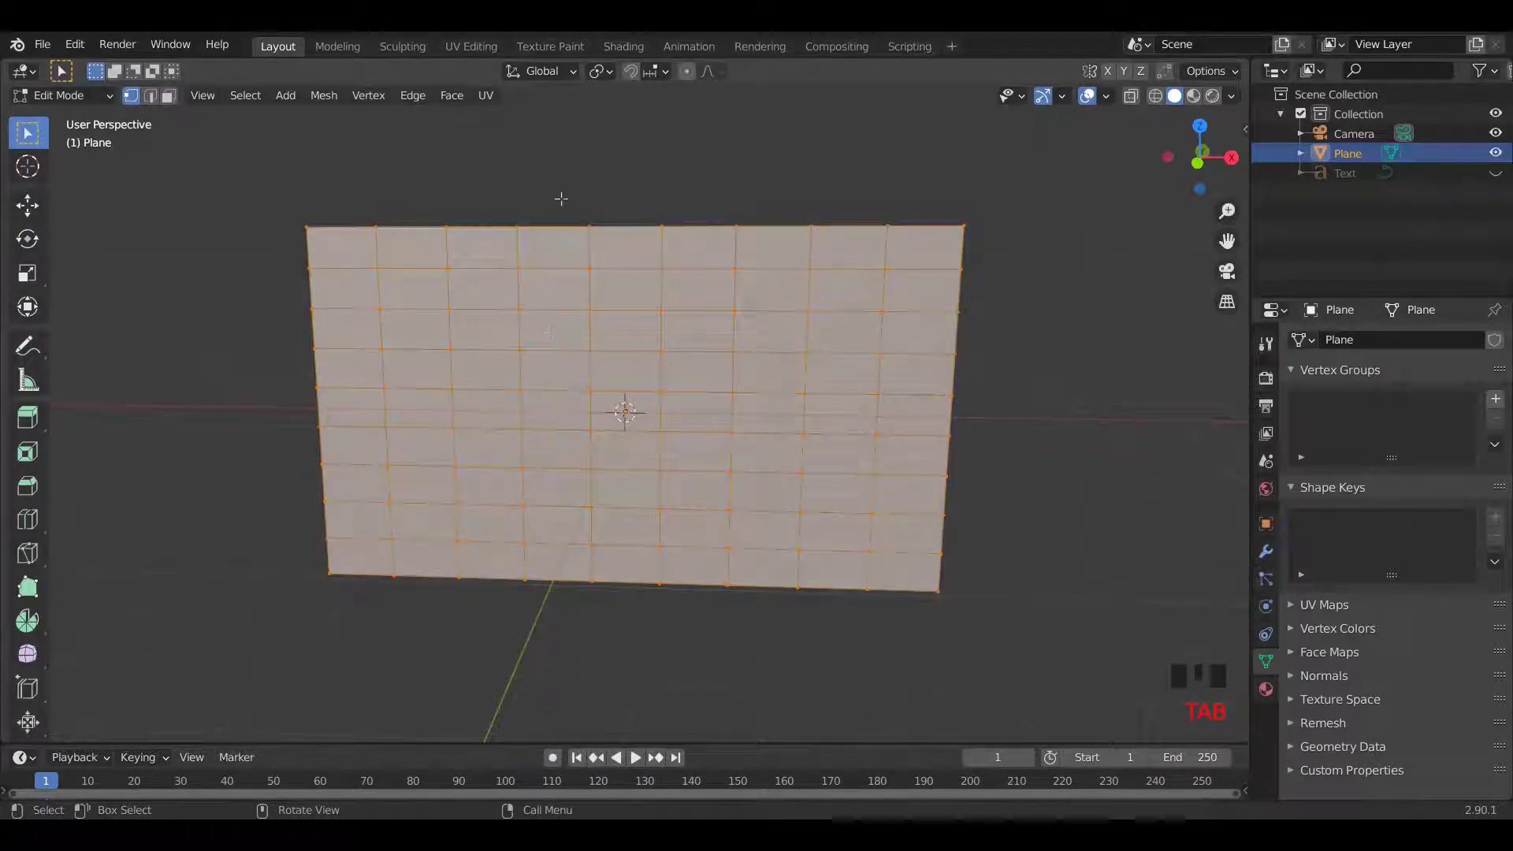
{"action": "mouse_move", "coordinate": [561, 200]}
{"action": "middle_mouse_down"}
{"action": "mouse_move", "coordinate": [601, 172]}
{"action": "mouse_move", "coordinate": [573, 187]}
{"action": "middle_mouse_up"}
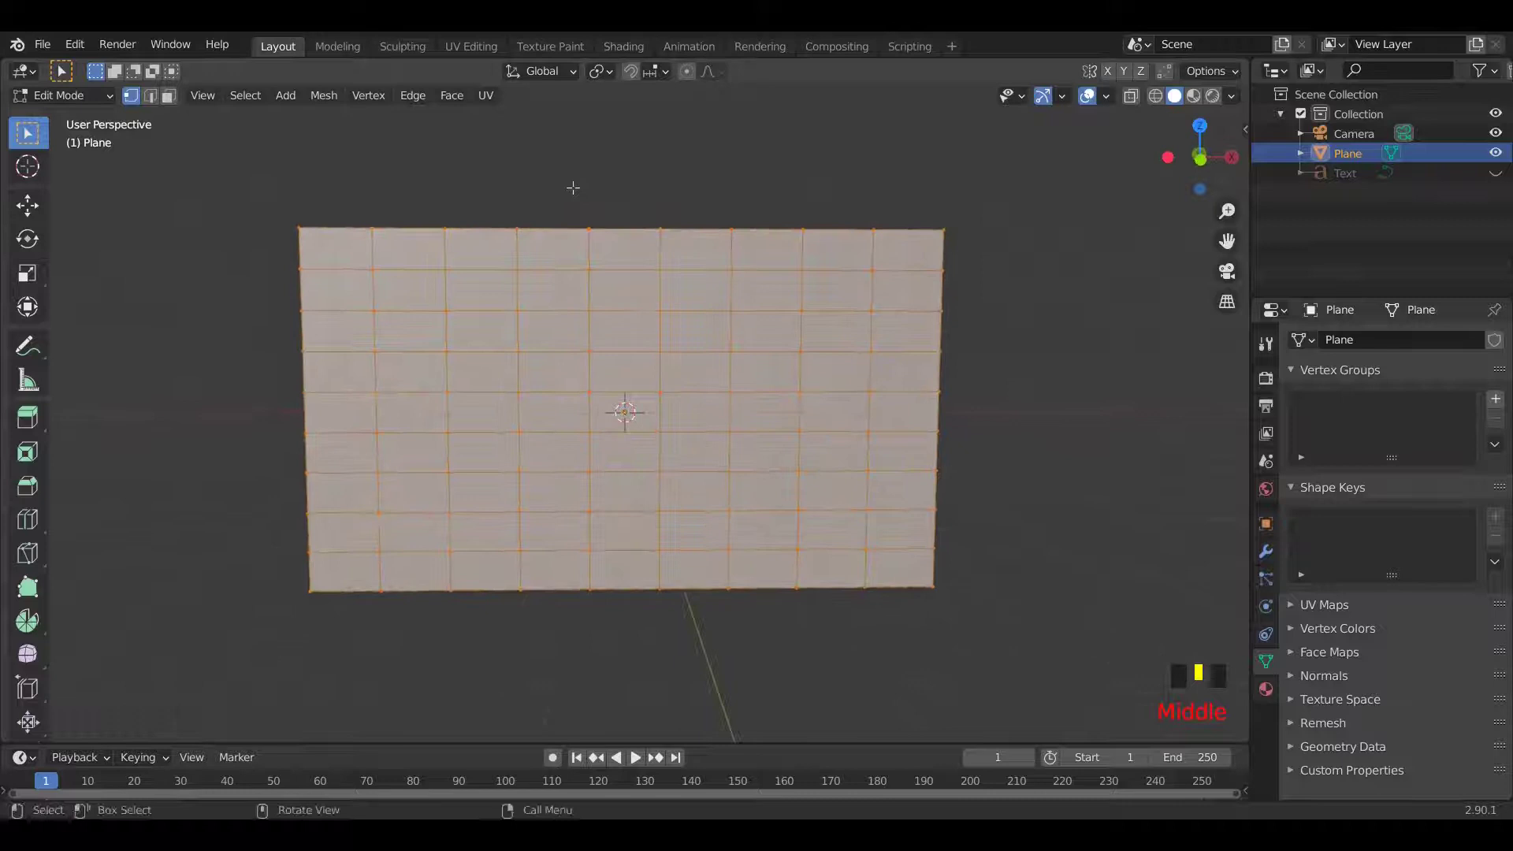
{"action": "left_click", "coordinate": [400, 249]}
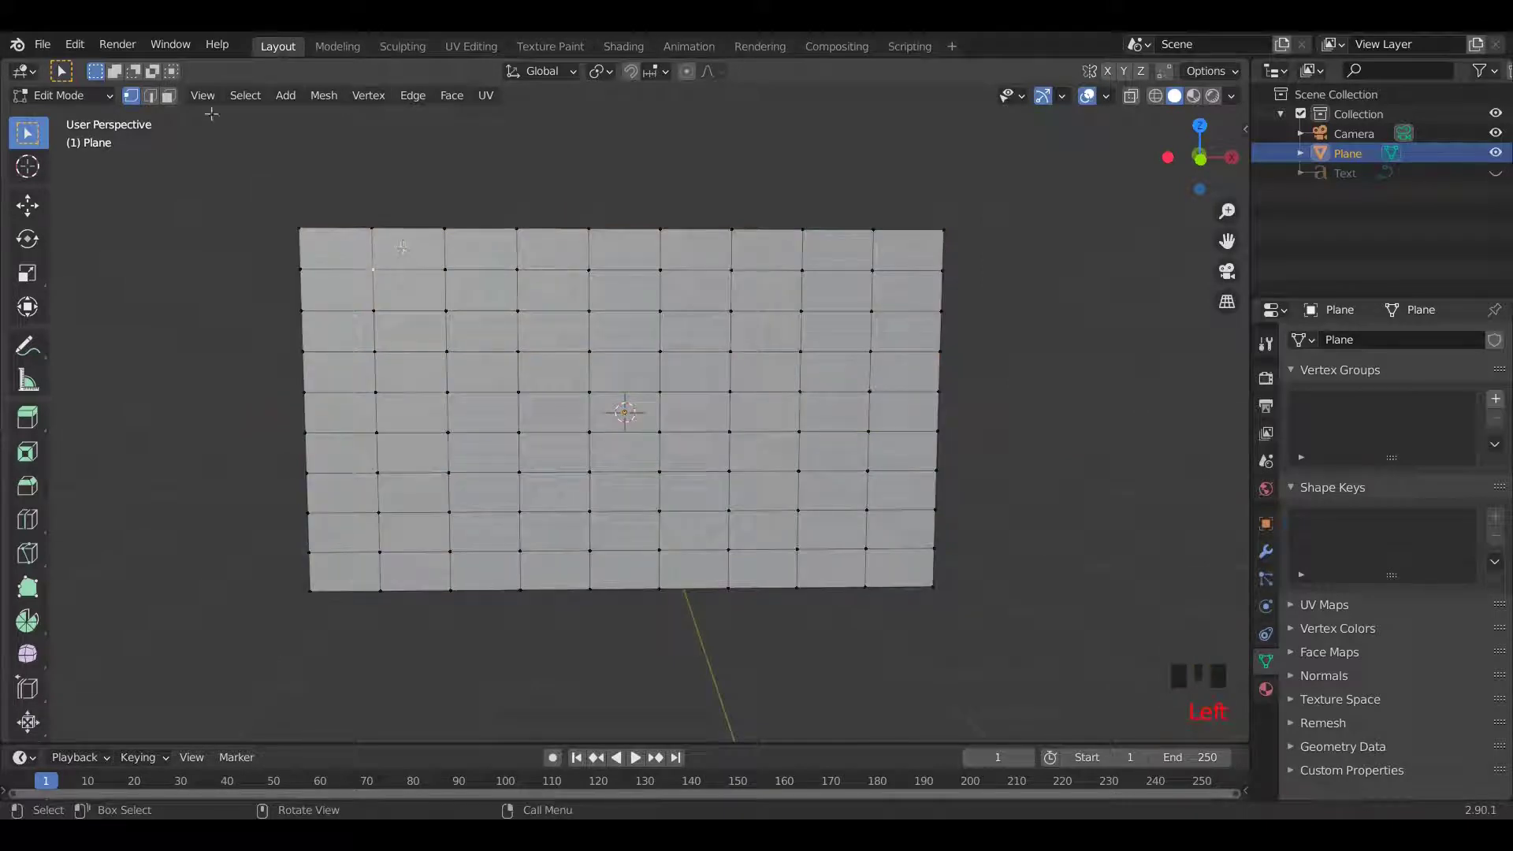
{"action": "left_click", "coordinate": [168, 96]}
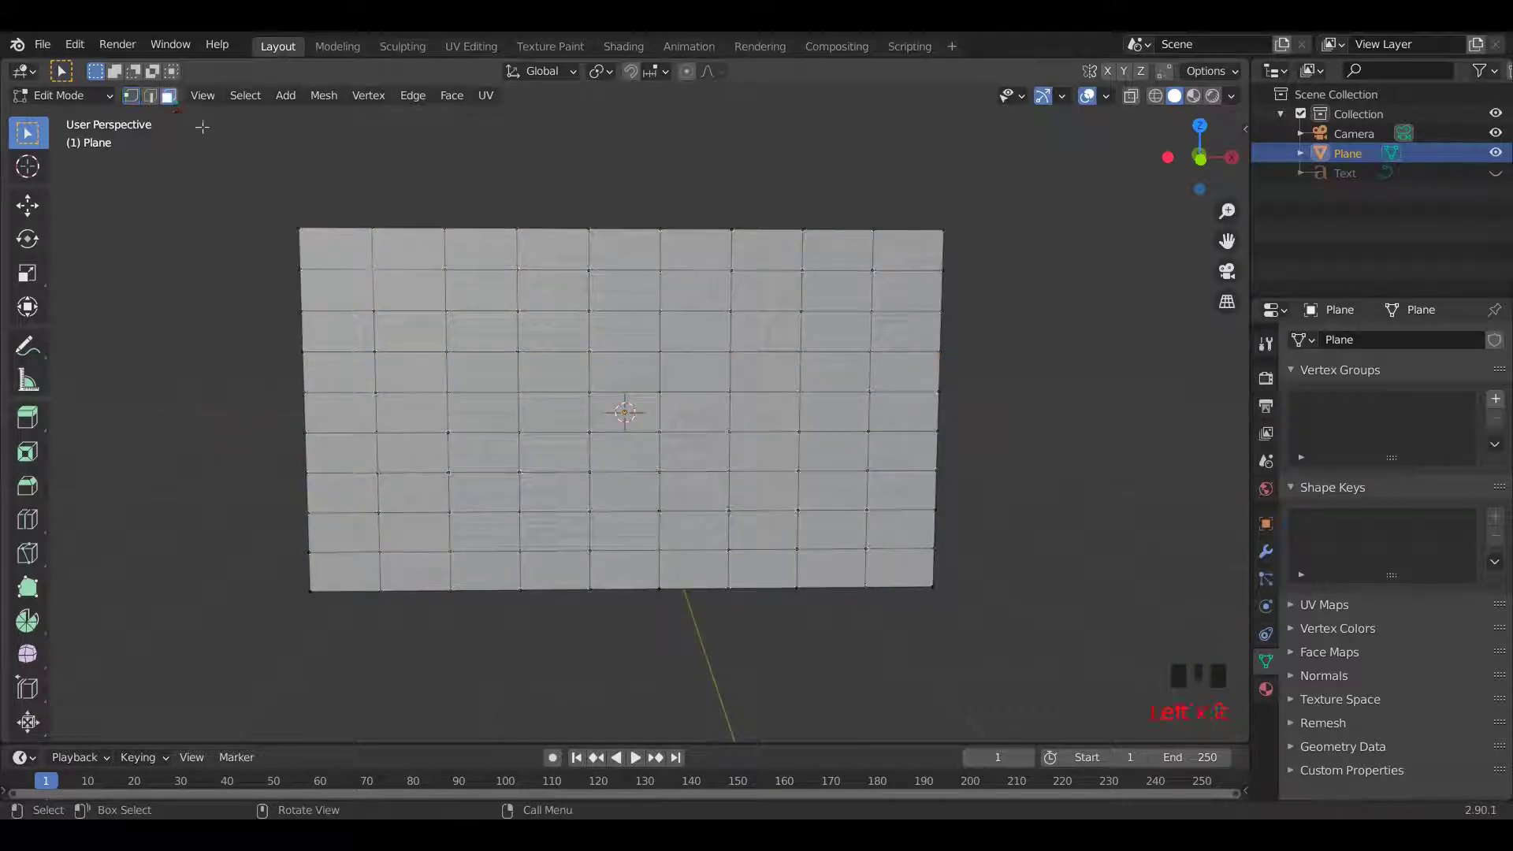
{"action": "left_click", "coordinate": [409, 247]}
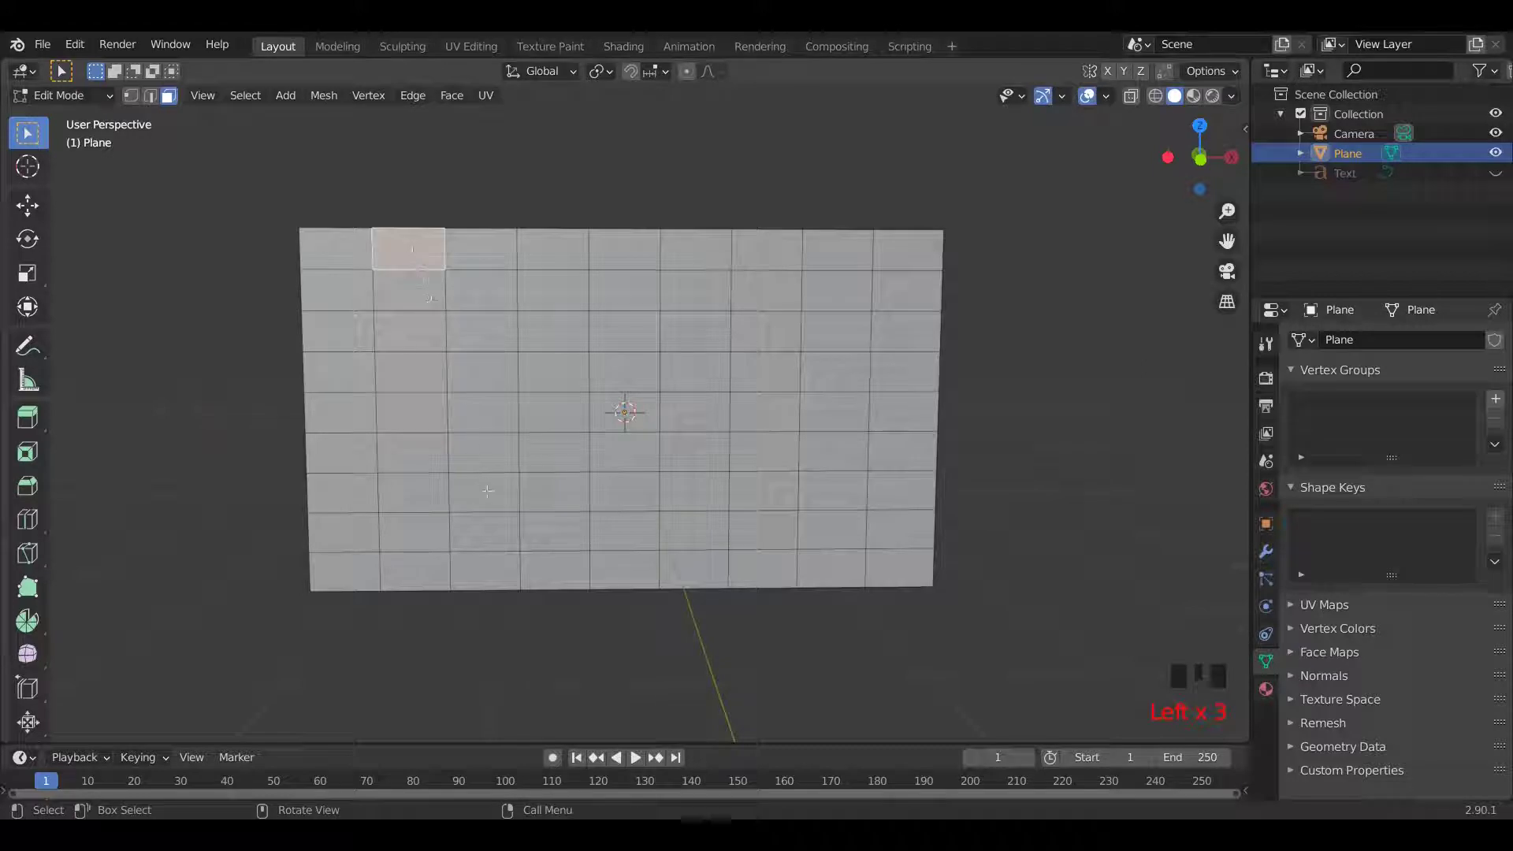
{"action": "left_click", "coordinate": [408, 292], "text": "alt"}
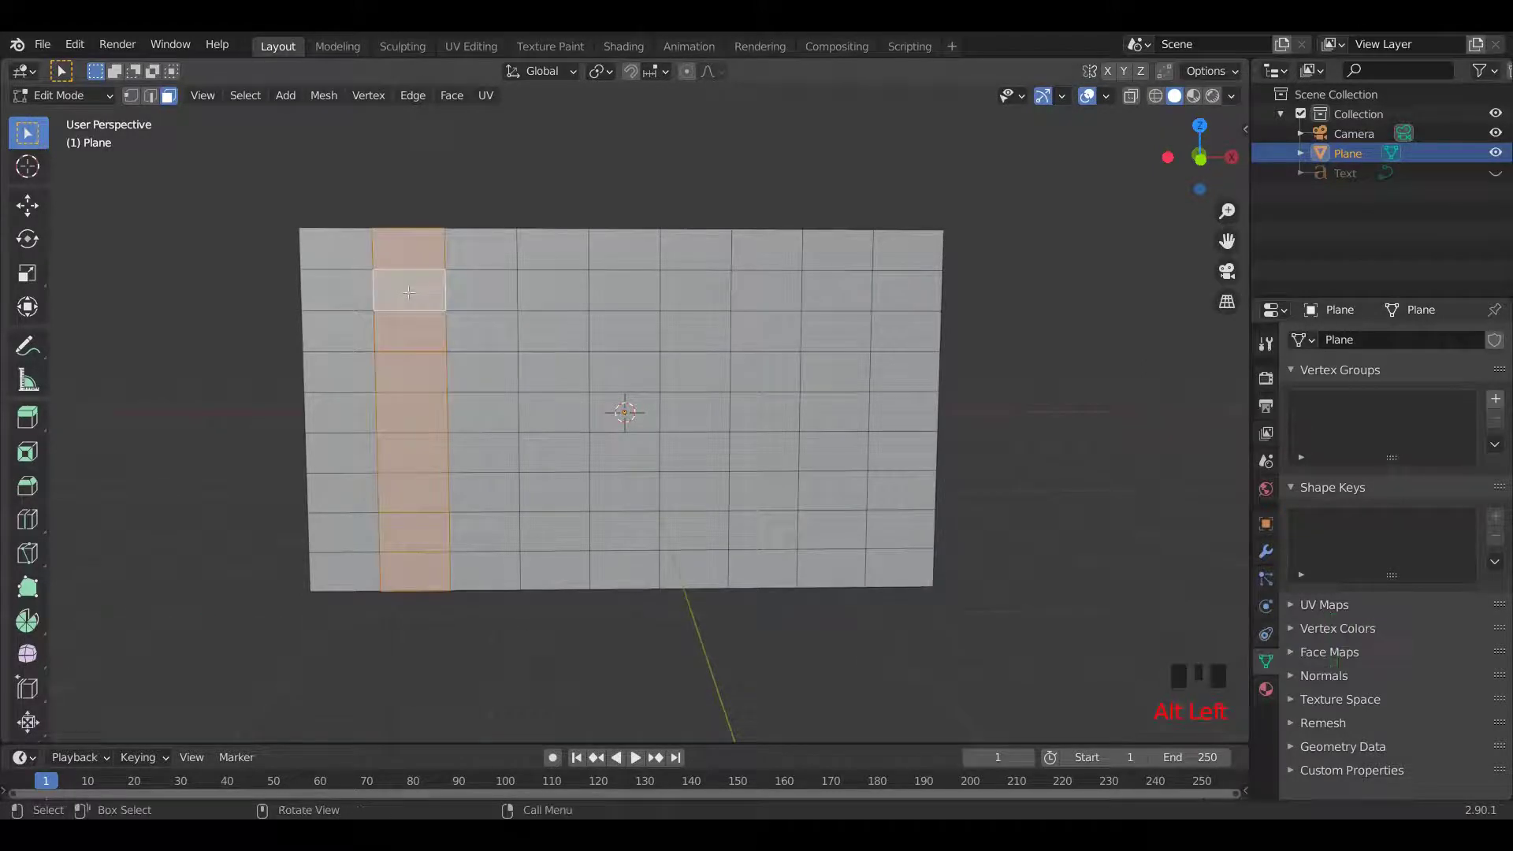
In the top view, extrude the selected face column about 0.98 m backward along positive Y.
{"action": "key", "text": "grave"}
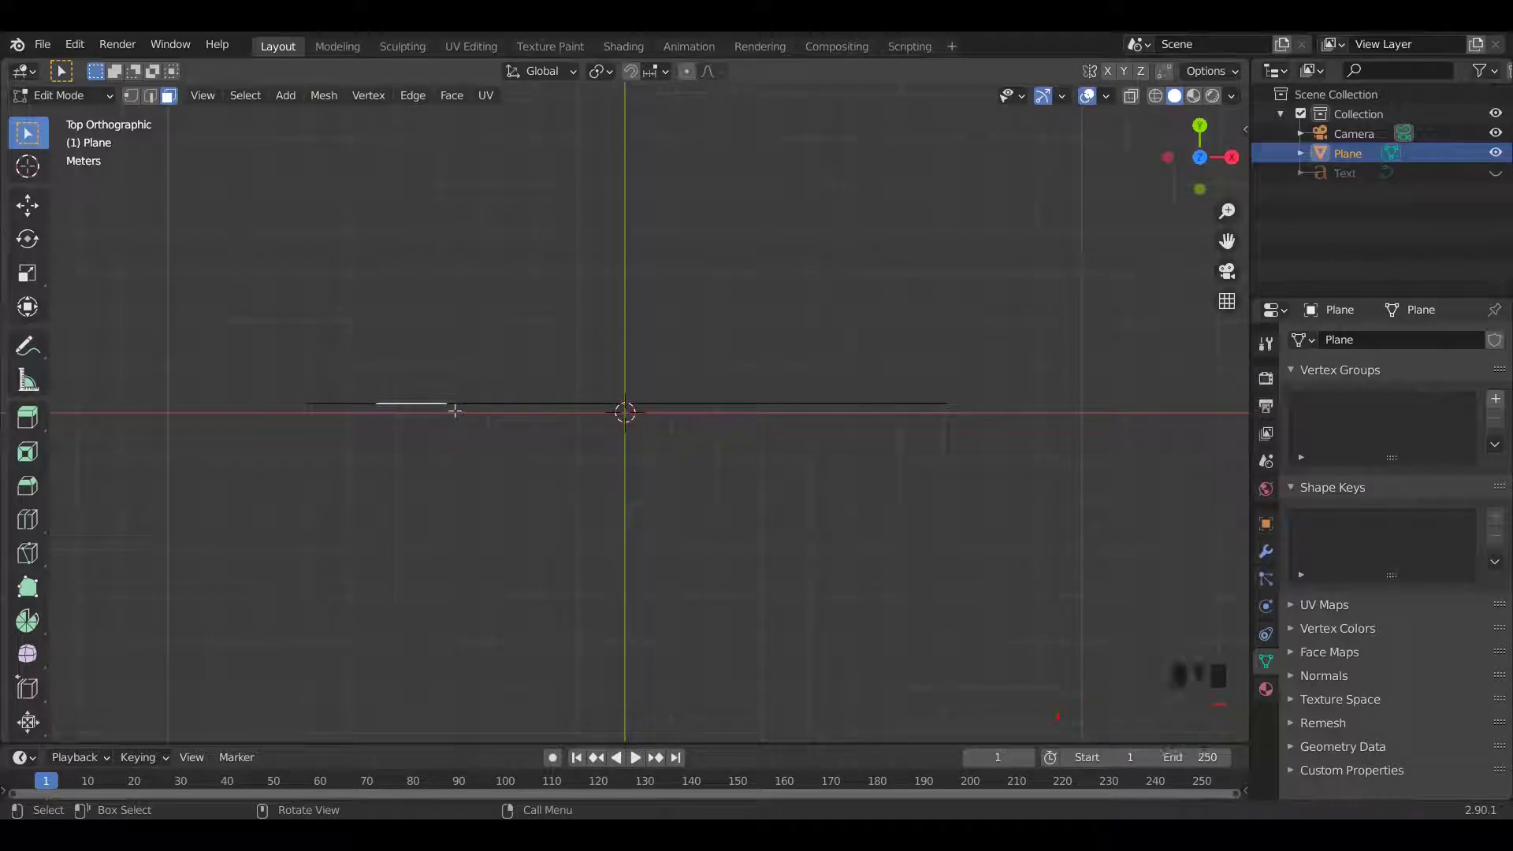
{"action": "key", "text": "e"}
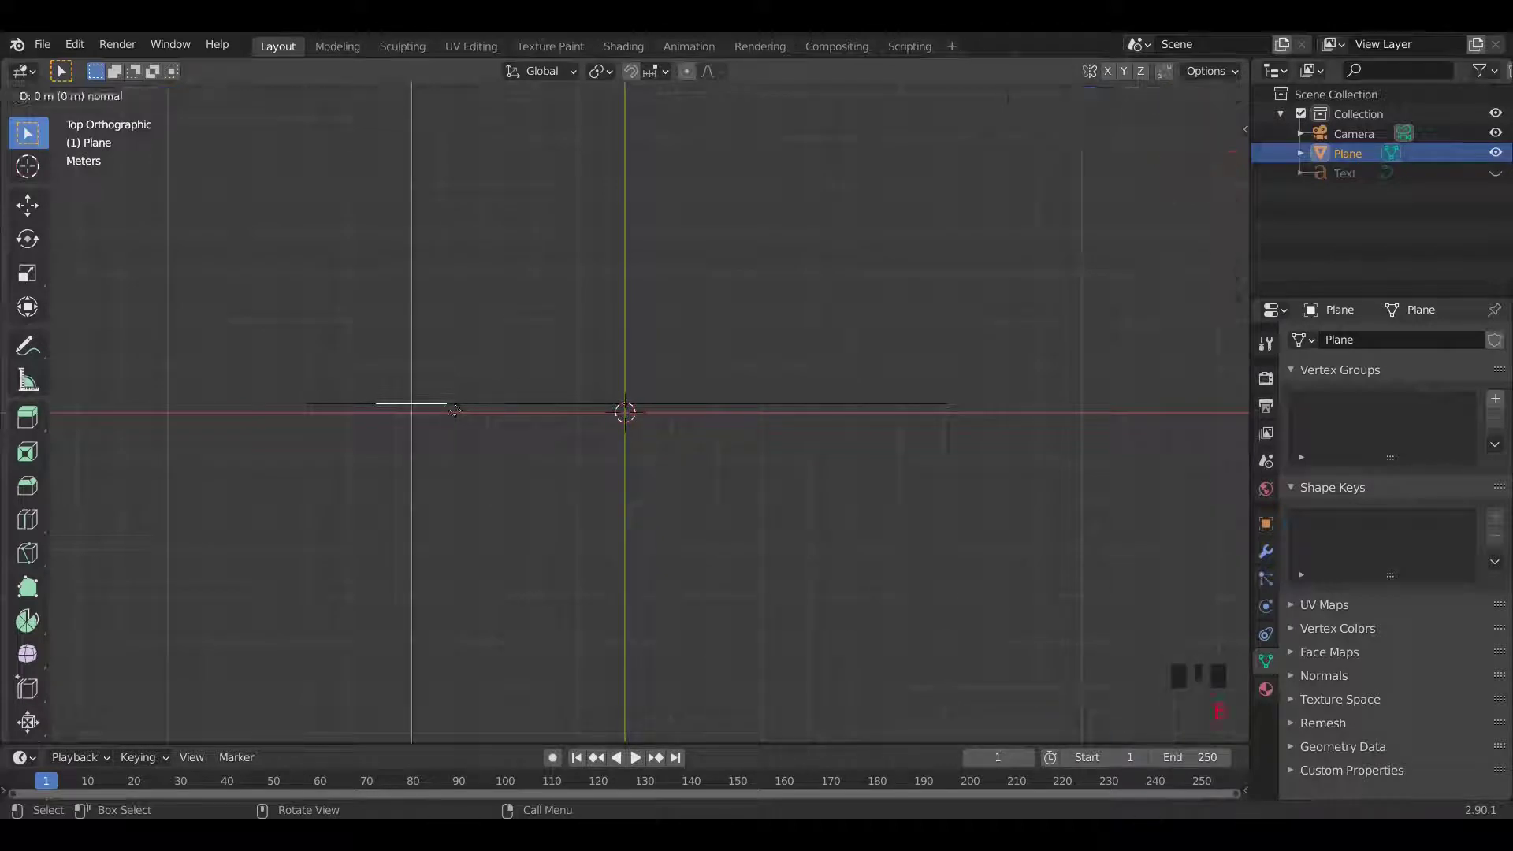
{"action": "left_click", "coordinate": [463, 369]}
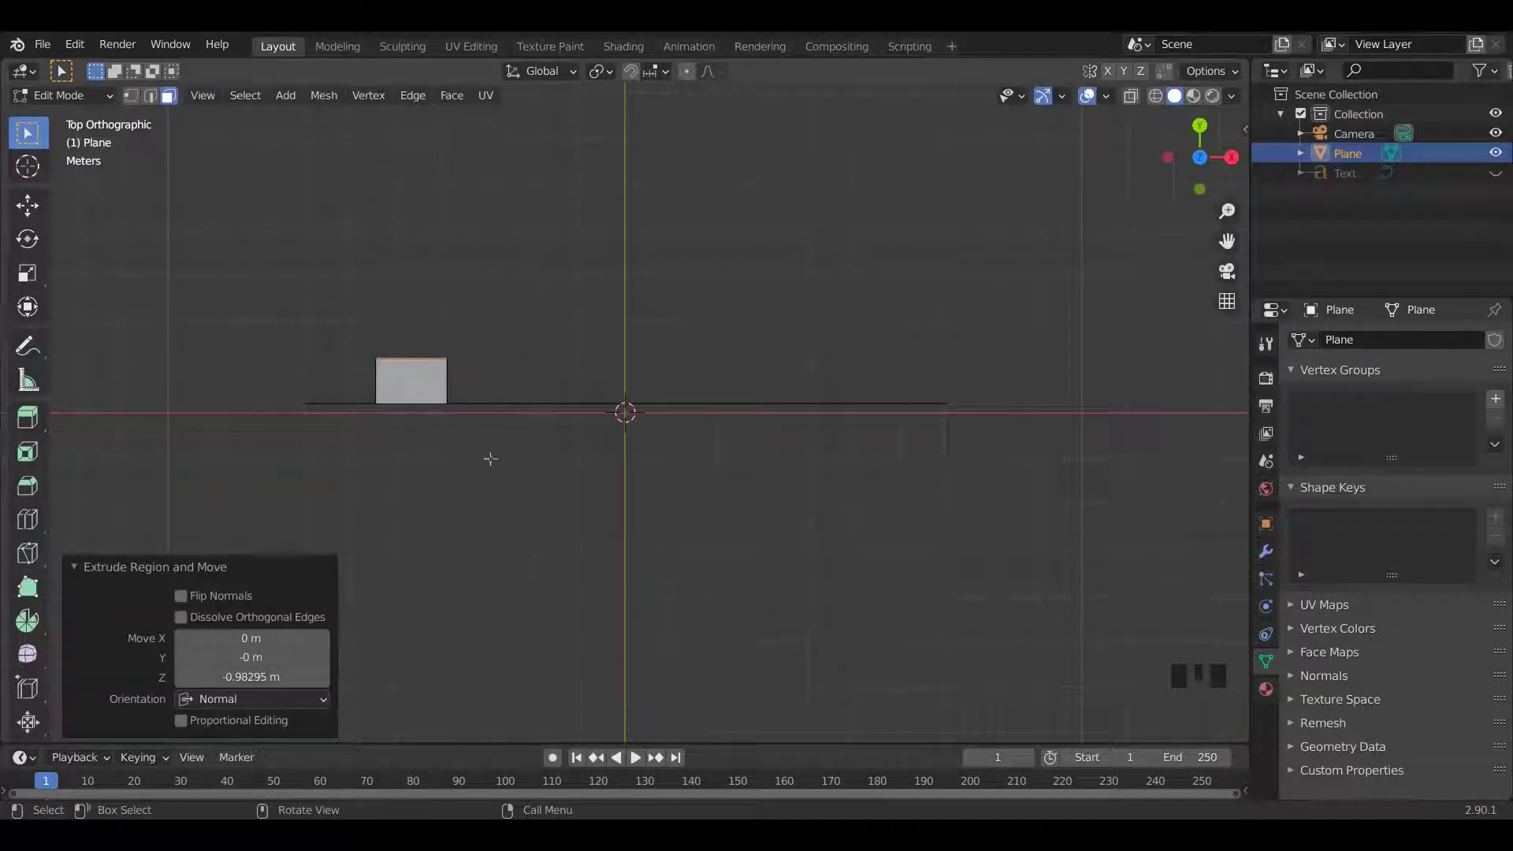
{"action": "middle_click_drag", "start_coordinate": [490, 458], "coordinate": [498, 288]}
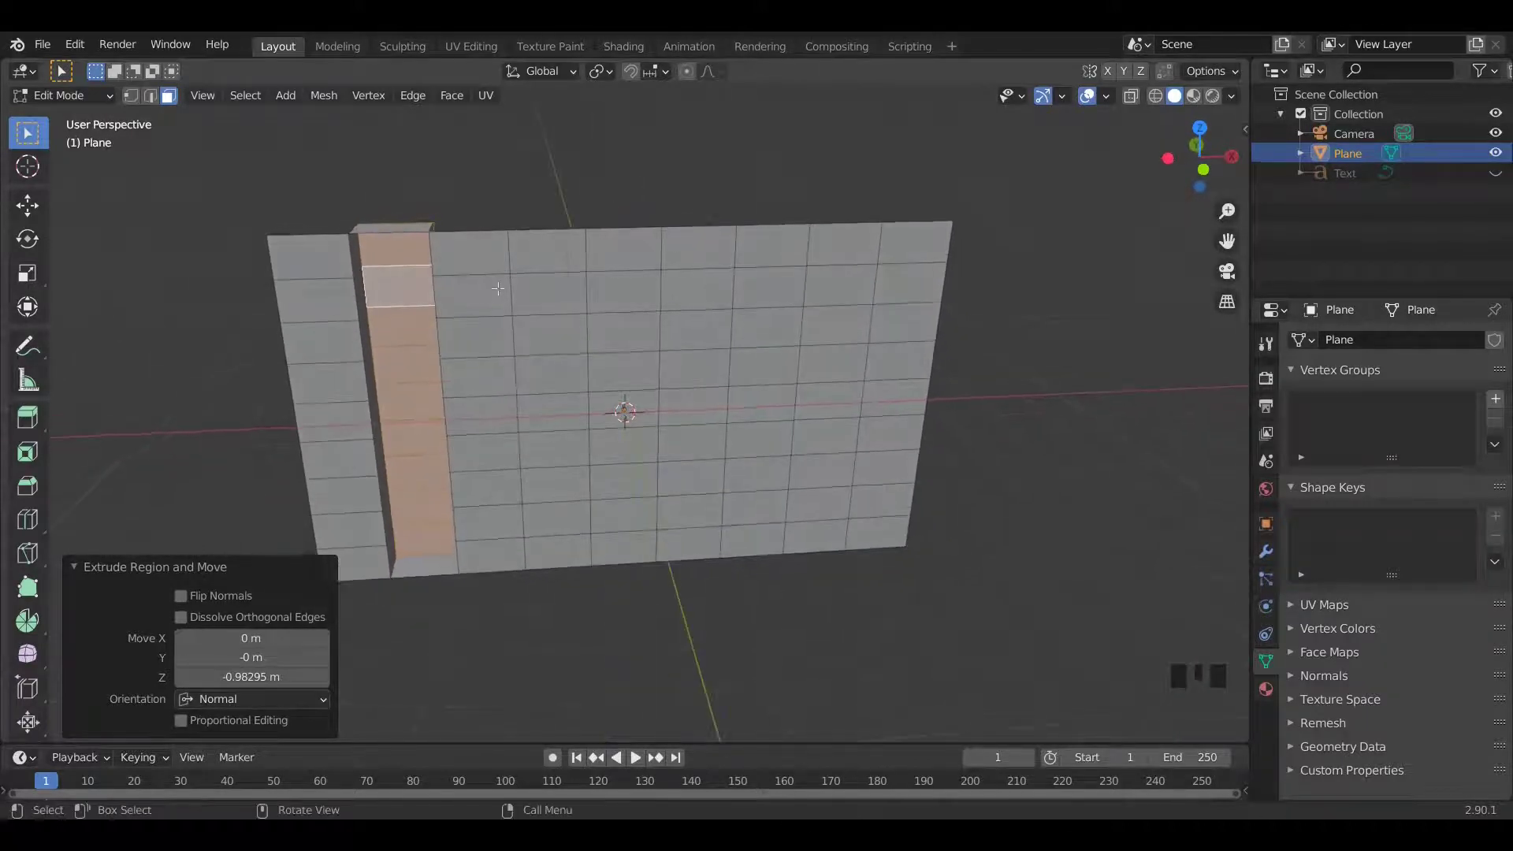
Select the plane's entire fourth face column from the left and extrude it about 1.78 m backward in the top view.
{"action": "left_click", "coordinate": [544, 259]}
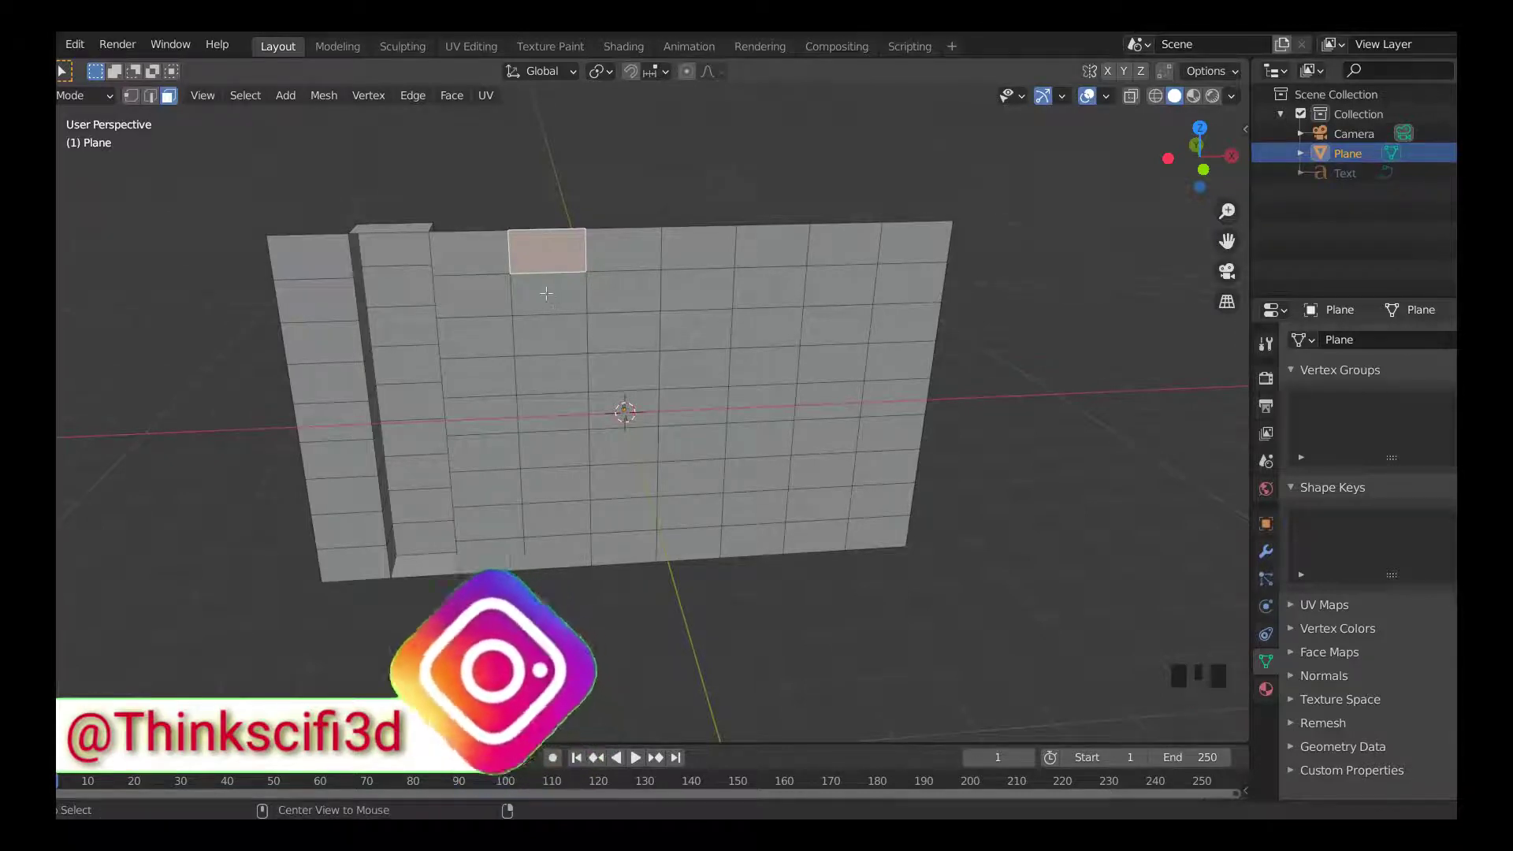
{"action": "left_click", "coordinate": [546, 293], "text": "alt"}
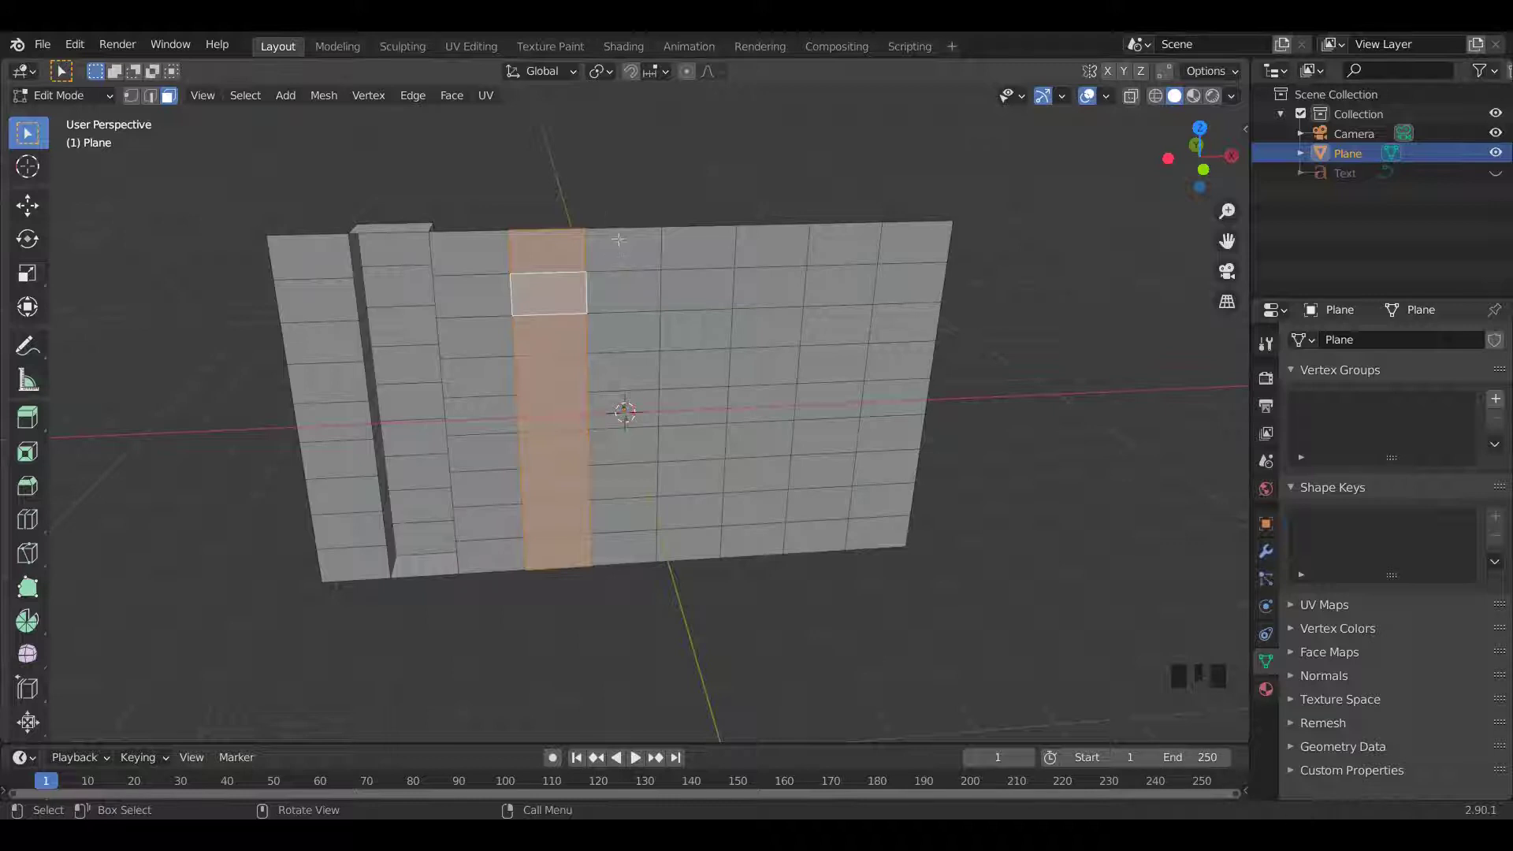
{"action": "key", "text": "grave"}
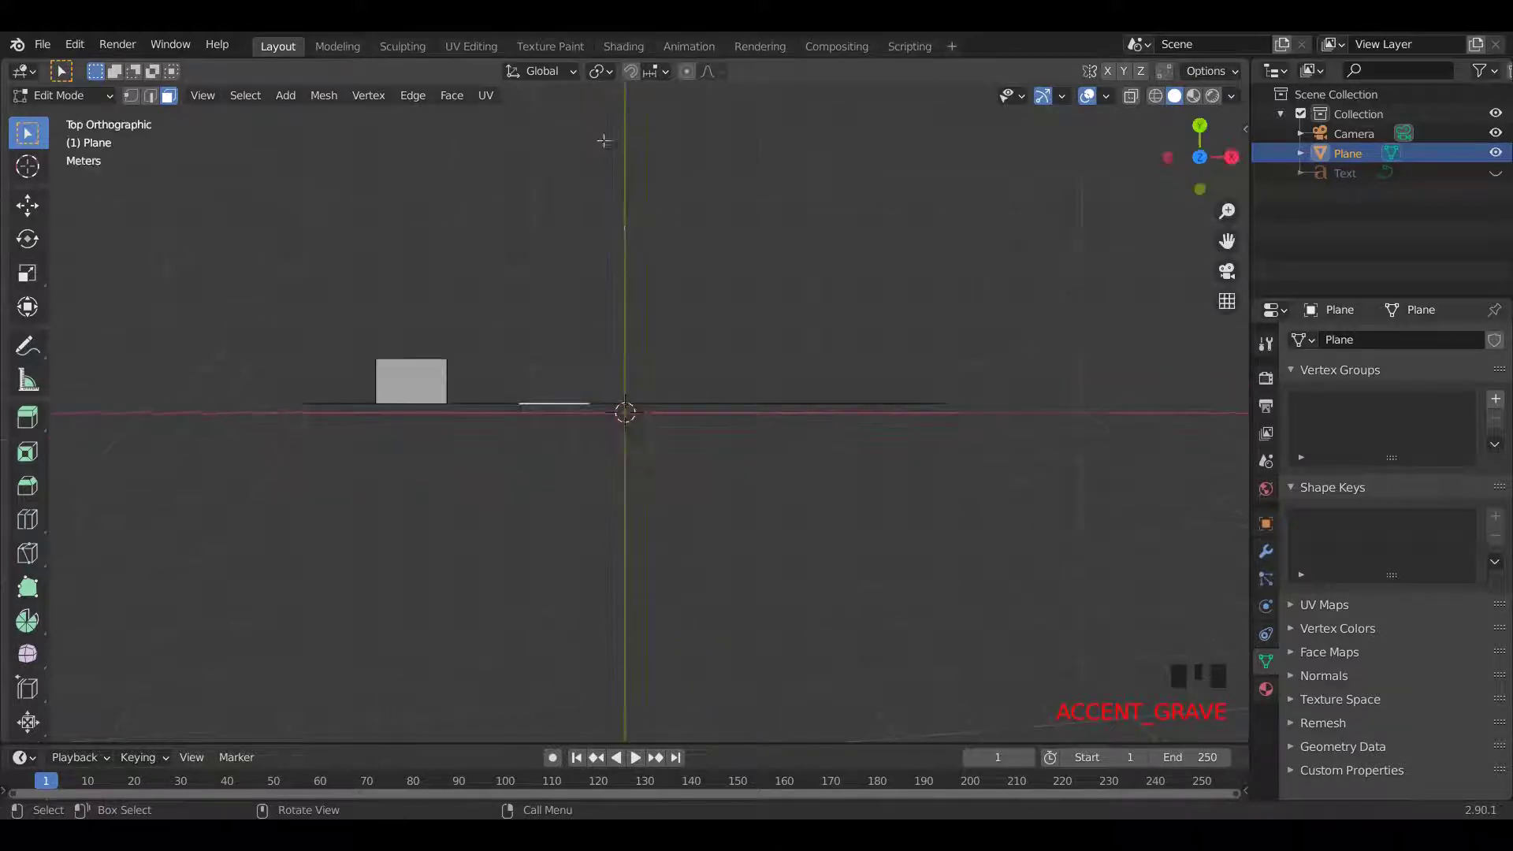
{"action": "key", "text": "e"}
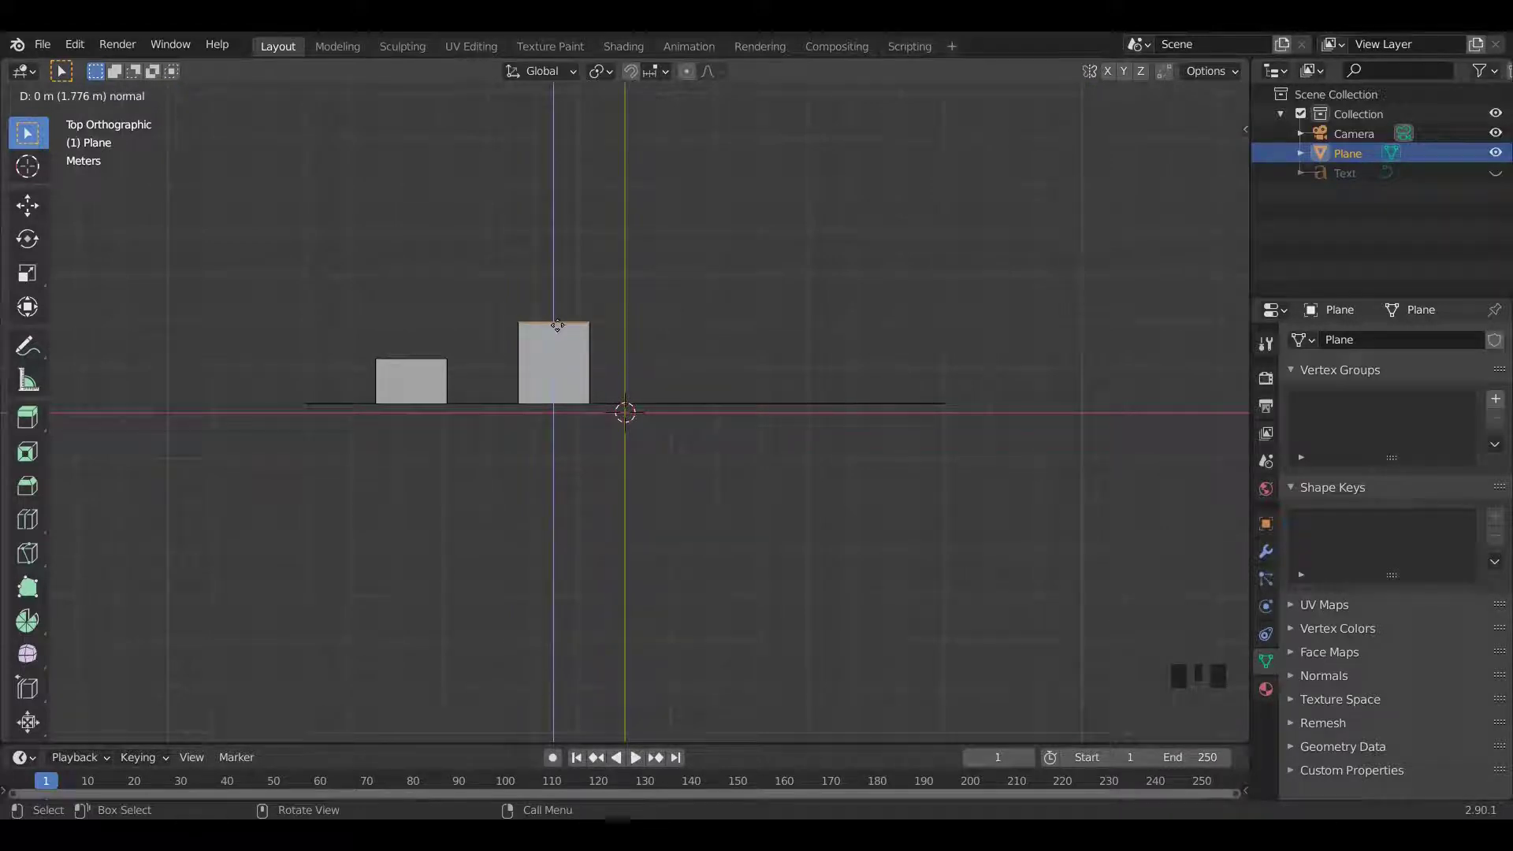
{"action": "left_click", "coordinate": [557, 324]}
{"action": "middle_click_drag", "start_coordinate": [557, 325], "coordinate": [675, 361]}
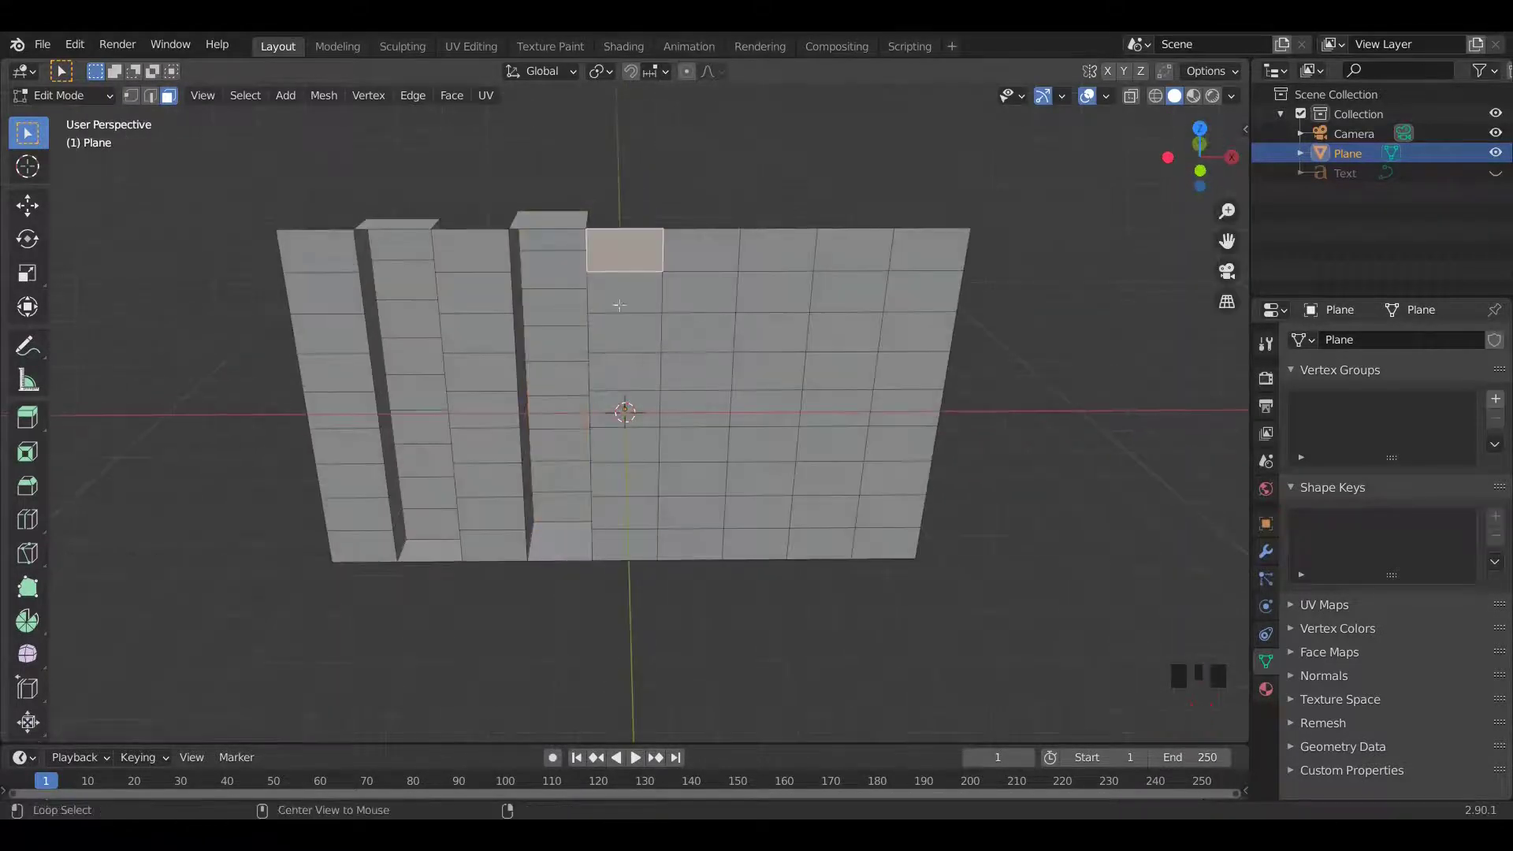
Select the plane's middle face column and extrude it backward slightly deeper than the adjacent fourth column.
{"action": "left_click", "coordinate": [626, 272], "text": "alt"}
{"action": "key", "text": "grave"}
{"action": "key", "text": "e"}
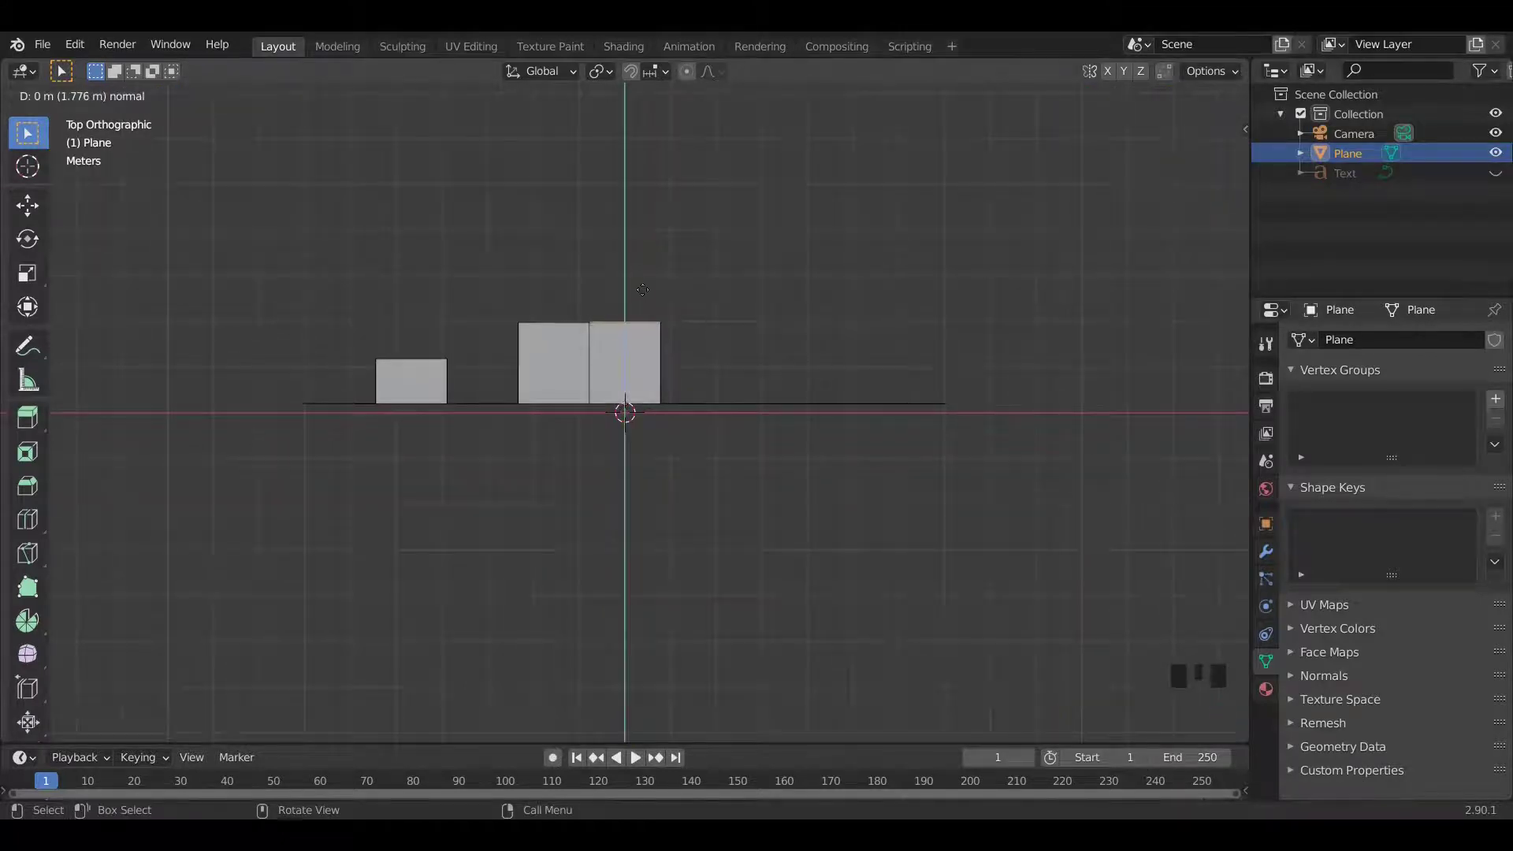
{"action": "left_click", "coordinate": [642, 283]}
{"action": "middle_click_drag", "start_coordinate": [713, 437], "coordinate": [720, 304]}
Select the plane's eighth face column from the left, extrude it about 1.26 m backward, and return to Object Mode.
{"action": "left_click", "coordinate": [851, 246]}
{"action": "left_click", "coordinate": [851, 266]}
{"action": "left_click", "coordinate": [848, 284], "text": "alt"}
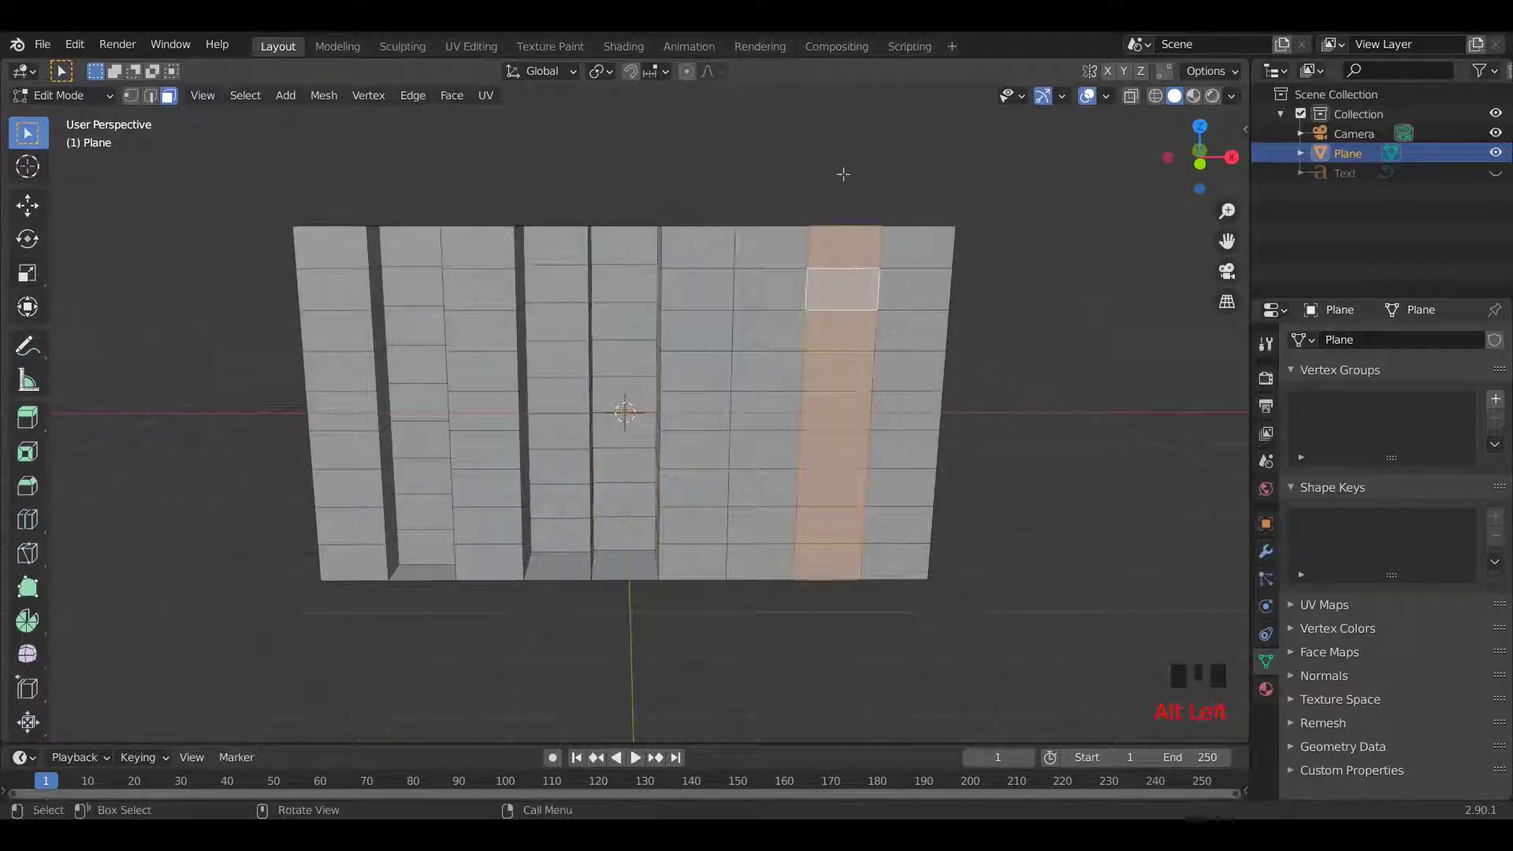
{"action": "key", "text": "grave"}
{"action": "key", "text": "e"}
{"action": "left_click", "coordinate": [830, 357]}
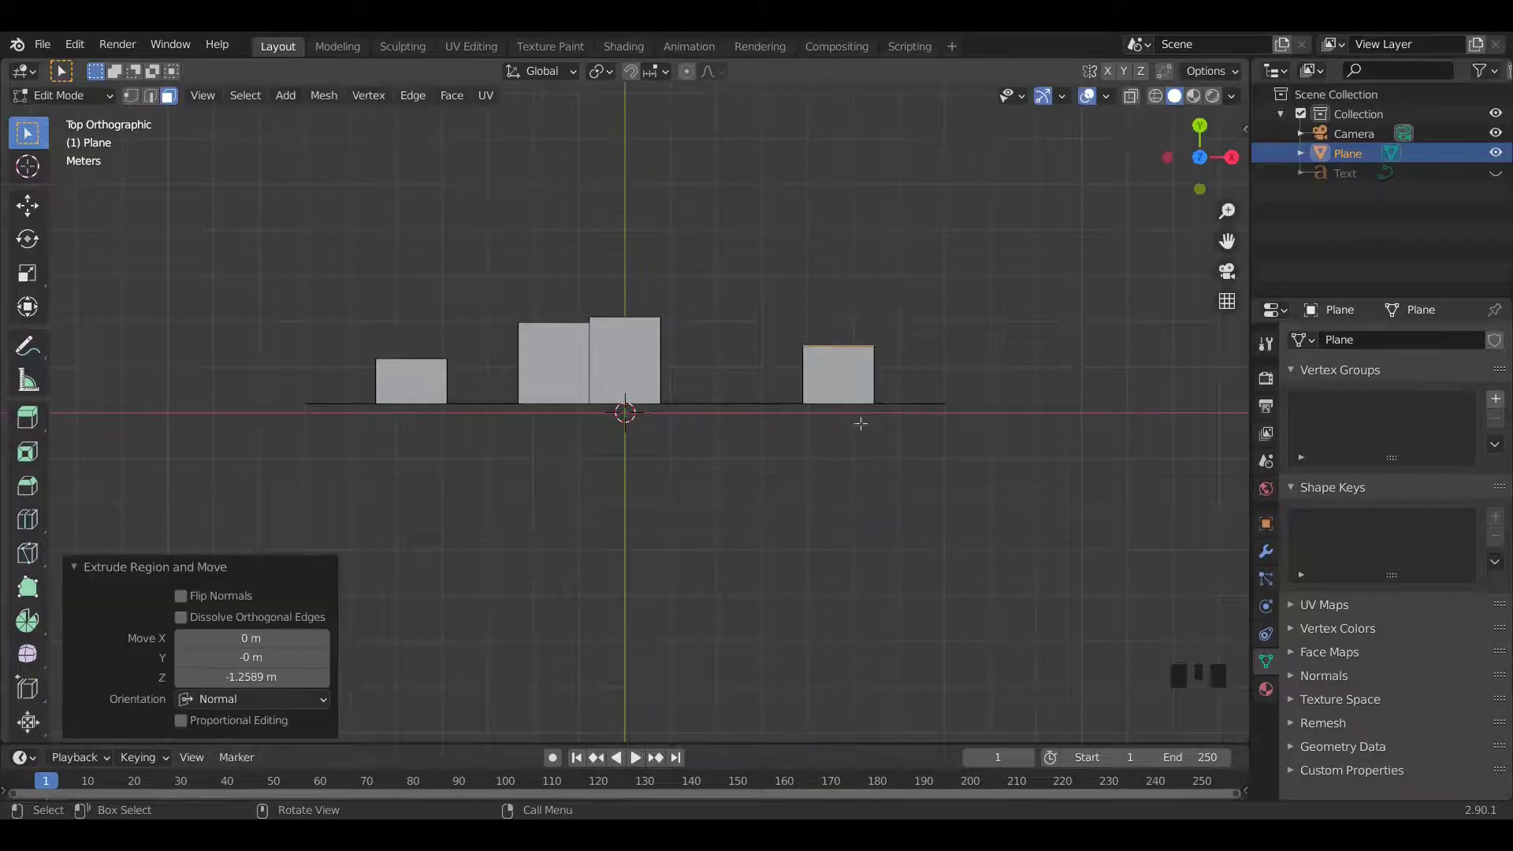
{"action": "middle_click_drag", "start_coordinate": [859, 422], "coordinate": [901, 408]}
{"action": "key", "text": "Tab"}
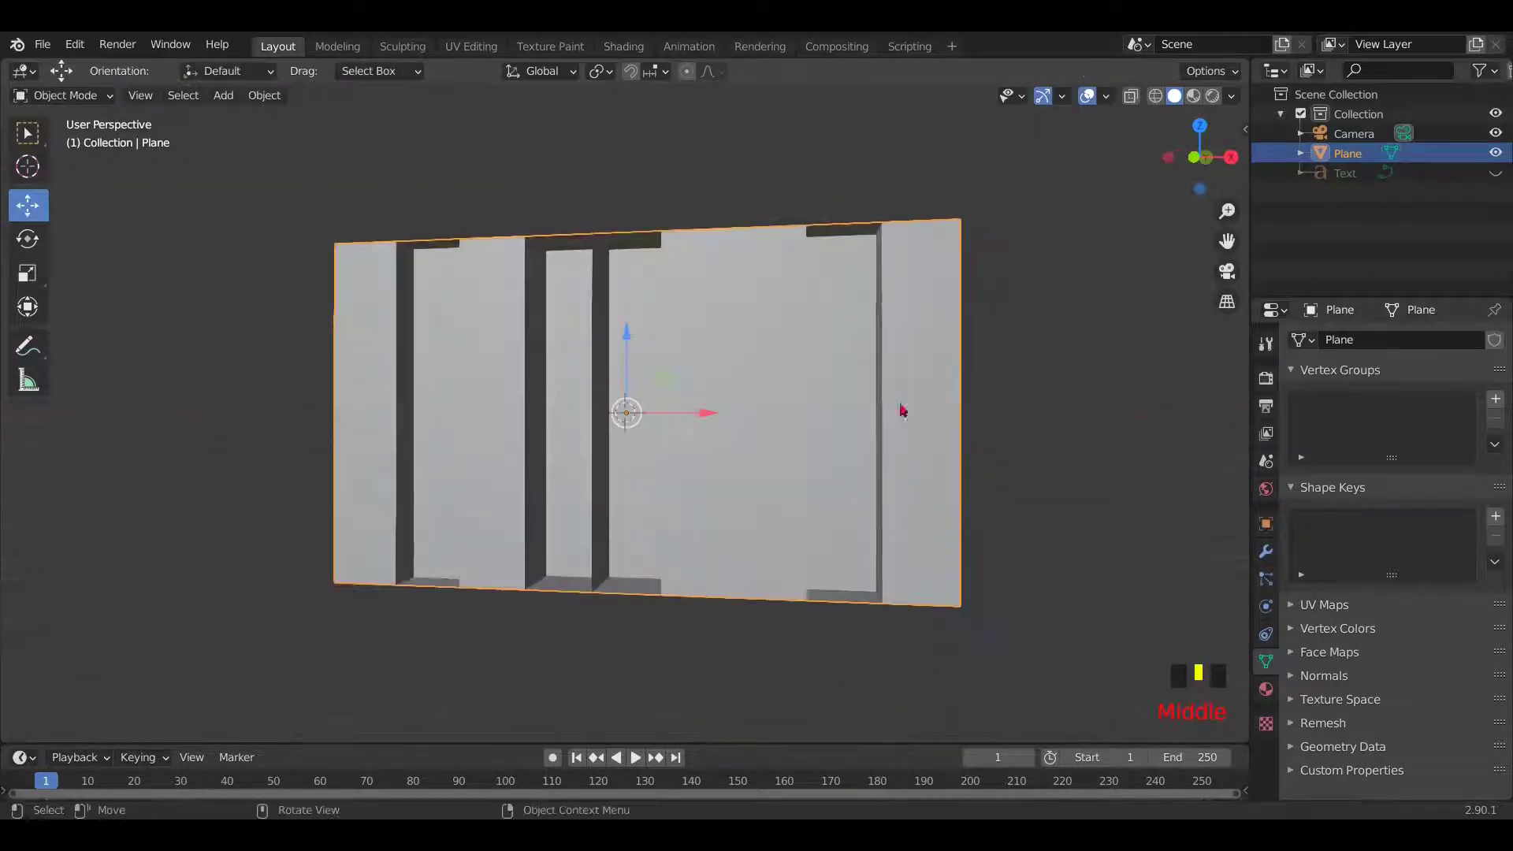
Add a Wireframe modifier to the extruded plane.
{"action": "left_click", "coordinate": [719, 355]}
{"action": "left_click", "coordinate": [1265, 551]}
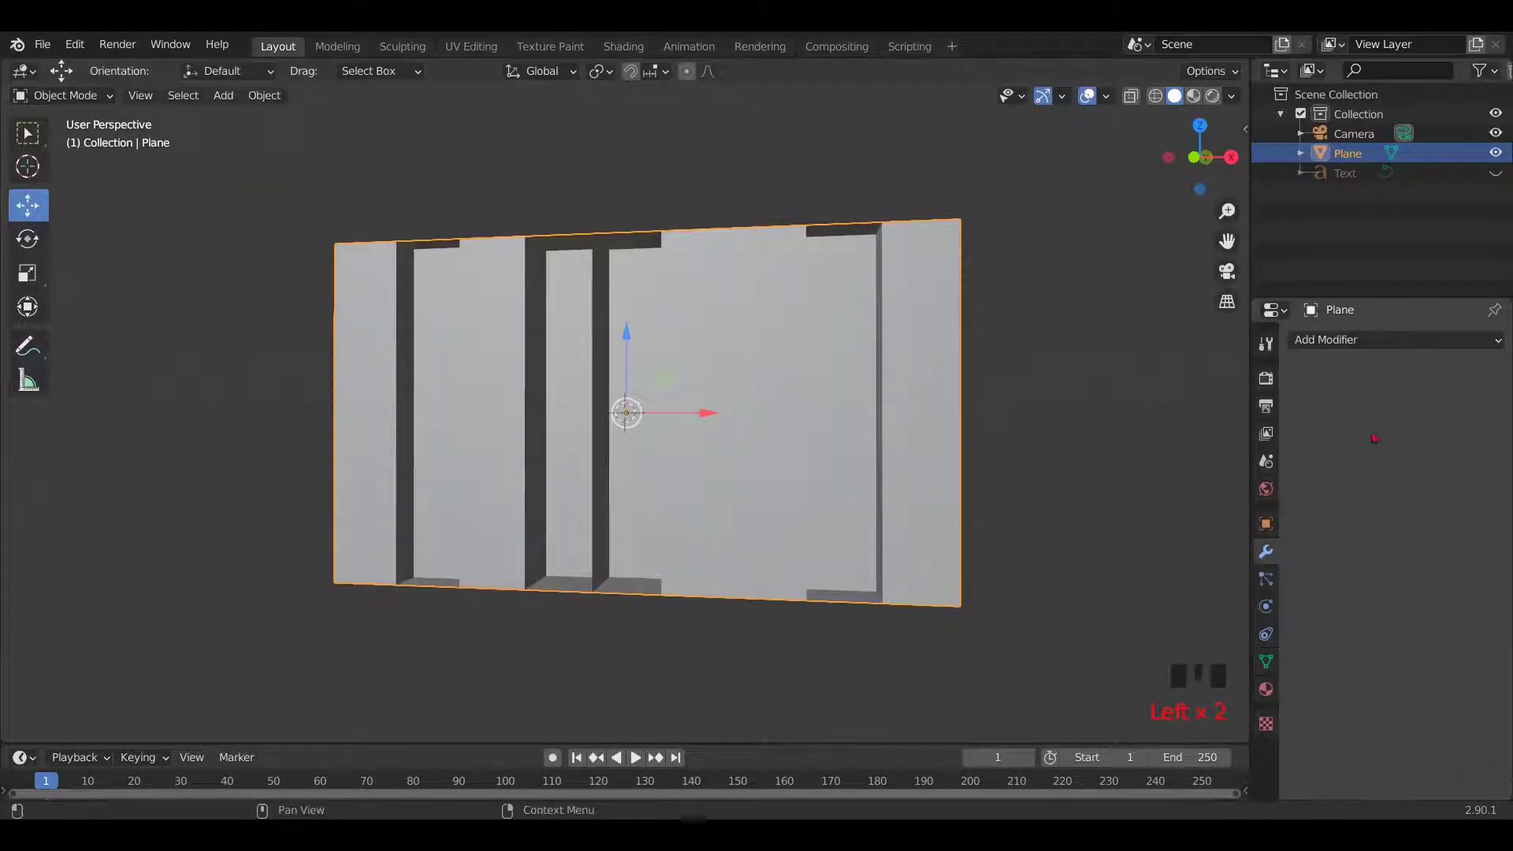
{"action": "left_click", "coordinate": [1390, 340]}
{"action": "left_click", "coordinate": [1115, 724]}
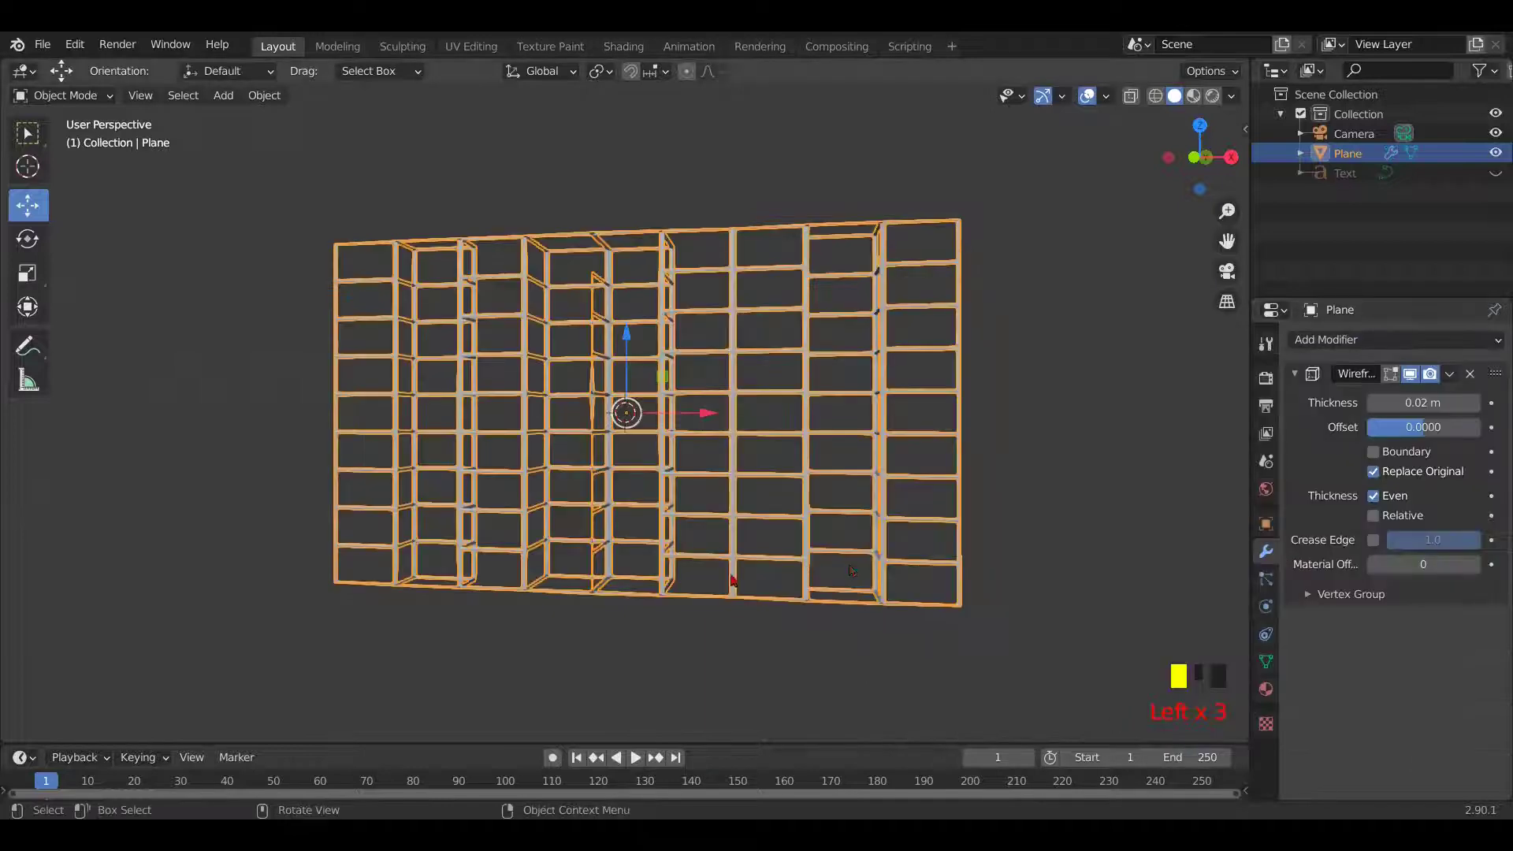
{"action": "middle_click_drag", "start_coordinate": [906, 441], "coordinate": [878, 437]}
Set the Wireframe modifier's thickness to 0.051 m and check the grid through the camera.
{"action": "left_click", "coordinate": [1473, 403]}
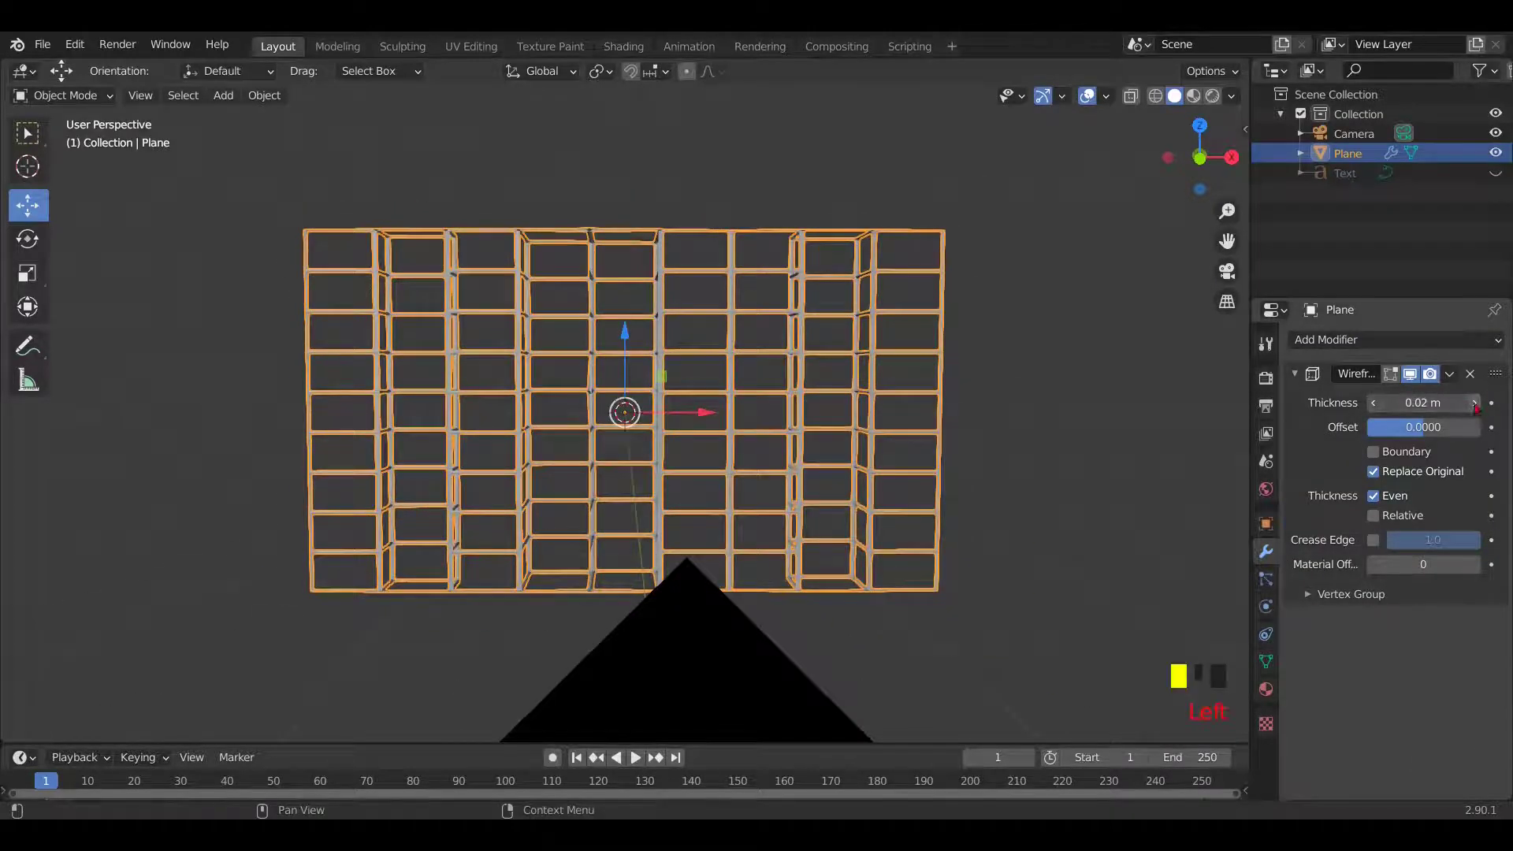
{"action": "left_click", "coordinate": [1474, 402]}
{"action": "left_click", "coordinate": [1474, 402]}
{"action": "left_click", "coordinate": [1473, 403]}
{"action": "left_click", "coordinate": [1473, 403]}
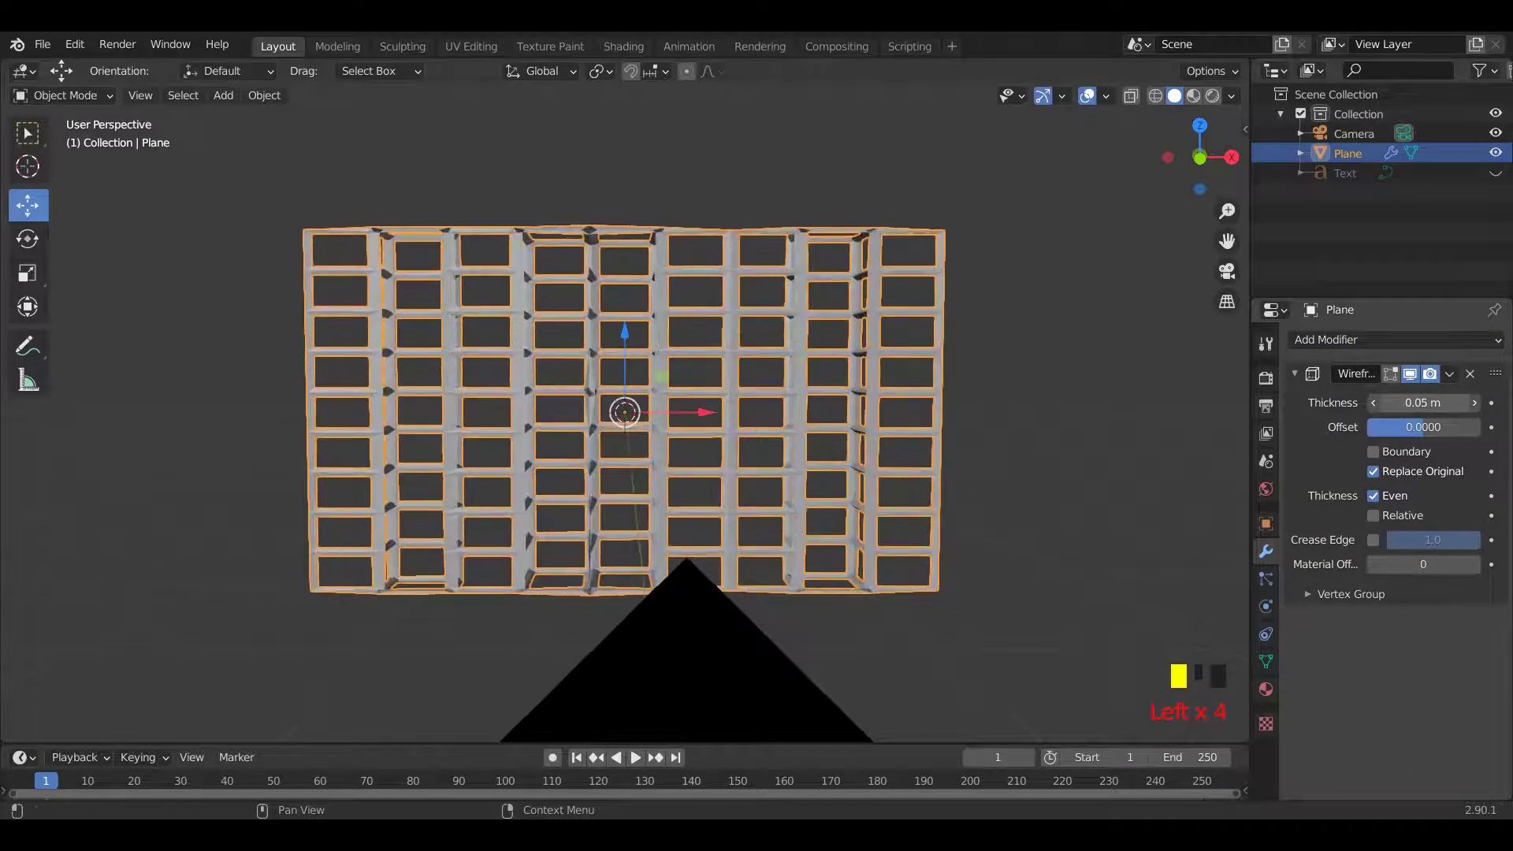
{"action": "middle_click_drag", "start_coordinate": [1055, 425], "coordinate": [1016, 405]}
{"action": "key", "text": "KP_0"}
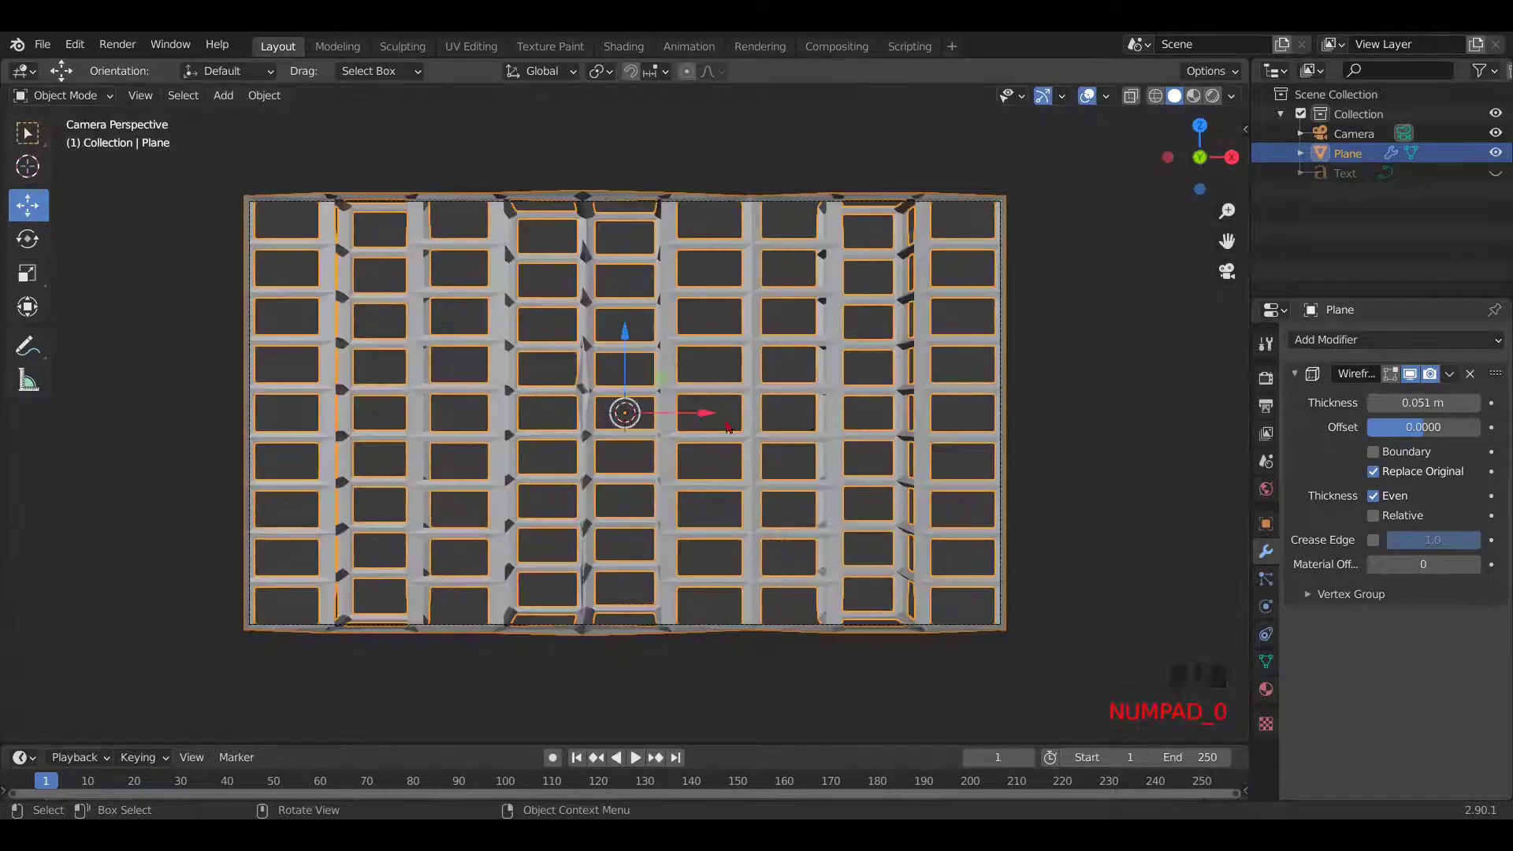
{"action": "scroll", "coordinate": [715, 422], "scroll_direction": "up", "scroll_amount": 2}
{"action": "scroll", "coordinate": [715, 422], "scroll_direction": "down", "scroll_amount": 2}
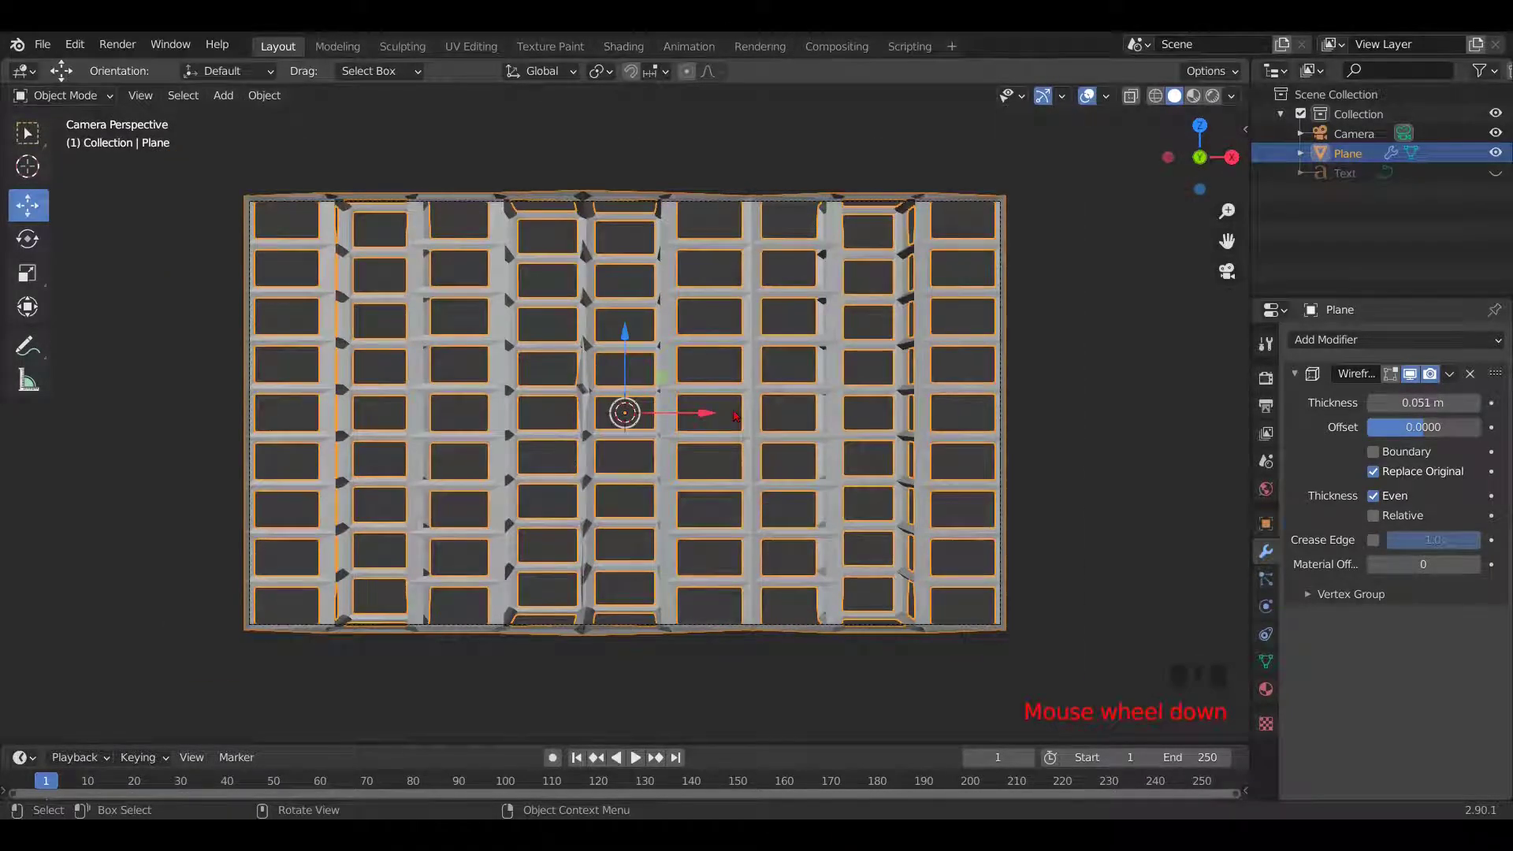
{"action": "middle_click_drag", "start_coordinate": [735, 417], "coordinate": [703, 427]}
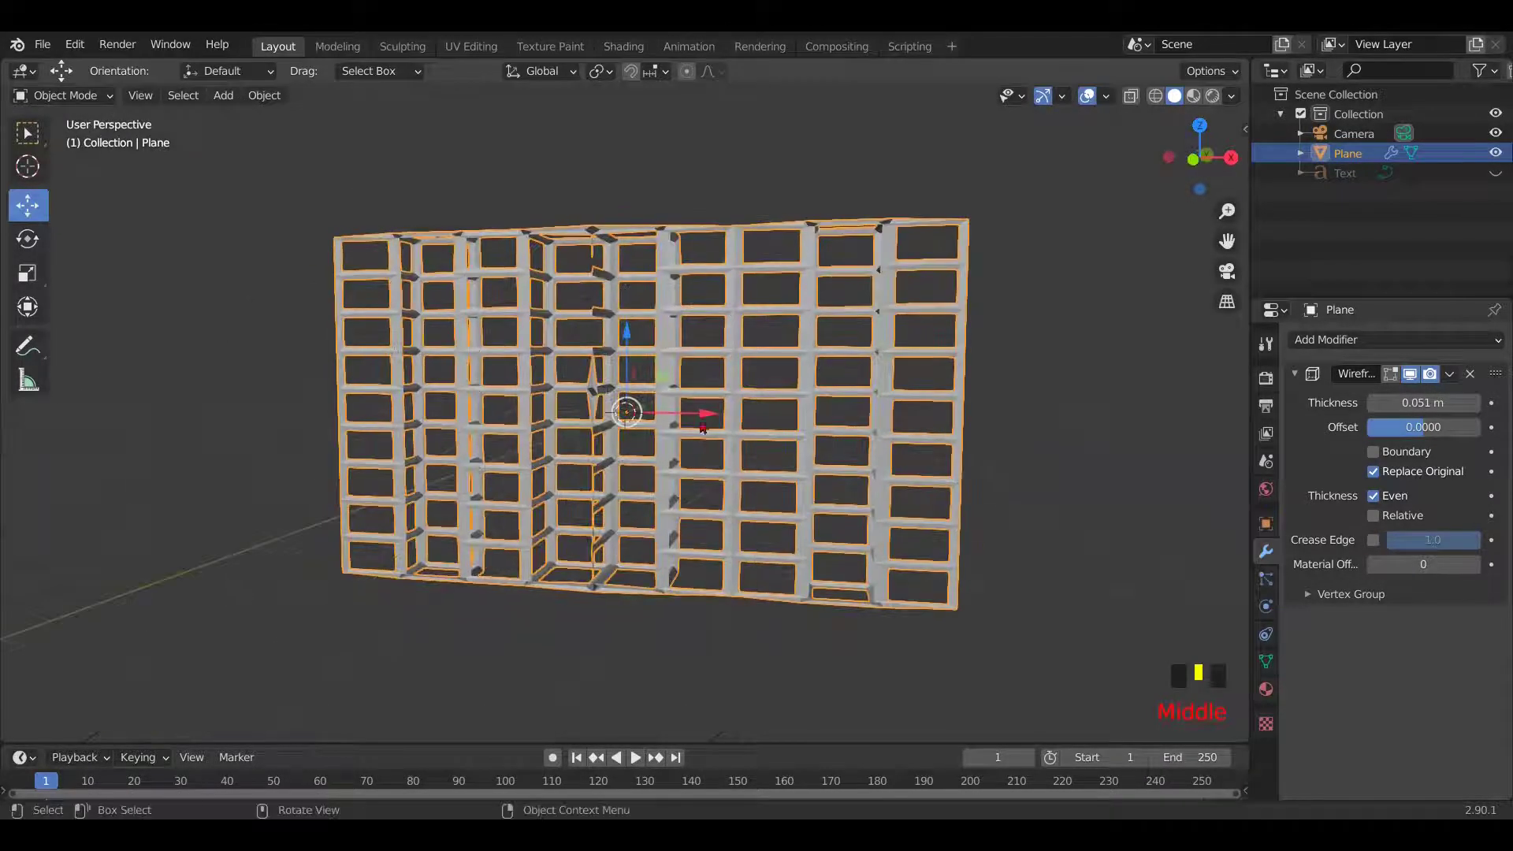
Select all faces of the plane in UV Editing and apply a standard Unwrap.
{"action": "left_click", "coordinate": [473, 47]}
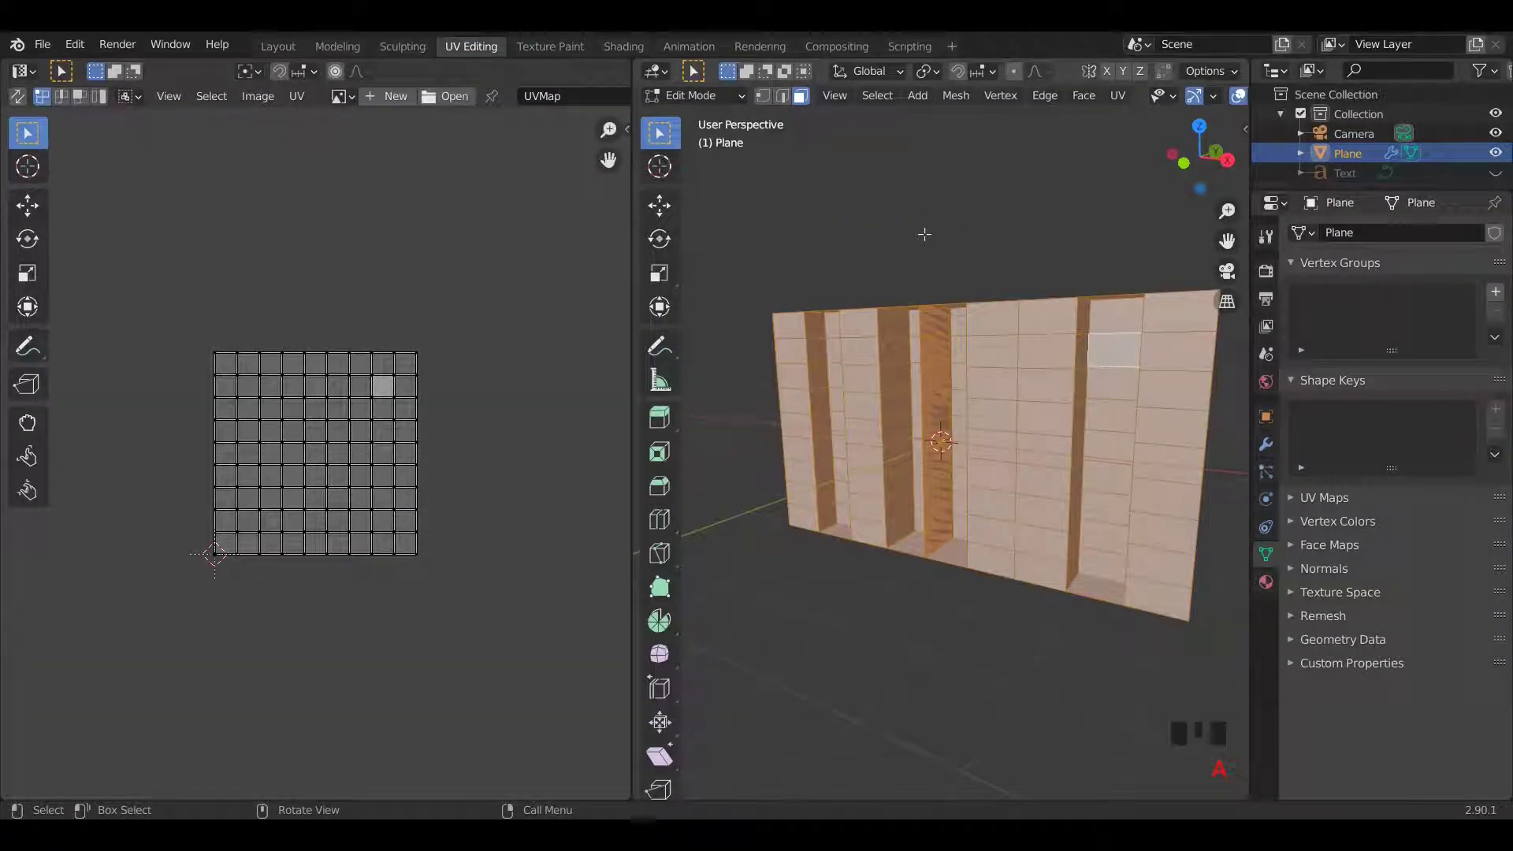
{"action": "key", "text": "u"}
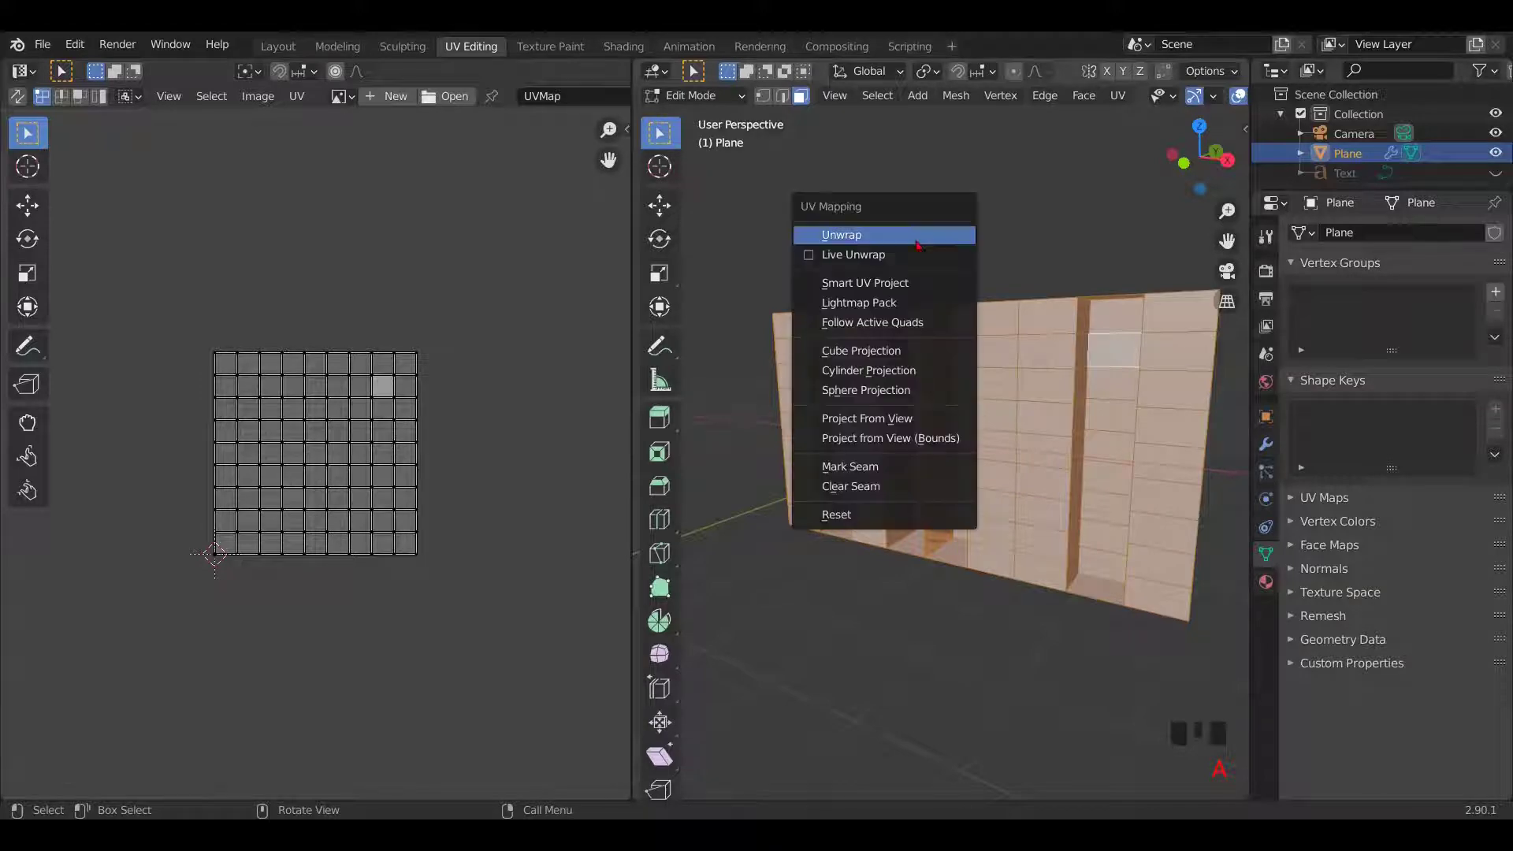
{"action": "left_click", "coordinate": [902, 234]}
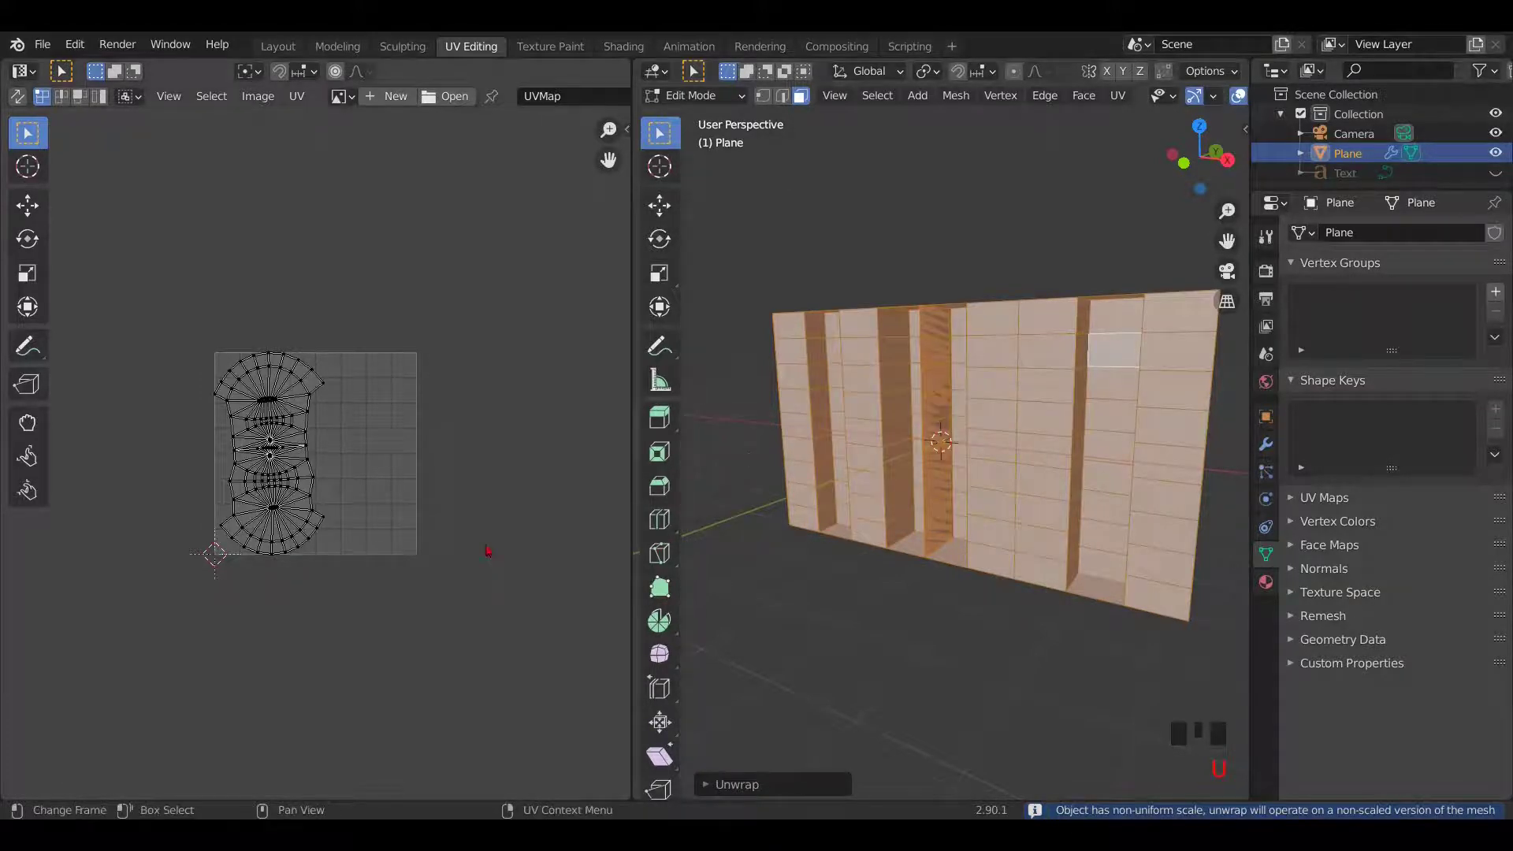
{"action": "scroll", "coordinate": [486, 550], "scroll_direction": "up", "scroll_amount": 3}
{"action": "scroll", "coordinate": [488, 550], "scroll_direction": "down", "scroll_amount": 4}
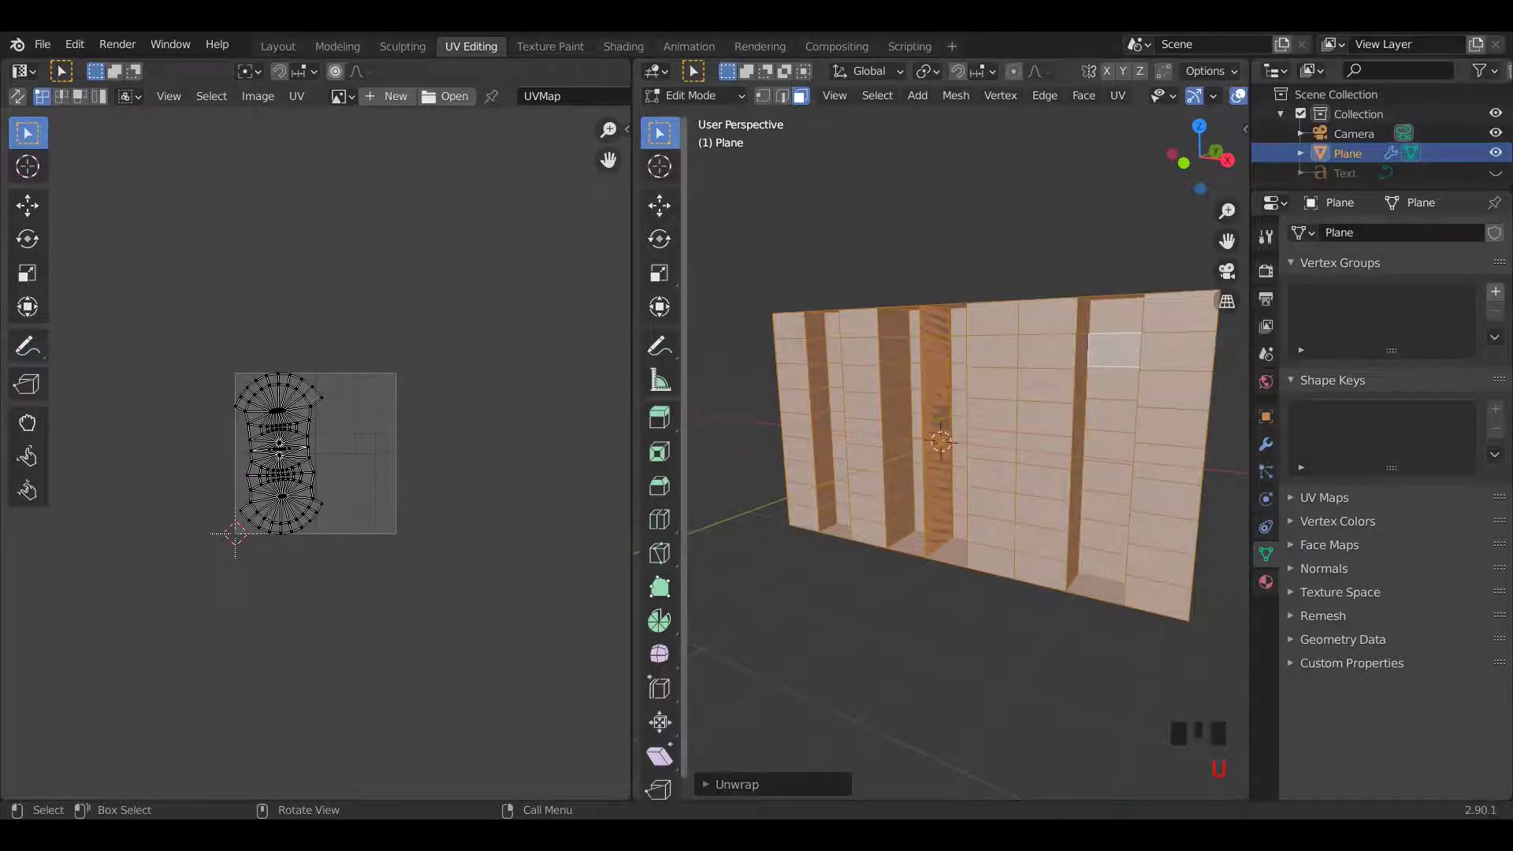
Create a new material on the plane in Shading and delete its Principled BSDF node.
{"action": "left_click", "coordinate": [624, 46]}
{"action": "left_click", "coordinate": [781, 437]}
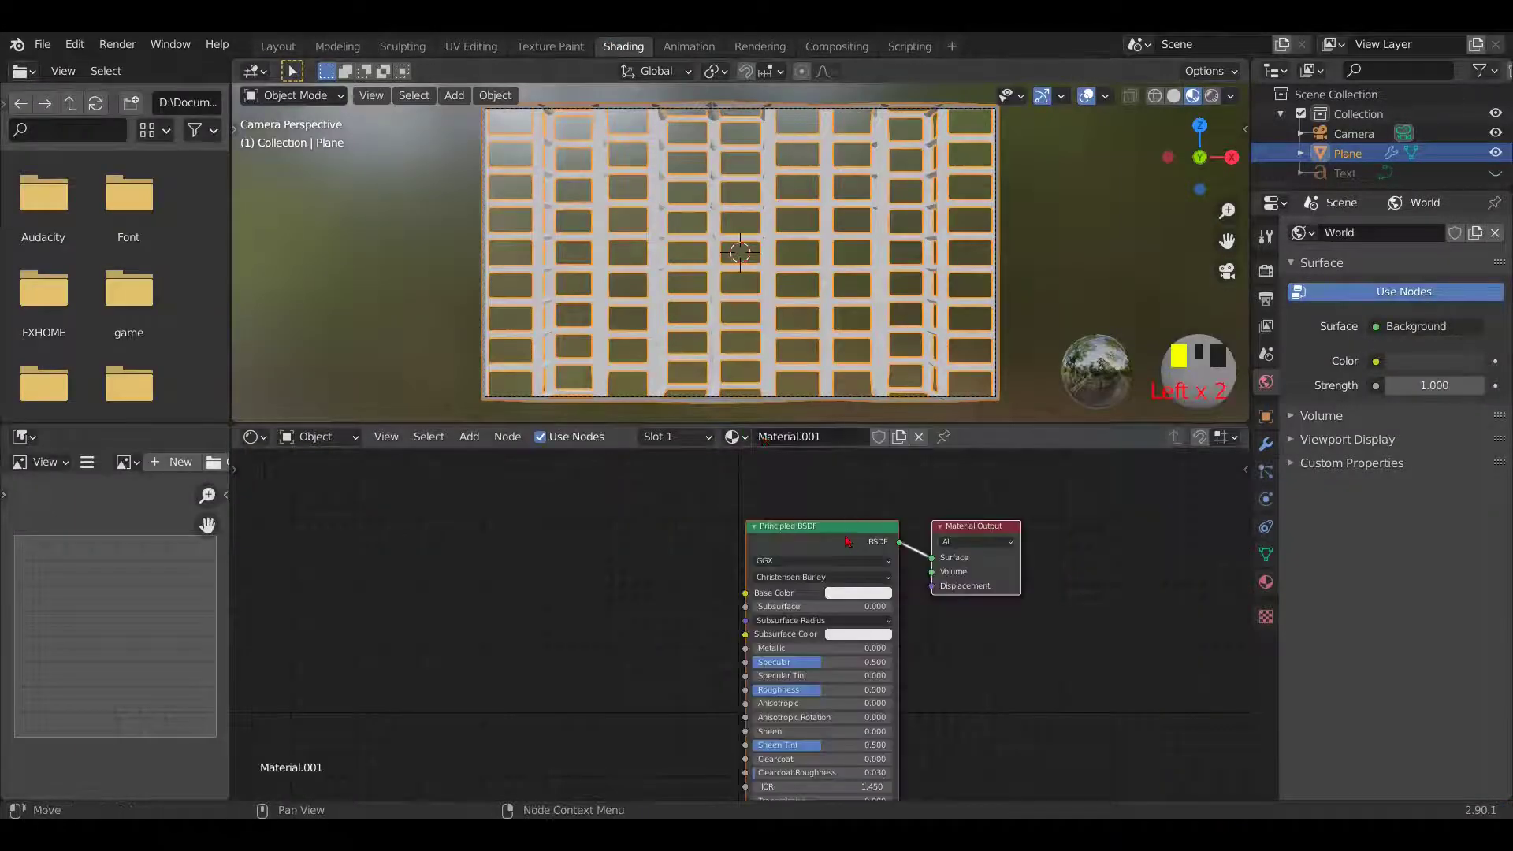
{"action": "key", "text": "x"}
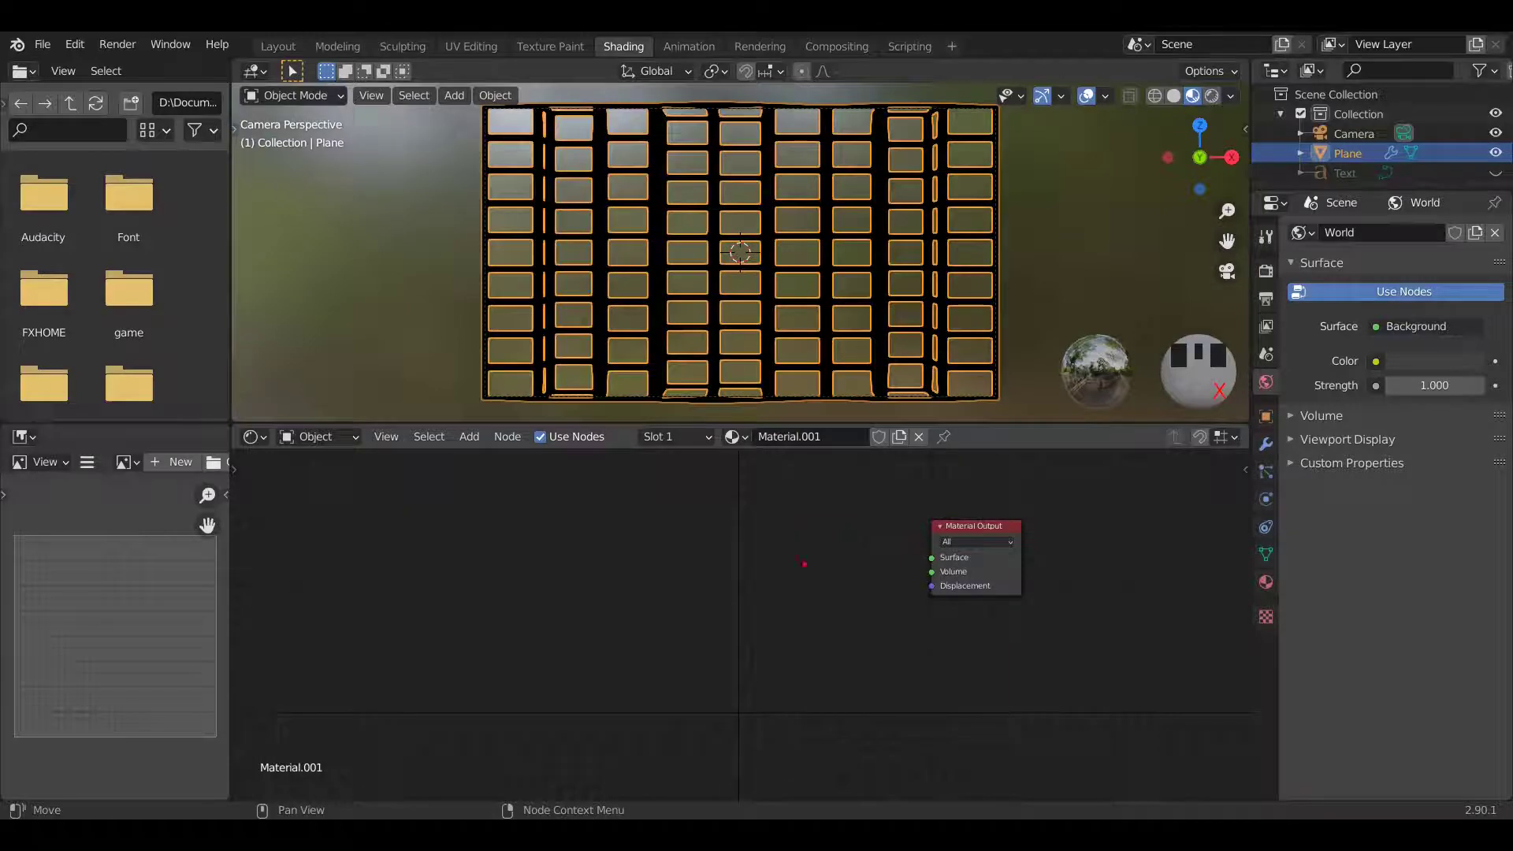
Add a Texture Coordinate node to the plane's material and connect its UV output to the Material Output's Surface.
{"action": "key", "text": "shift+a"}
{"action": "type", "text": "TEX"}
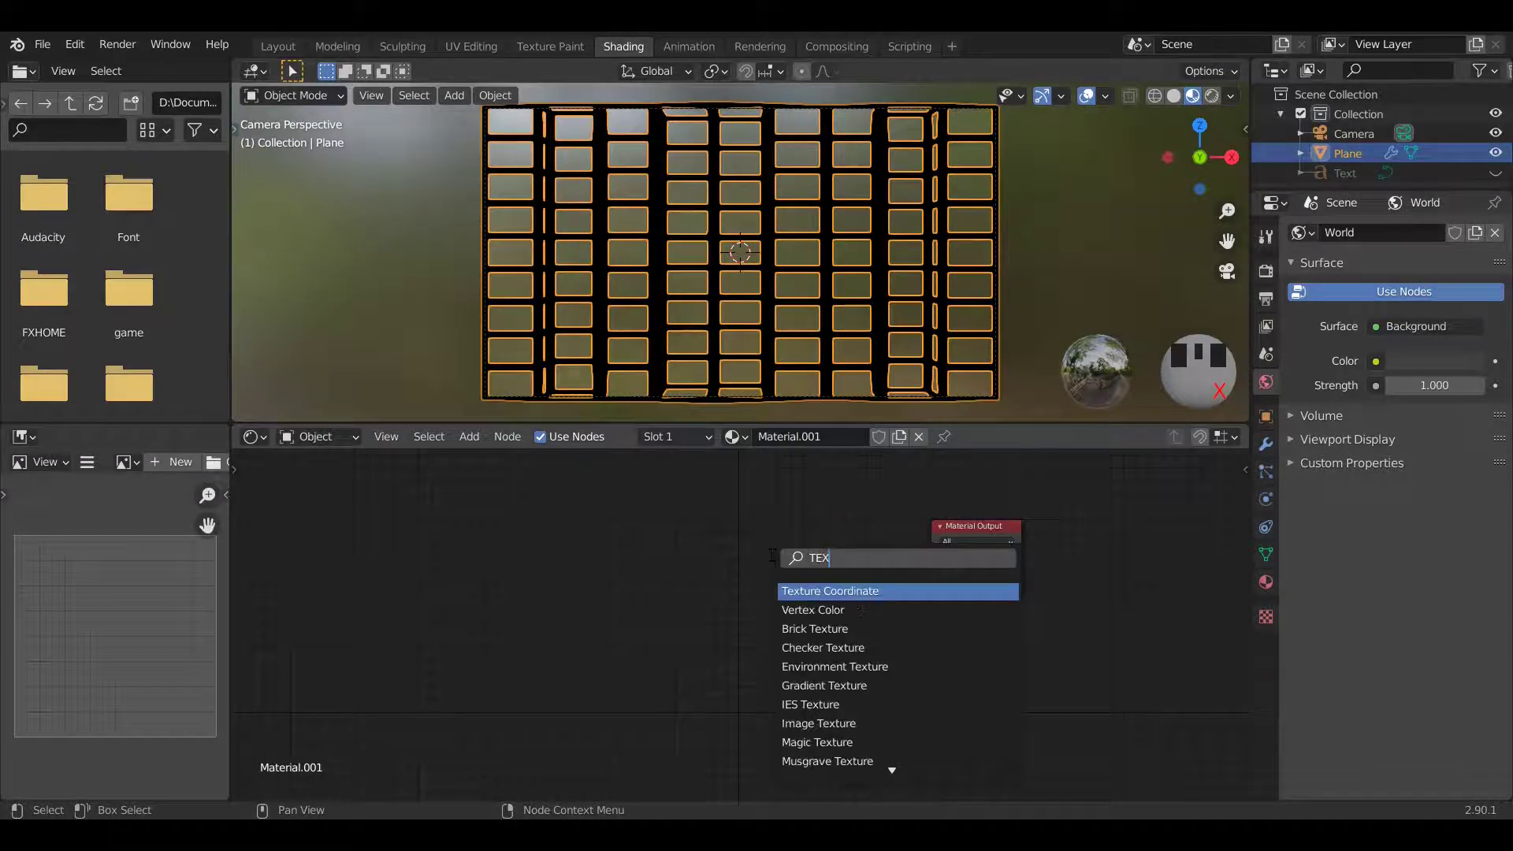
{"action": "left_click", "coordinate": [872, 591]}
{"action": "left_click", "coordinate": [796, 591]}
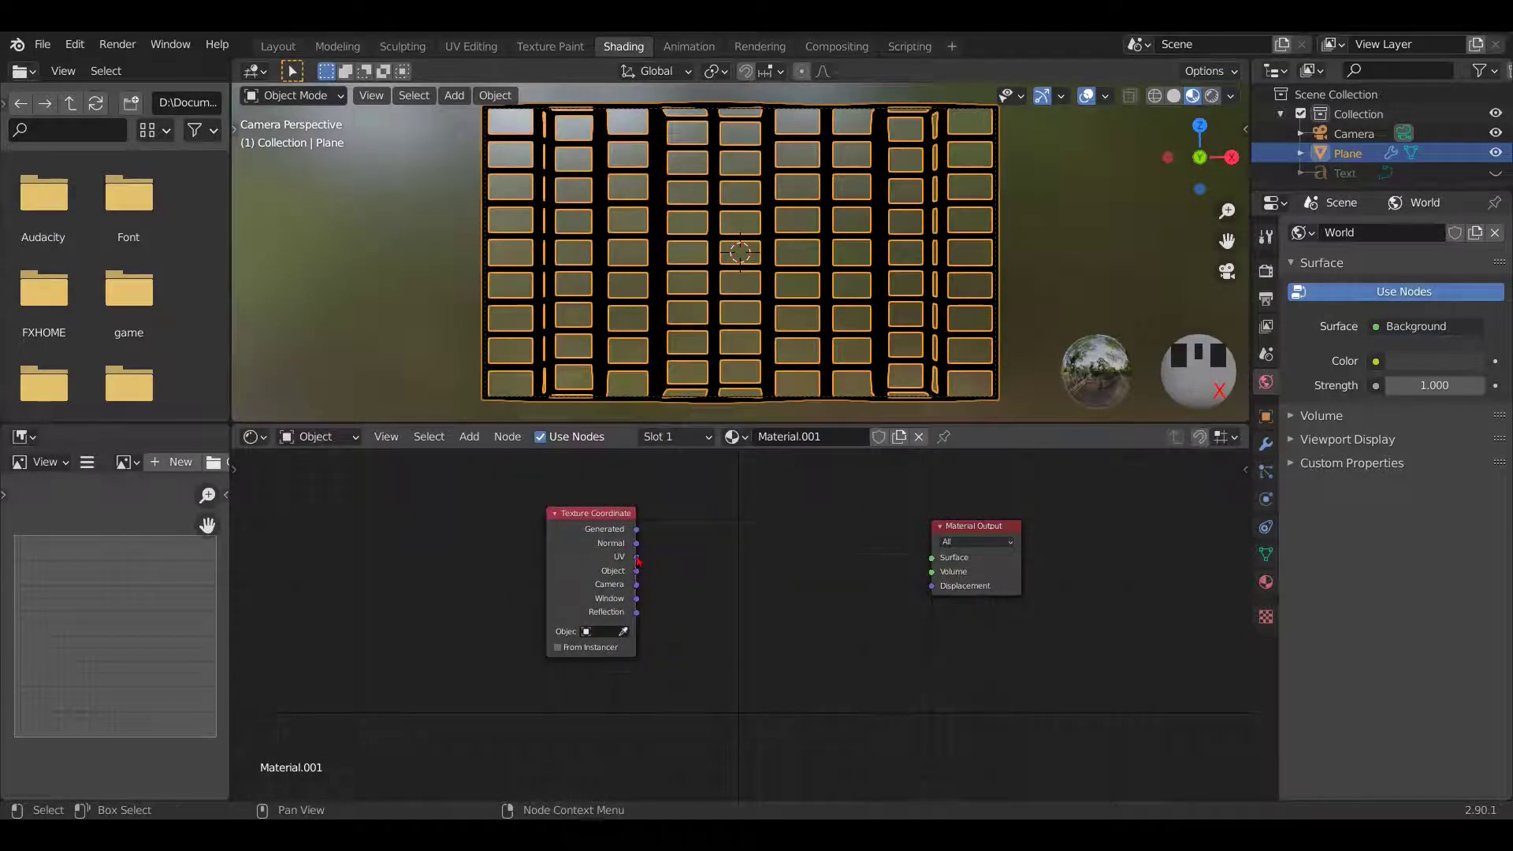
{"action": "left_click_drag", "start_coordinate": [635, 556], "coordinate": [945, 559]}
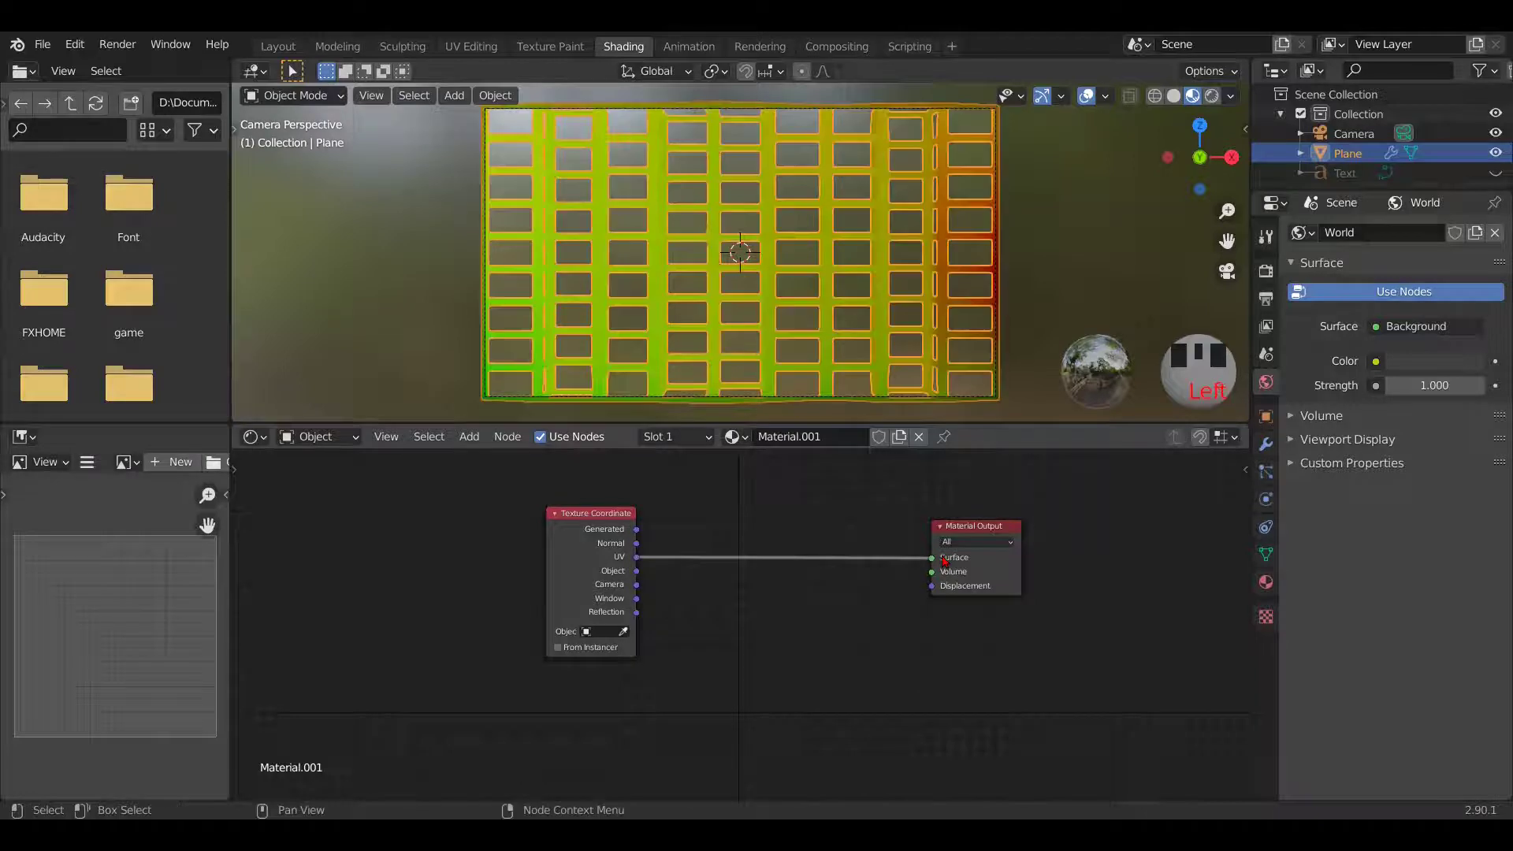
Insert a Separate XYZ node after the Texture Coordinate node and connect its Y output to the Material Output's Surface.
{"action": "key", "text": "shift+a"}
{"action": "left_click", "coordinate": [944, 558]}
{"action": "type", "text": "EP"}
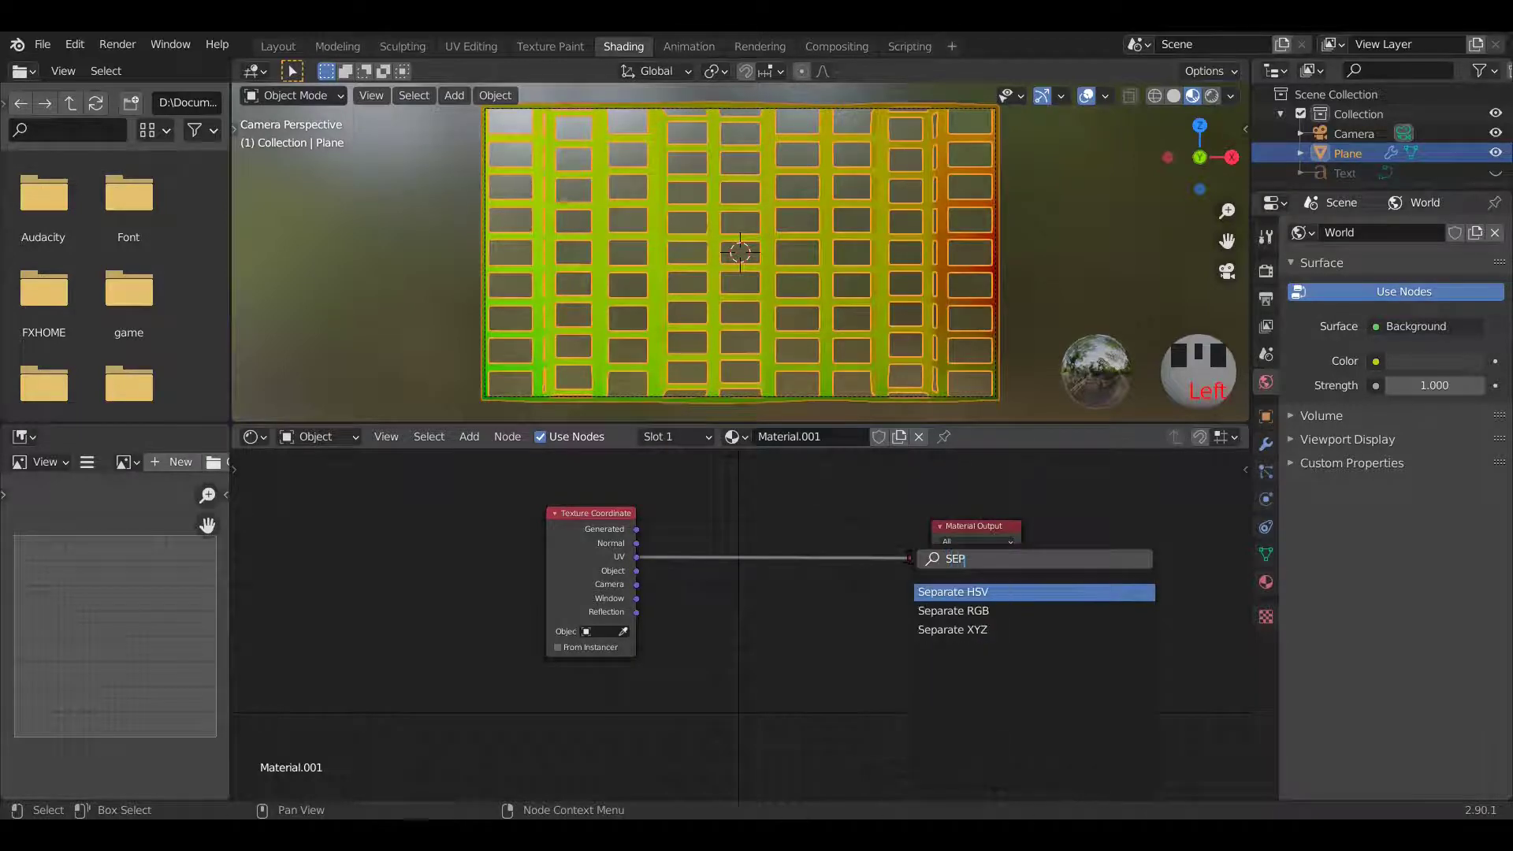
{"action": "left_click", "coordinate": [994, 630]}
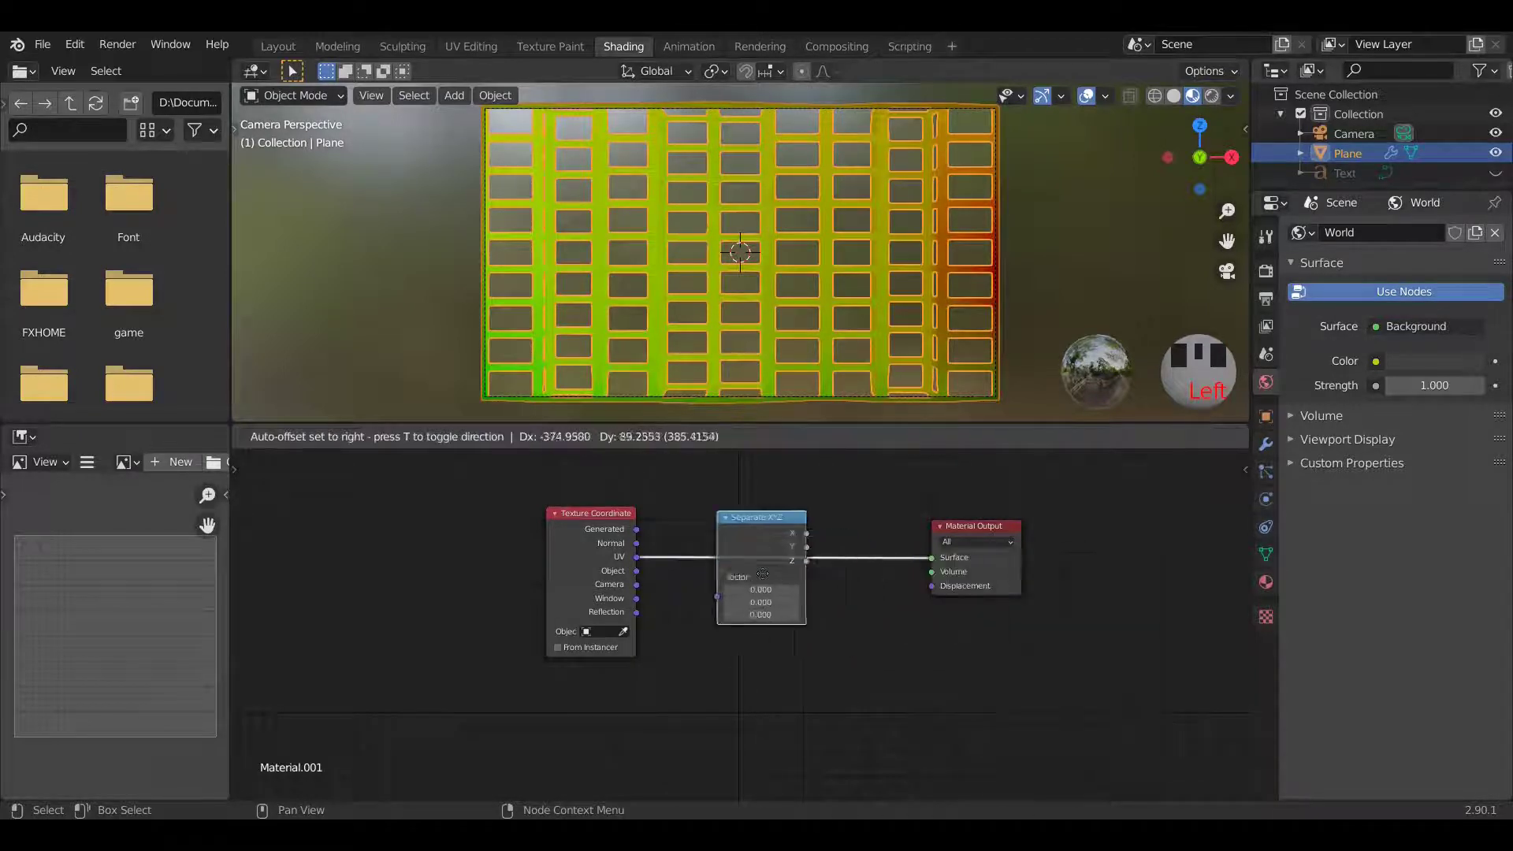
{"action": "left_click", "coordinate": [729, 551]}
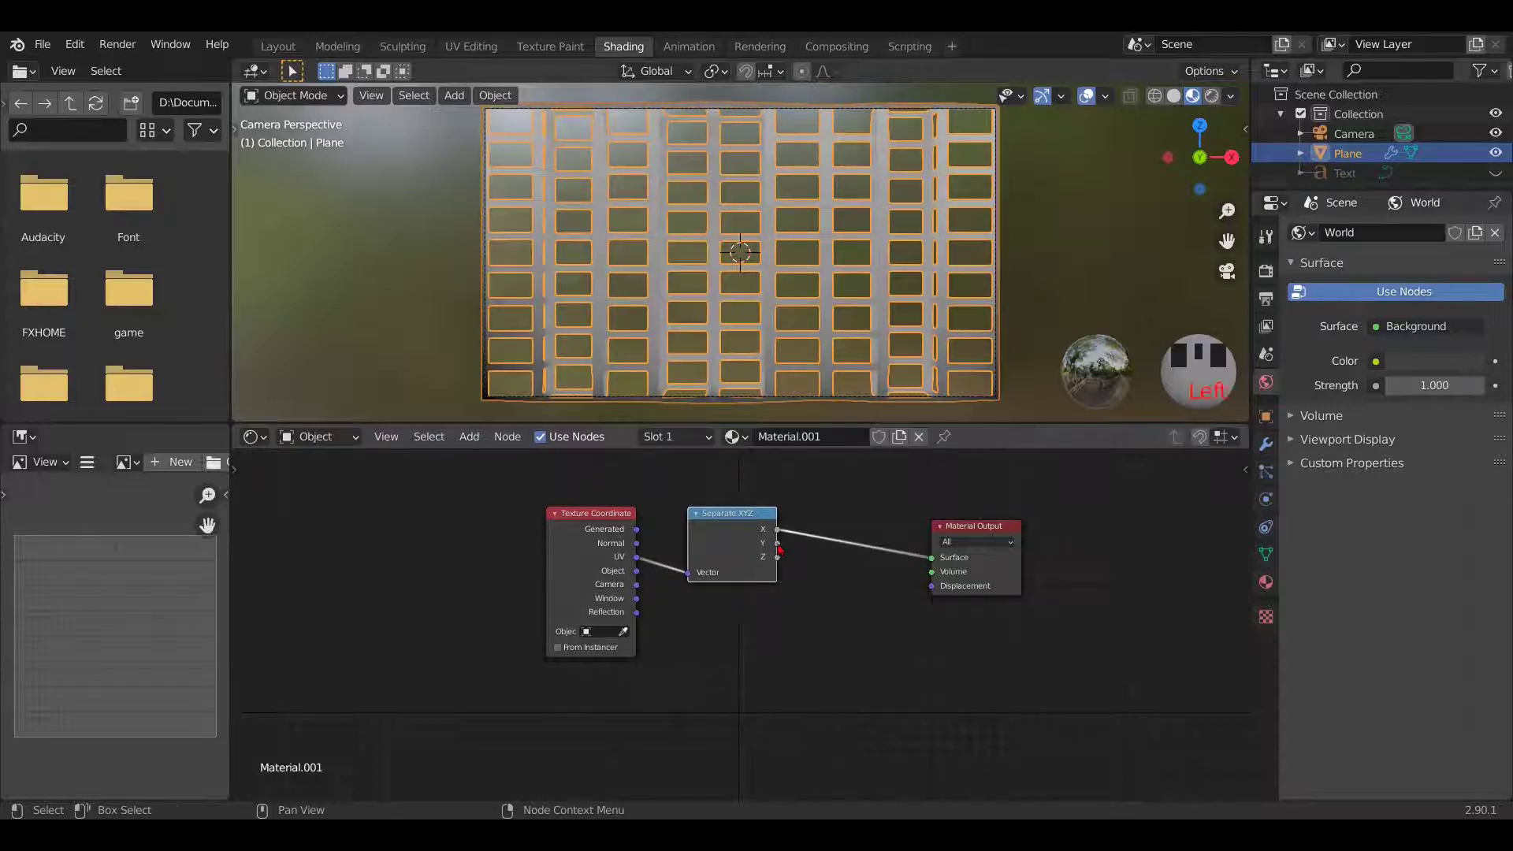
{"action": "left_click_drag", "start_coordinate": [777, 544], "coordinate": [931, 556]}
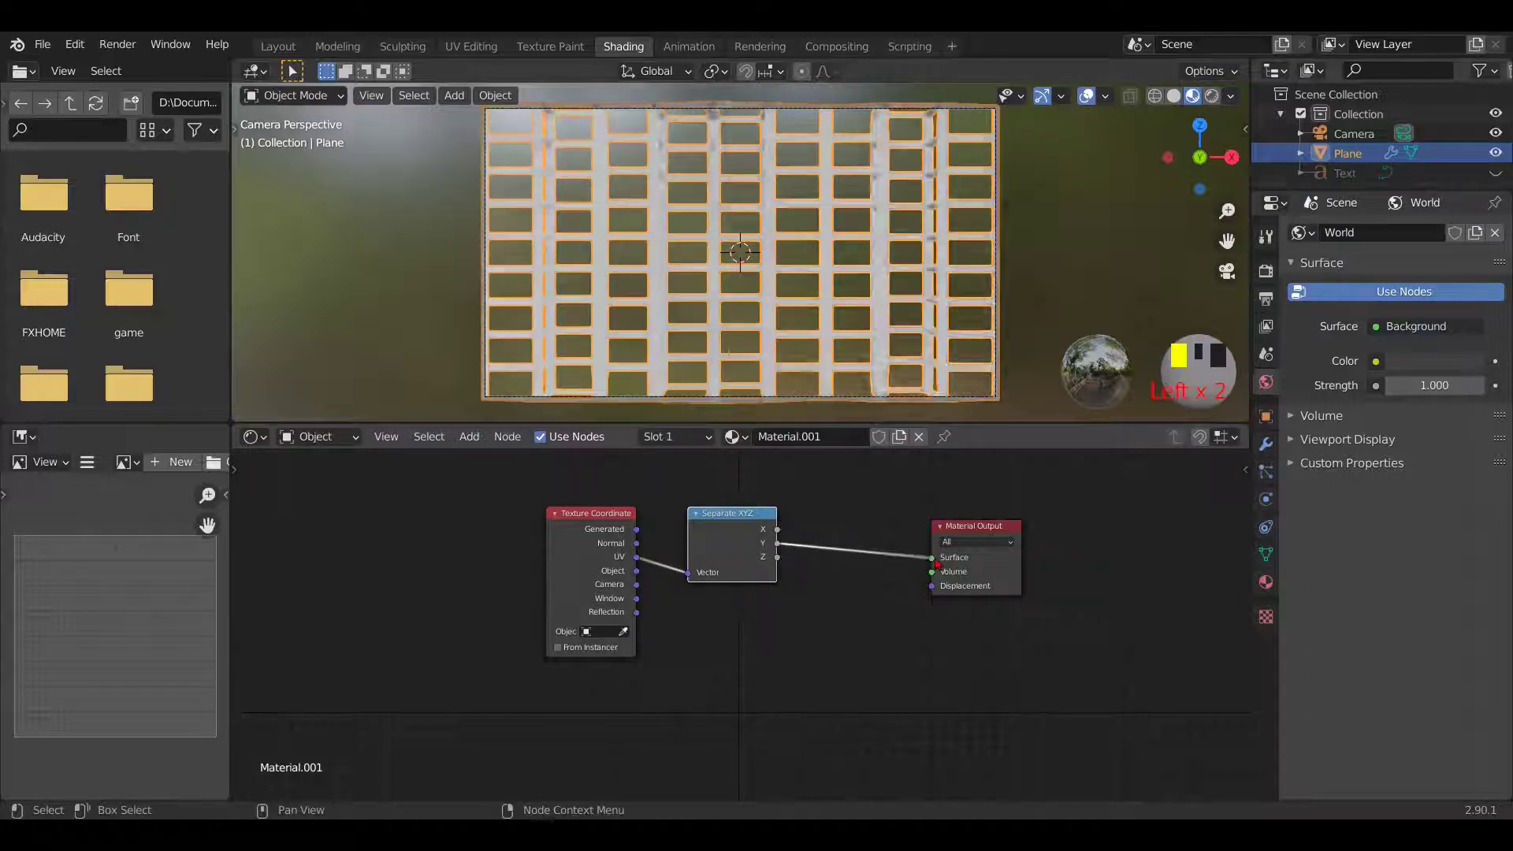
Insert a Math node set to Add between the Separate XYZ and Material Output nodes.
{"action": "key", "text": "shift+a"}
{"action": "left_click", "coordinate": [869, 569]}
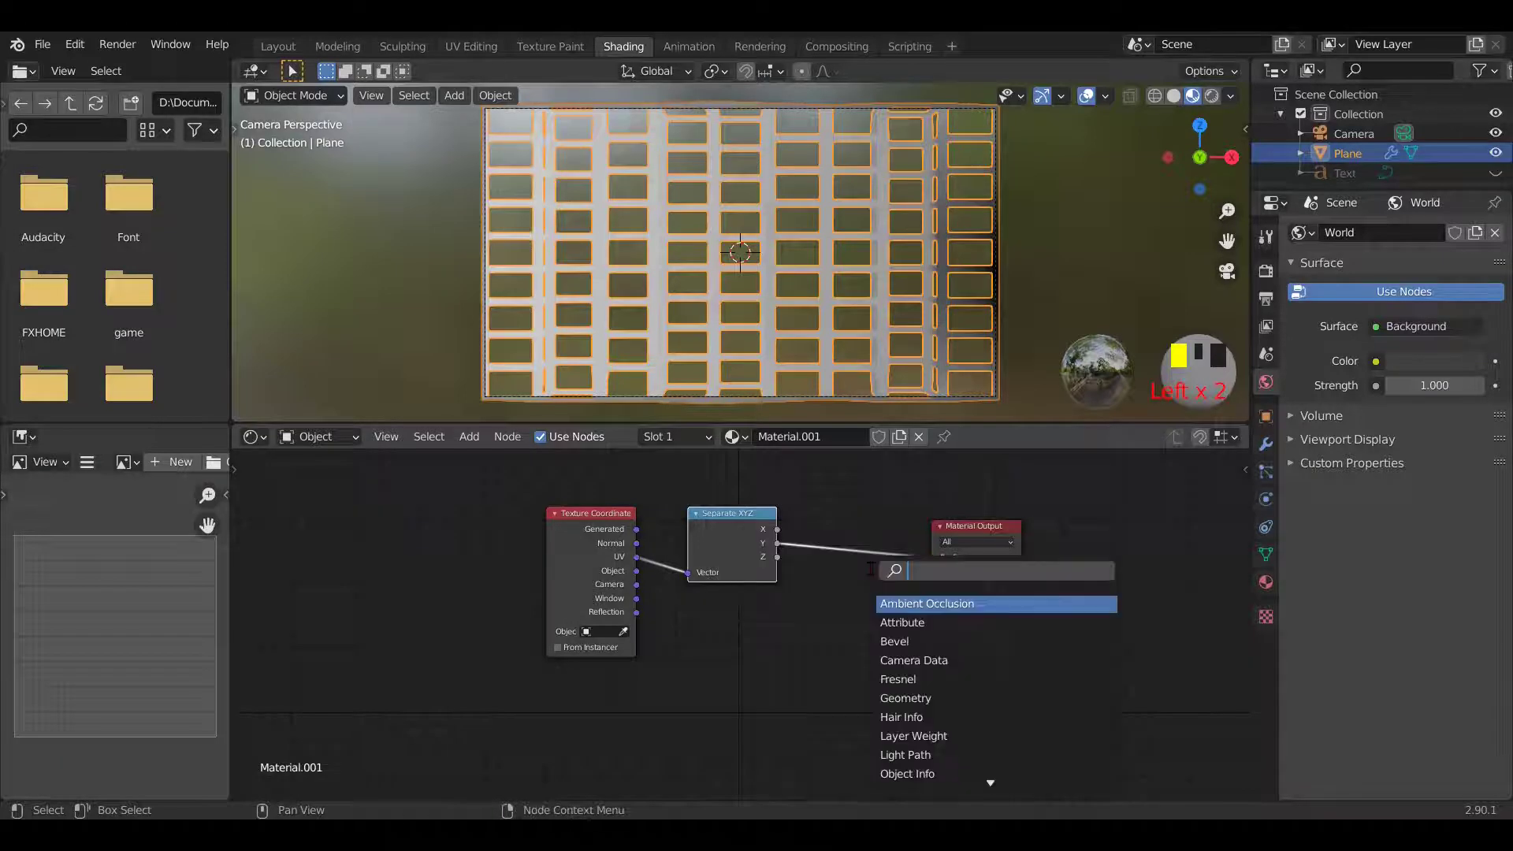
{"action": "type", "text": "add"}
{"action": "key", "text": "Return"}
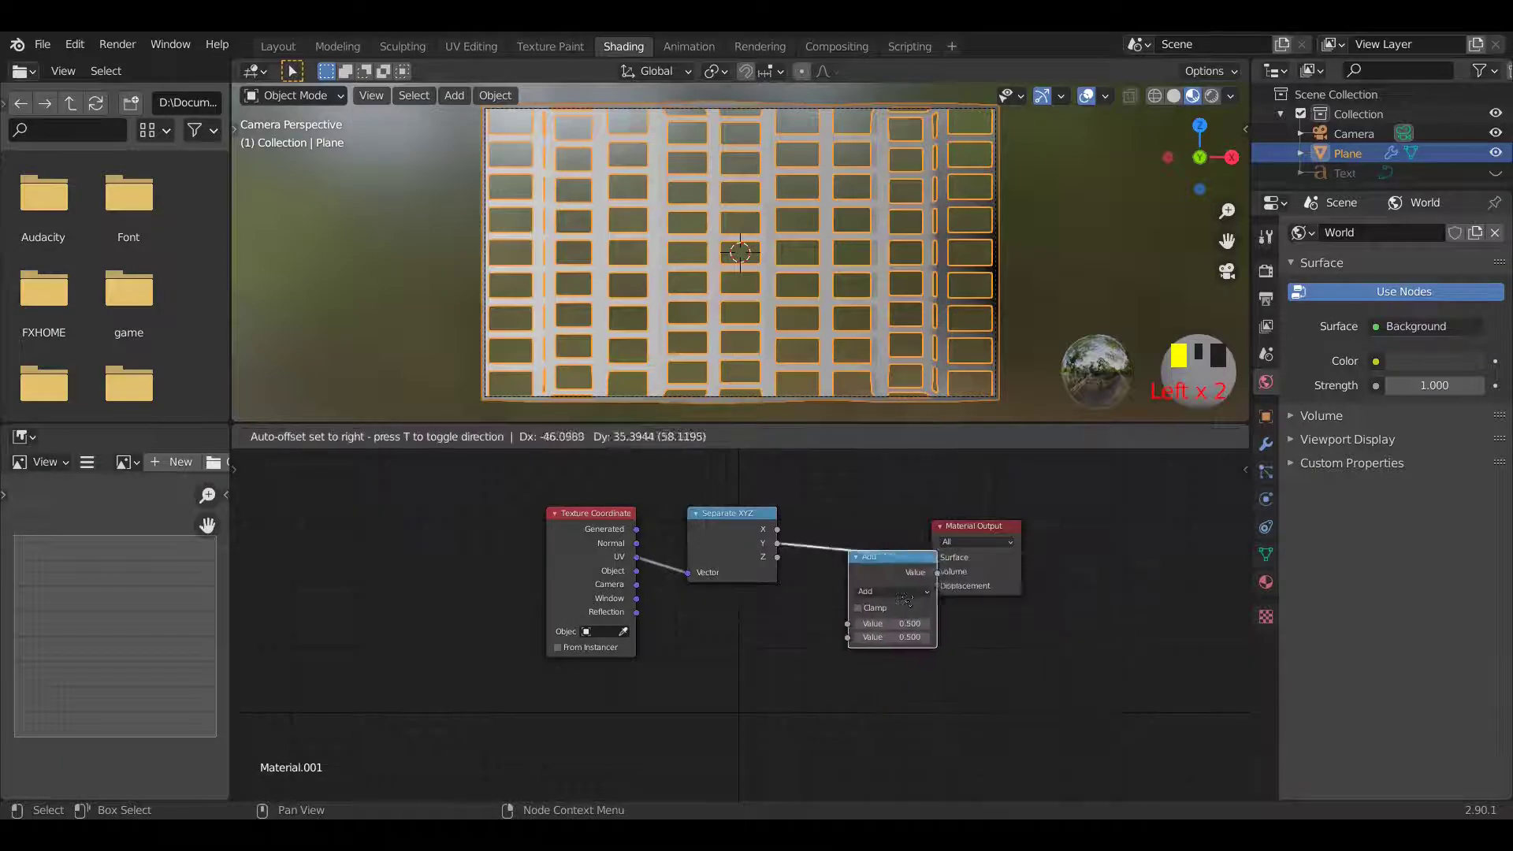
{"action": "left_click", "coordinate": [873, 551]}
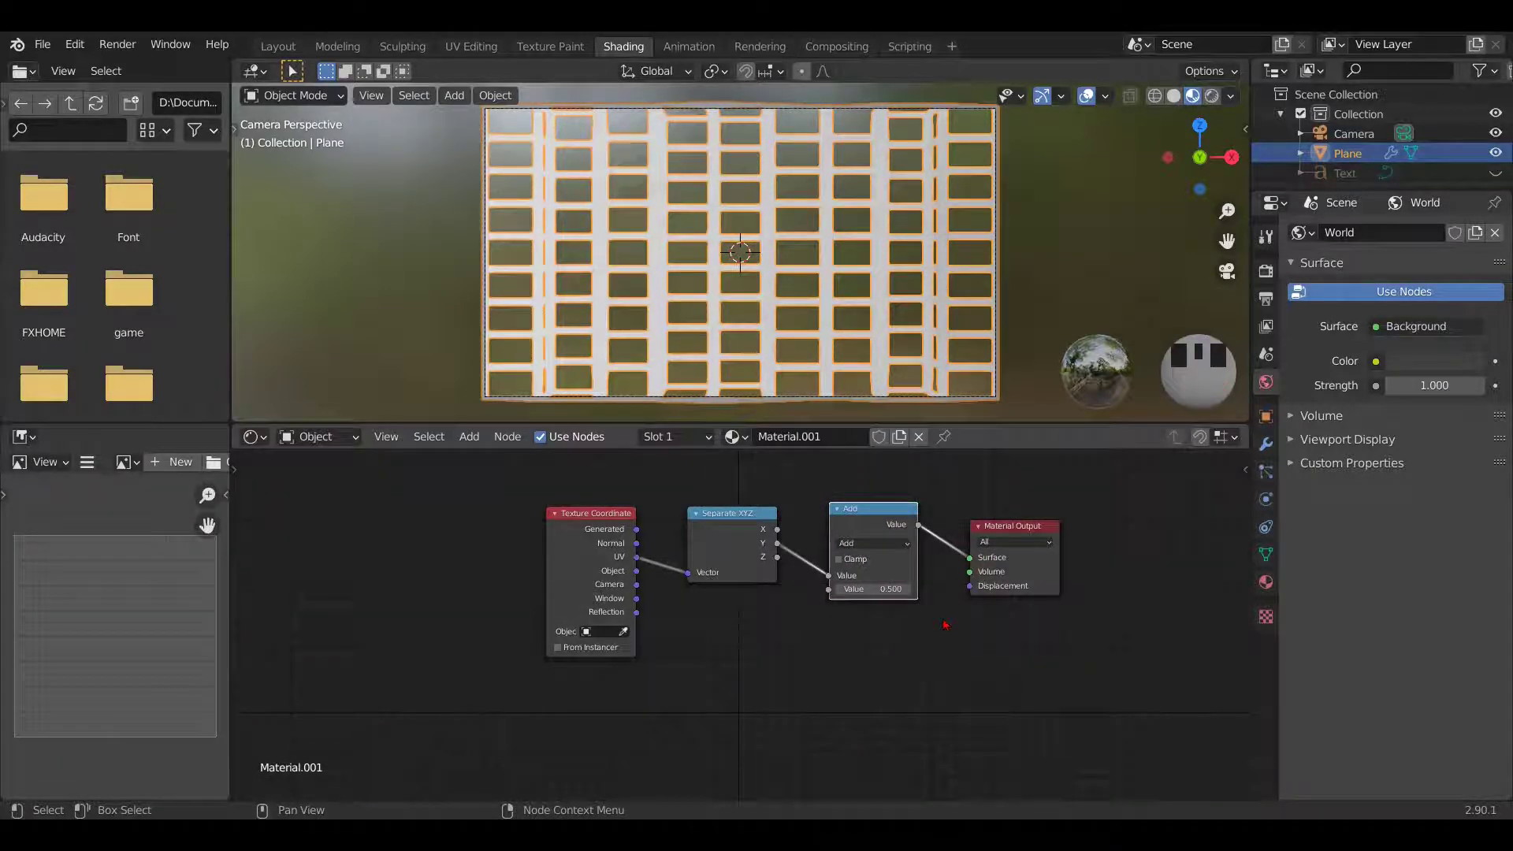
Shift the first three nodes away from the Material Output and insert an Emission node between Add and Material Output.
{"action": "left_click_drag", "start_coordinate": [600, 495], "coordinate": [883, 568]}
{"action": "left_click_drag", "start_coordinate": [773, 538], "coordinate": [562, 546]}
{"action": "key", "text": "shift+a"}
{"action": "left_click", "coordinate": [726, 591]}
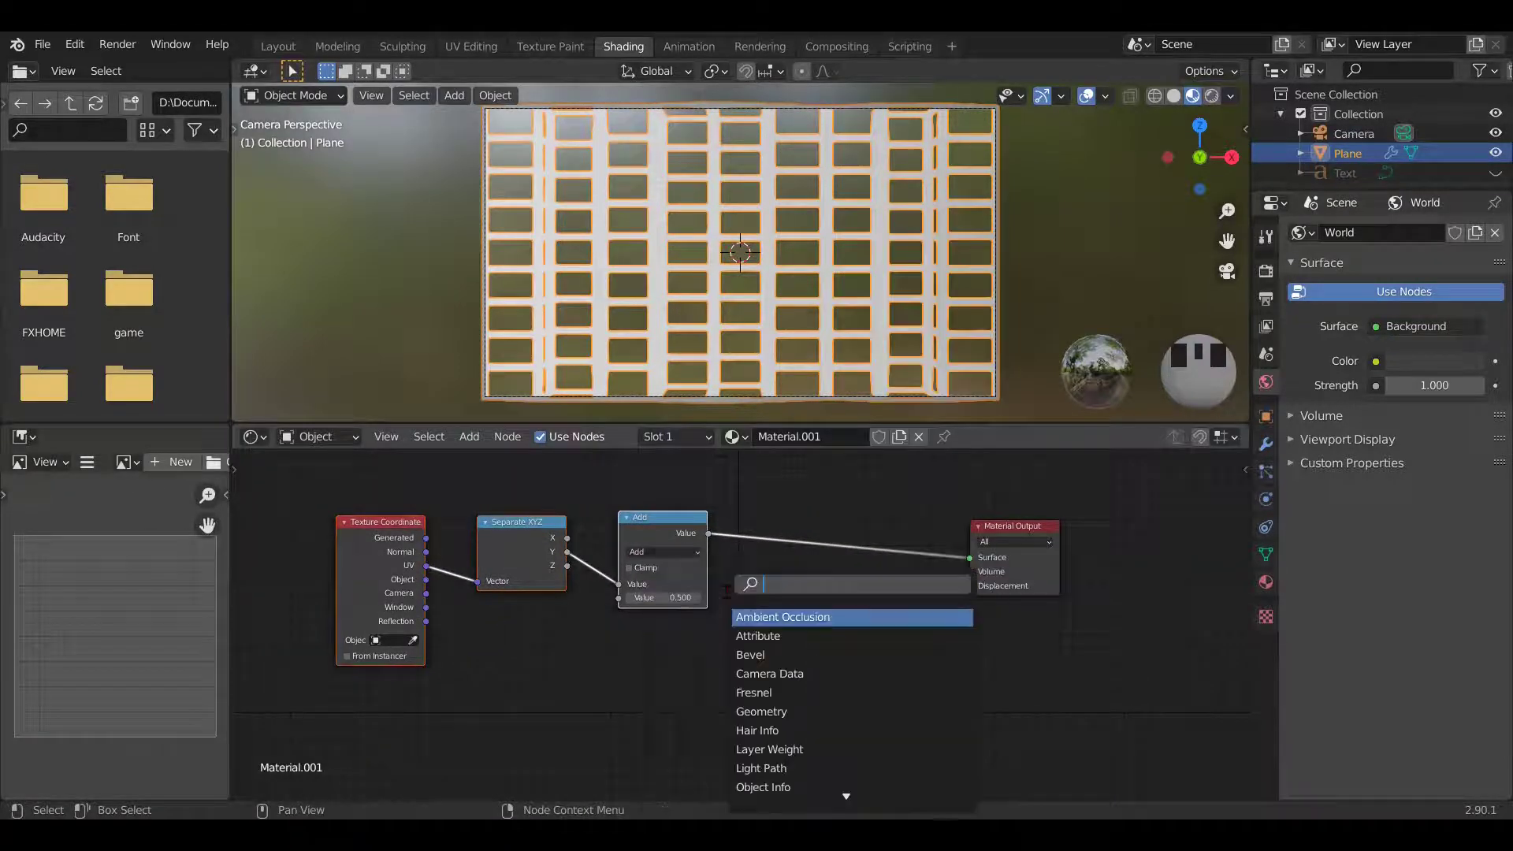
{"action": "type", "text": "EM"}
{"action": "left_click", "coordinate": [802, 618]}
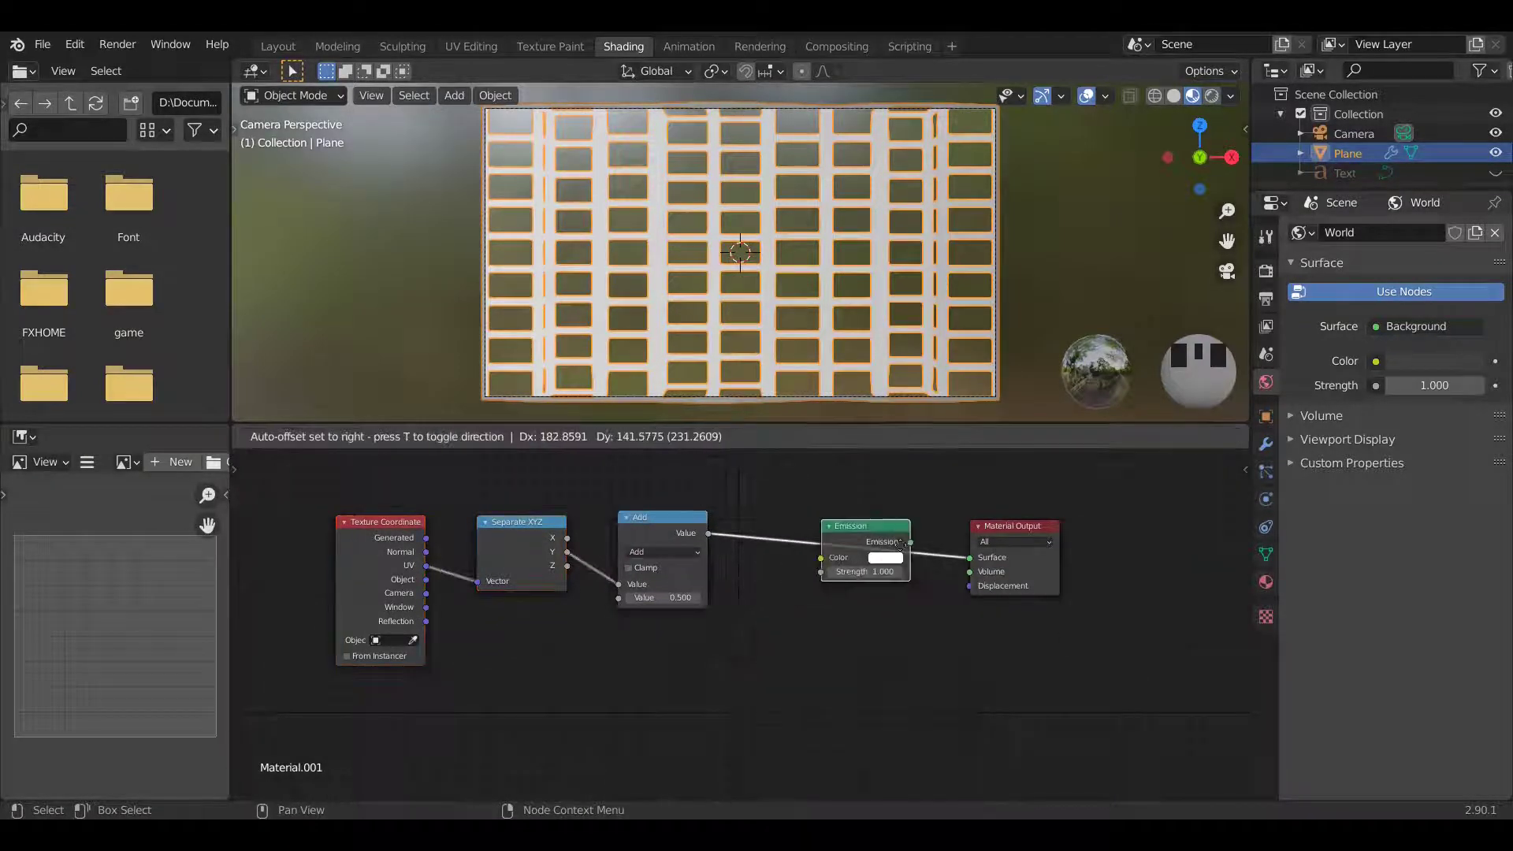
{"action": "left_click", "coordinate": [928, 556]}
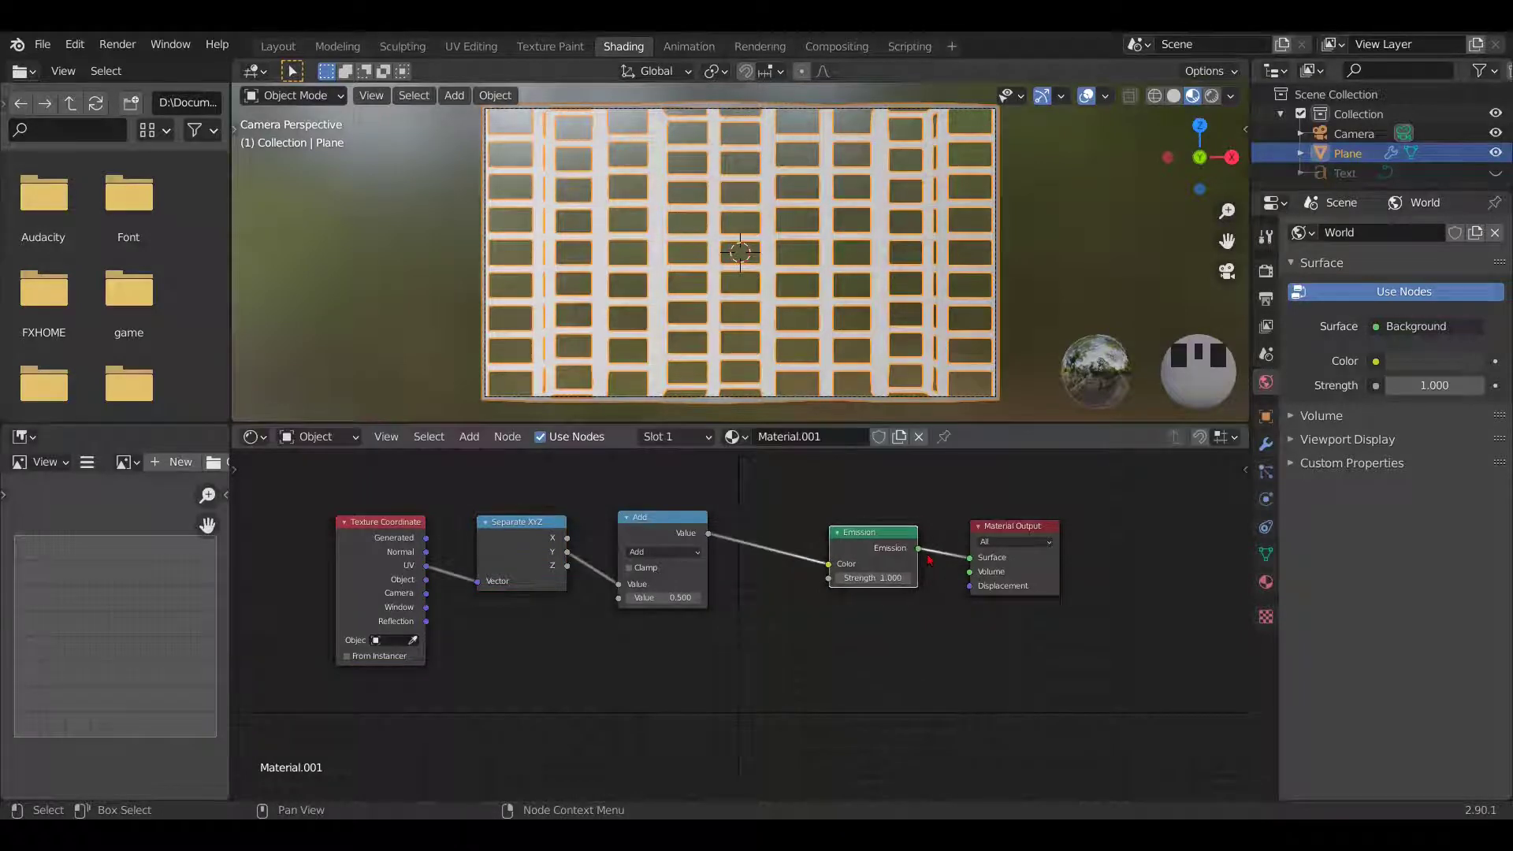
Space out the Emission and Material Output nodes and insert a ColorRamp node between Add and Emission.
{"action": "left_click_drag", "start_coordinate": [889, 542], "coordinate": [909, 540]}
{"action": "left_click_drag", "start_coordinate": [1005, 533], "coordinate": [1105, 530]}
{"action": "left_click_drag", "start_coordinate": [898, 537], "coordinate": [995, 532]}
{"action": "key", "text": "shift+a"}
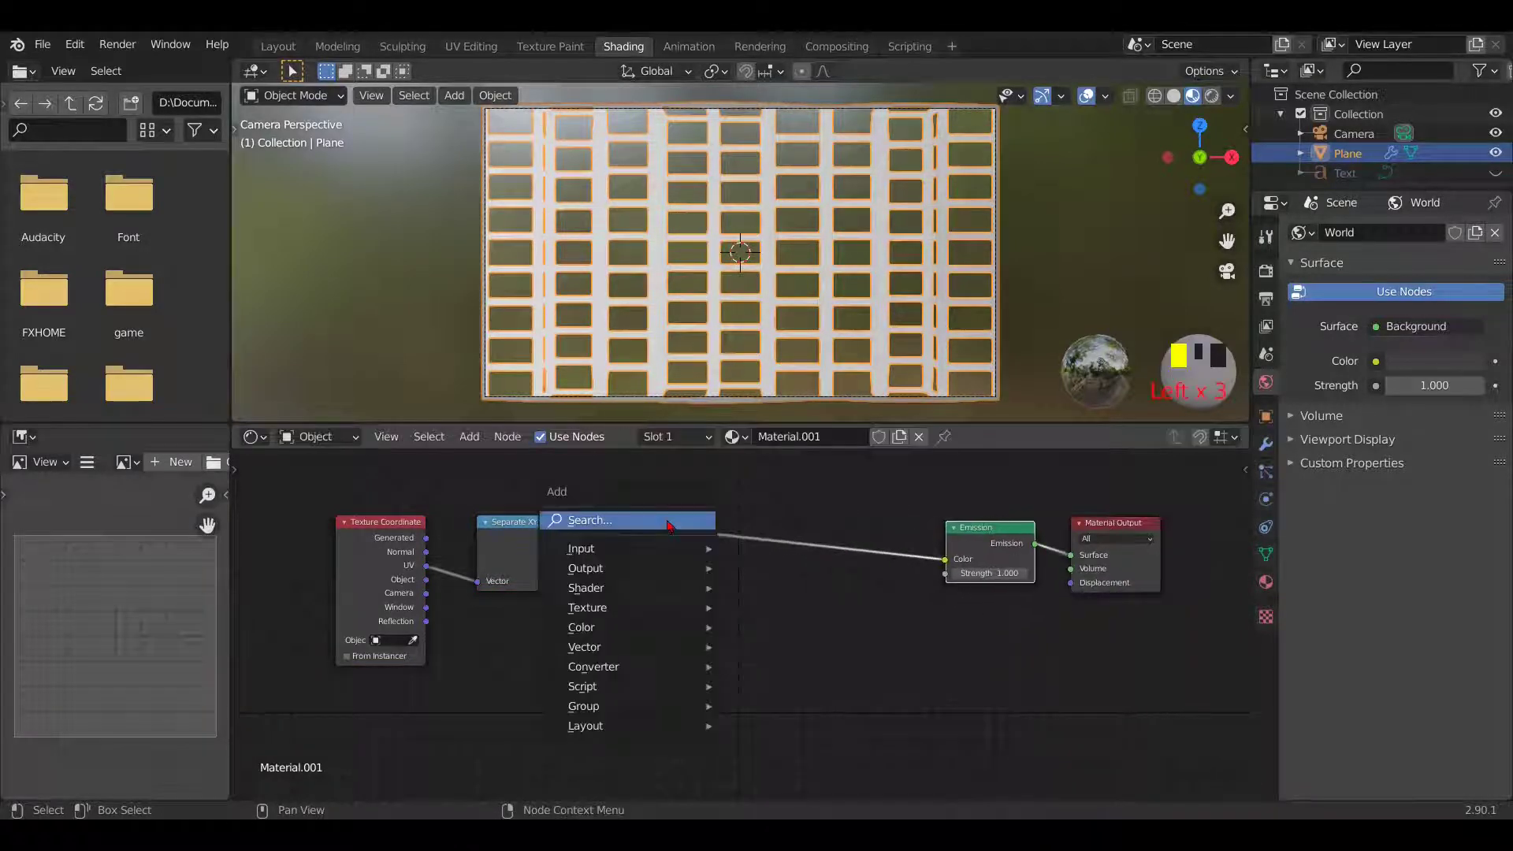
{"action": "left_click", "coordinate": [668, 521]}
{"action": "type", "text": "color"}
{"action": "key", "text": "Return"}
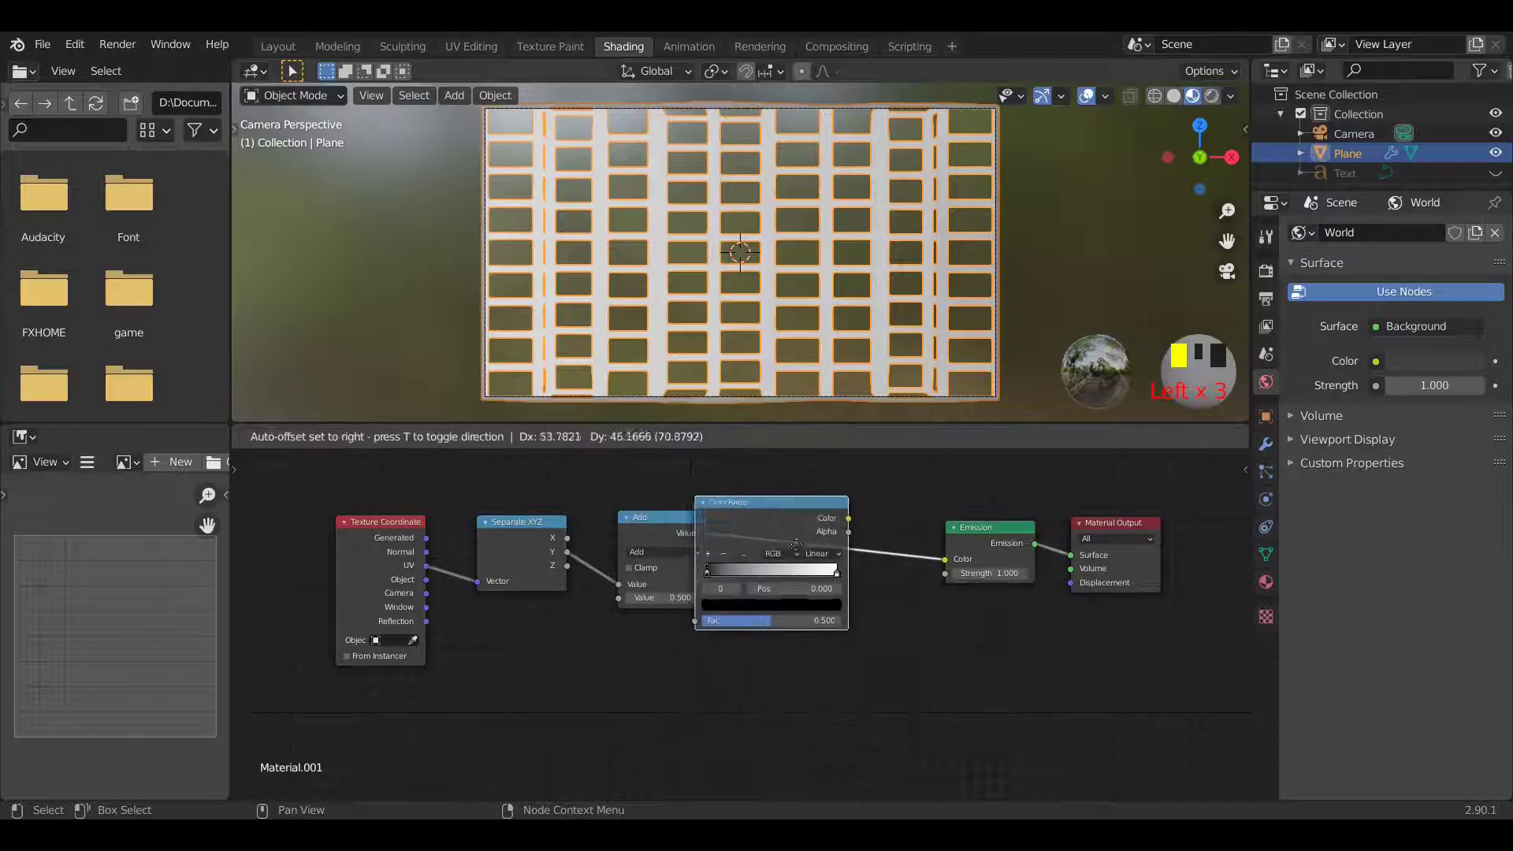
{"action": "left_click", "coordinate": [849, 553]}
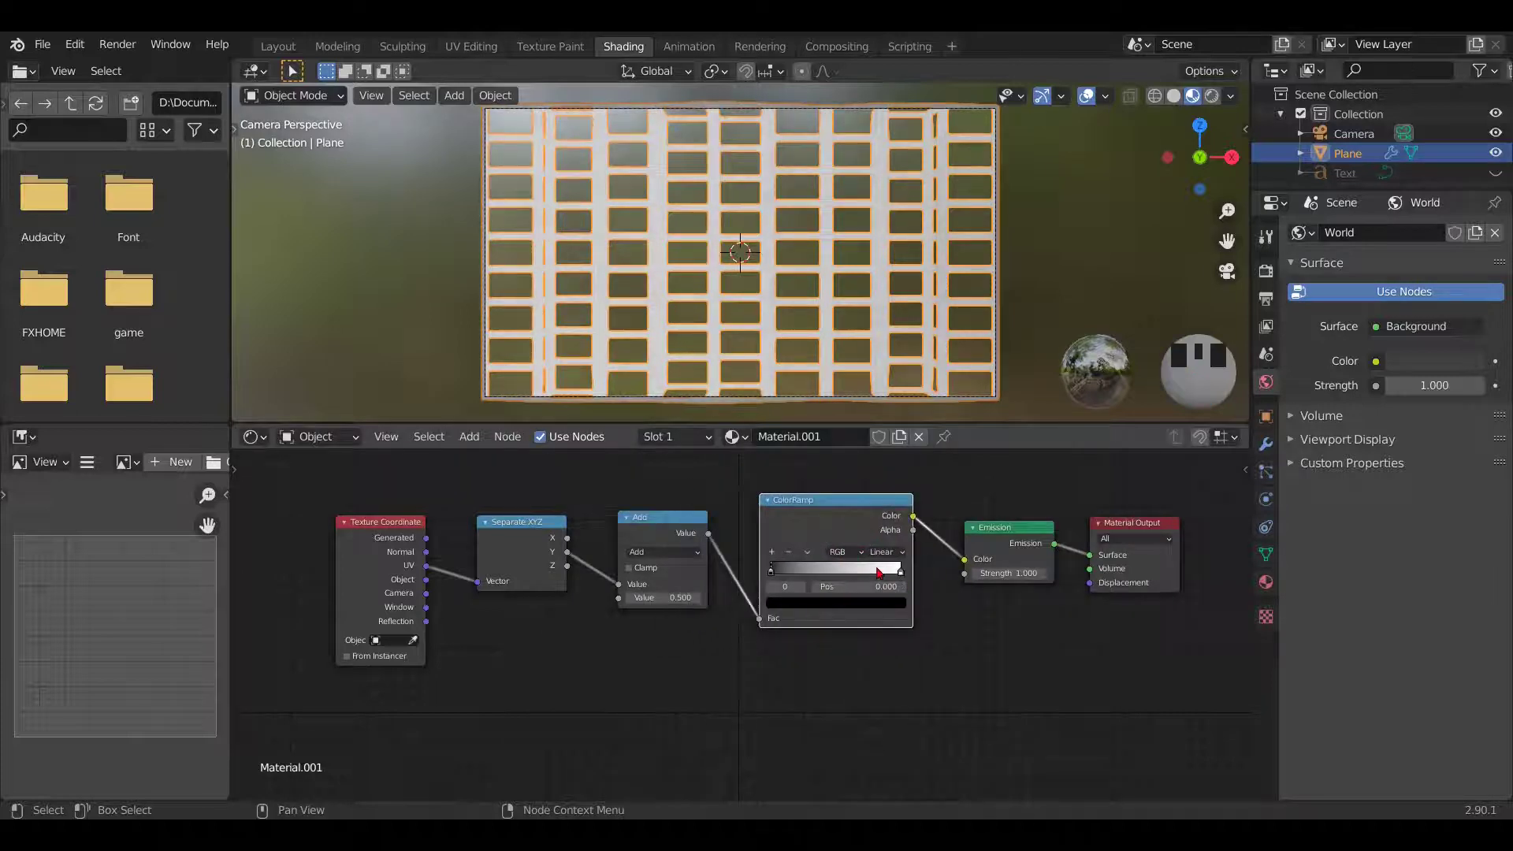
Change the ColorRamp's white stop to a bright cyan-blue.
{"action": "left_click", "coordinate": [879, 572]}
{"action": "left_click", "coordinate": [835, 603]}
{"action": "left_click", "coordinate": [829, 429]}
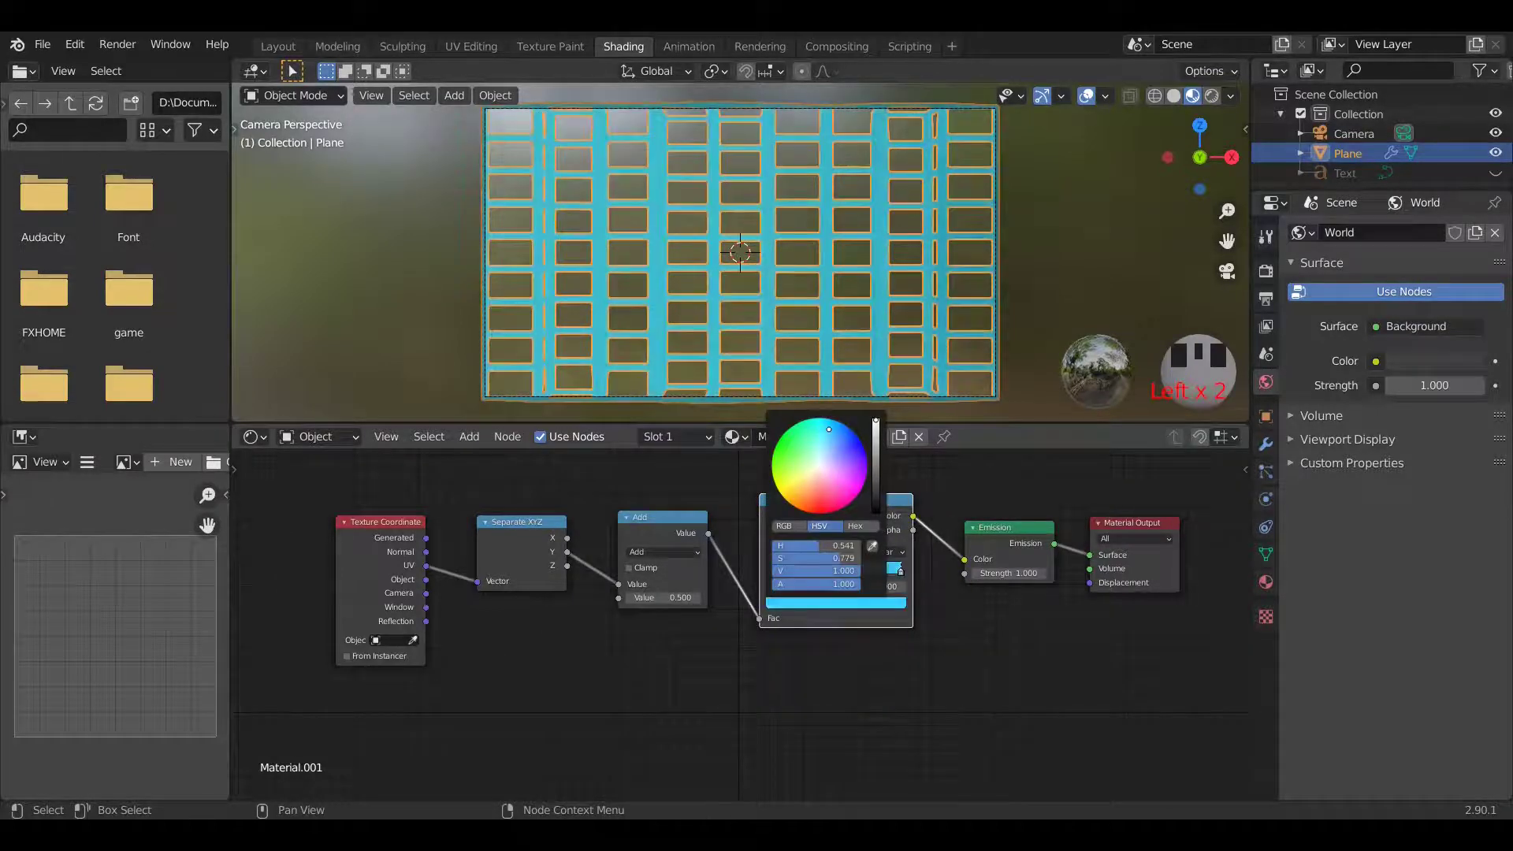
{"action": "left_click_drag", "start_coordinate": [829, 429], "coordinate": [833, 429]}
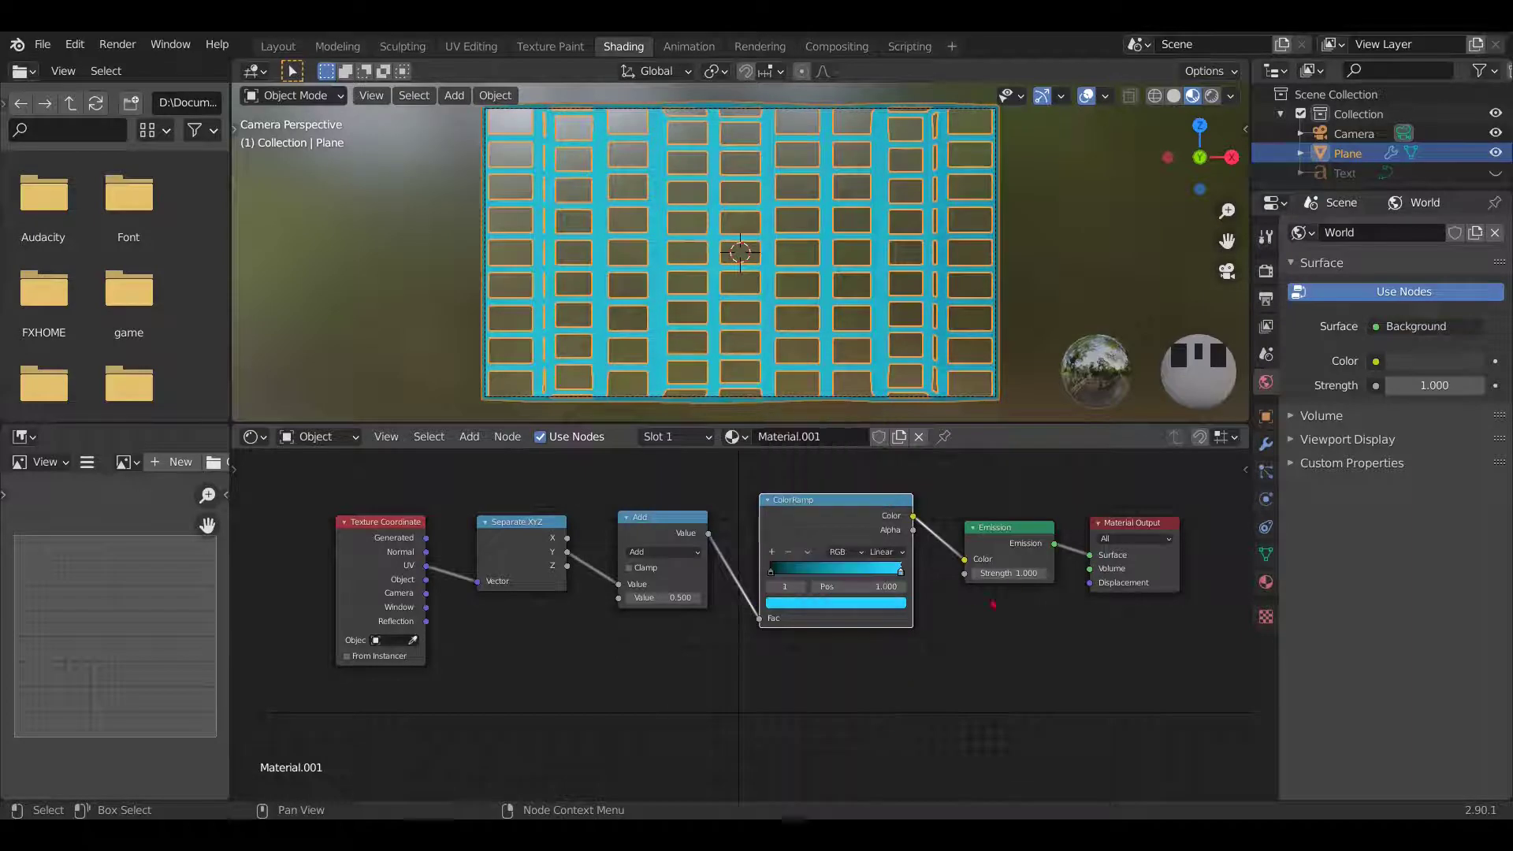
Set the Emission node's strength to 5.
{"action": "double_click", "coordinate": [1018, 573]}
{"action": "type", "text": "5"}
{"action": "left_click", "coordinate": [1013, 572]}
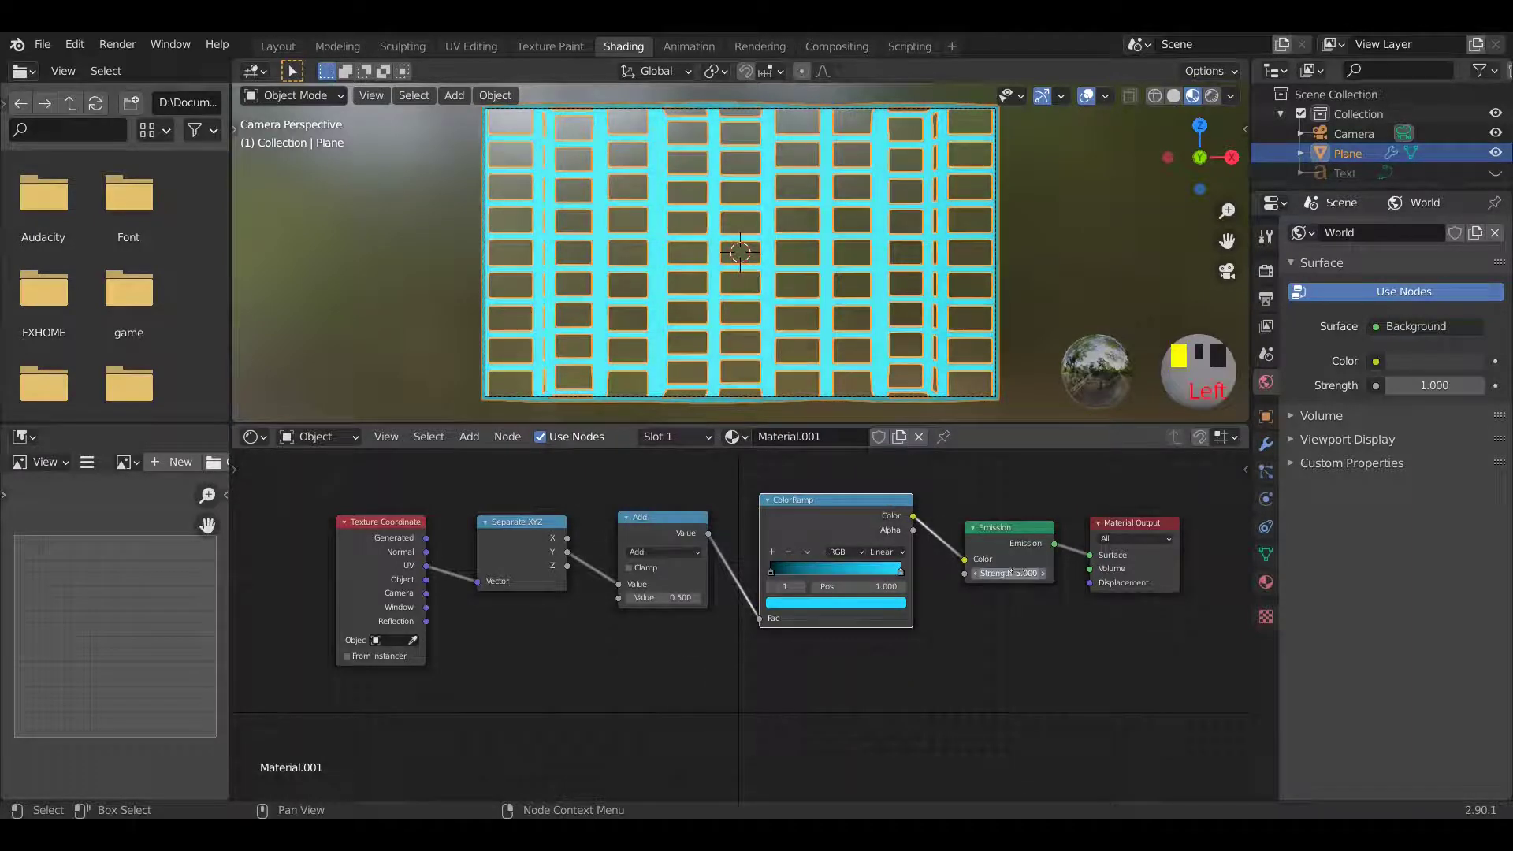
Test different values in the Add node and set the ColorRamp's interpolation to Constant.
{"action": "scroll", "coordinate": [758, 668], "scroll_direction": "up", "scroll_amount": 2}
{"action": "mouse_move", "coordinate": [642, 591]}
{"action": "left_mouse_down"}
{"action": "mouse_move", "coordinate": [606, 591]}
{"action": "mouse_move", "coordinate": [642, 591]}
{"action": "left_mouse_up"}
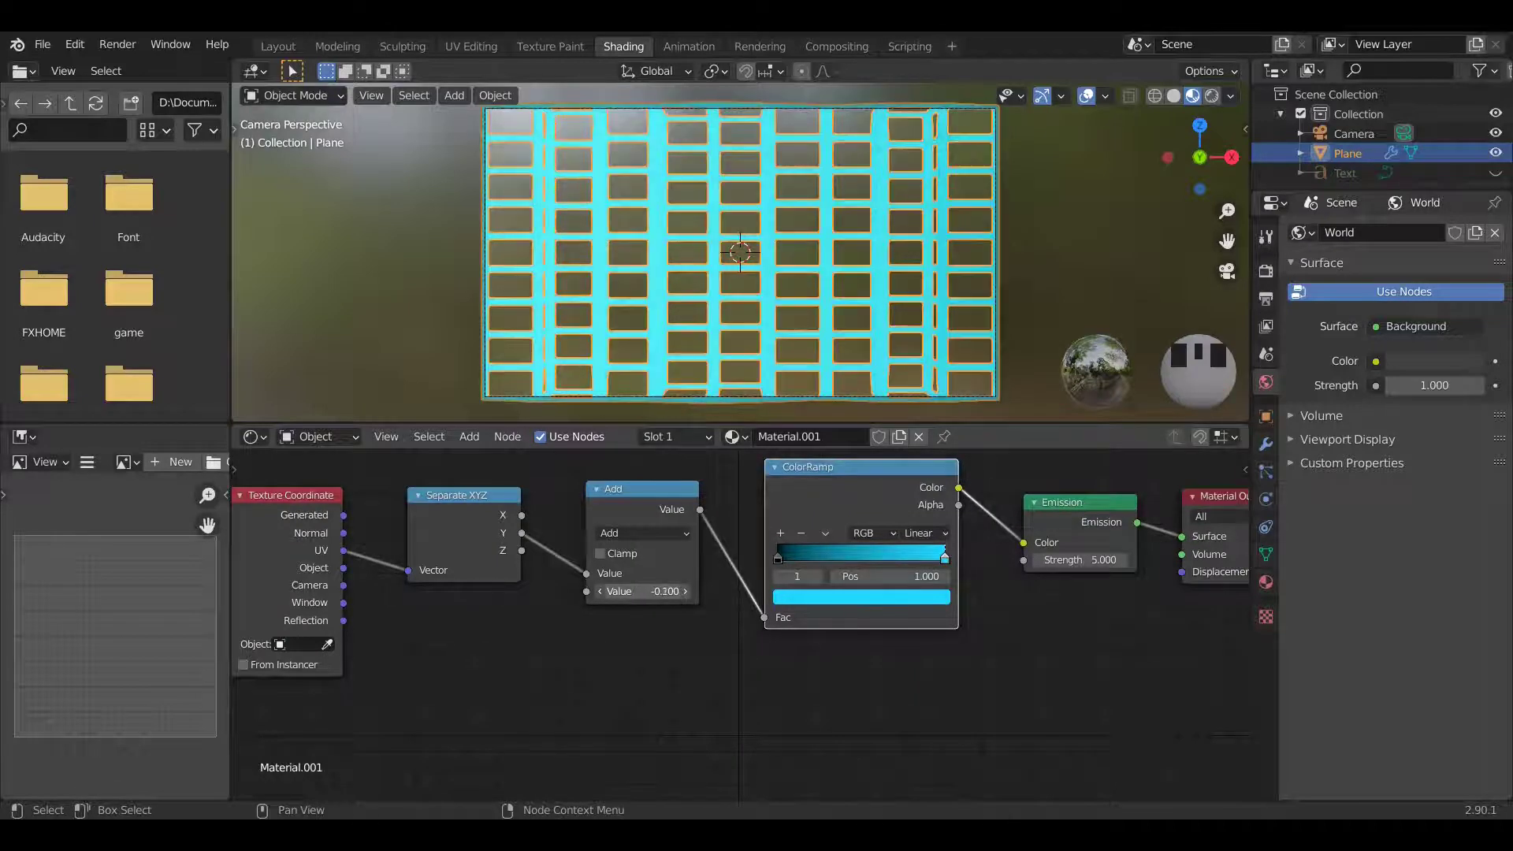
{"action": "left_click", "coordinate": [931, 539]}
{"action": "left_click", "coordinate": [945, 627]}
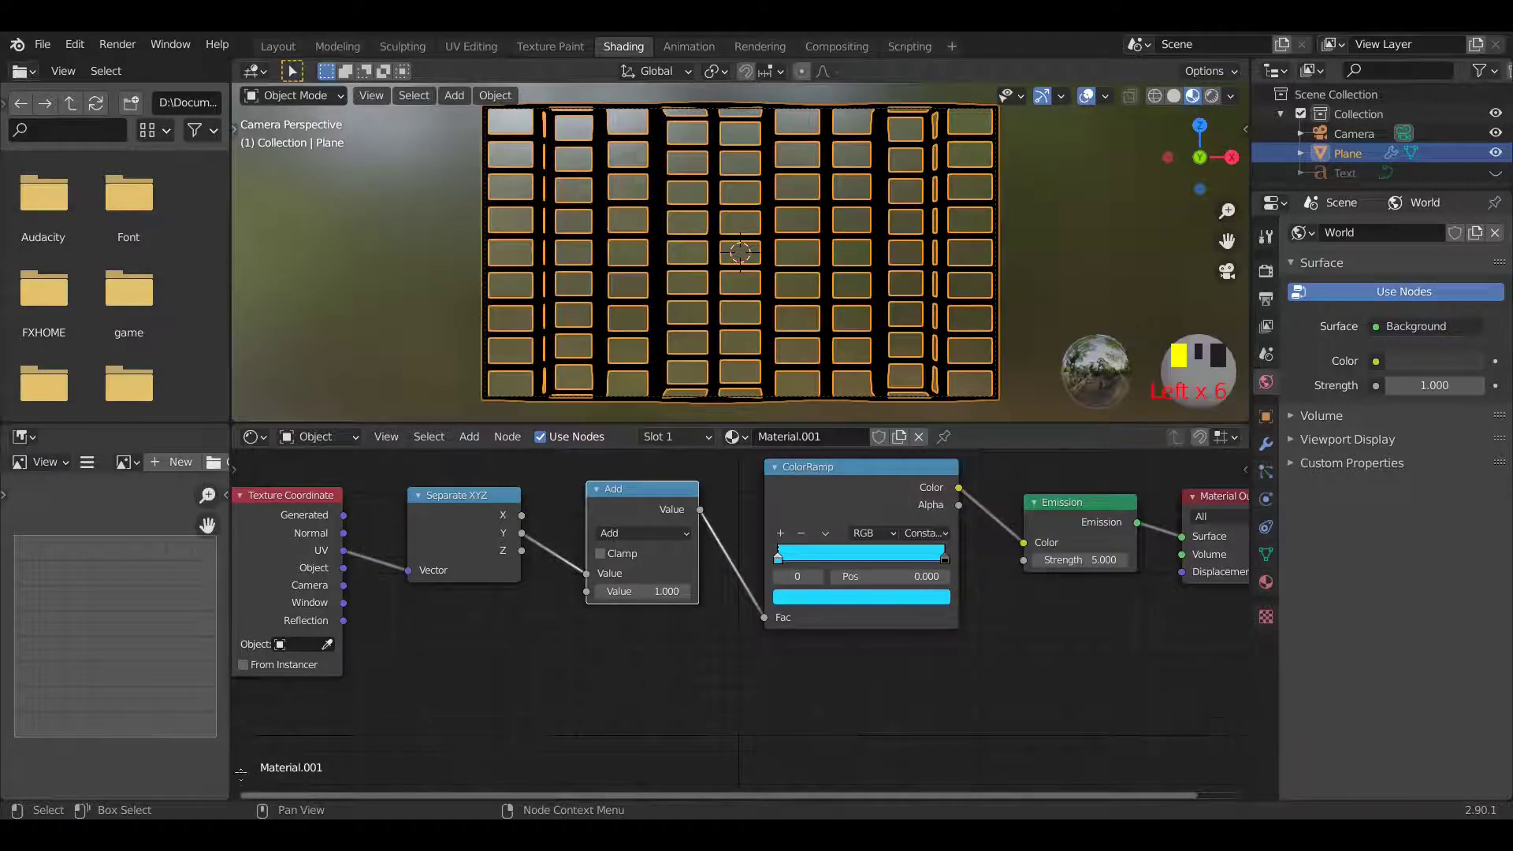
Split off a Timeline area below the node editor and set the animation's end frame to 120.
{"action": "left_click_drag", "start_coordinate": [241, 774], "coordinate": [241, 734]}
{"action": "left_click", "coordinate": [253, 747]}
{"action": "left_click", "coordinate": [484, 602]}
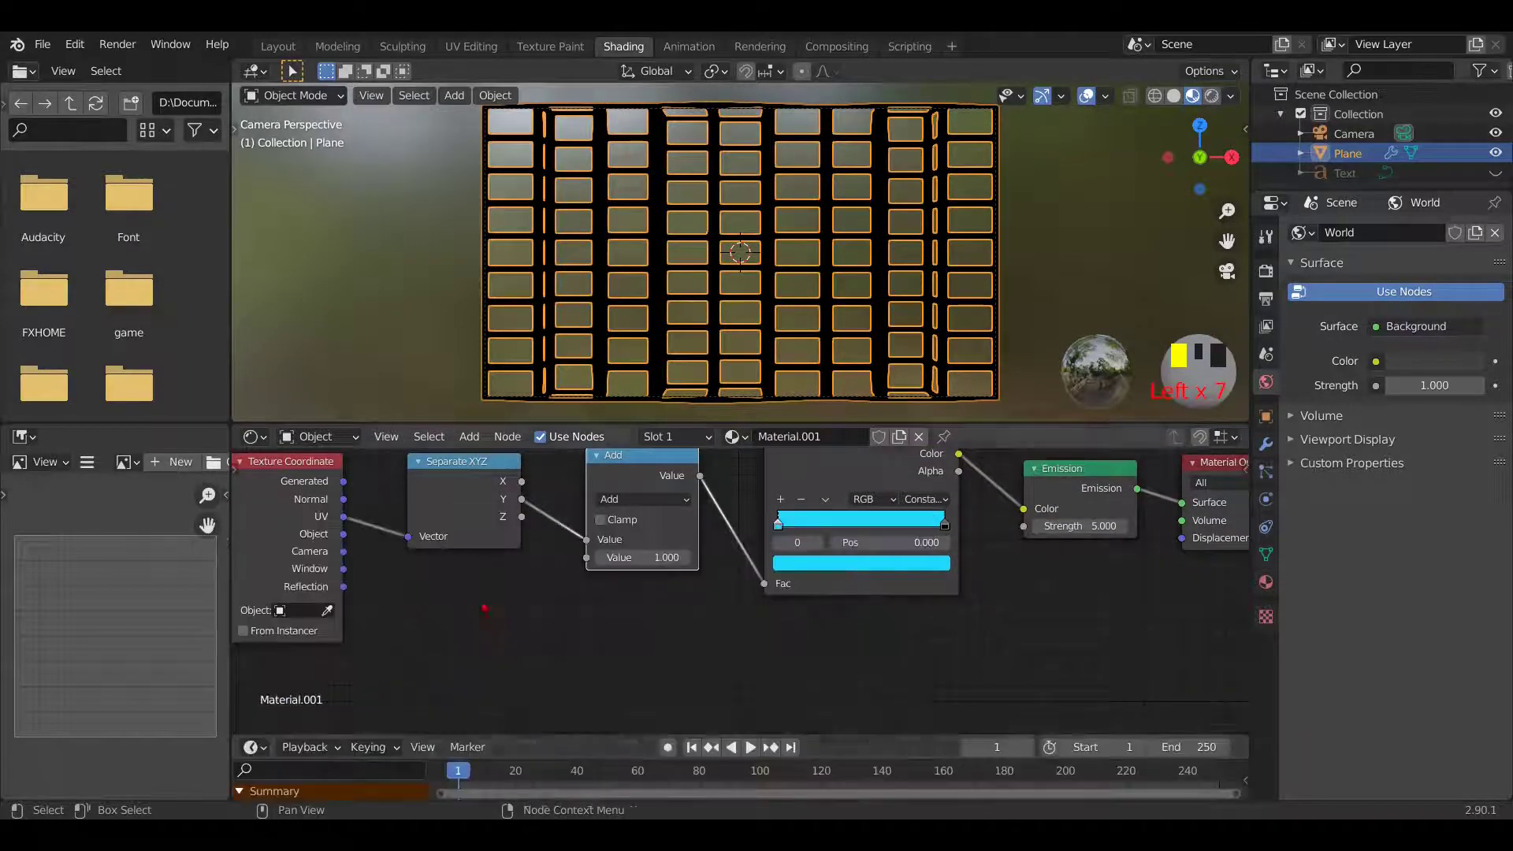
{"action": "left_click", "coordinate": [1199, 747]}
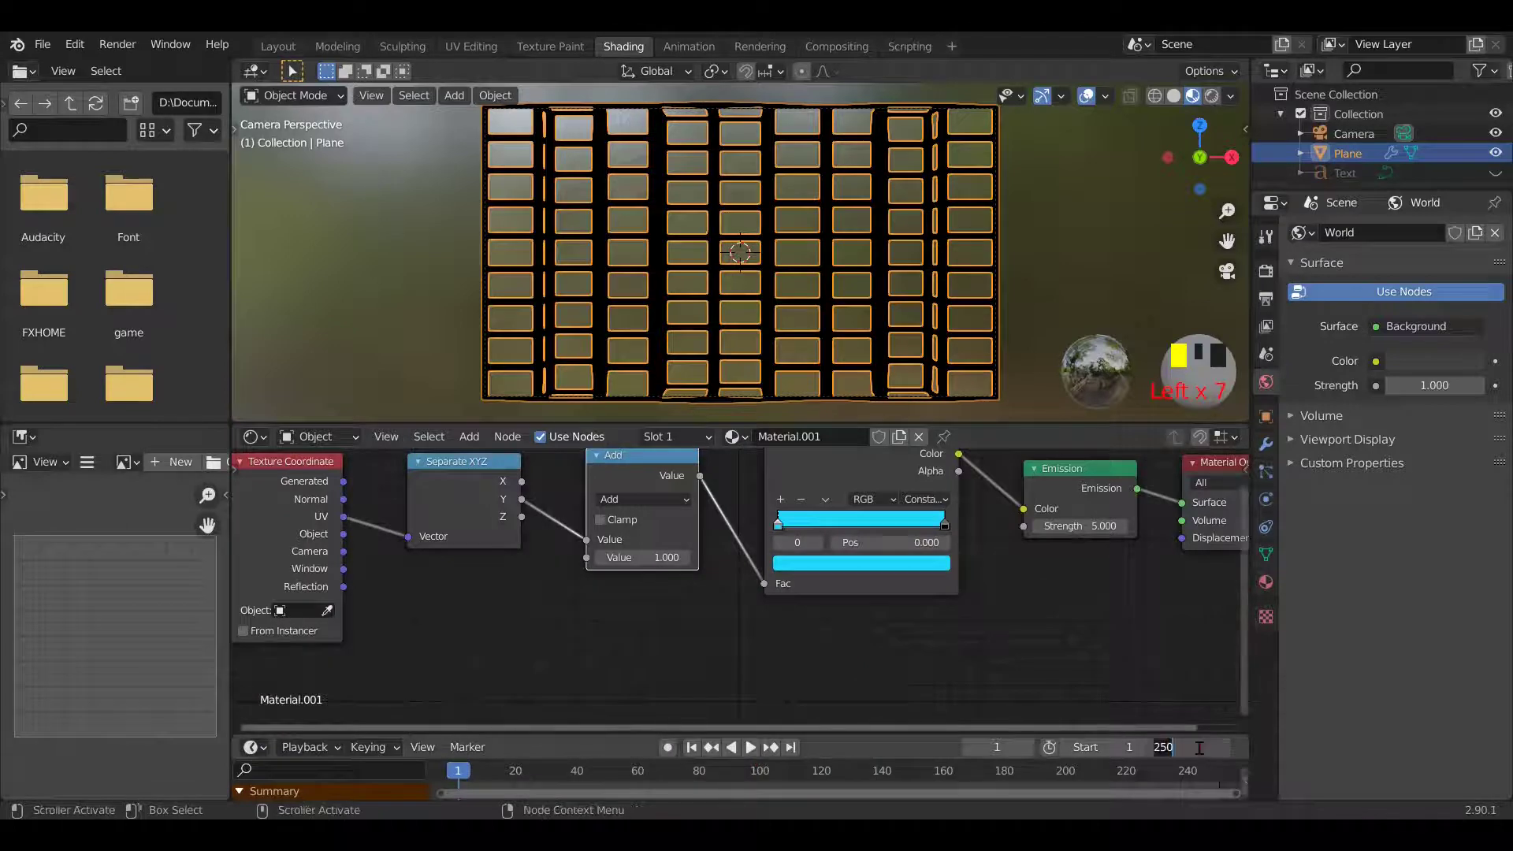
{"action": "key", "text": "Return"}
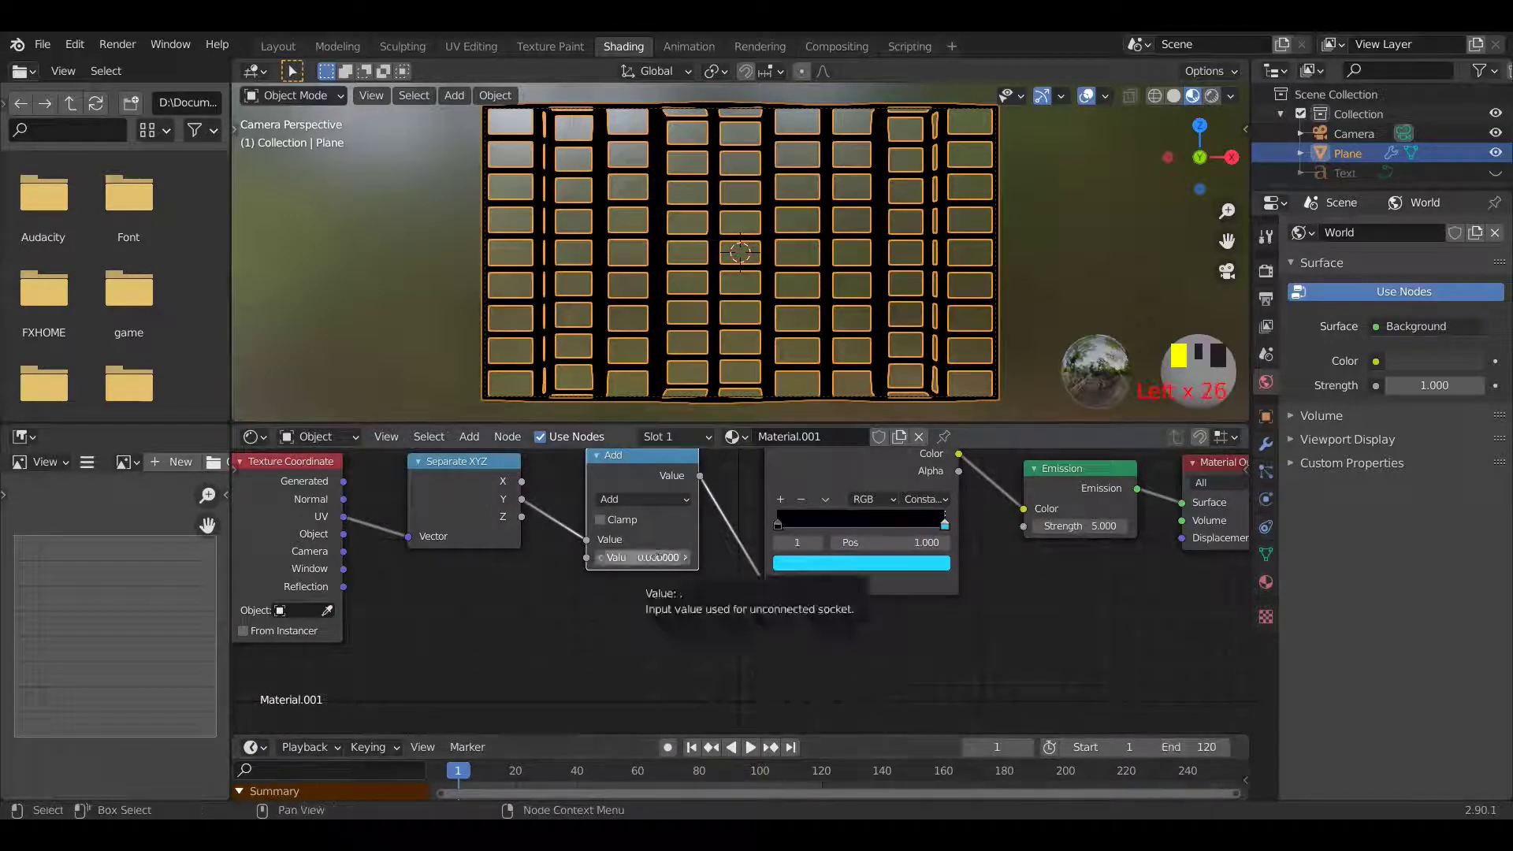
Set the Add node's value to 0 and insert a keyframe for it at frame 1.
{"action": "left_click", "coordinate": [657, 555]}
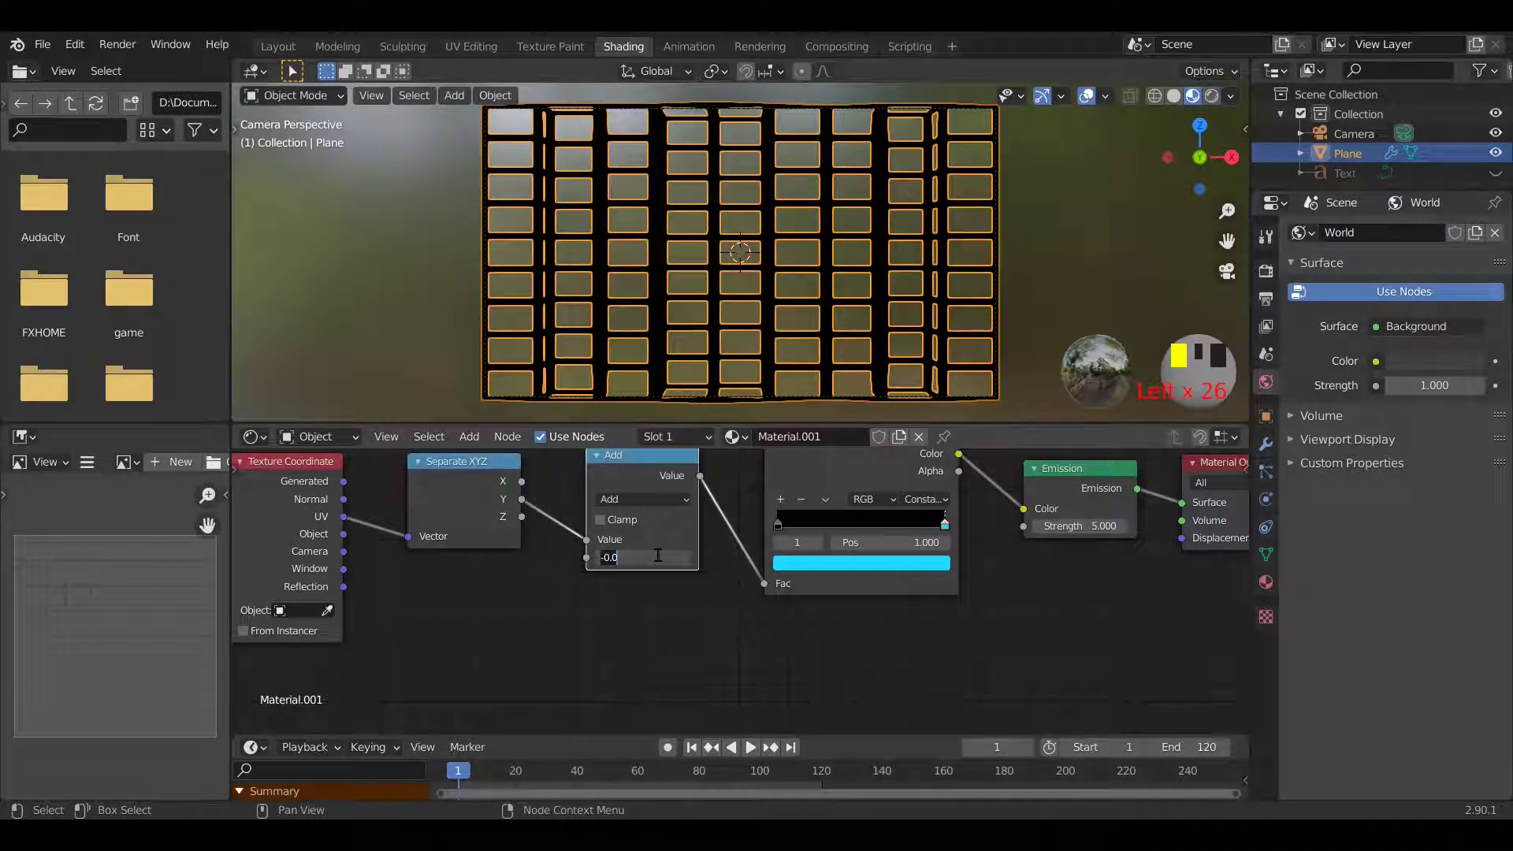
{"action": "key", "text": "Return"}
{"action": "right_click", "coordinate": [642, 556]}
{"action": "left_click", "coordinate": [631, 557]}
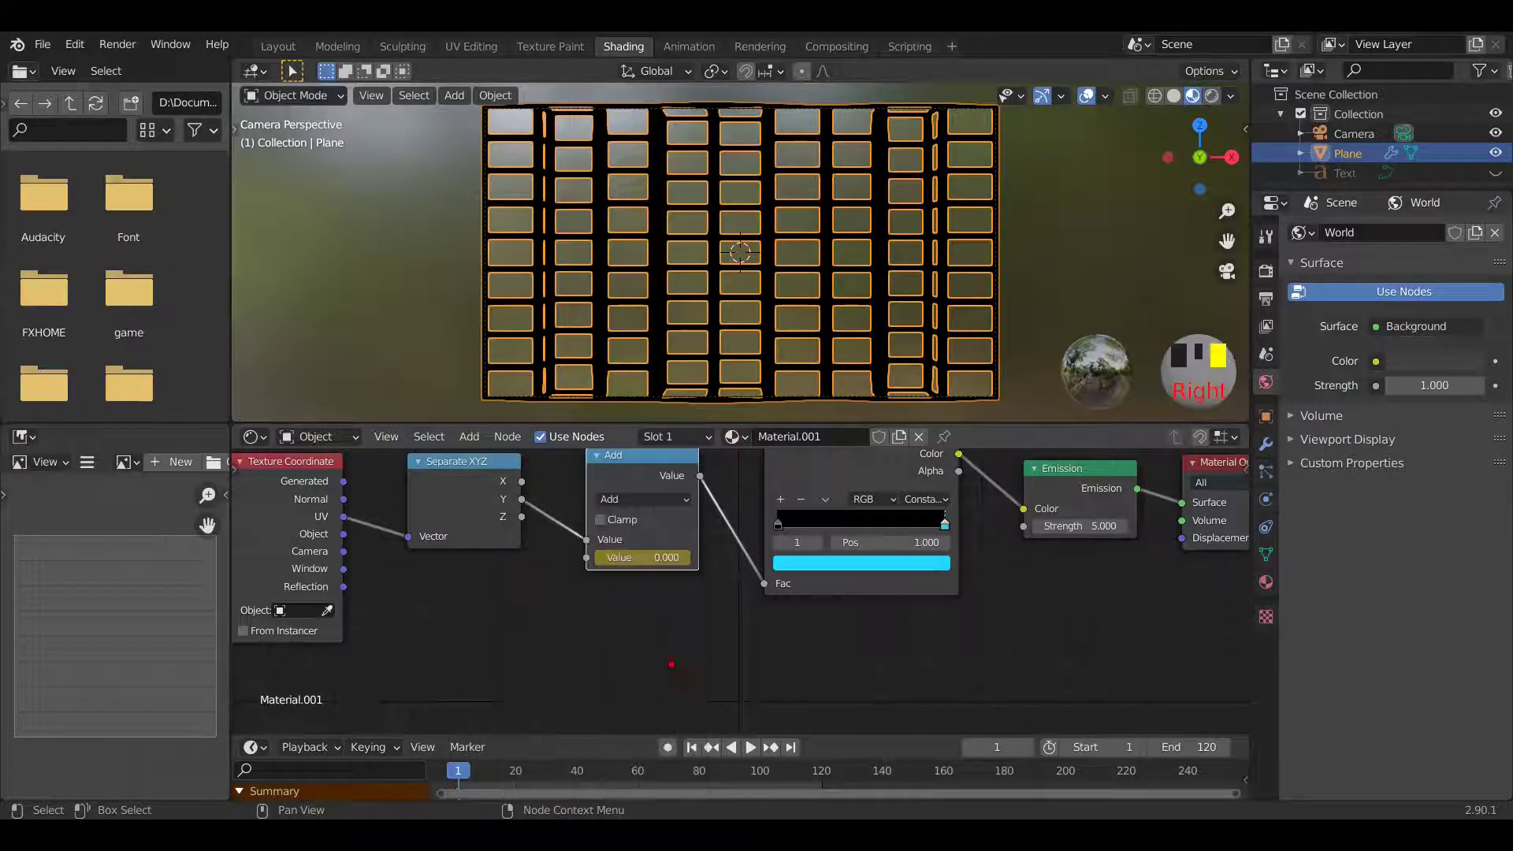
Keyframe the Add node's value at 1 on frame 120 and play back the animation.
{"action": "left_click", "coordinate": [791, 746]}
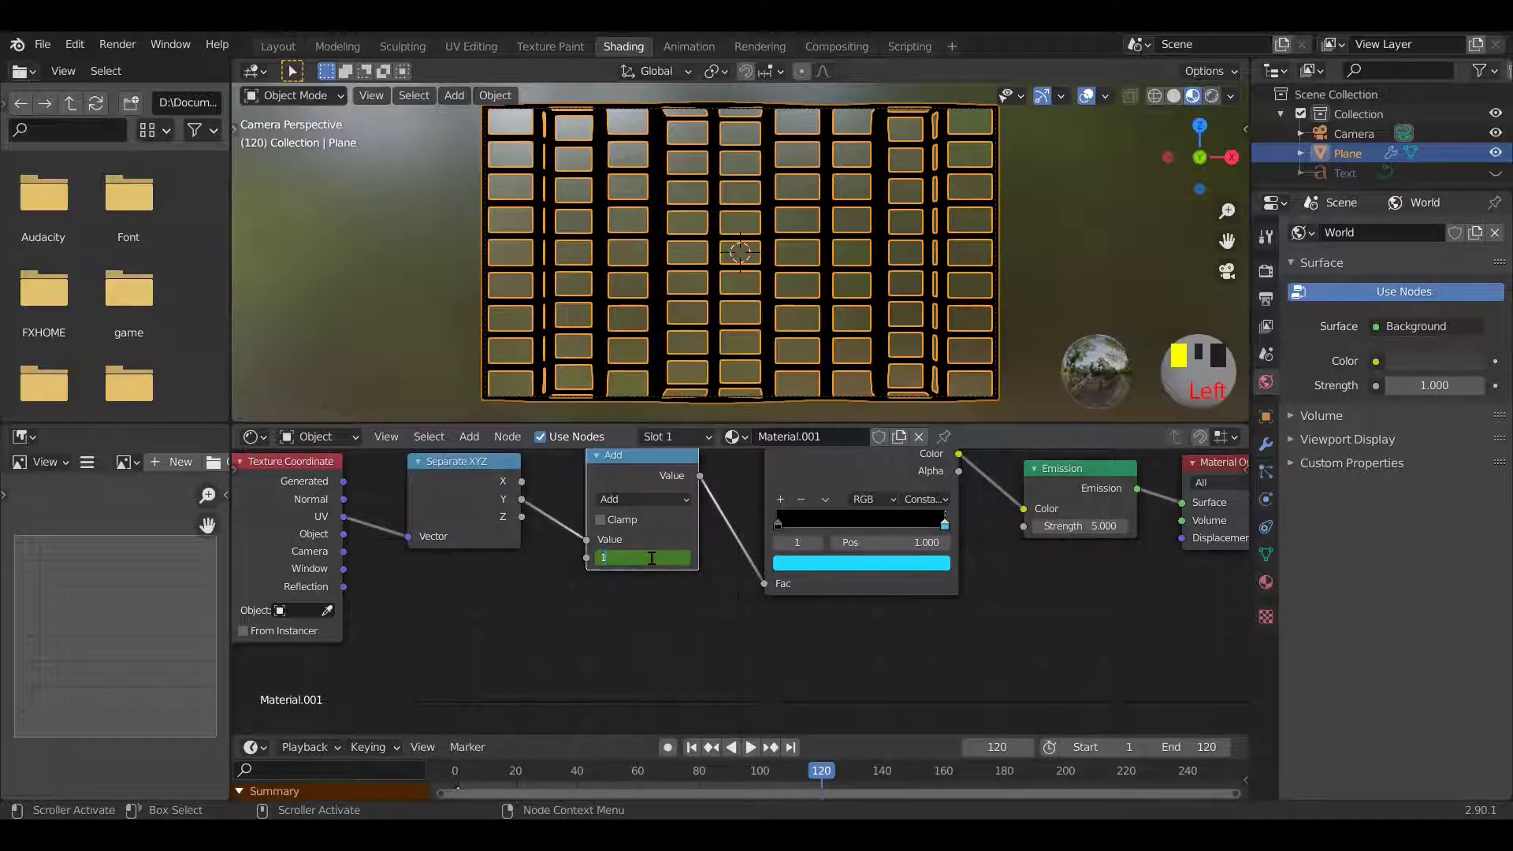
{"action": "key", "text": "Return"}
{"action": "right_click", "coordinate": [646, 559]}
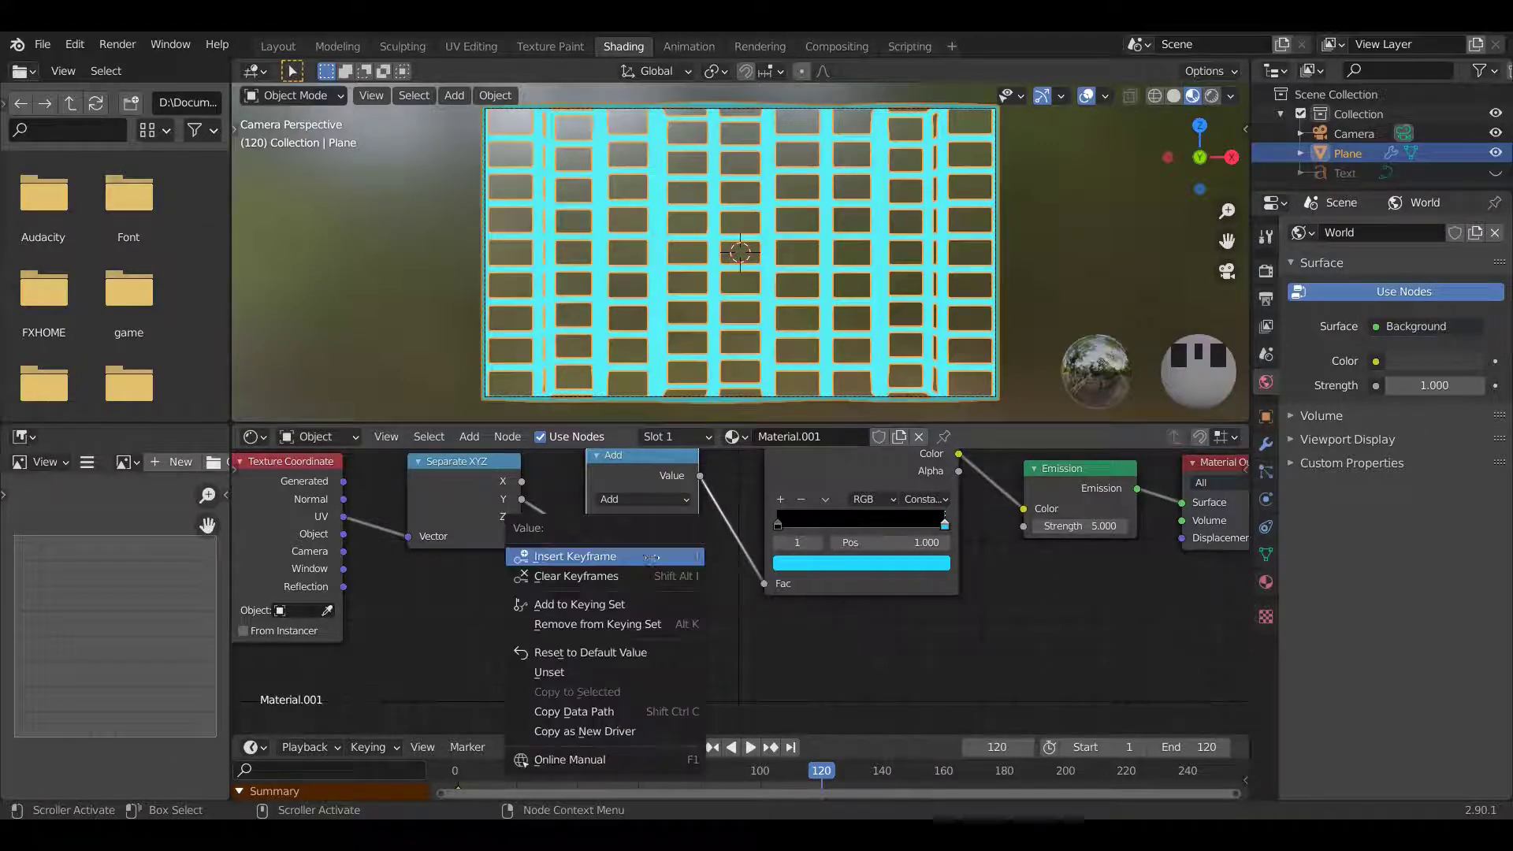
{"action": "left_click", "coordinate": [642, 557]}
{"action": "left_click", "coordinate": [750, 747]}
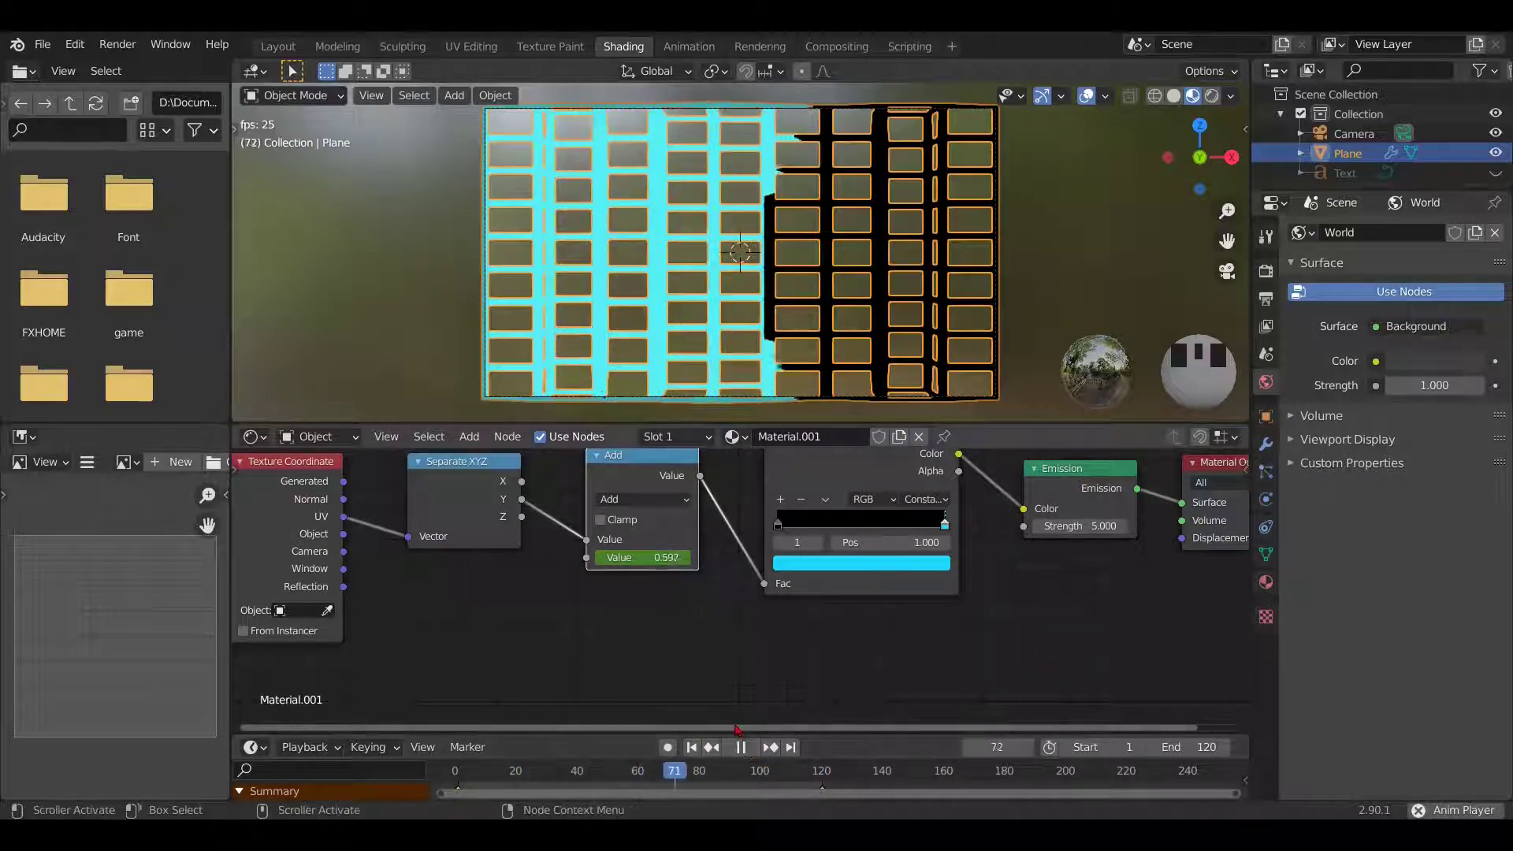
{"action": "left_click", "coordinate": [743, 747]}
Preview the grid's glow animation in the Layout workspace through the camera with Rendered shading.
{"action": "middle_click_drag", "start_coordinate": [351, 110], "coordinate": [339, 50]}
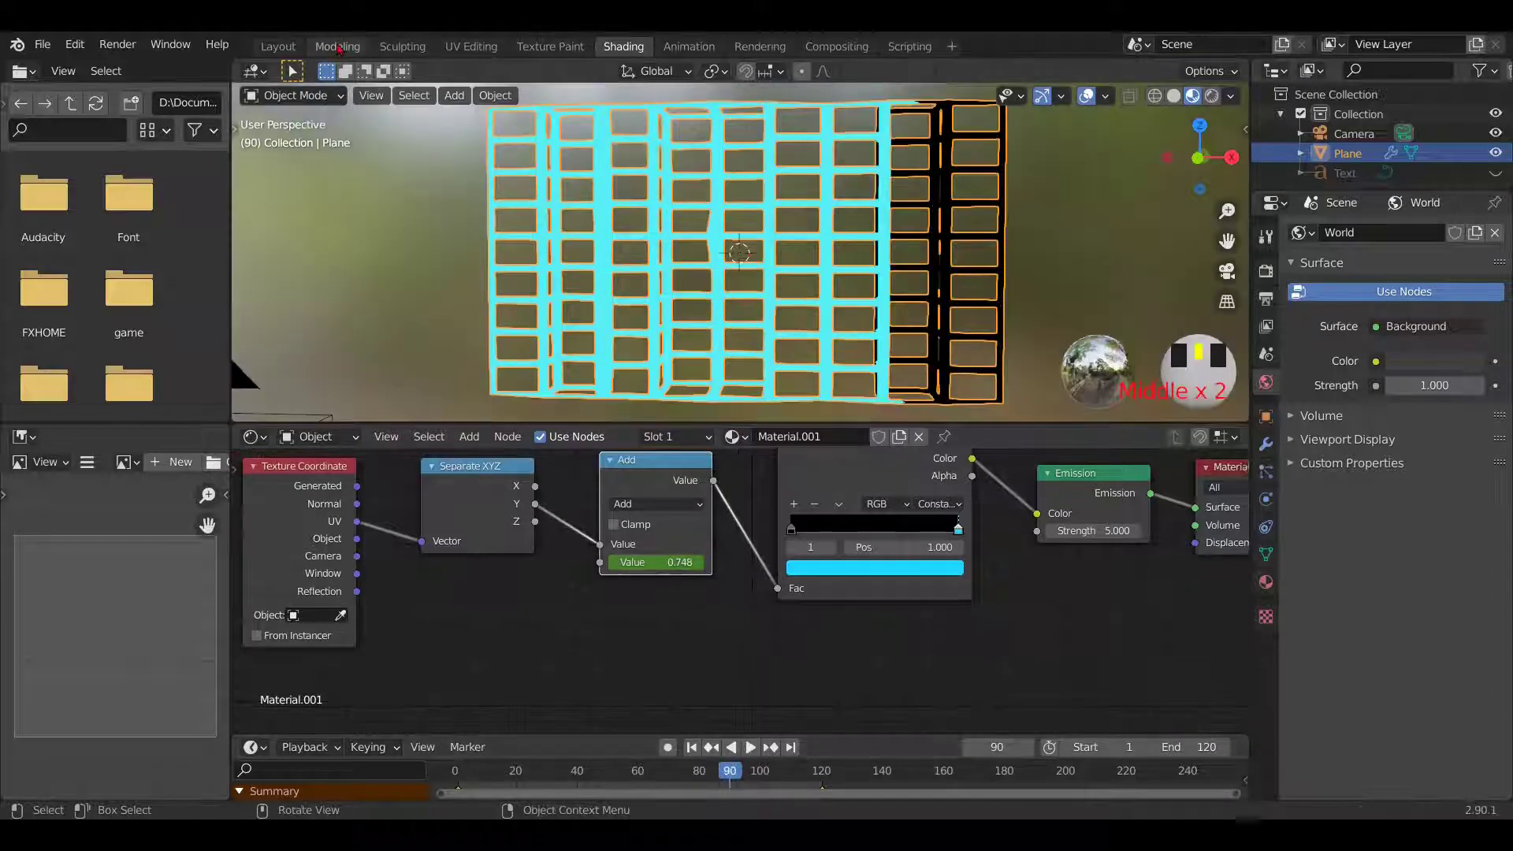
{"action": "left_click", "coordinate": [278, 46]}
{"action": "middle_click_drag", "start_coordinate": [709, 410], "coordinate": [582, 454]}
{"action": "key", "text": "KP_0"}
{"action": "scroll", "coordinate": [733, 431], "scroll_direction": "down", "scroll_amount": 2}
{"action": "scroll", "coordinate": [734, 431], "scroll_direction": "up", "scroll_amount": 2}
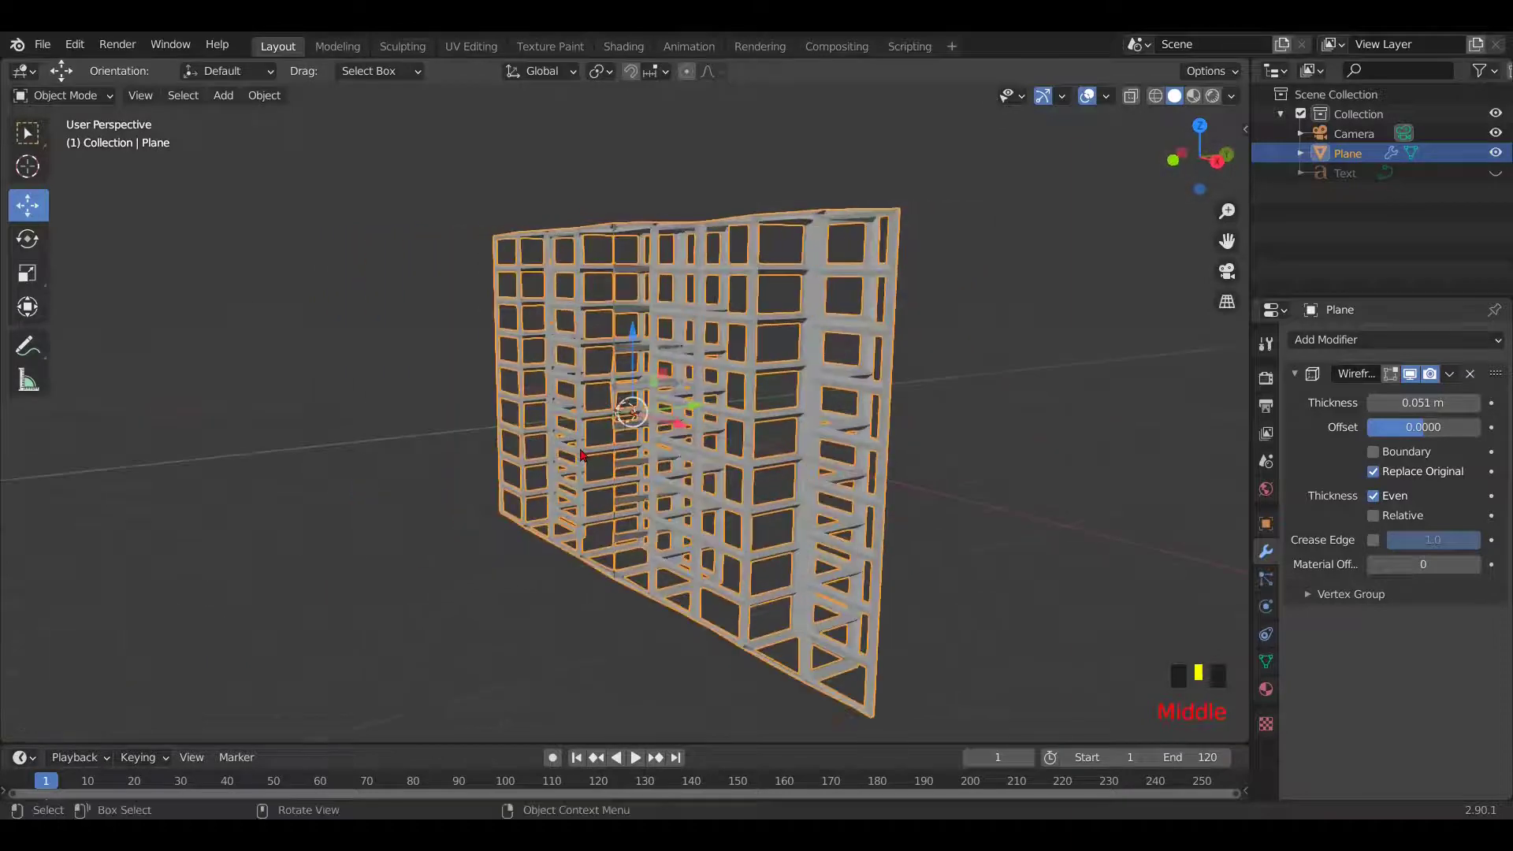
{"action": "key", "text": "KP_0"}
{"action": "left_click", "coordinate": [1214, 95]}
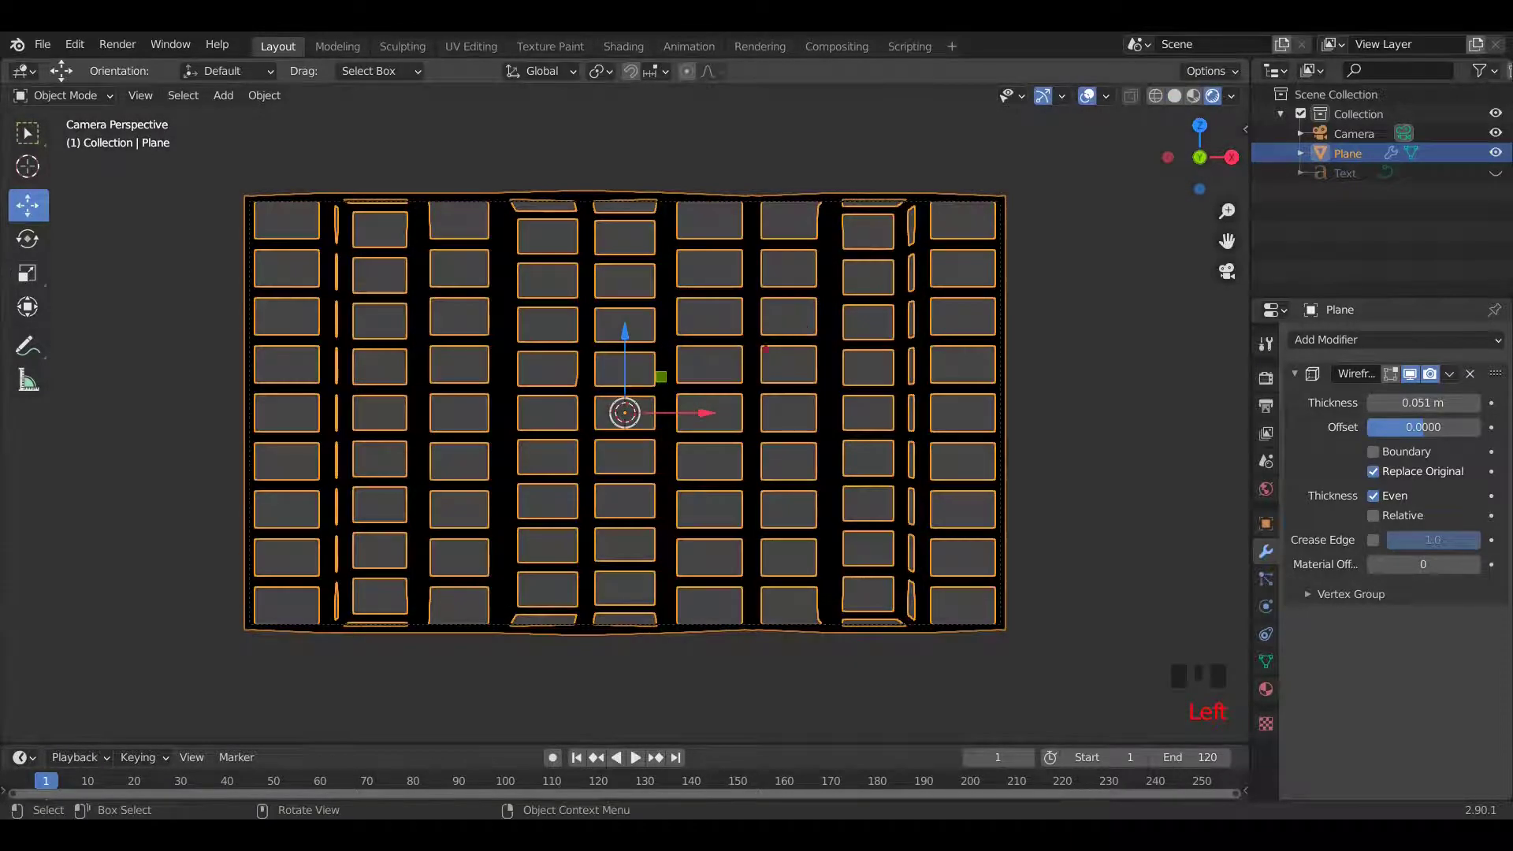
{"action": "key", "text": "space"}
{"action": "key", "text": "space"}
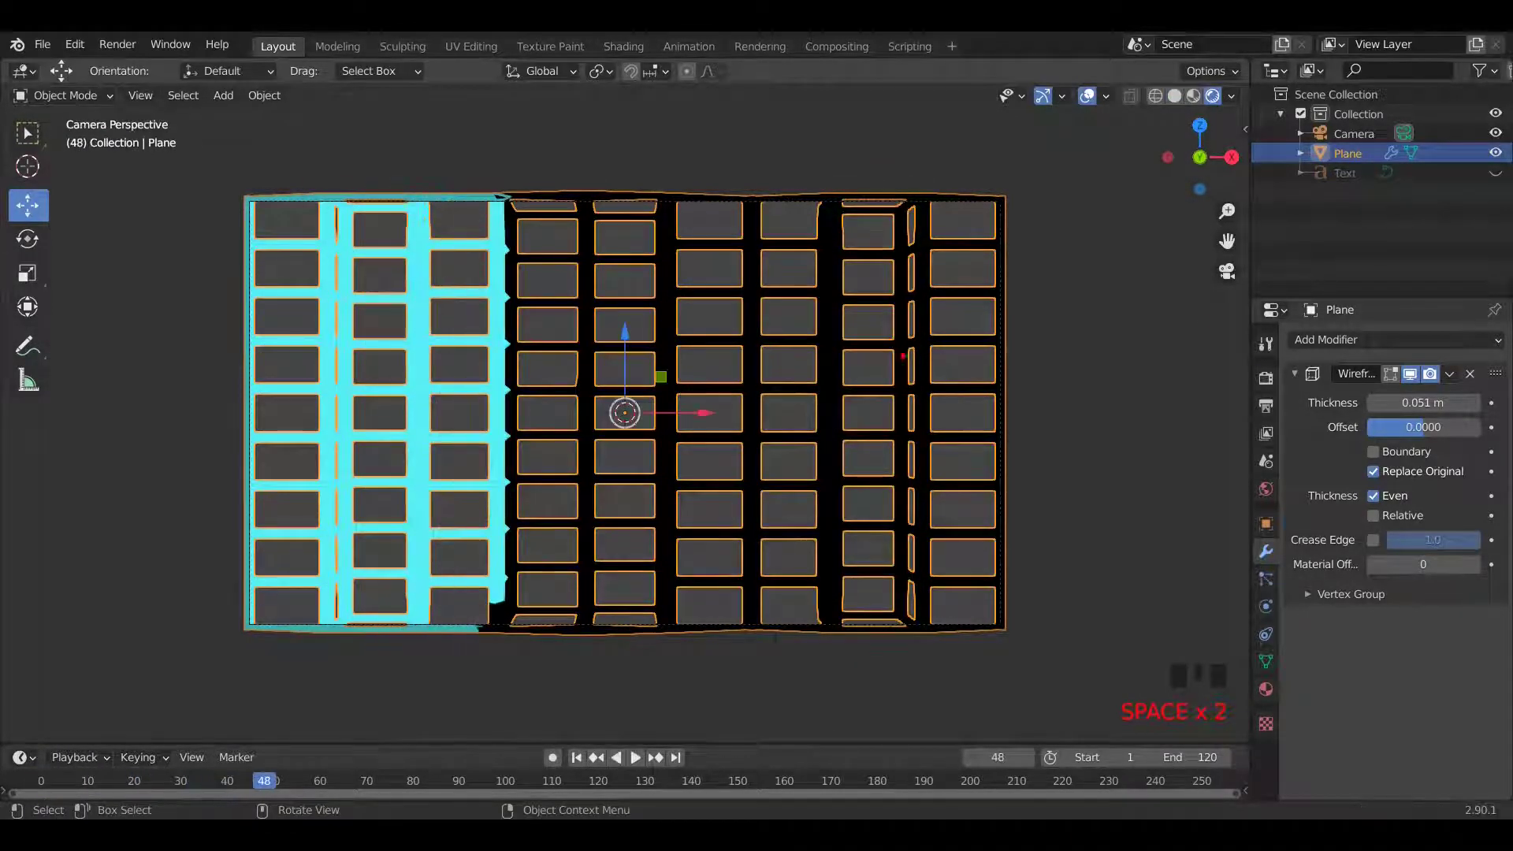
Darken the world background colour to black and replay the animation.
{"action": "left_click", "coordinate": [1266, 489]}
{"action": "left_click", "coordinate": [1409, 468]}
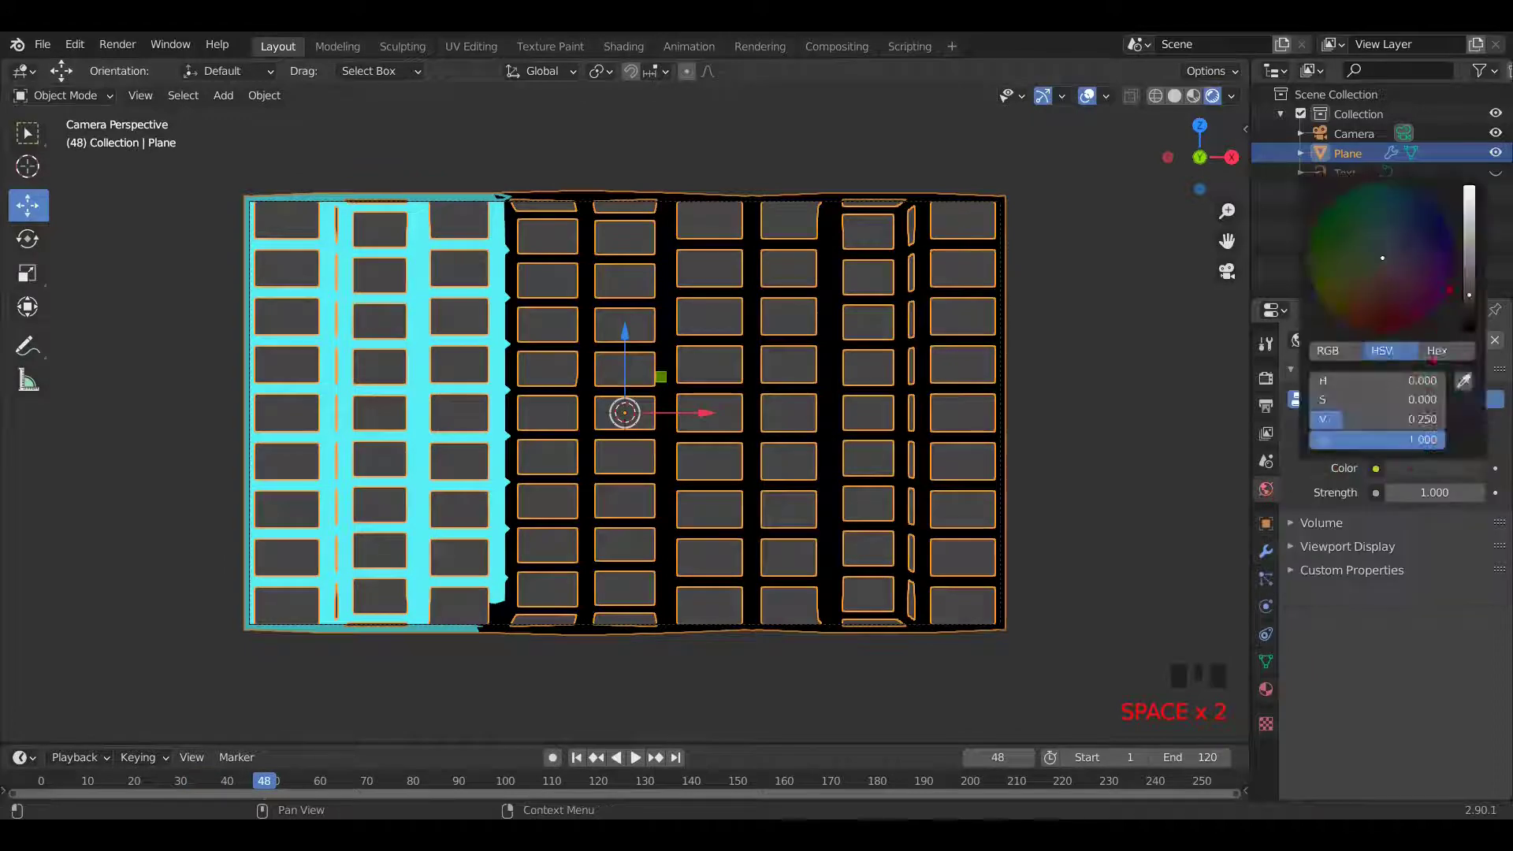
{"action": "left_click_drag", "start_coordinate": [1468, 295], "coordinate": [1469, 330]}
{"action": "key", "text": "space"}
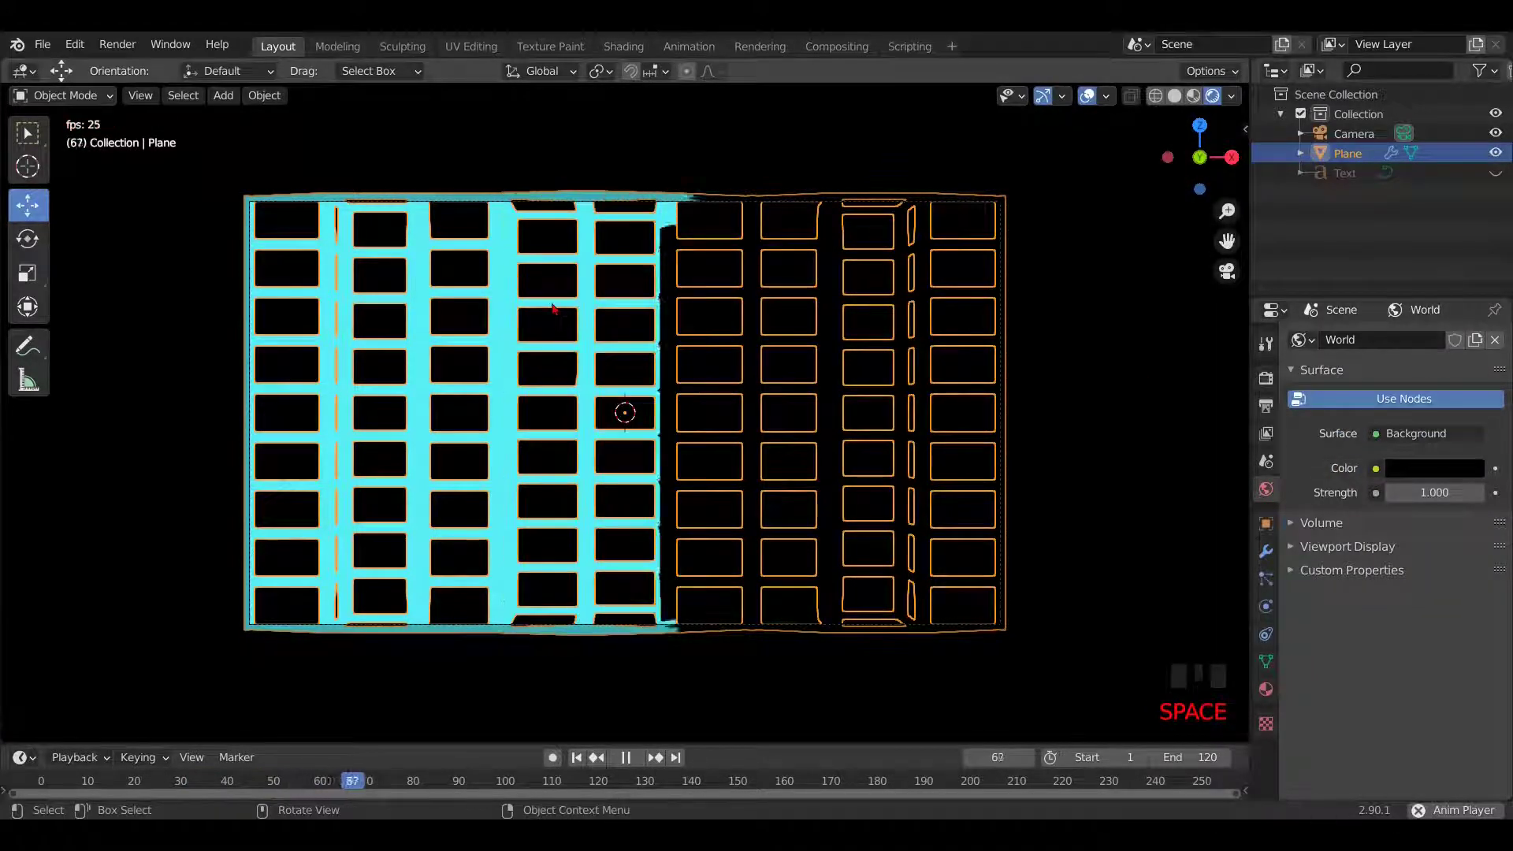
{"action": "key", "text": "Left"}
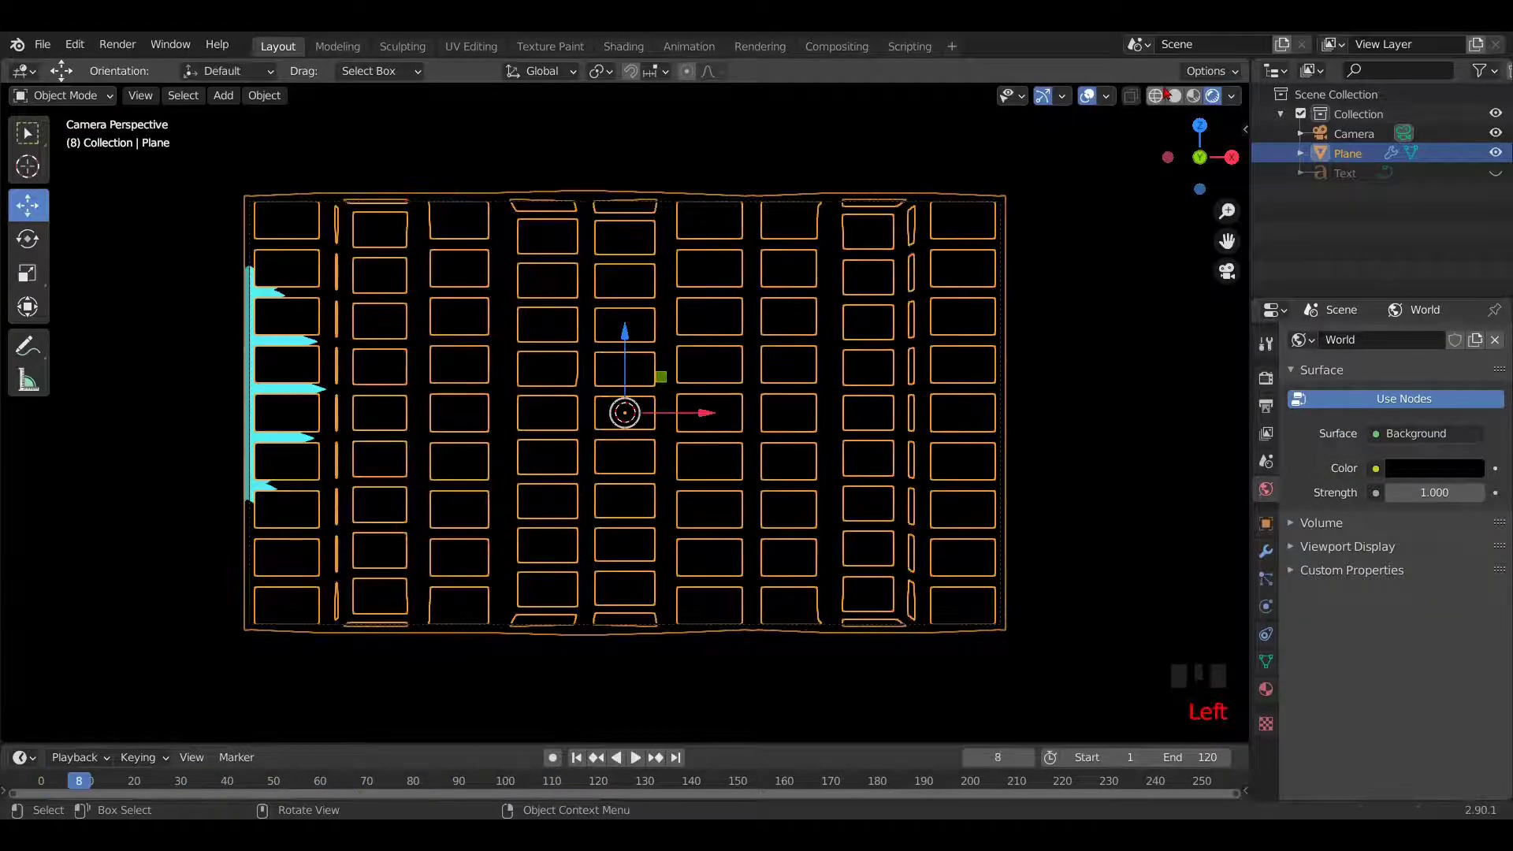
Flatten the plane's extruded mesh by scaling all its faces to 0 along the Y axis in Edit Mode.
{"action": "left_click", "coordinate": [1175, 97]}
{"action": "key", "text": "Tab"}
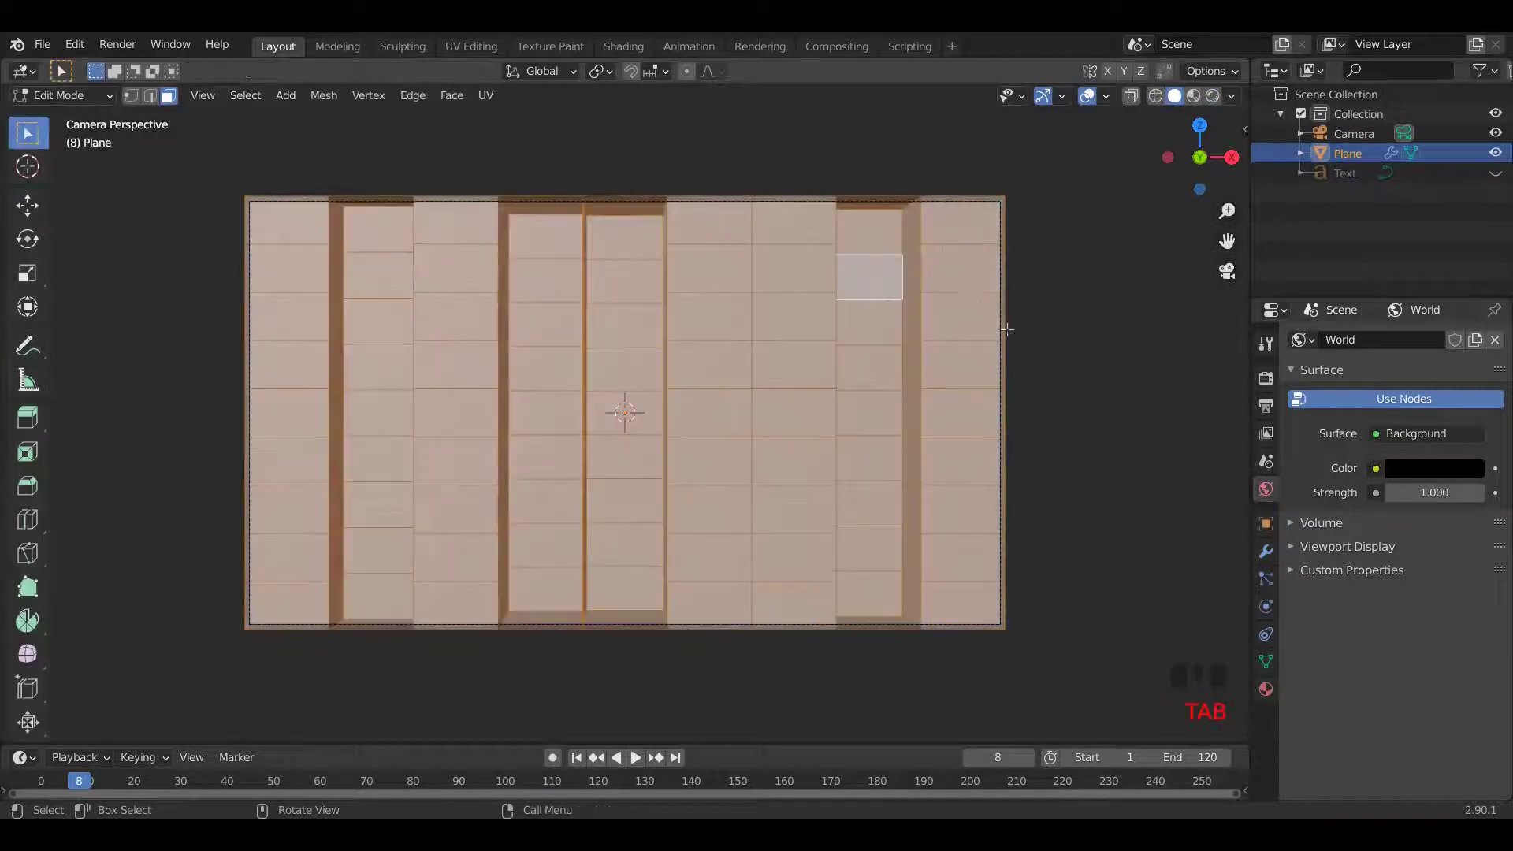
{"action": "middle_click_drag", "start_coordinate": [1074, 377], "coordinate": [979, 399]}
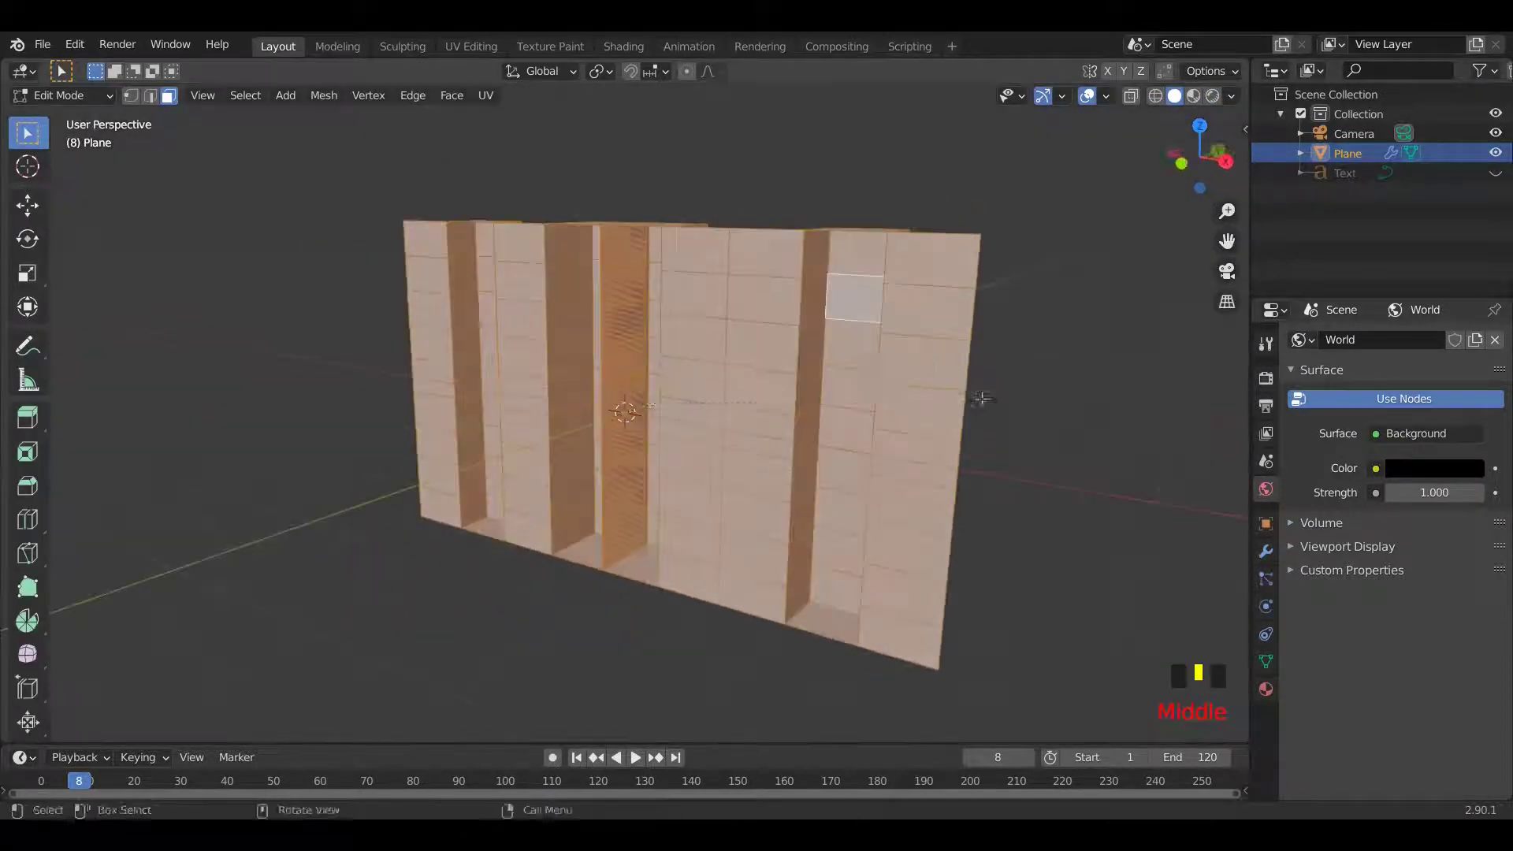
{"action": "key", "text": "s"}
{"action": "key", "text": "y"}
{"action": "key", "text": "0"}
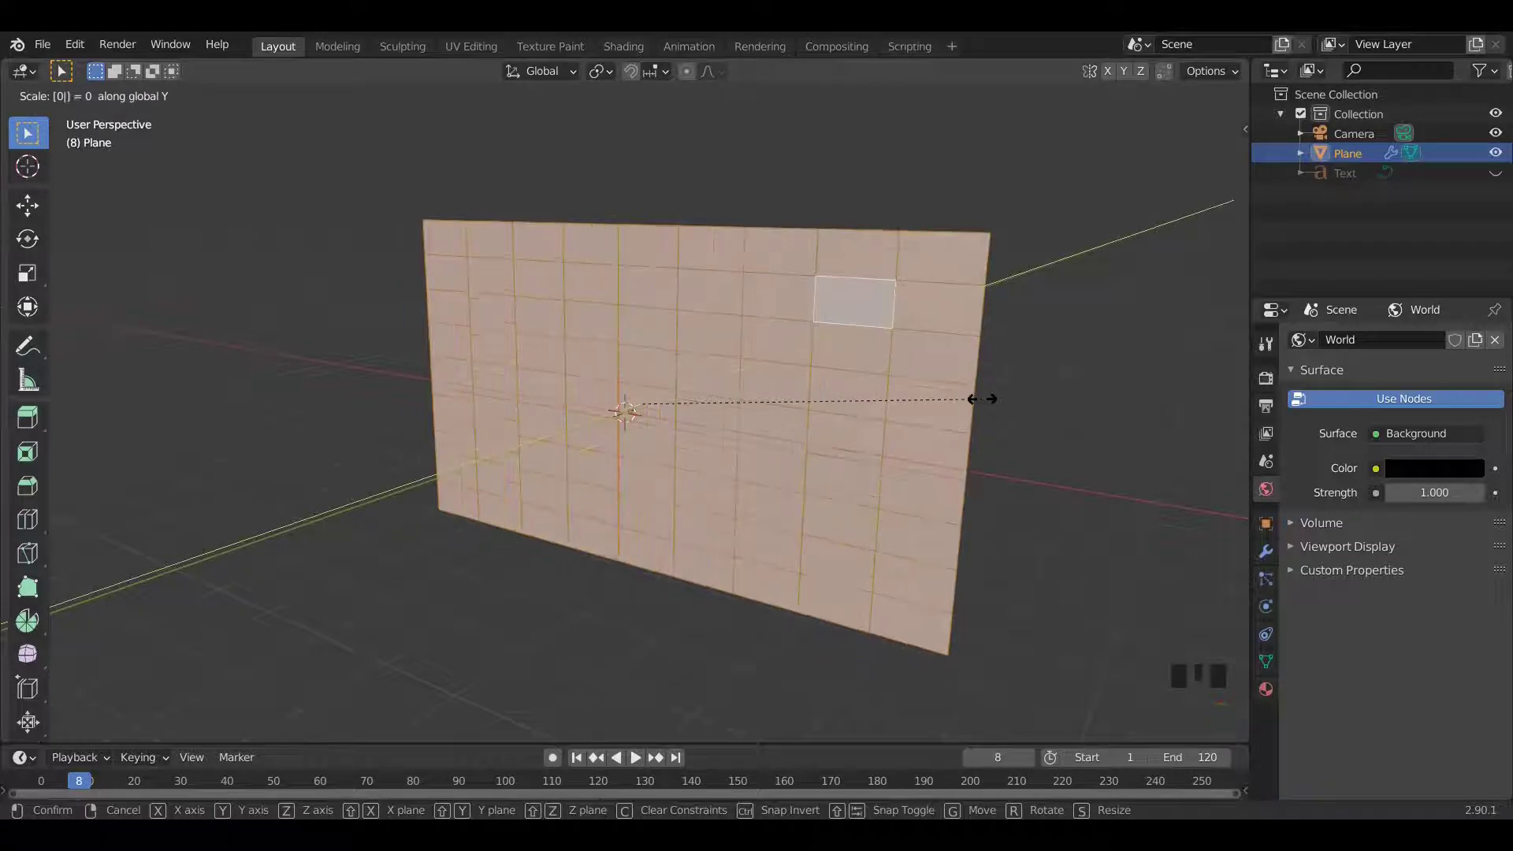
{"action": "left_click", "coordinate": [982, 399]}
{"action": "middle_click_drag", "start_coordinate": [983, 399], "coordinate": [1134, 212]}
{"action": "key", "text": "Tab"}
Replay the glow animation on the flattened grid from frame 1 through the camera with Rendered shading.
{"action": "scroll", "coordinate": [1050, 439], "scroll_direction": "down", "scroll_amount": 2}
{"action": "key", "text": "KP_0"}
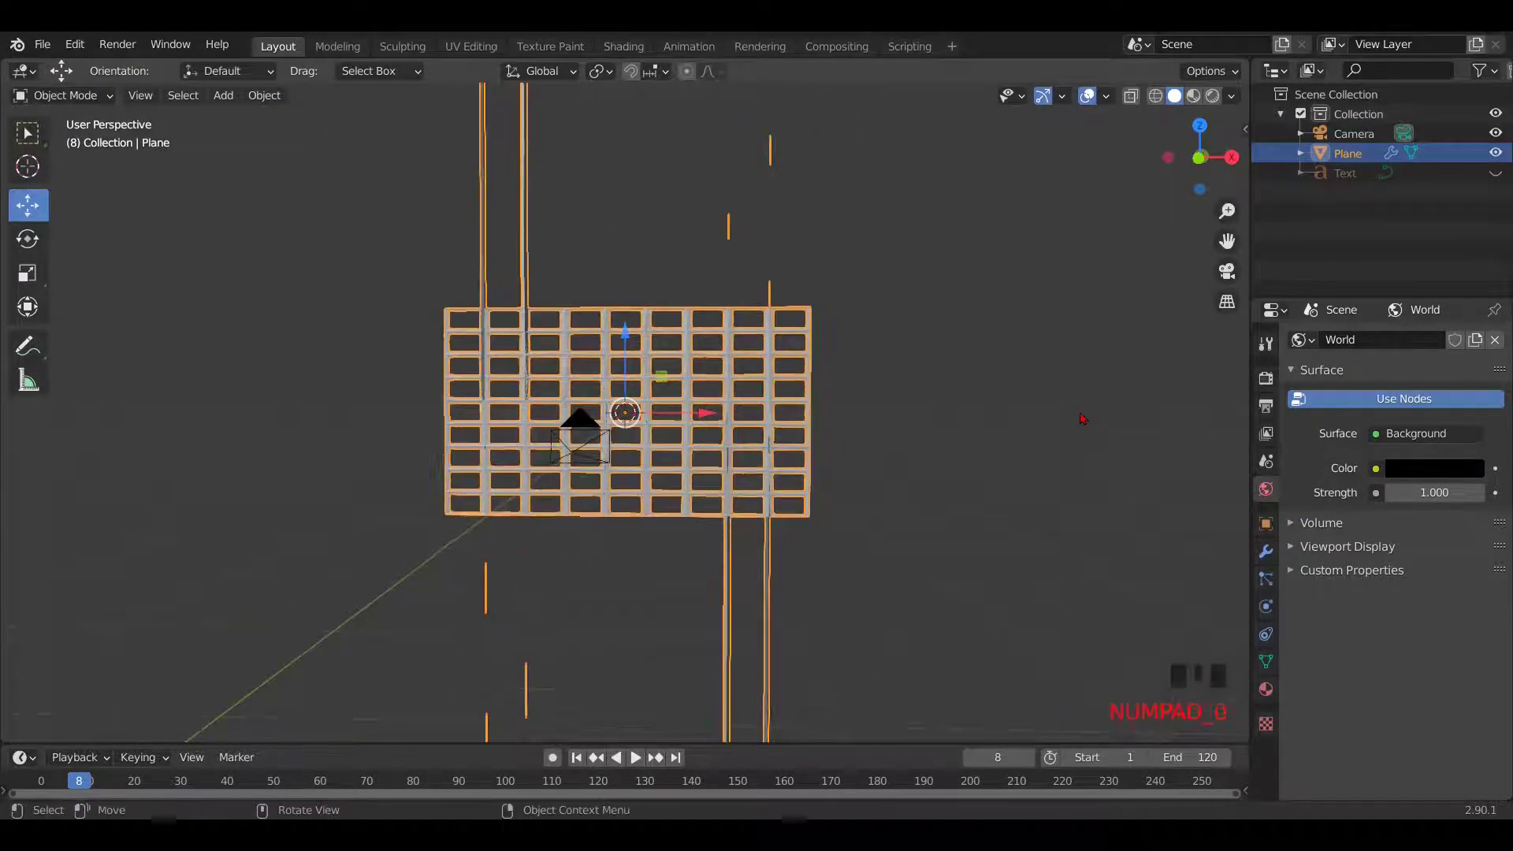
{"action": "left_click", "coordinate": [1212, 95]}
{"action": "left_click", "coordinate": [576, 757]}
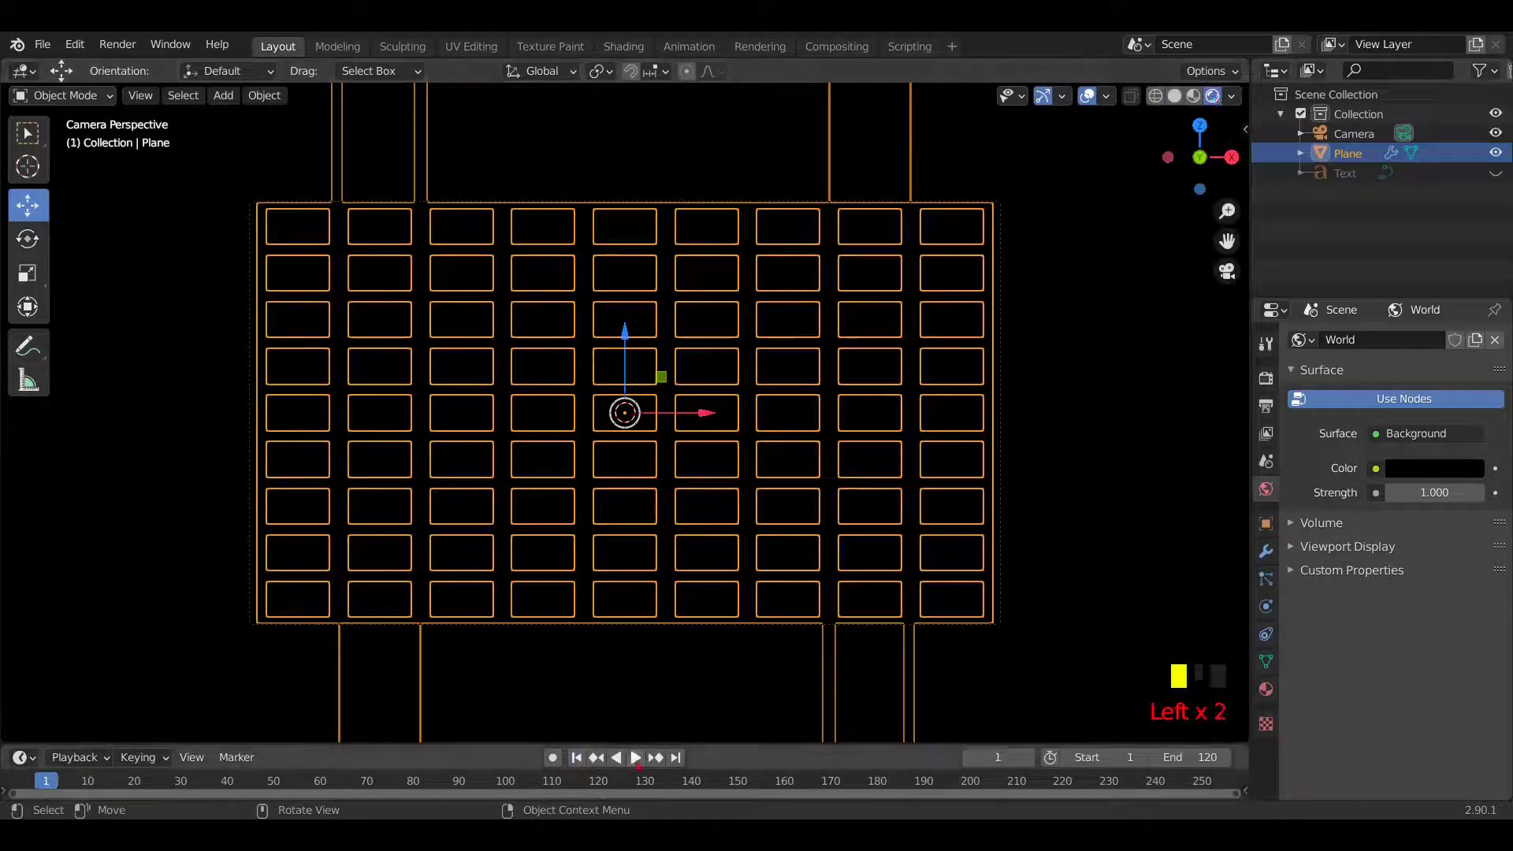
{"action": "left_click", "coordinate": [635, 757]}
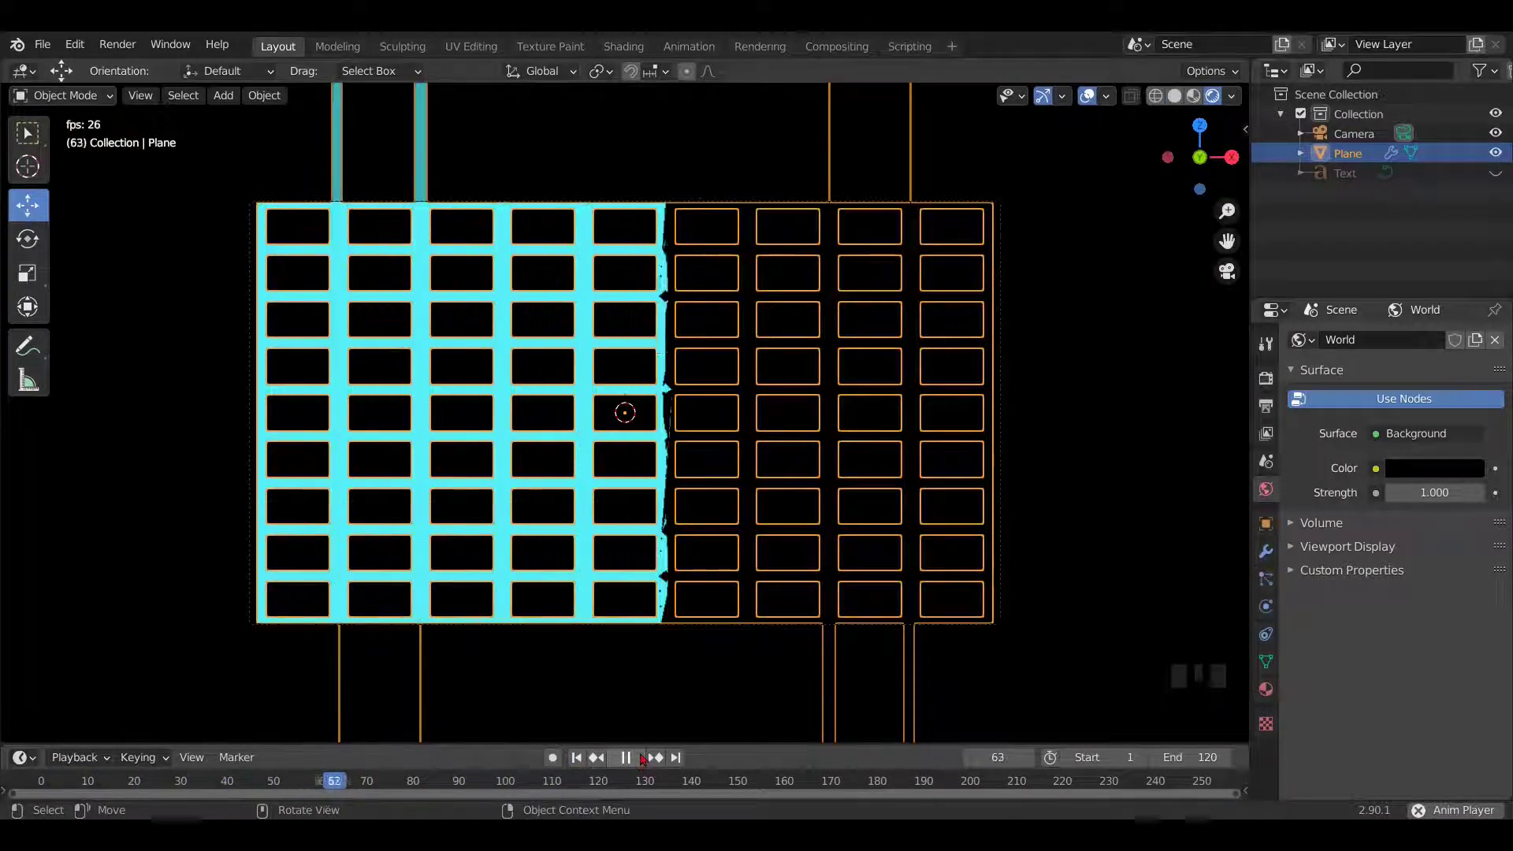
{"action": "key", "text": "space"}
Set the thickness of the plane's Wireframe modifier to 0.005 m and deselect the plane.
{"action": "left_click", "coordinate": [1266, 551]}
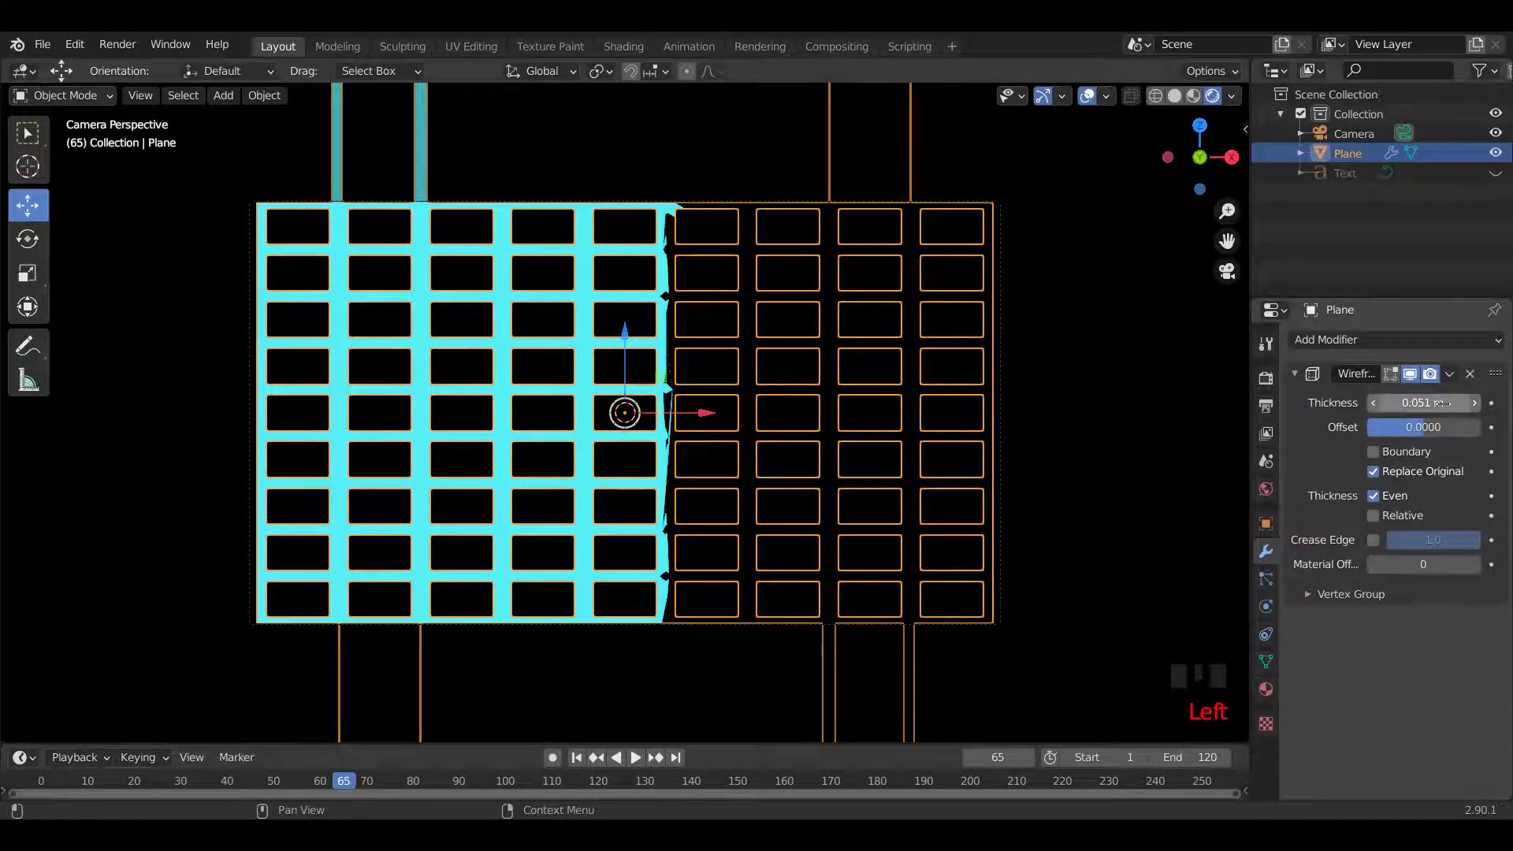
{"action": "left_click", "coordinate": [1372, 402]}
{"action": "mouse_move", "coordinate": [1422, 403]}
{"action": "left_mouse_down"}
{"action": "mouse_move", "coordinate": [1387, 403]}
{"action": "mouse_move", "coordinate": [1415, 402]}
{"action": "left_mouse_up"}
{"action": "left_click", "coordinate": [1132, 373]}
{"action": "key", "text": "Left"}
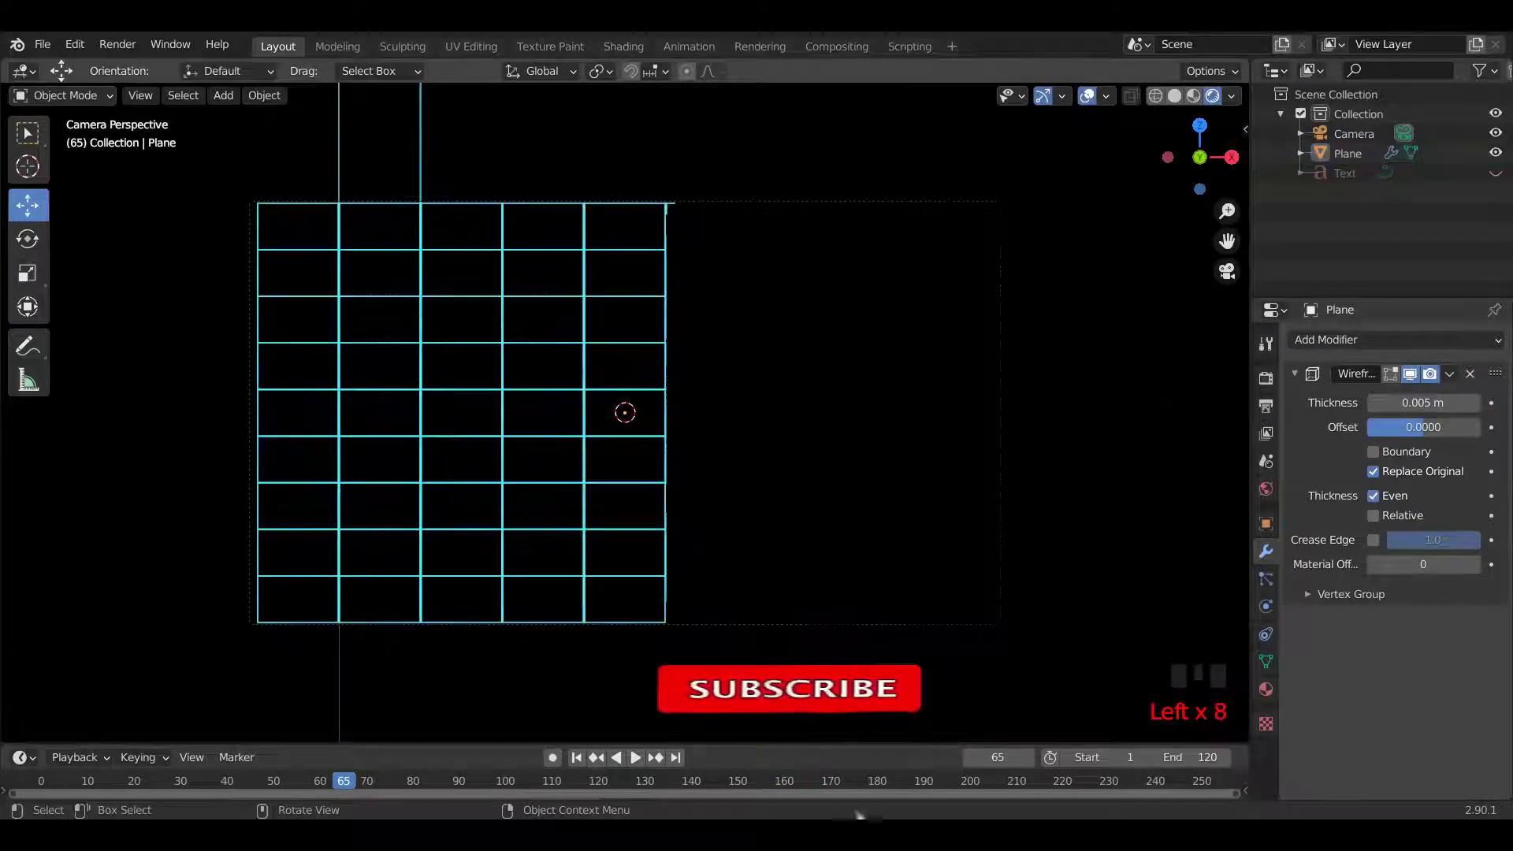
Play the animation from the start to check the glow on the thinner wireframe grid.
{"action": "left_click", "coordinate": [576, 758]}
{"action": "key", "text": "space"}
{"action": "scroll", "coordinate": [624, 413], "scroll_direction": "up", "scroll_amount": 2}
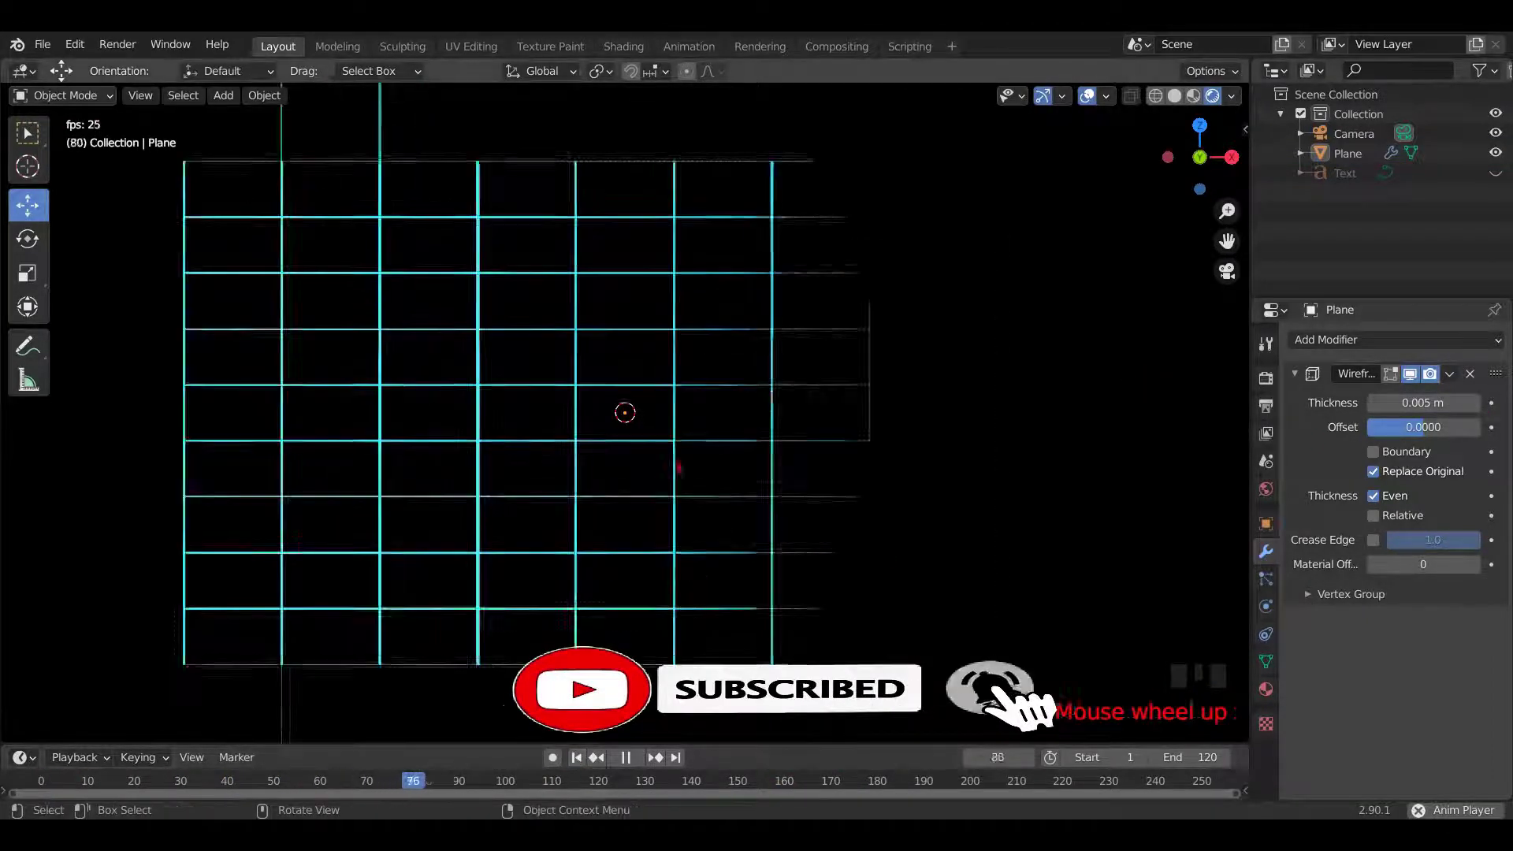
{"action": "key", "text": "Left"}
Unhide the HAPPY NEW YEAR text object and inspect it against the grid in Solid and Rendered shading.
{"action": "left_click", "coordinate": [1174, 95]}
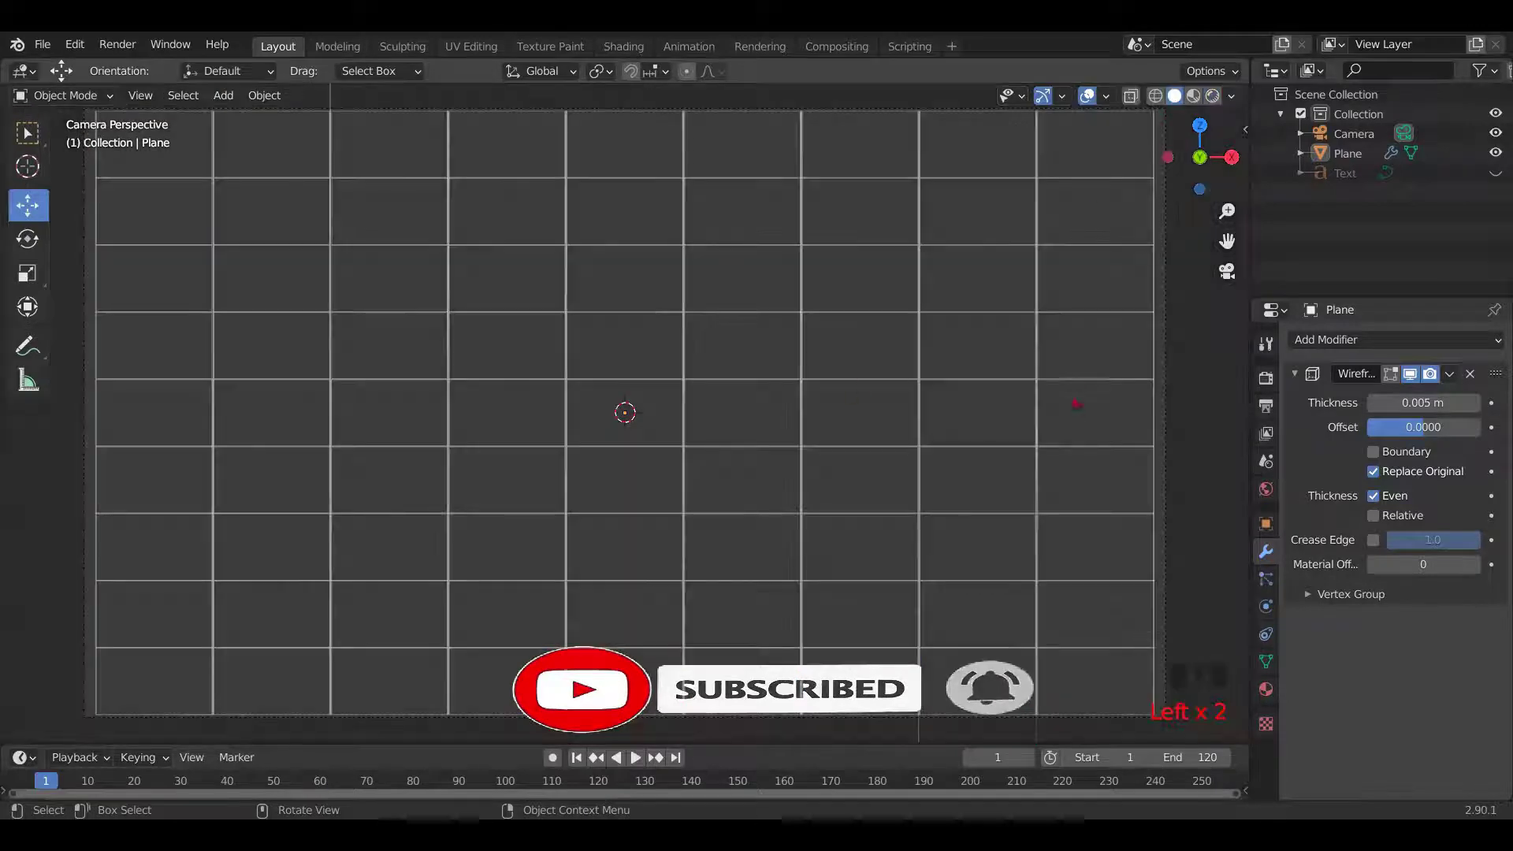
{"action": "left_click", "coordinate": [1345, 172]}
{"action": "left_click", "coordinate": [1495, 172]}
{"action": "middle_click_drag", "start_coordinate": [1024, 410], "coordinate": [1132, 180]}
{"action": "left_click", "coordinate": [1212, 95]}
{"action": "scroll", "coordinate": [1000, 395], "scroll_direction": "up", "scroll_amount": 2}
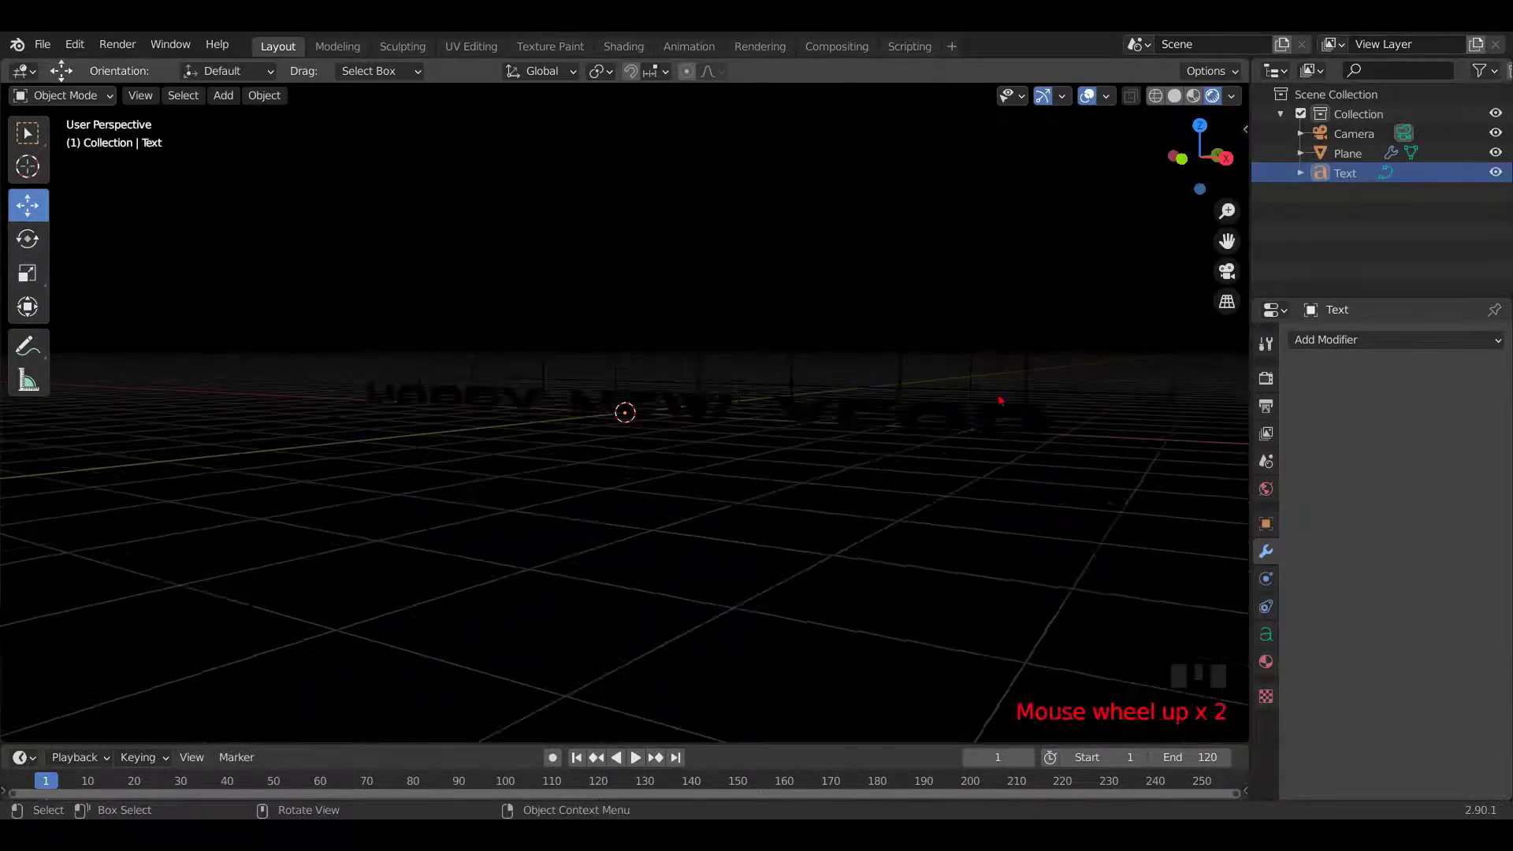
{"action": "scroll", "coordinate": [1083, 114], "scroll_direction": "down", "scroll_amount": 1}
Switch to the Shading workspace in camera view with Material Preview shading and move the playhead to frame 5.
{"action": "left_click", "coordinate": [609, 46]}
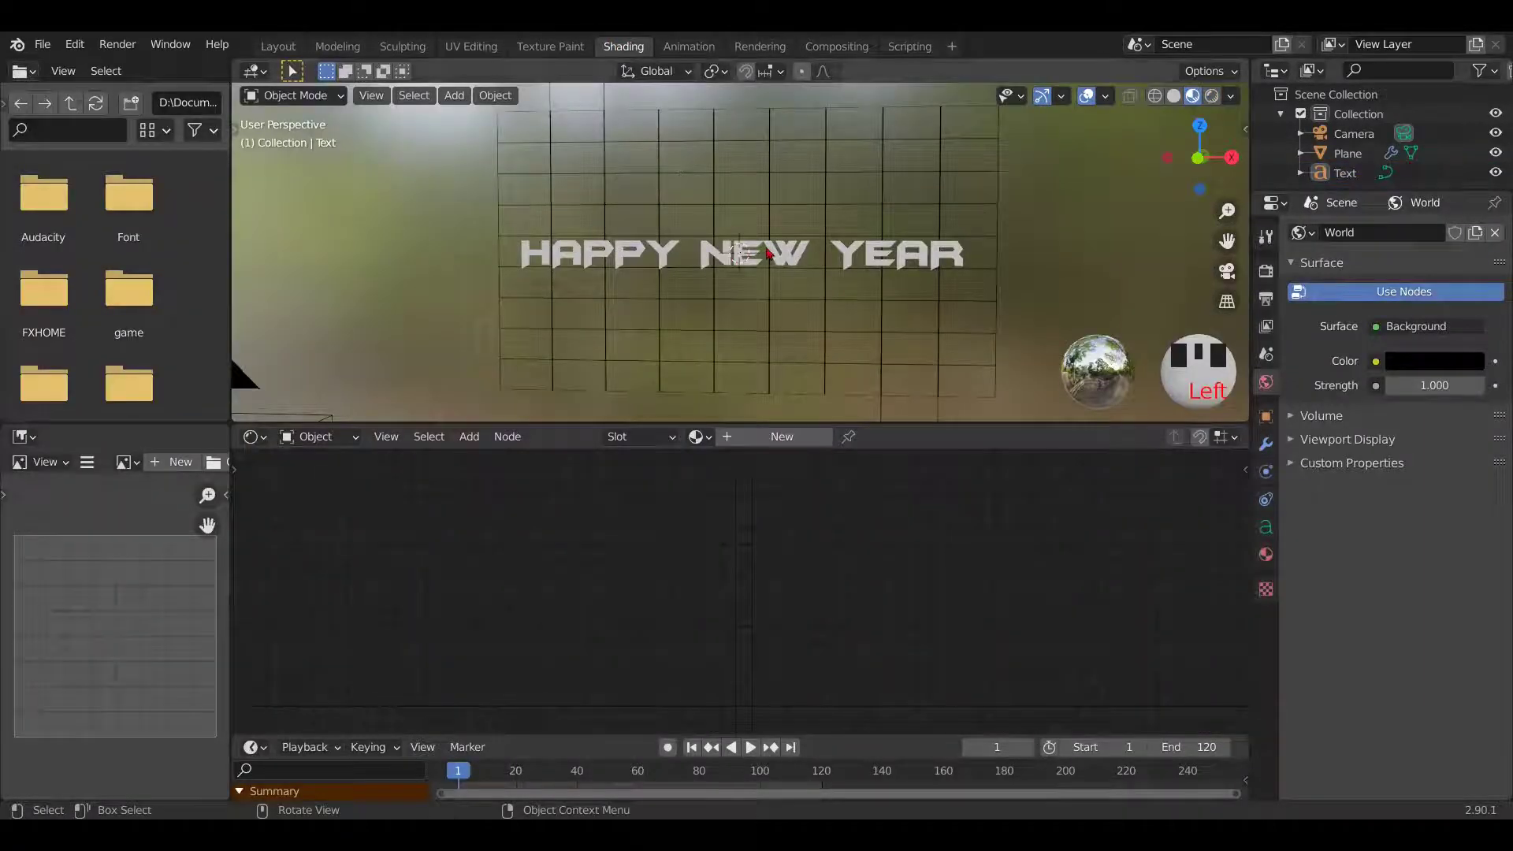
{"action": "key", "text": "KP_0"}
{"action": "scroll", "coordinate": [768, 252], "scroll_direction": "up", "scroll_amount": 2}
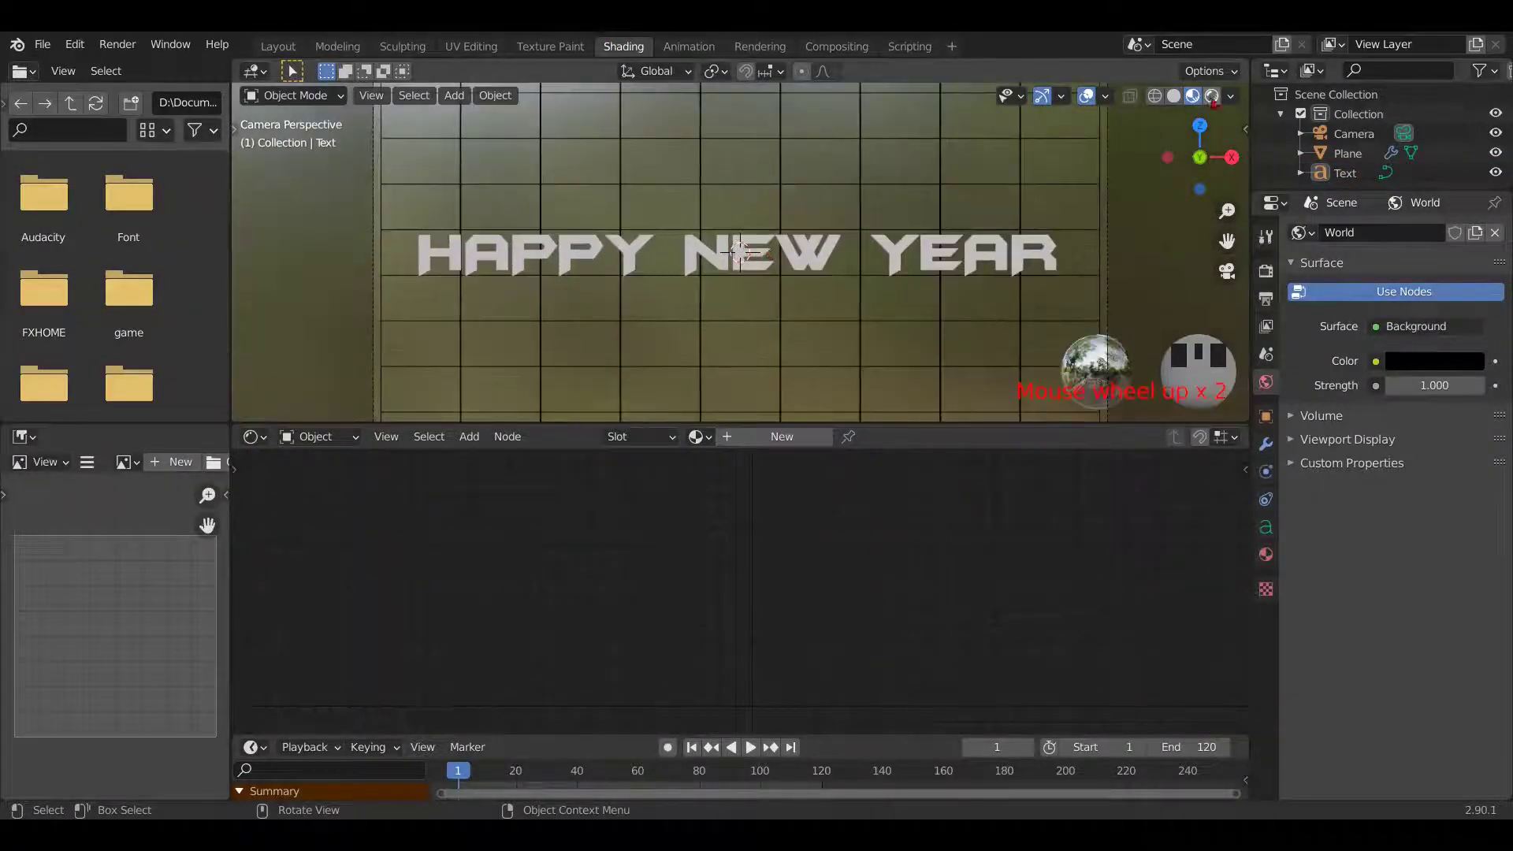
{"action": "left_click", "coordinate": [740, 252]}
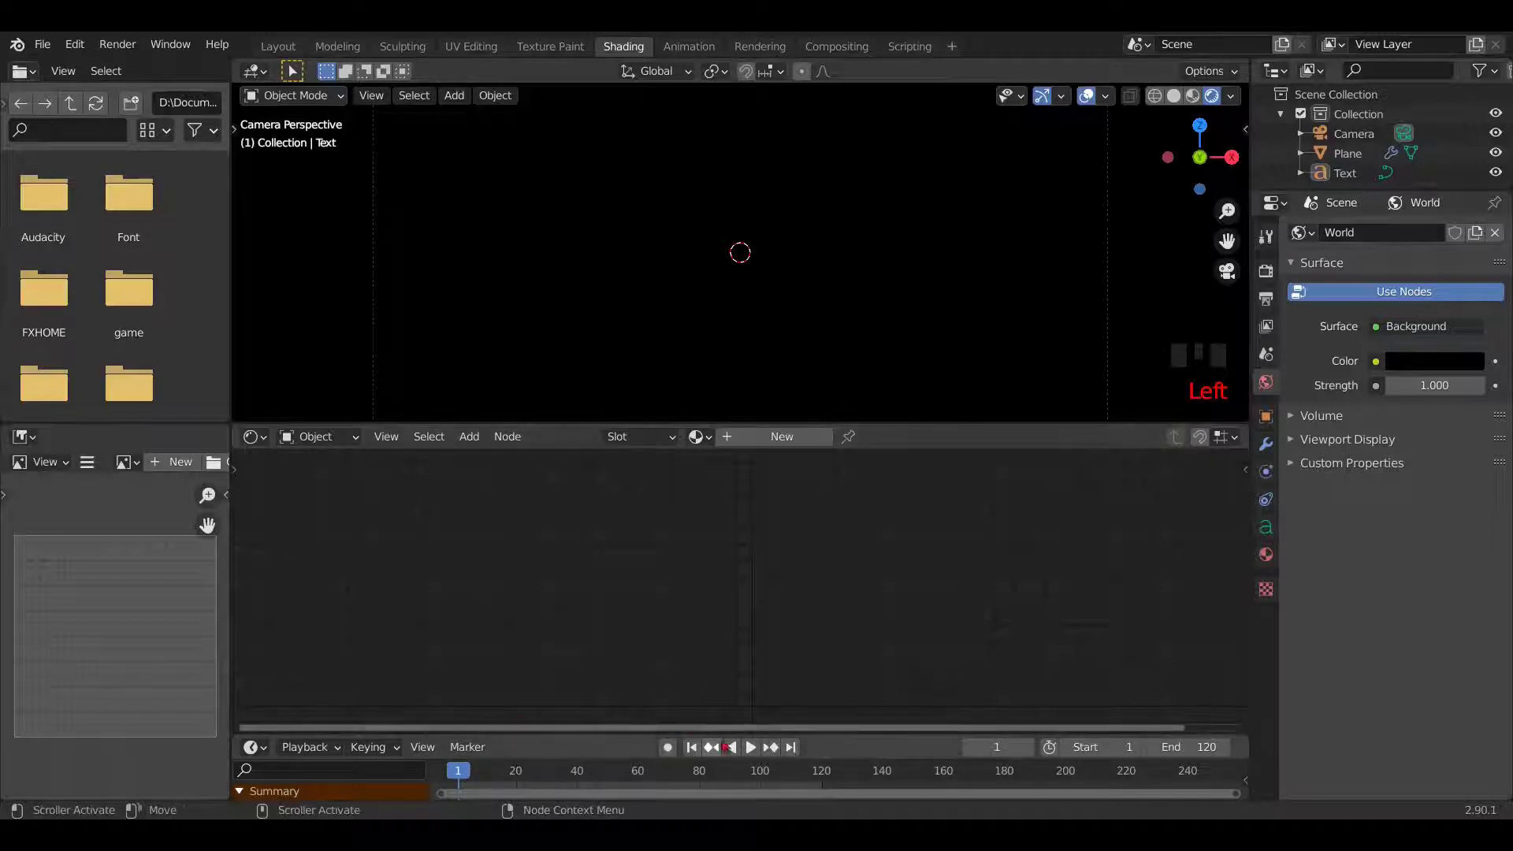
{"action": "left_click", "coordinate": [1192, 96]}
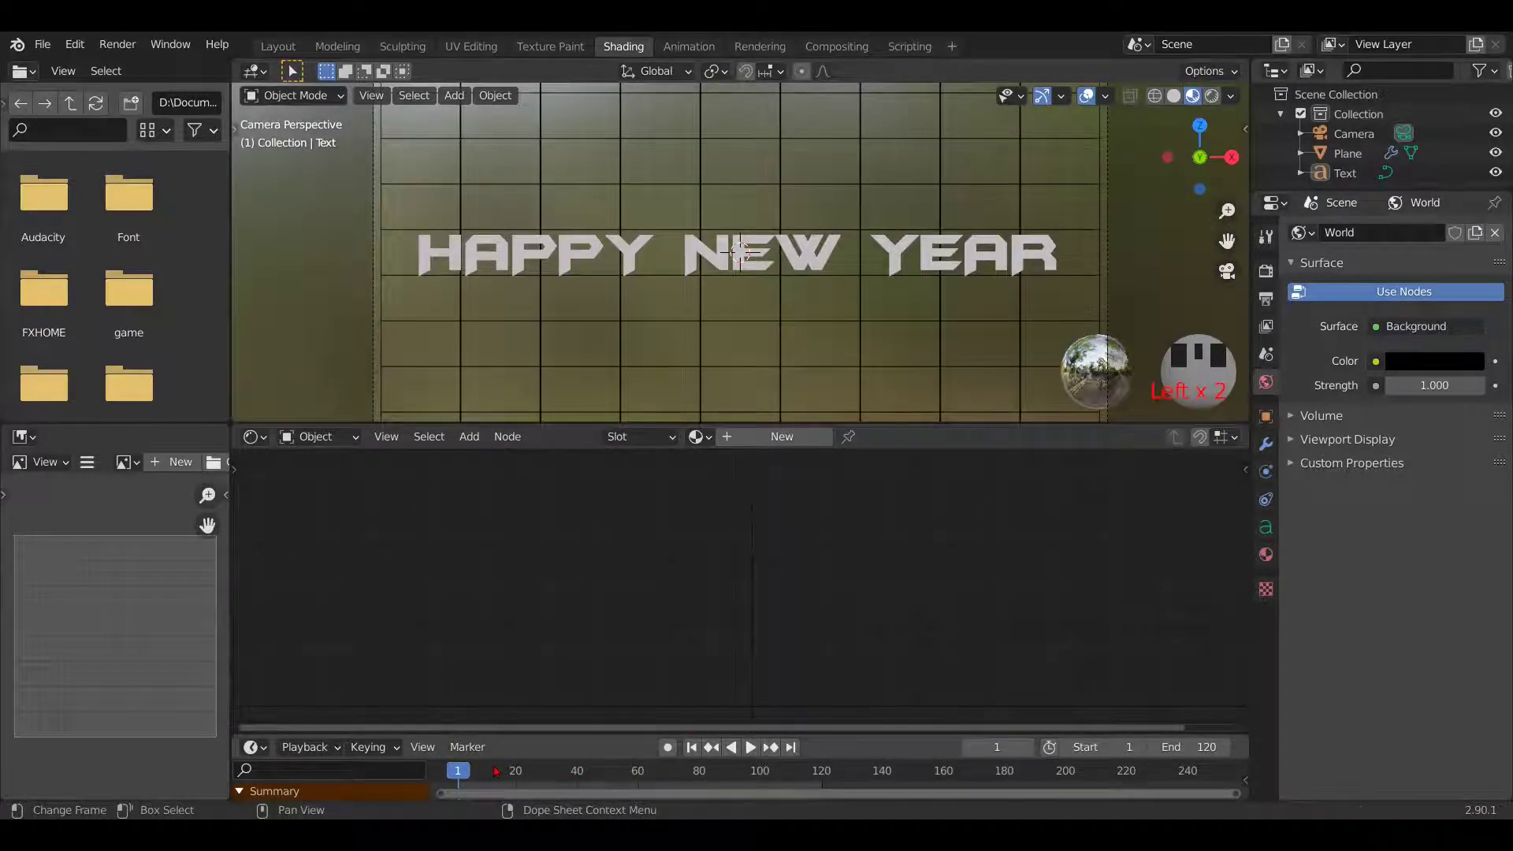
{"action": "key", "text": "space"}
{"action": "left_click_drag", "start_coordinate": [495, 769], "coordinate": [482, 776]}
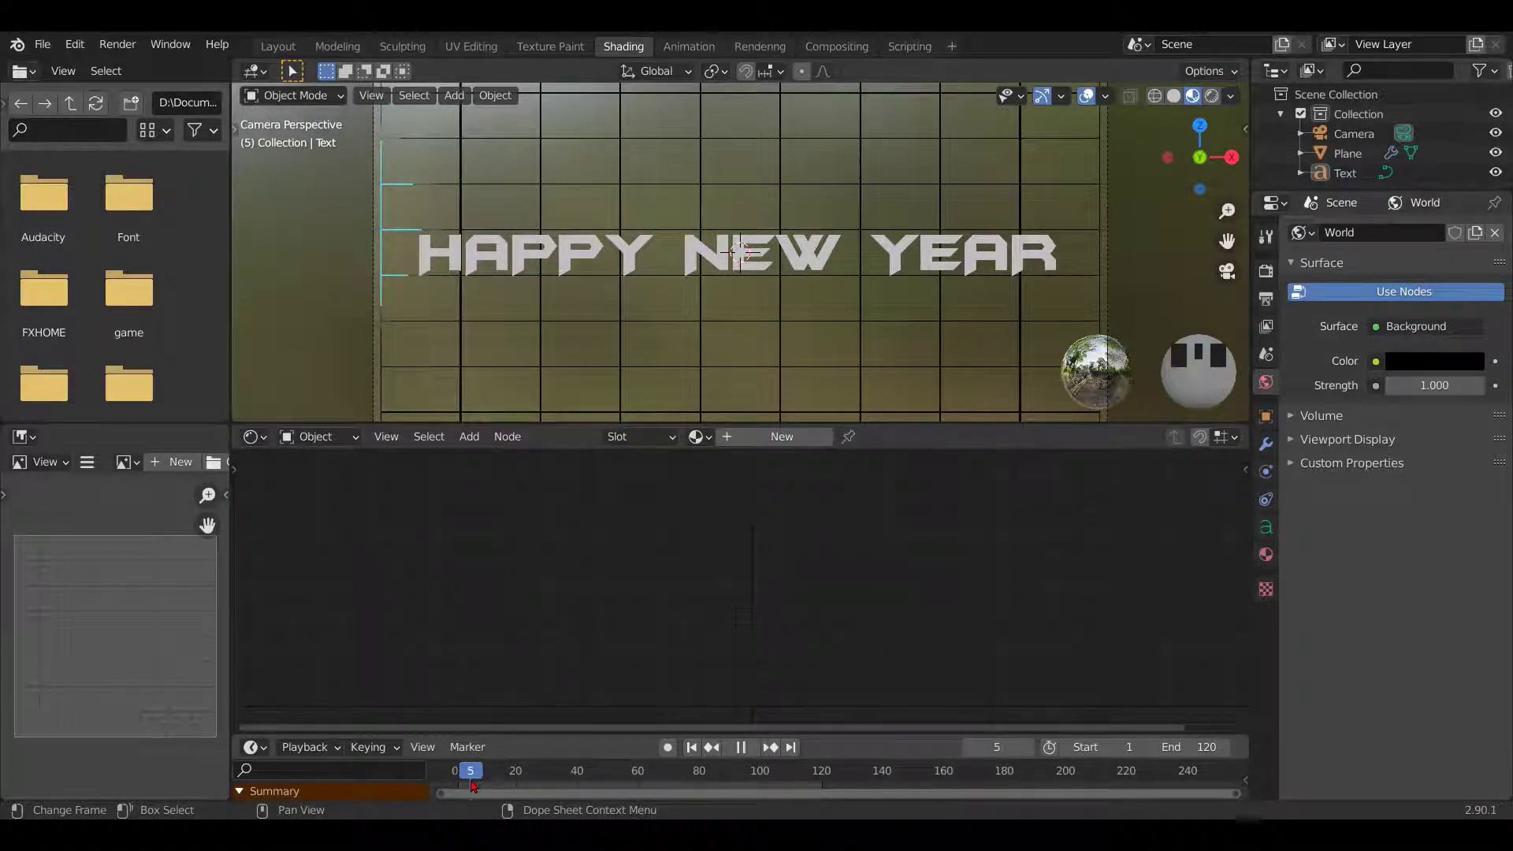
{"action": "key", "text": "space"}
Give the HAPPY NEW YEAR text a new material and delete its Principled BSDF node.
{"action": "left_click", "coordinate": [475, 262]}
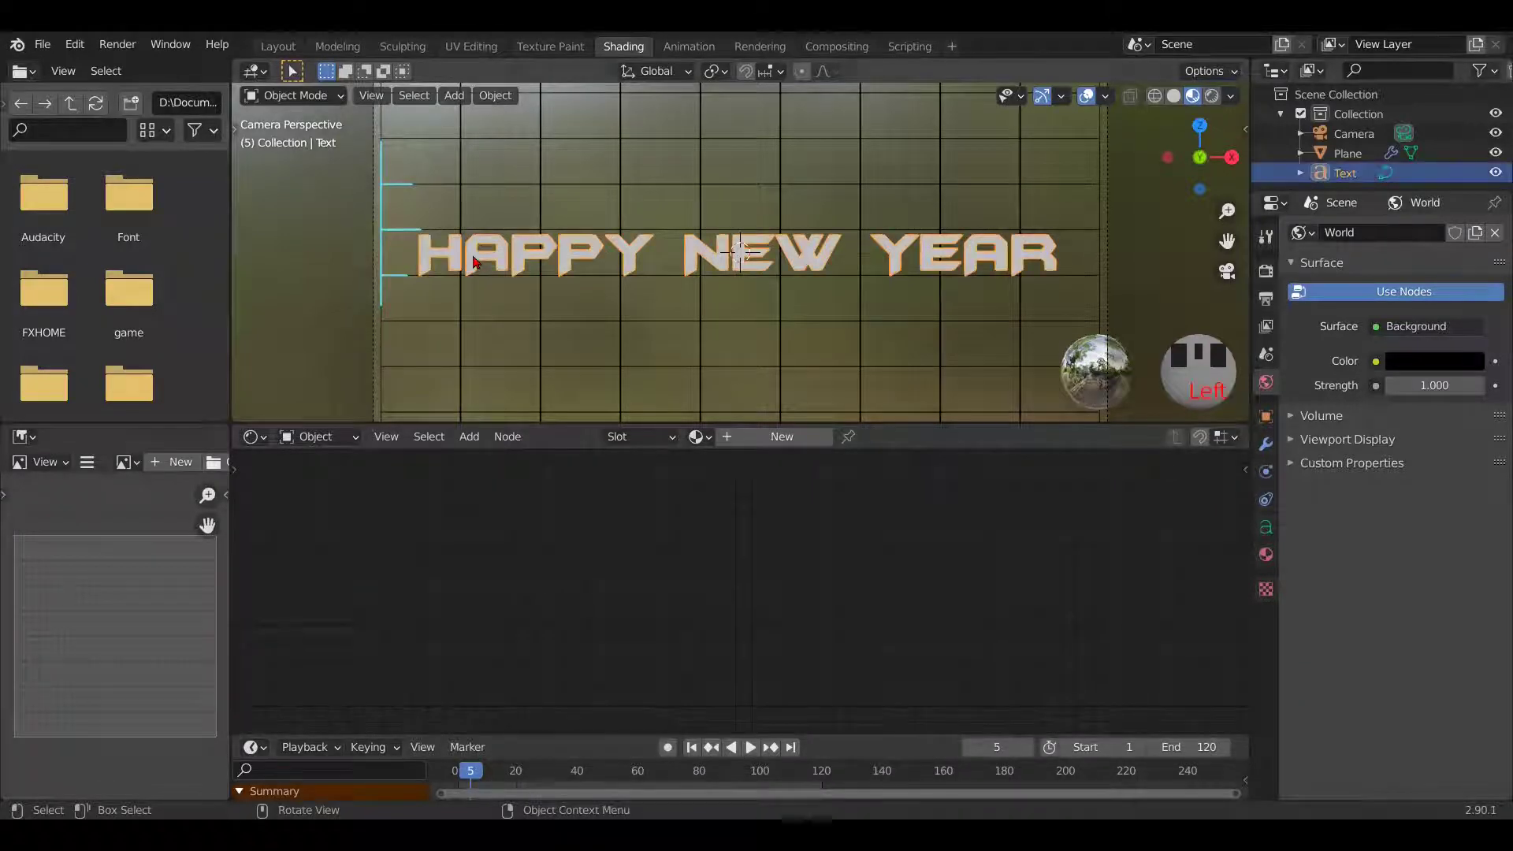
{"action": "left_click", "coordinate": [782, 437]}
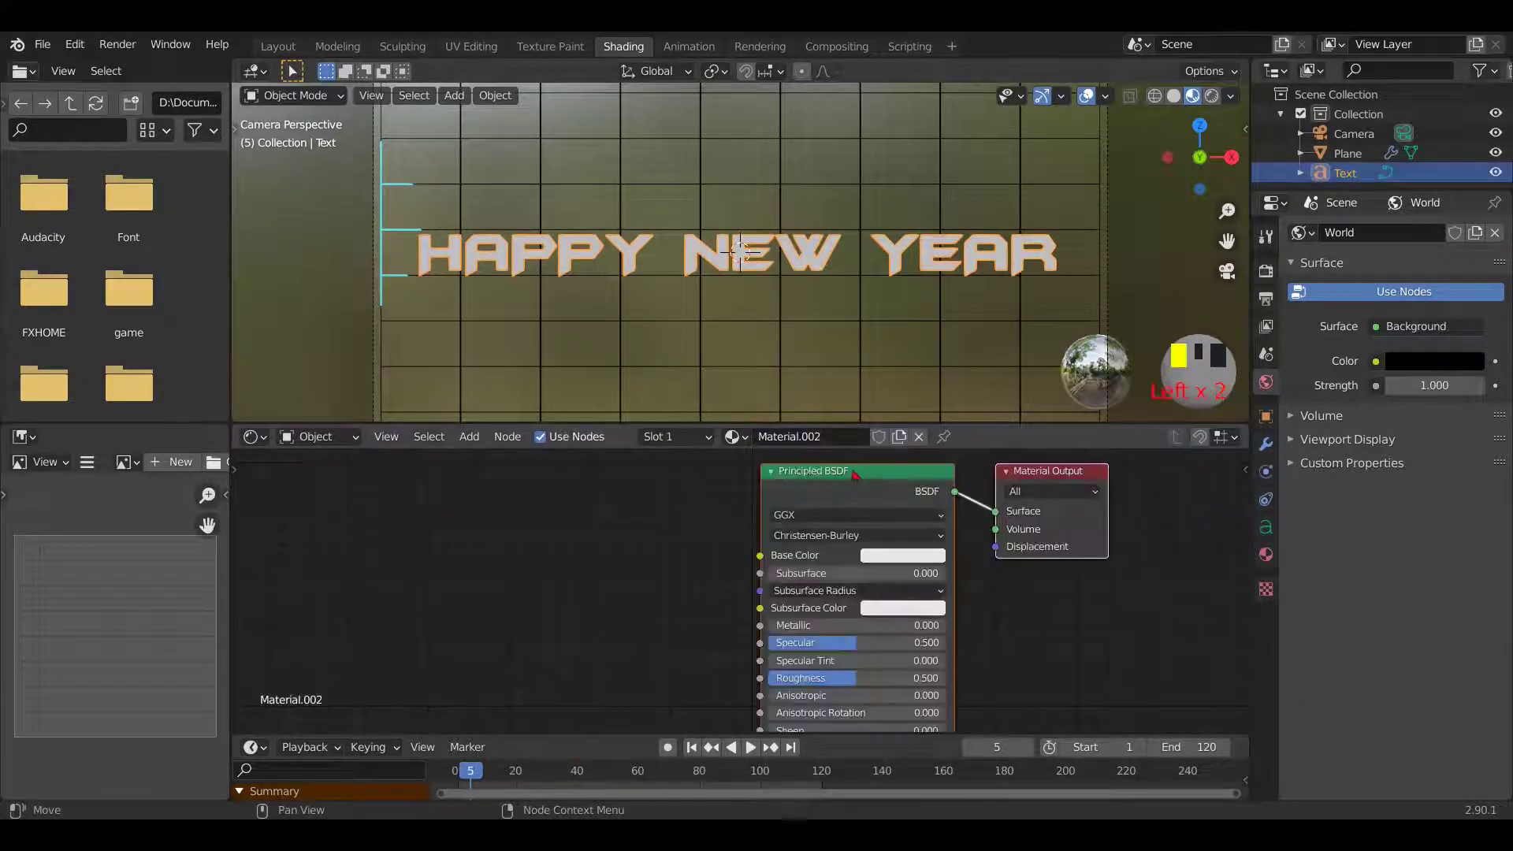
{"action": "key", "text": "x"}
Add a Geometry node to the text material and connect its Position output to the Material Output's Surface.
{"action": "key", "text": "shift+a"}
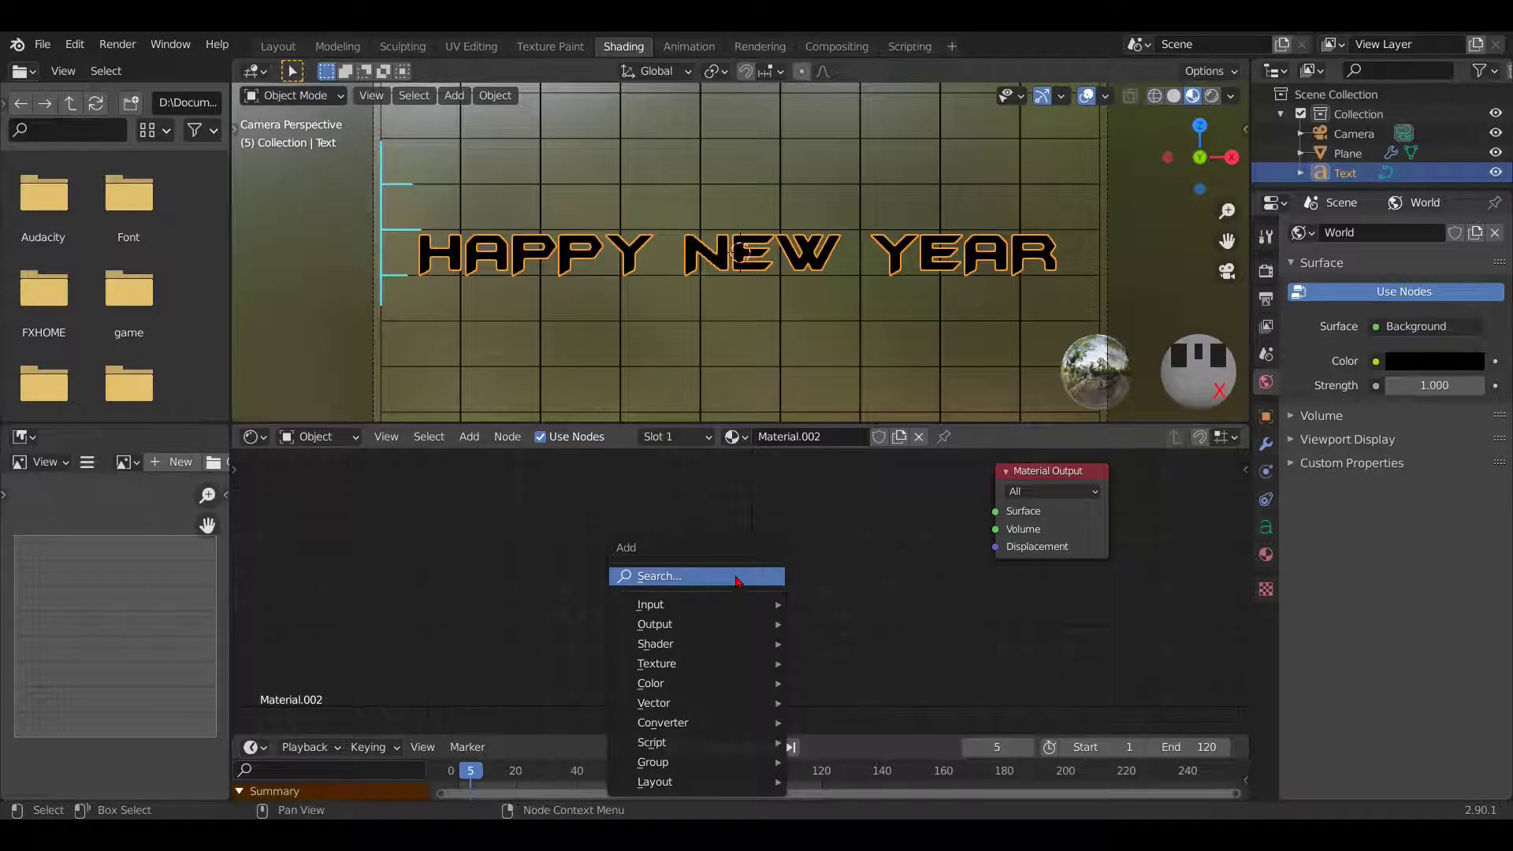
{"action": "left_click", "coordinate": [739, 579]}
{"action": "type", "text": "geo"}
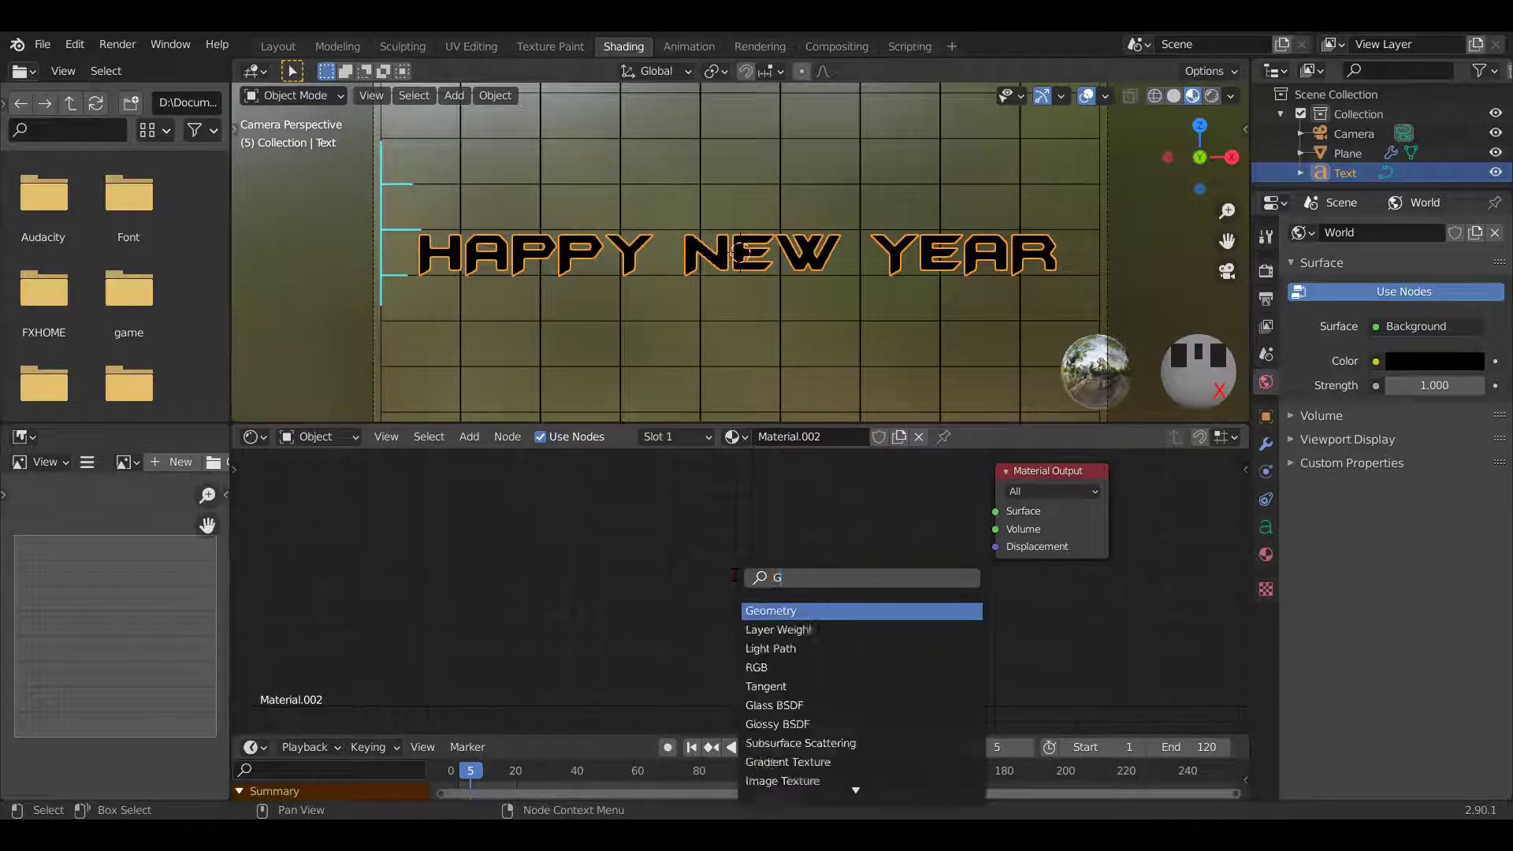
{"action": "key", "text": "Return"}
{"action": "left_click", "coordinate": [630, 540]}
{"action": "left_click_drag", "start_coordinate": [609, 512], "coordinate": [995, 511]}
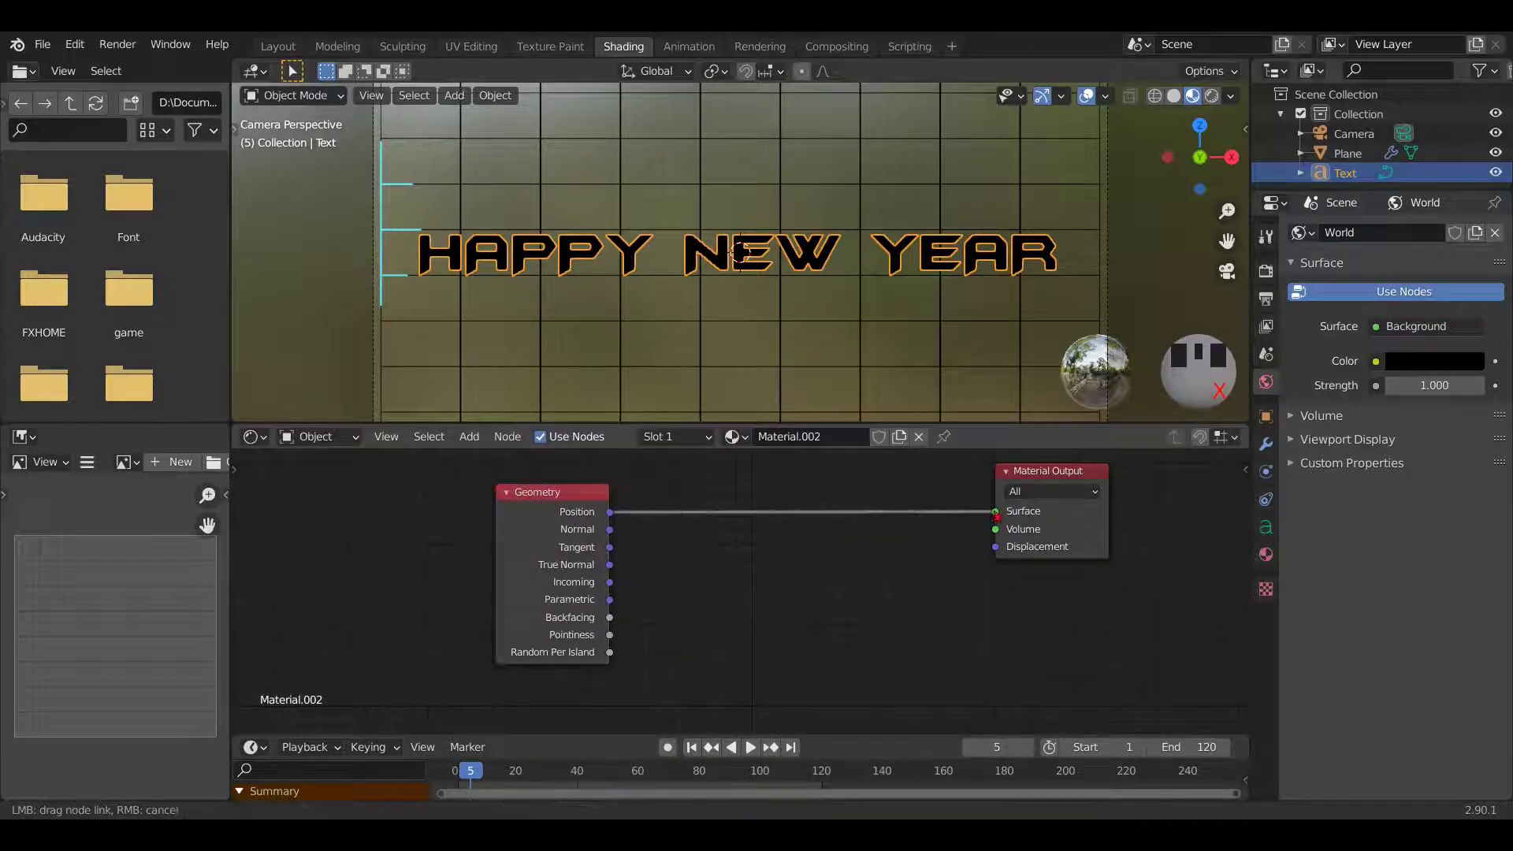
Insert a Separate XYZ node after the Geometry node, feeding its X output to the Material Output's Surface.
{"action": "key", "text": "shift+a"}
{"action": "left_click", "coordinate": [738, 563]}
{"action": "type", "text": "SEP"}
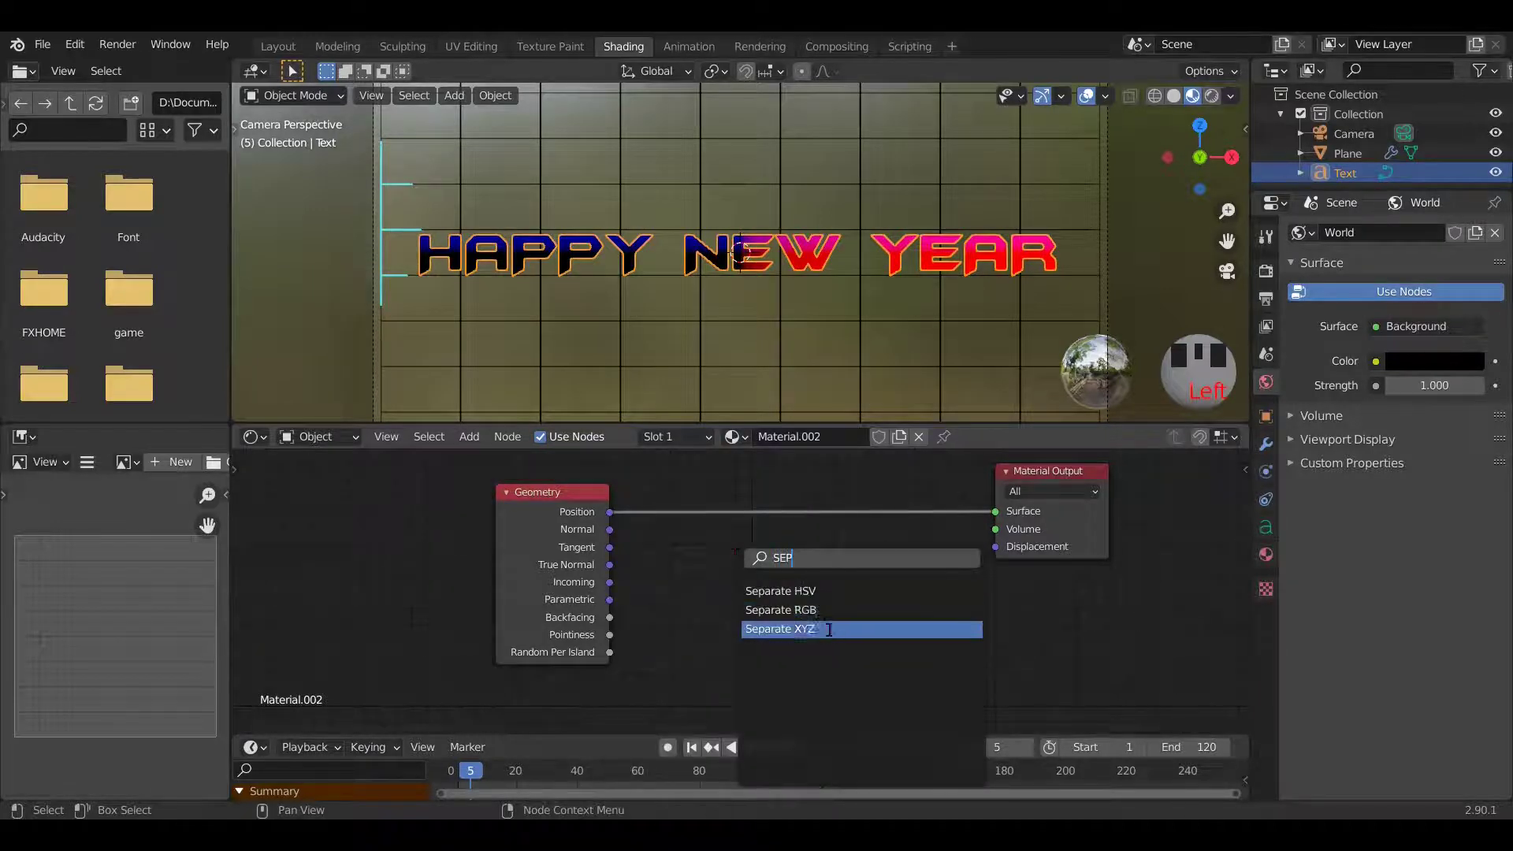
{"action": "left_click", "coordinate": [828, 630]}
{"action": "left_click", "coordinate": [748, 583]}
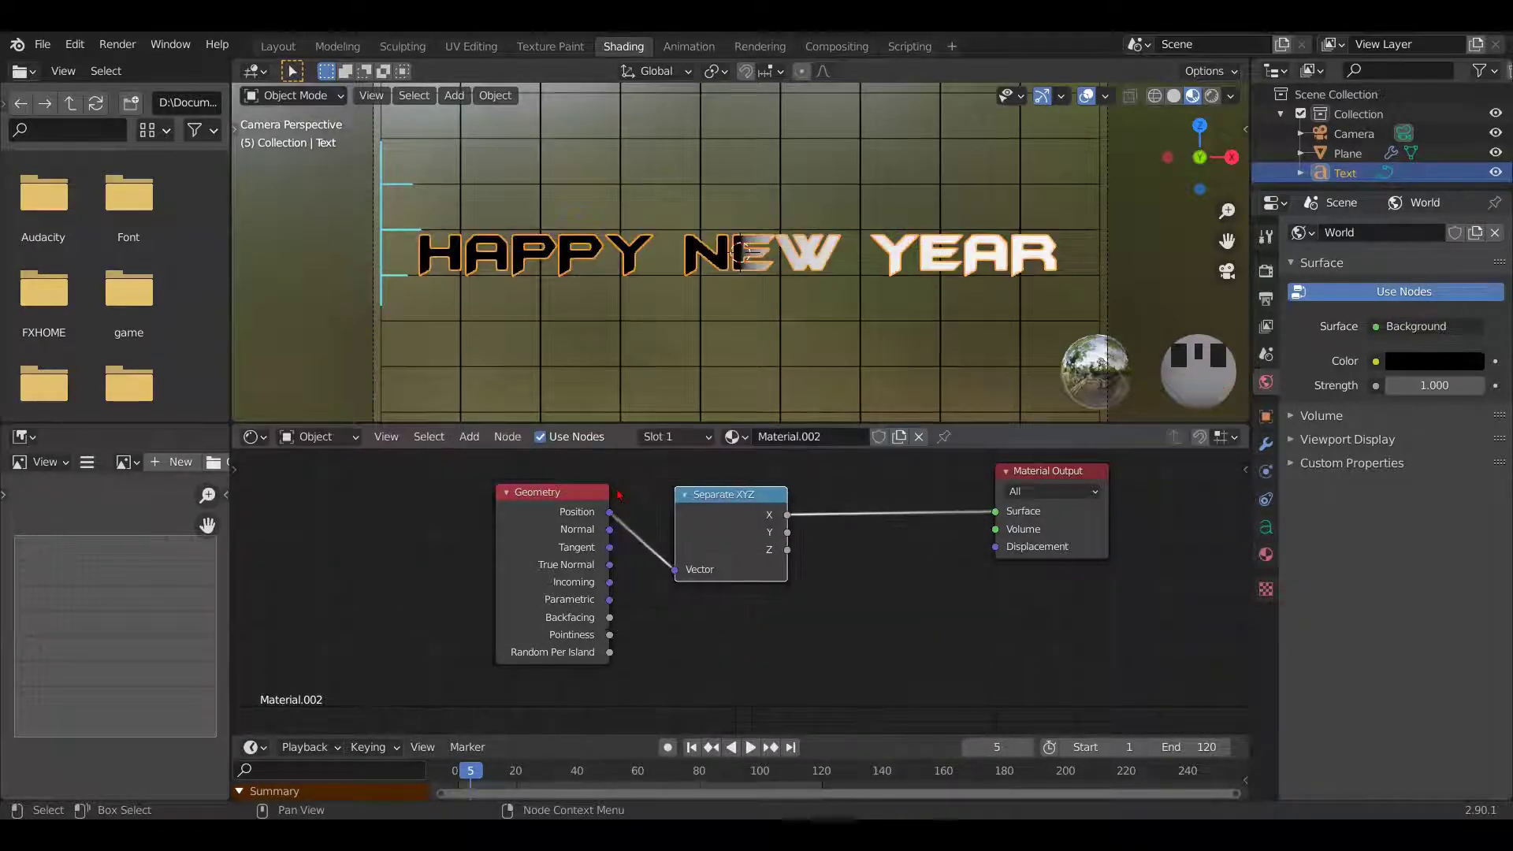
{"action": "left_click_drag", "start_coordinate": [726, 497], "coordinate": [521, 483]}
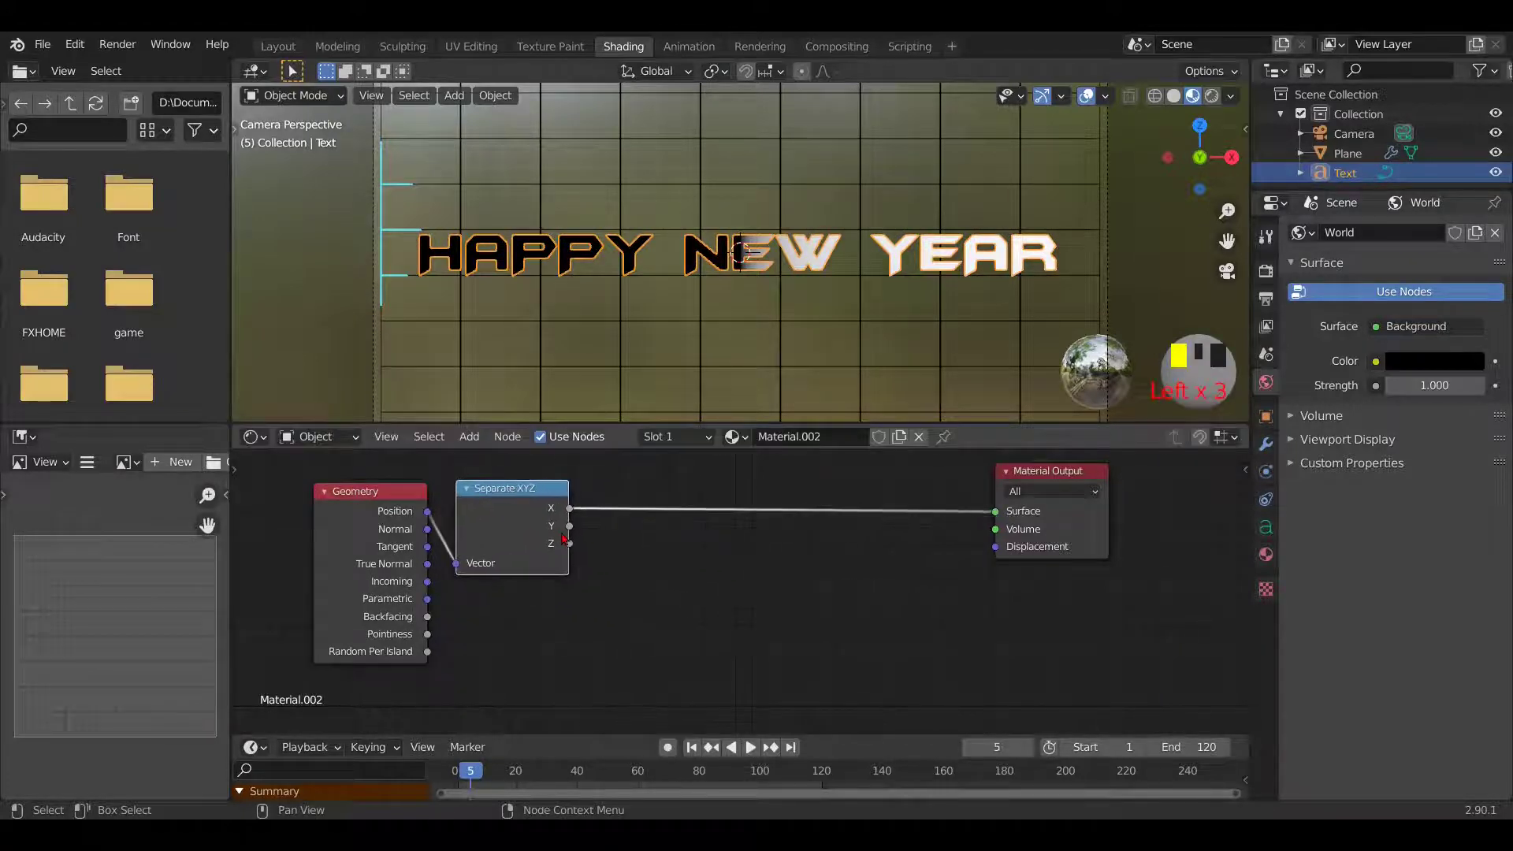
Insert a Math node set to Add between the Separate XYZ node's X output and the Material Output.
{"action": "key", "text": "shift+a"}
{"action": "left_click", "coordinate": [564, 539]}
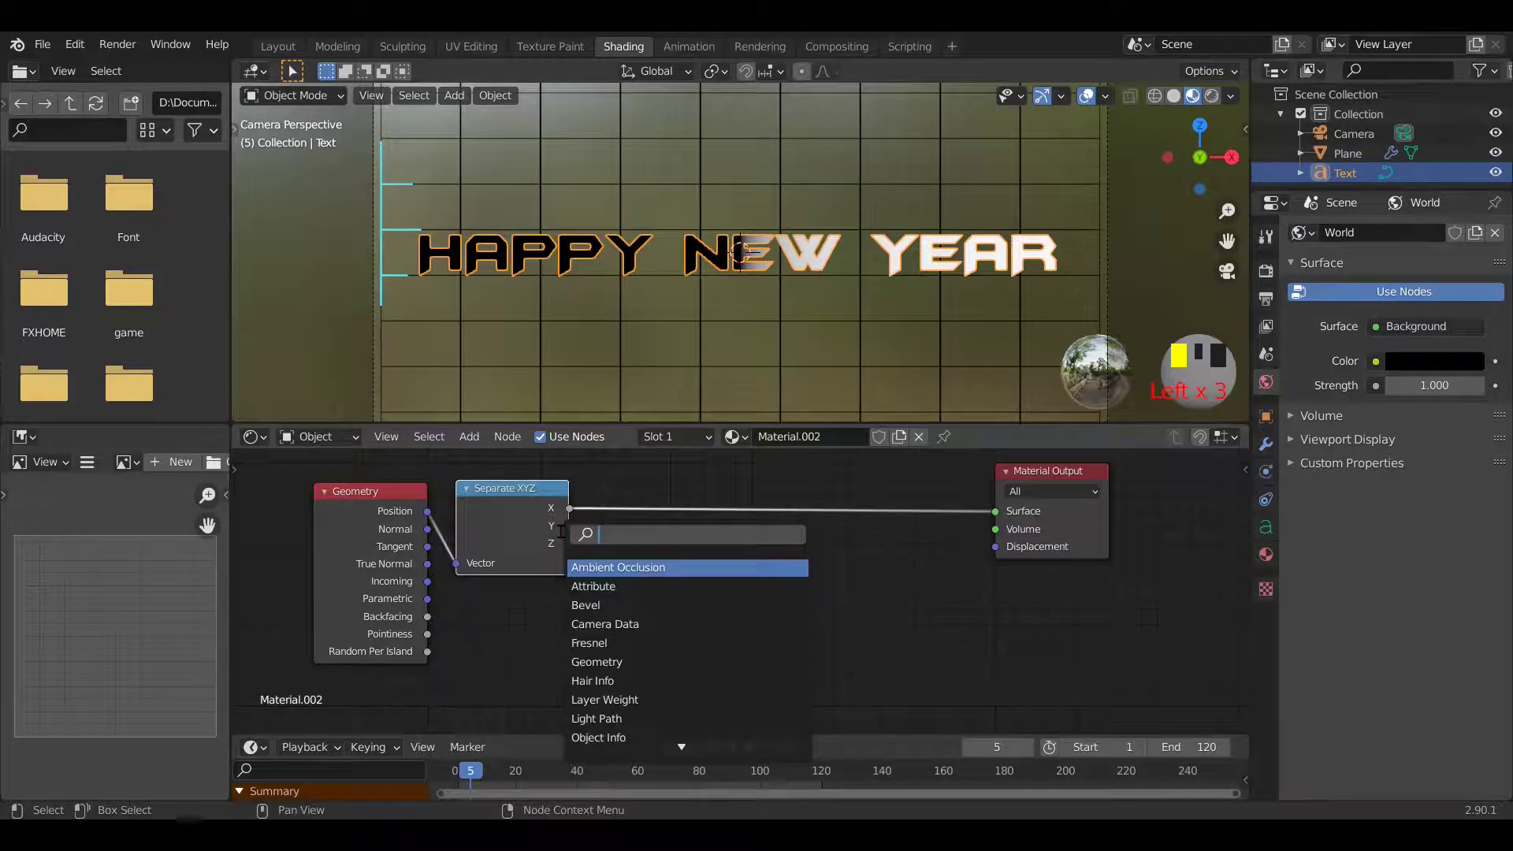
{"action": "type", "text": "MAT"}
{"action": "left_click", "coordinate": [607, 588]}
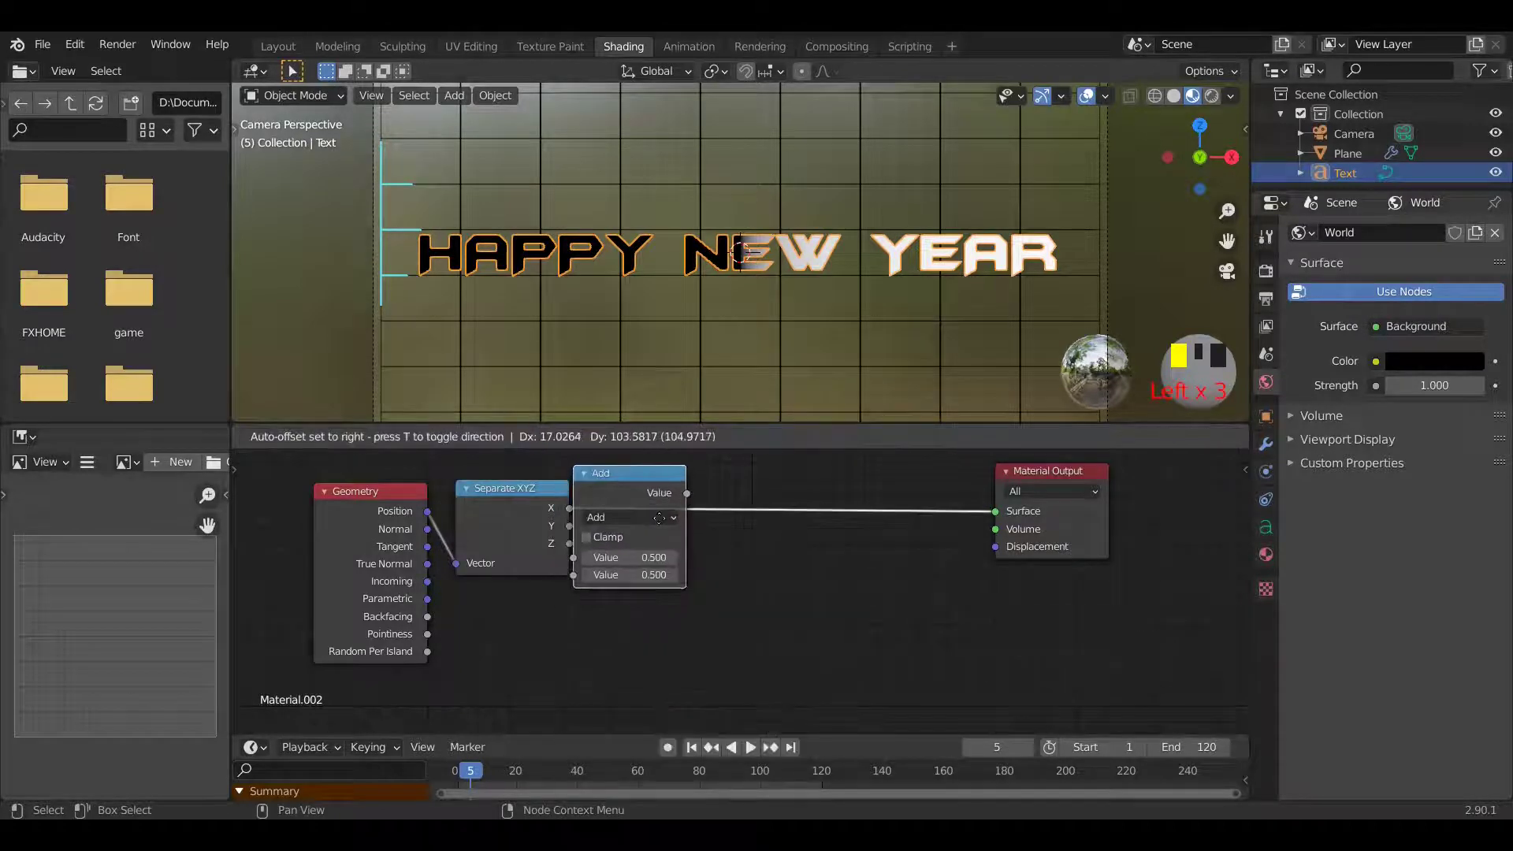
{"action": "left_click", "coordinate": [675, 531]}
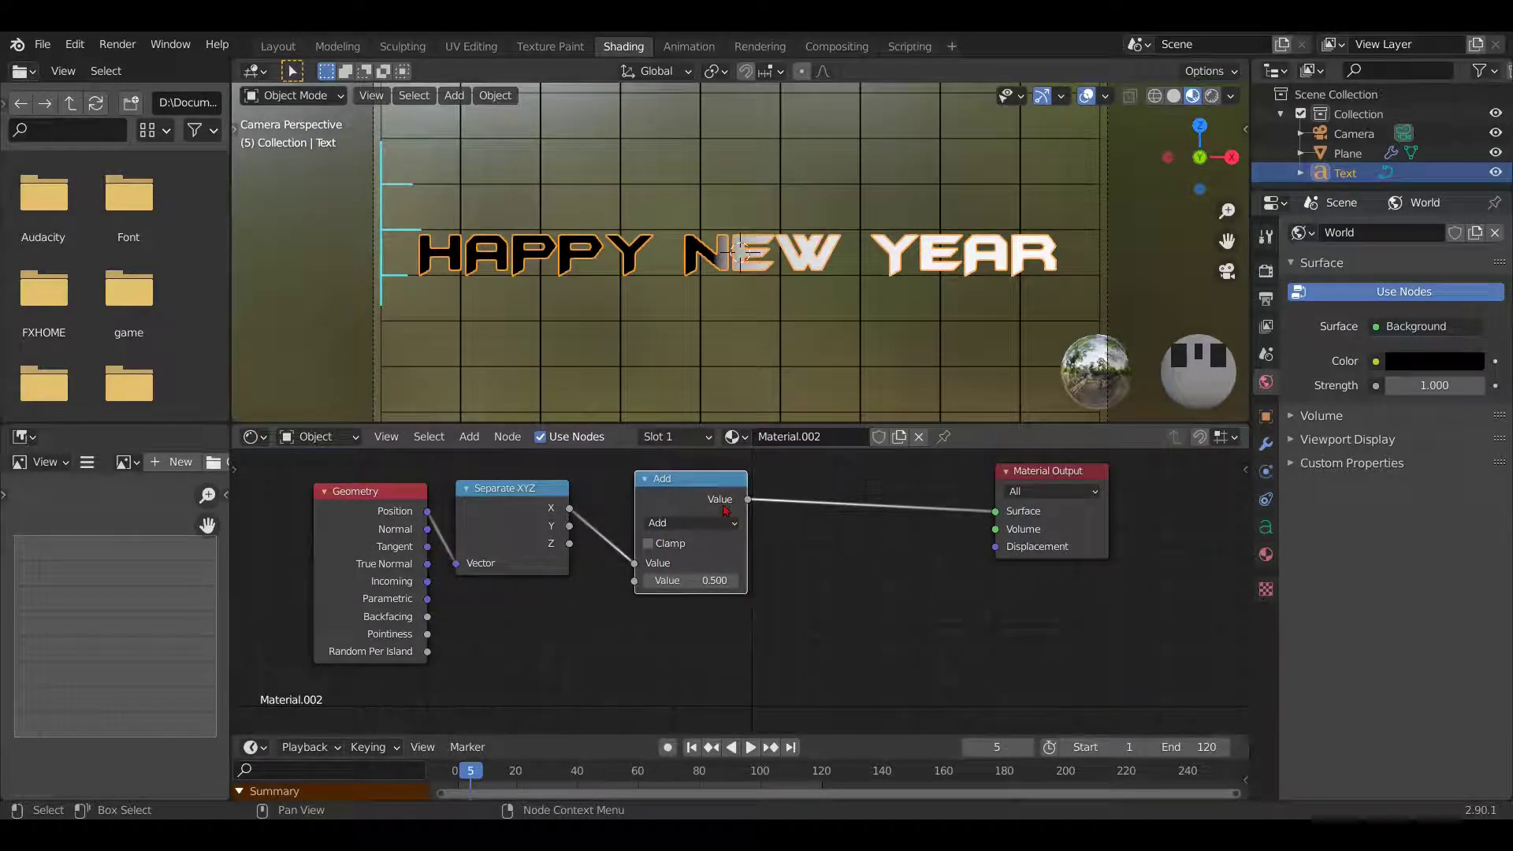
{"action": "left_click_drag", "start_coordinate": [705, 491], "coordinate": [682, 497]}
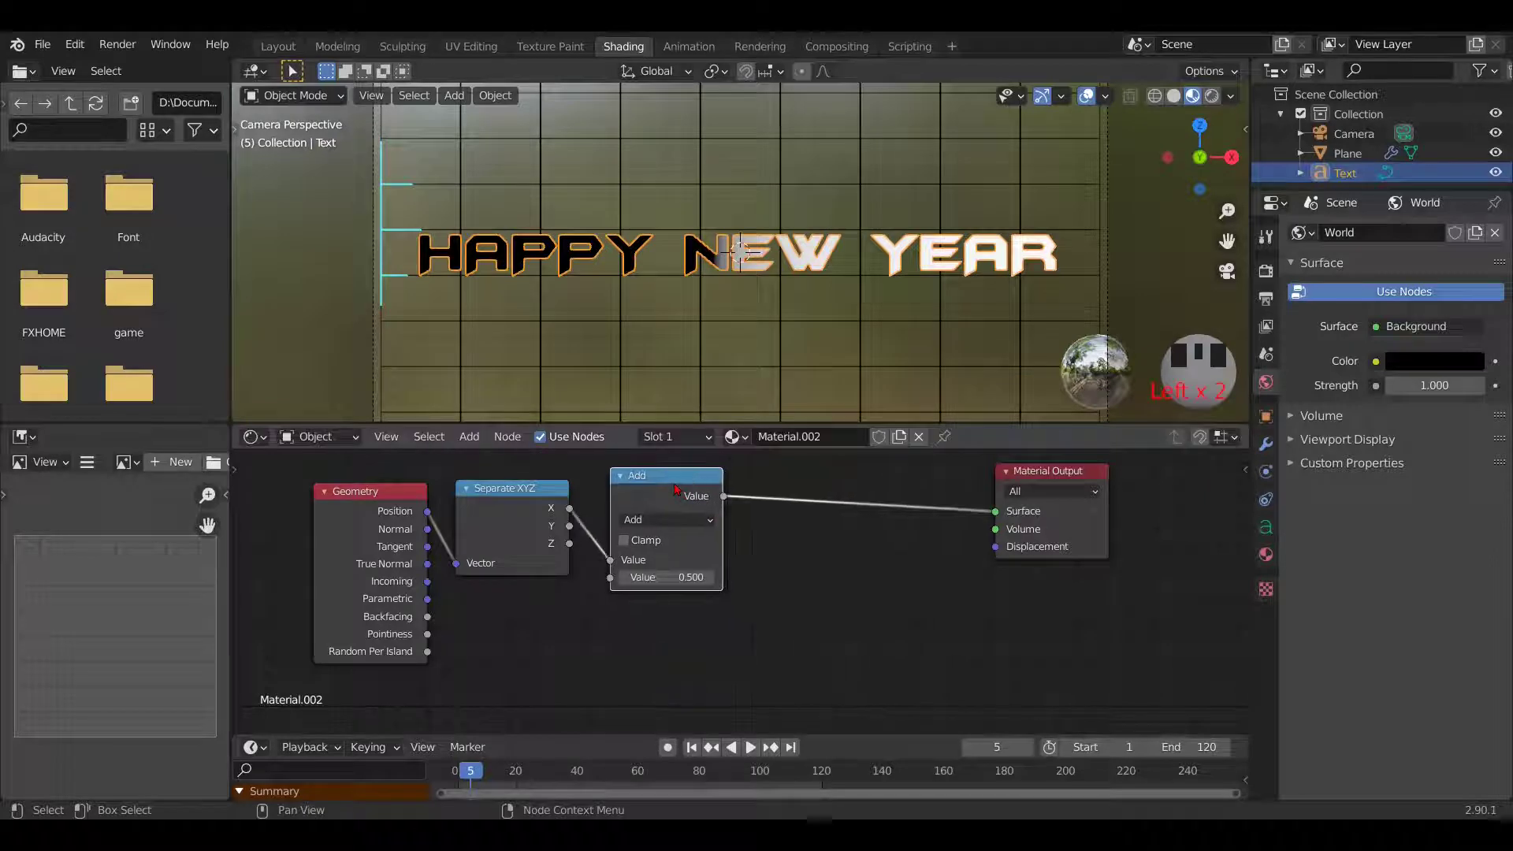
Duplicate the Add node into the link before the Material Output and change the copy's operation to Less Than.
{"action": "key", "text": "shift+d"}
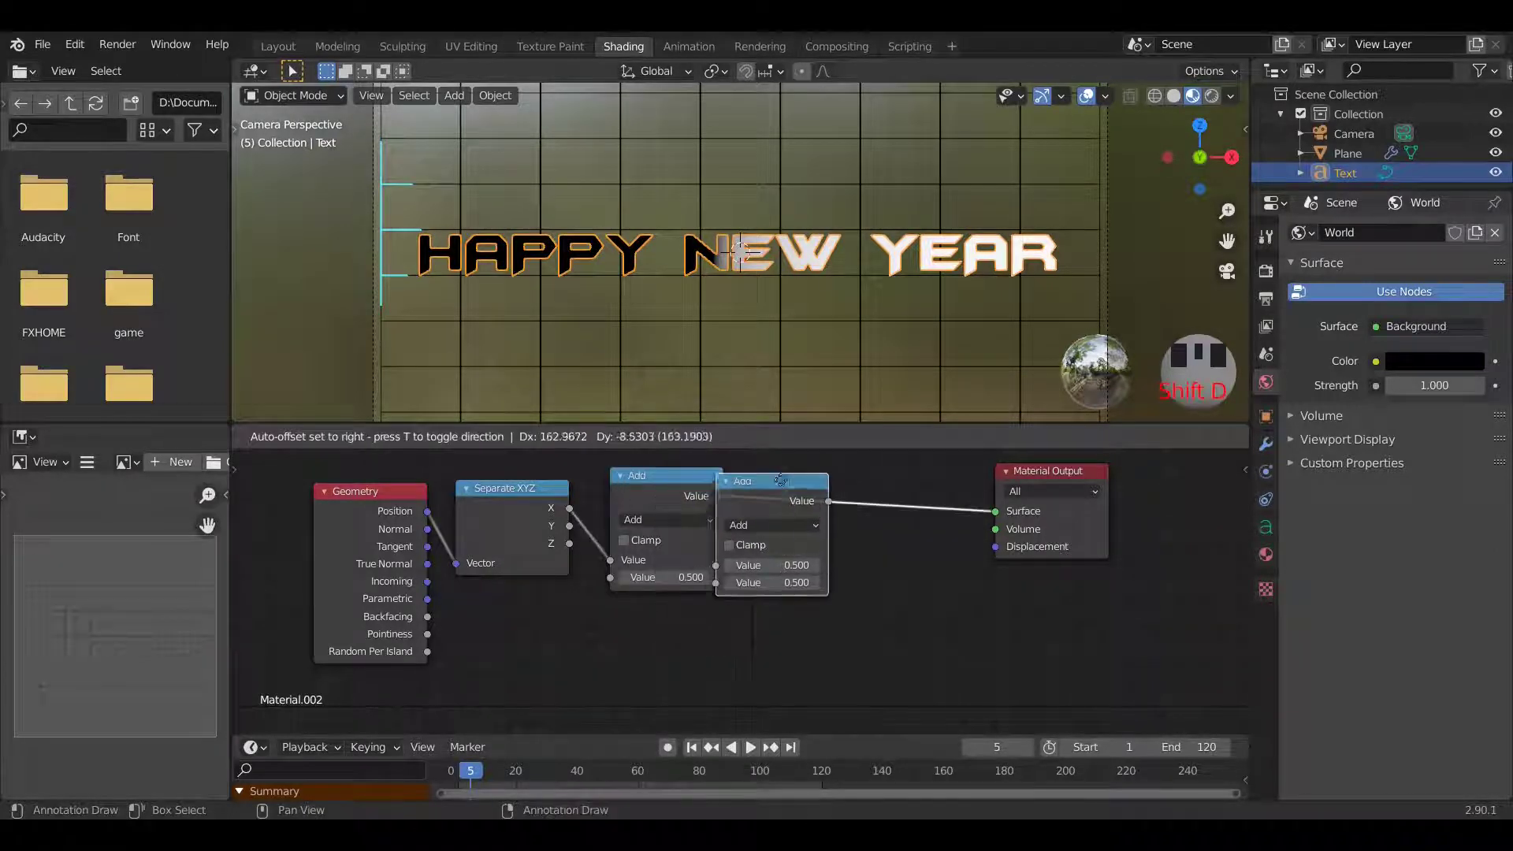
{"action": "left_click", "coordinate": [853, 480]}
{"action": "left_click", "coordinate": [853, 518]}
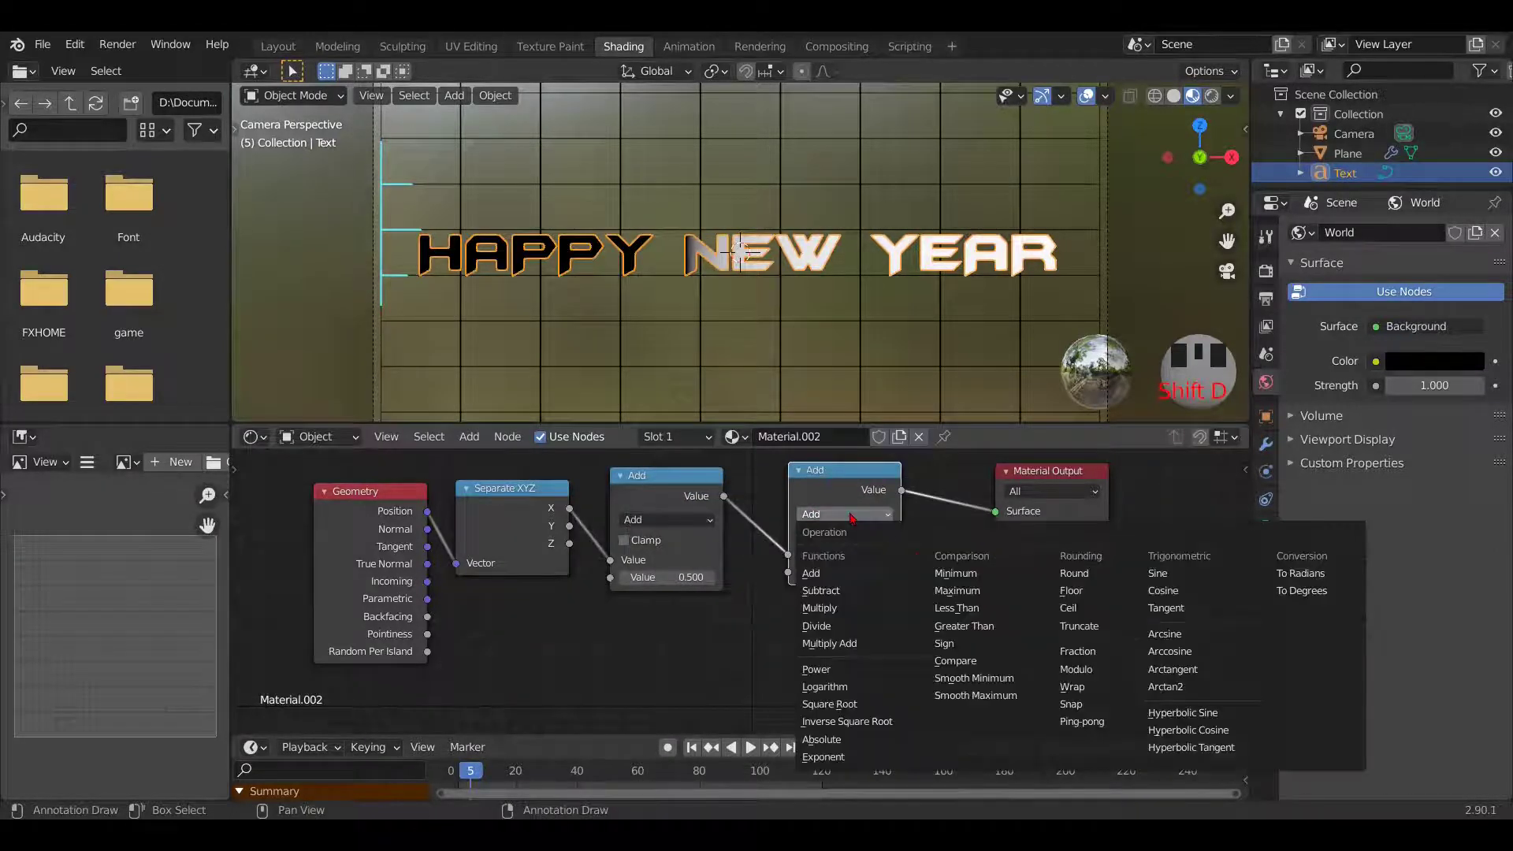
{"action": "left_click", "coordinate": [973, 611]}
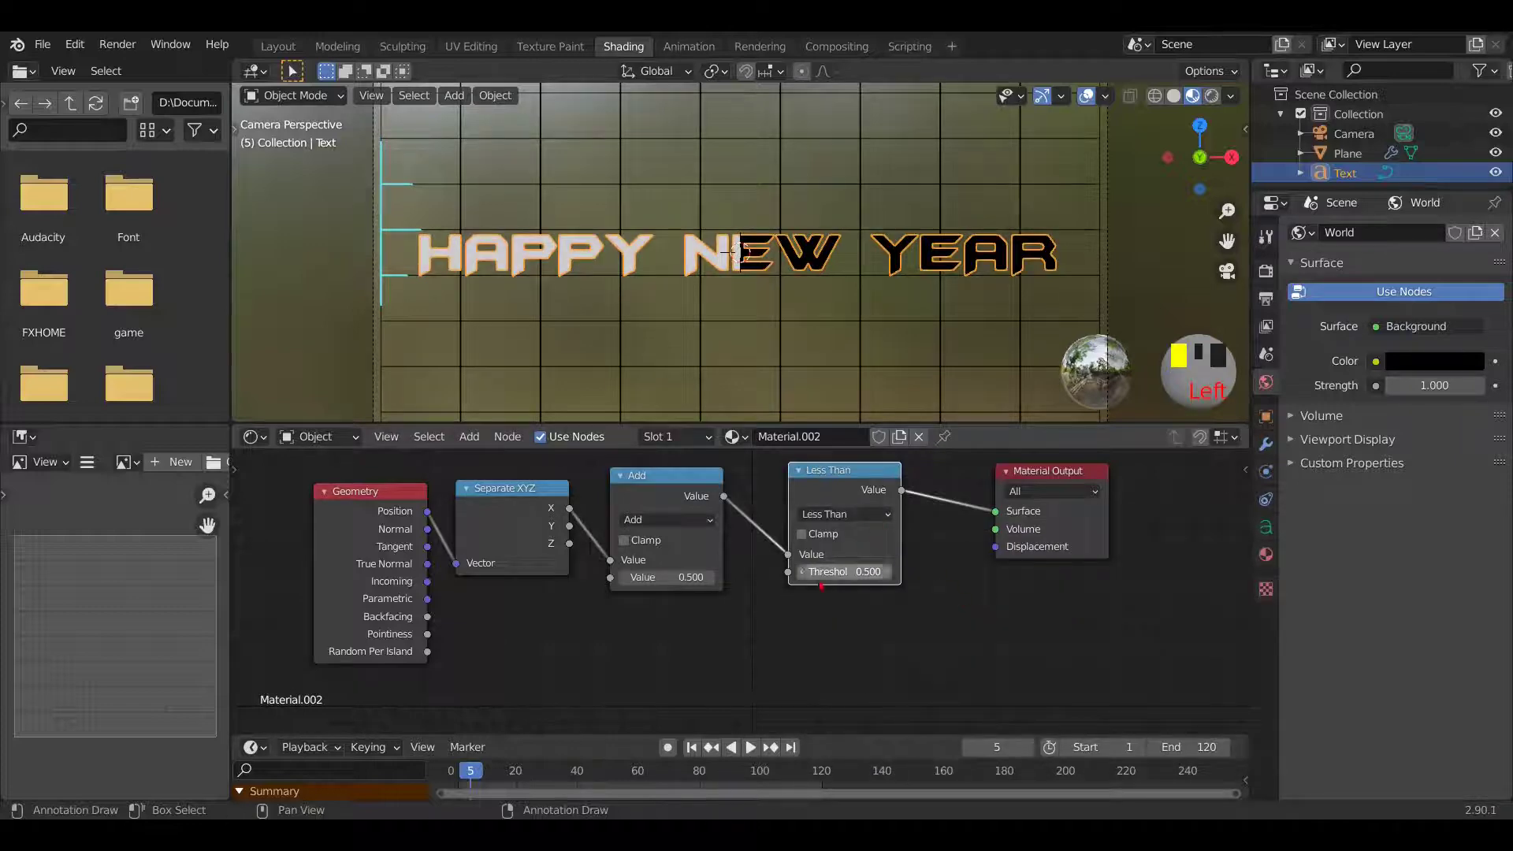
Set the Add node's value to 0 and the Less Than threshold to -6, and make space before the Material Output.
{"action": "left_click_drag", "start_coordinate": [666, 577], "coordinate": [662, 577]}
{"action": "left_click_drag", "start_coordinate": [844, 572], "coordinate": [768, 572]}
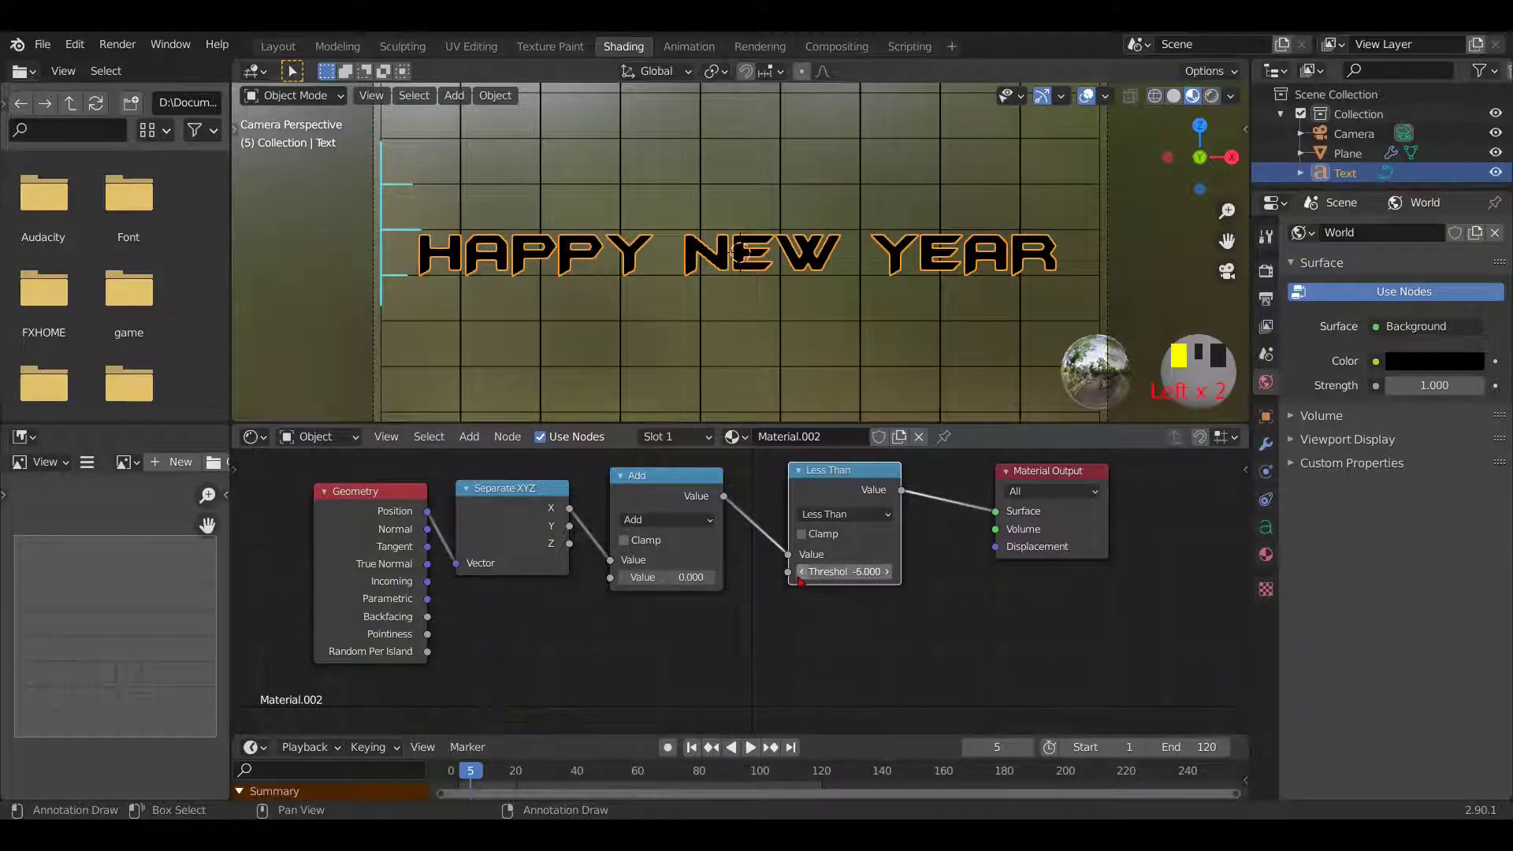
{"action": "left_click", "coordinate": [886, 572]}
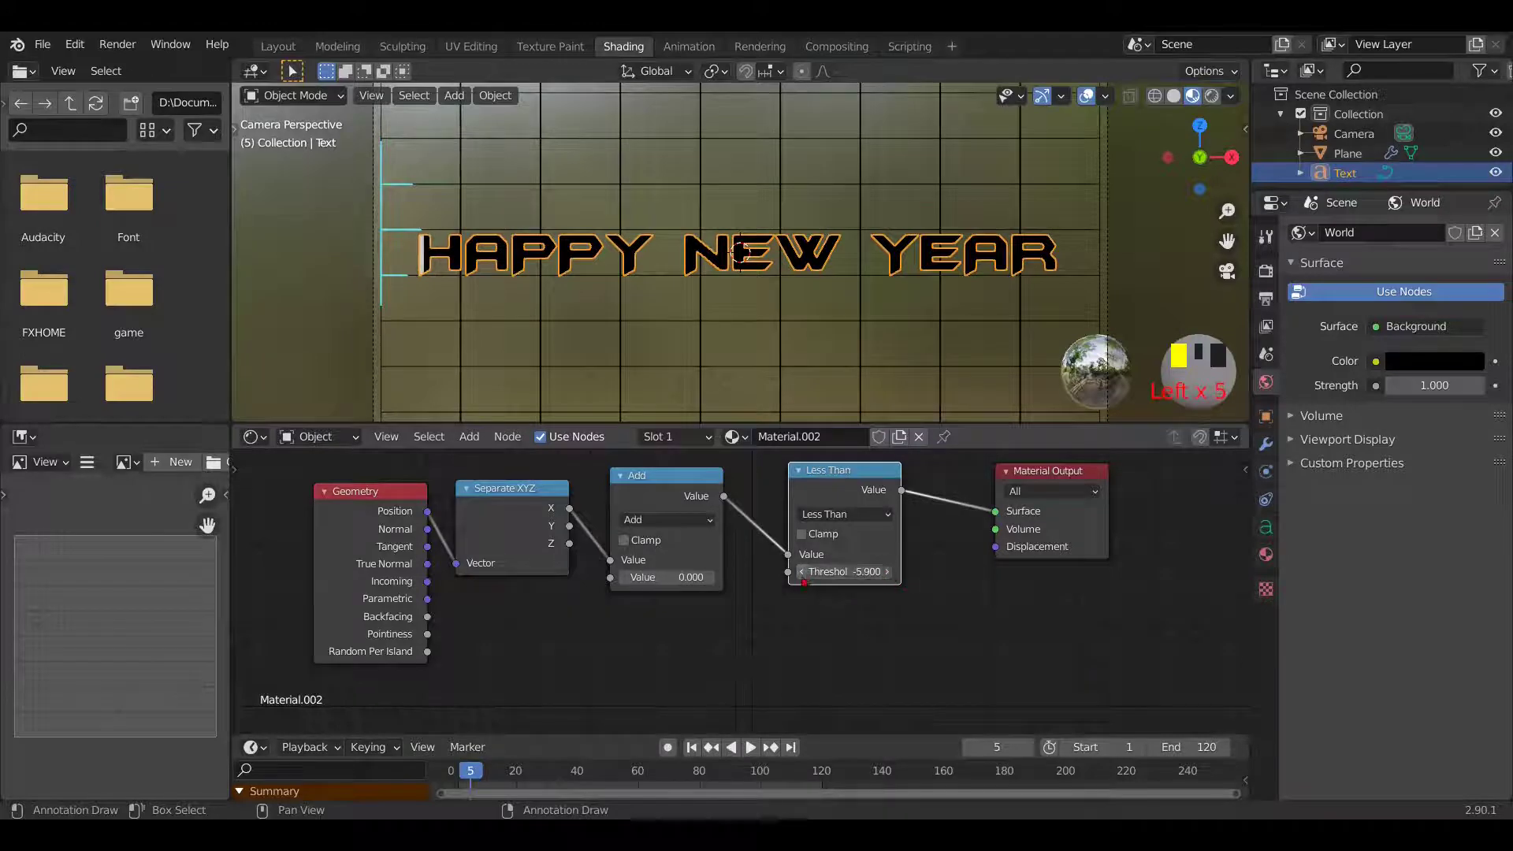
{"action": "left_click_drag", "start_coordinate": [1014, 491], "coordinate": [1118, 501]}
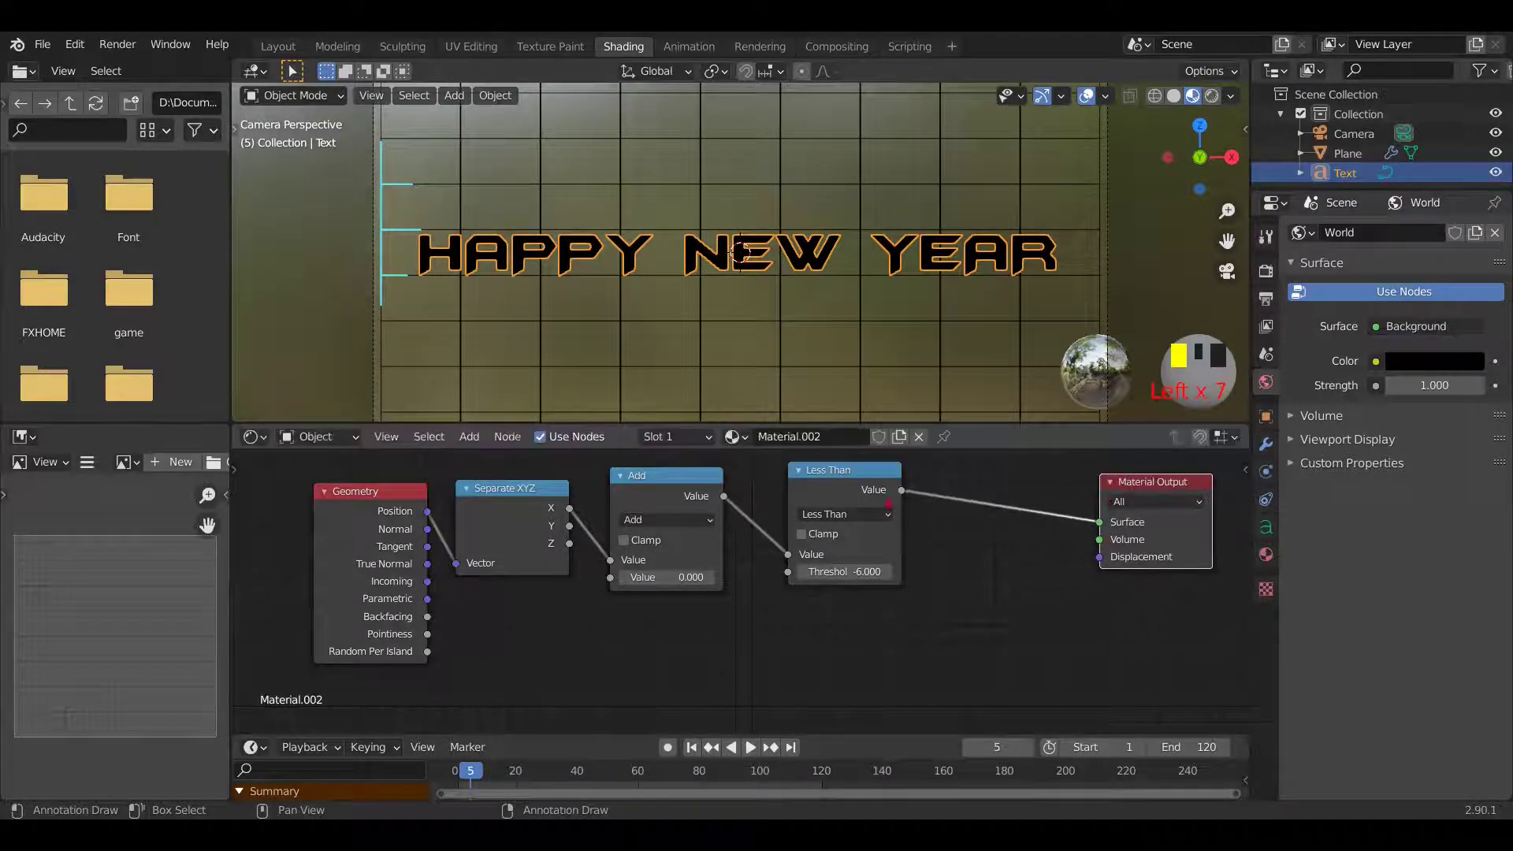
{"action": "left_click_drag", "start_coordinate": [860, 483], "coordinate": [821, 485]}
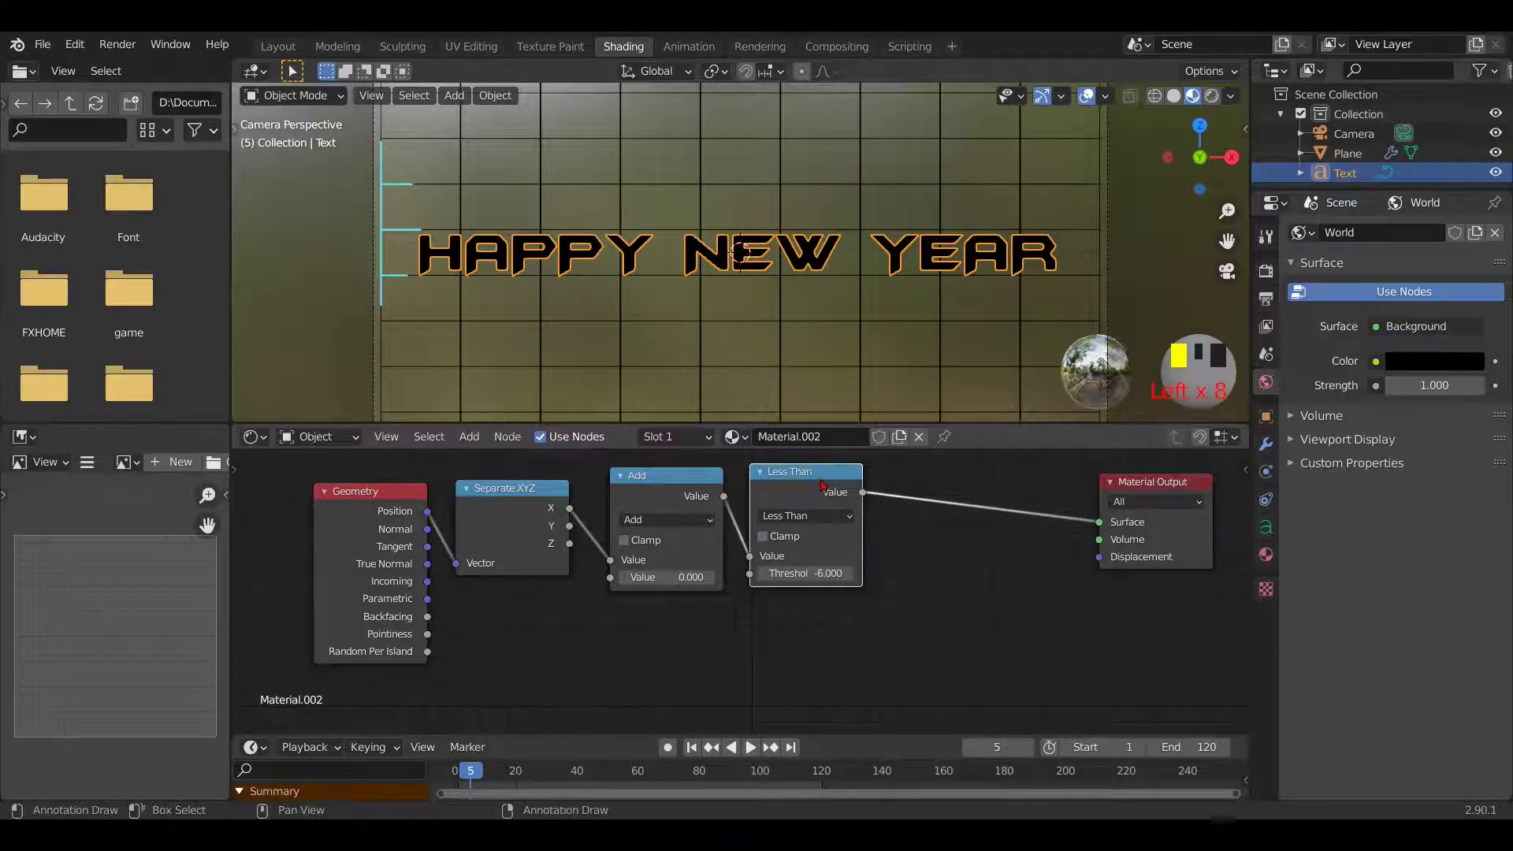
Insert a MixRGB node between the Less Than node and the Material Output, with the Less Than value feeding its Fac input.
{"action": "key", "text": "shift+a"}
{"action": "left_click", "coordinate": [821, 482]}
{"action": "type", "text": "M"}
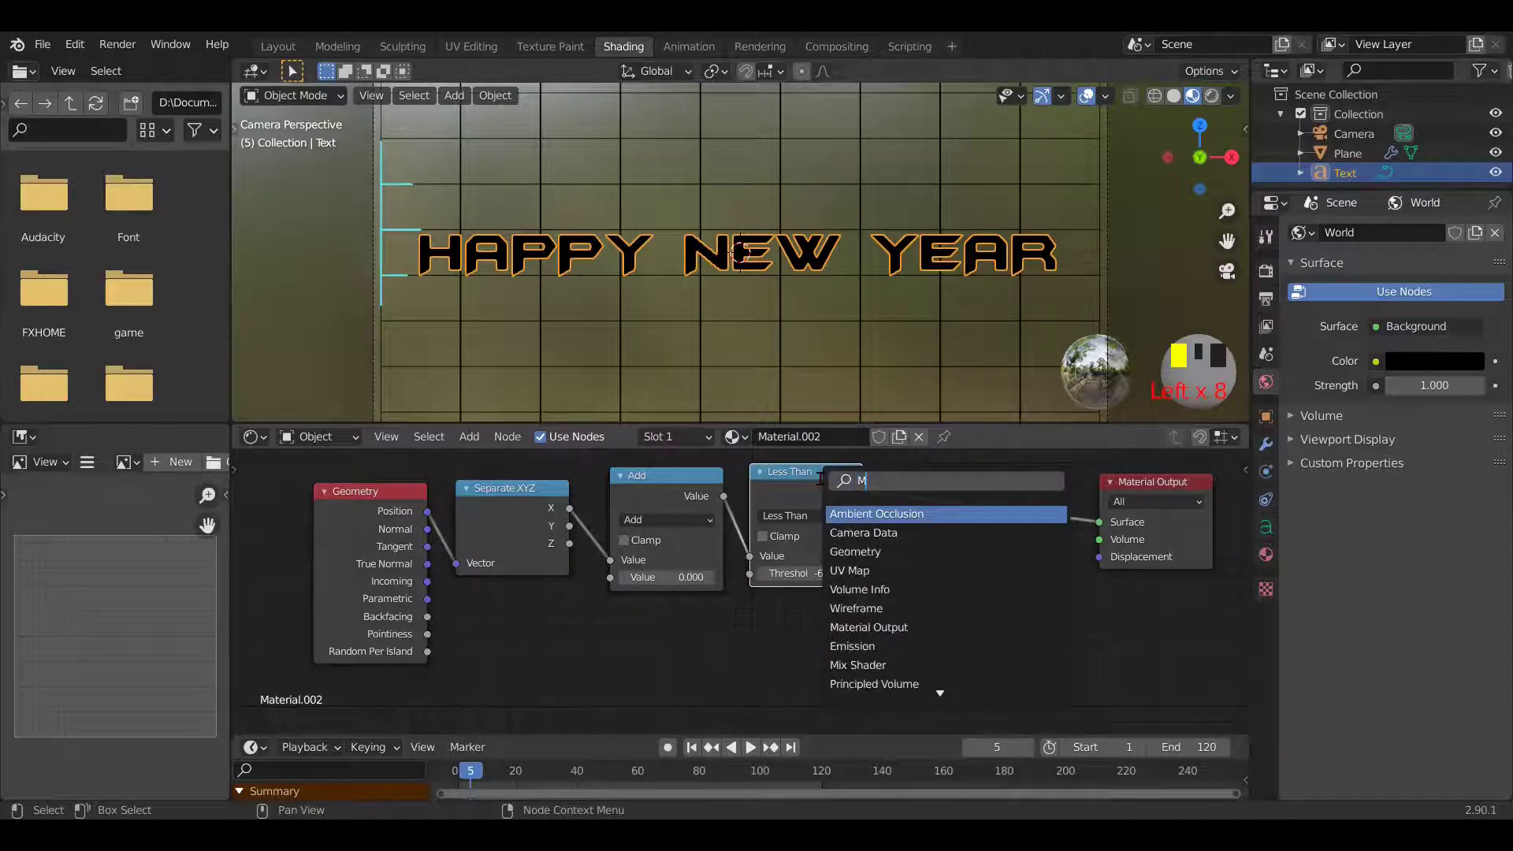
{"action": "type", "text": "ix"}
{"action": "left_click", "coordinate": [850, 533]}
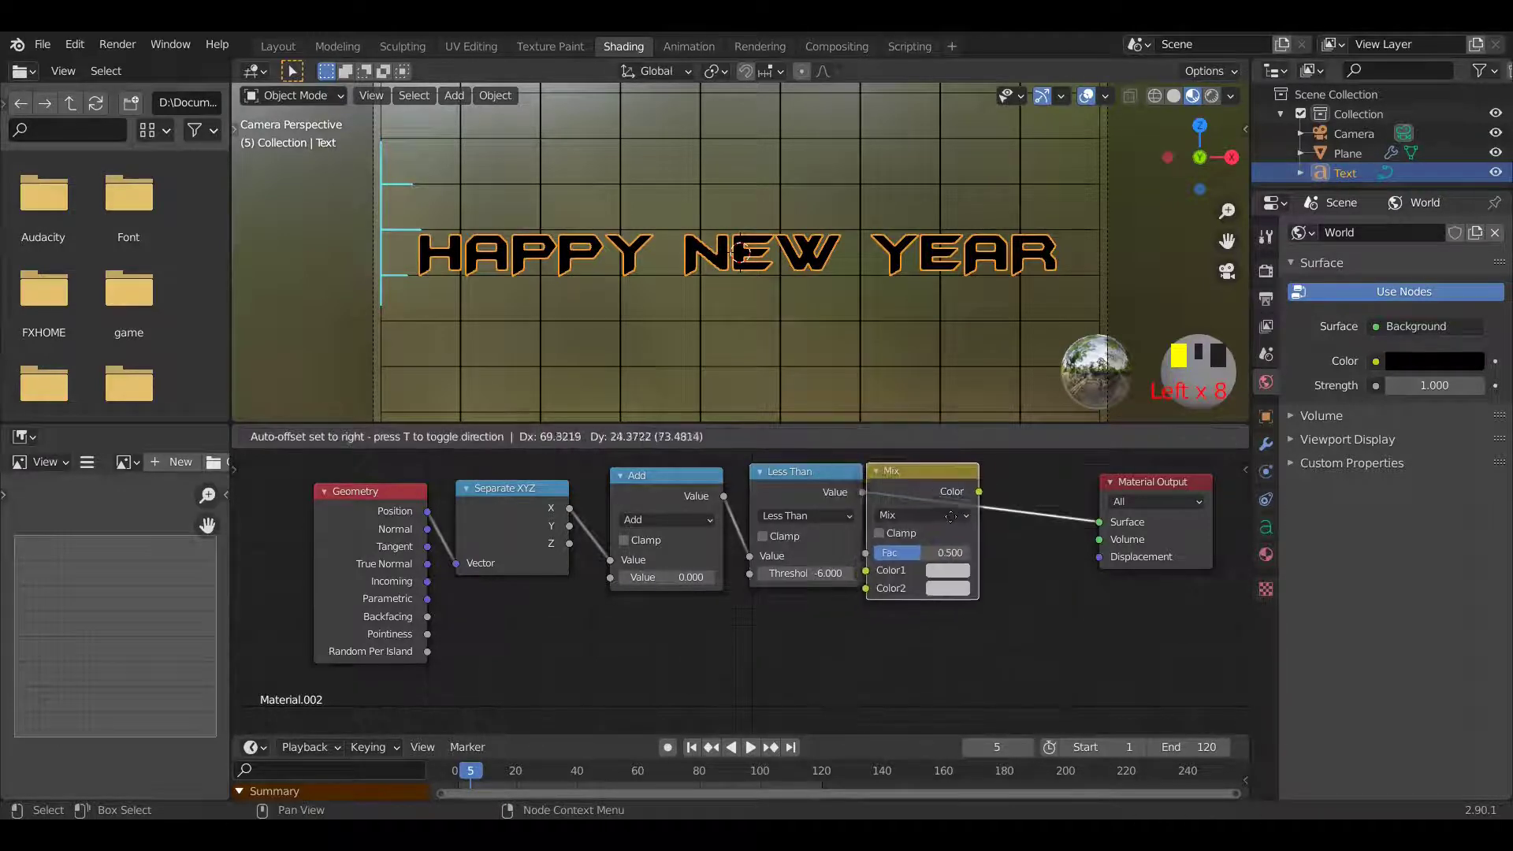
{"action": "left_click", "coordinate": [984, 552]}
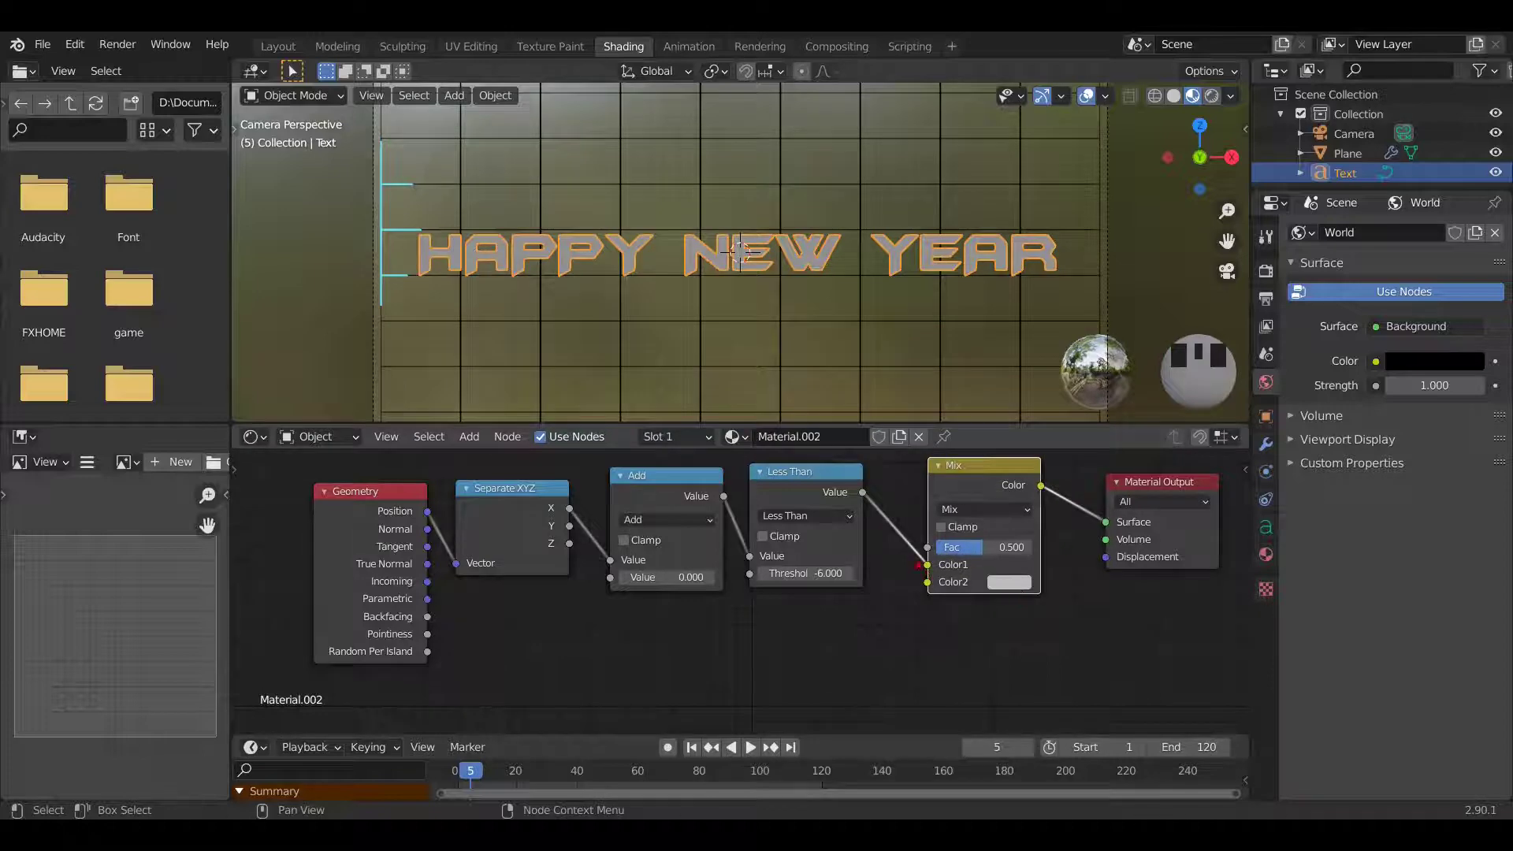
{"action": "left_click_drag", "start_coordinate": [927, 564], "coordinate": [928, 547]}
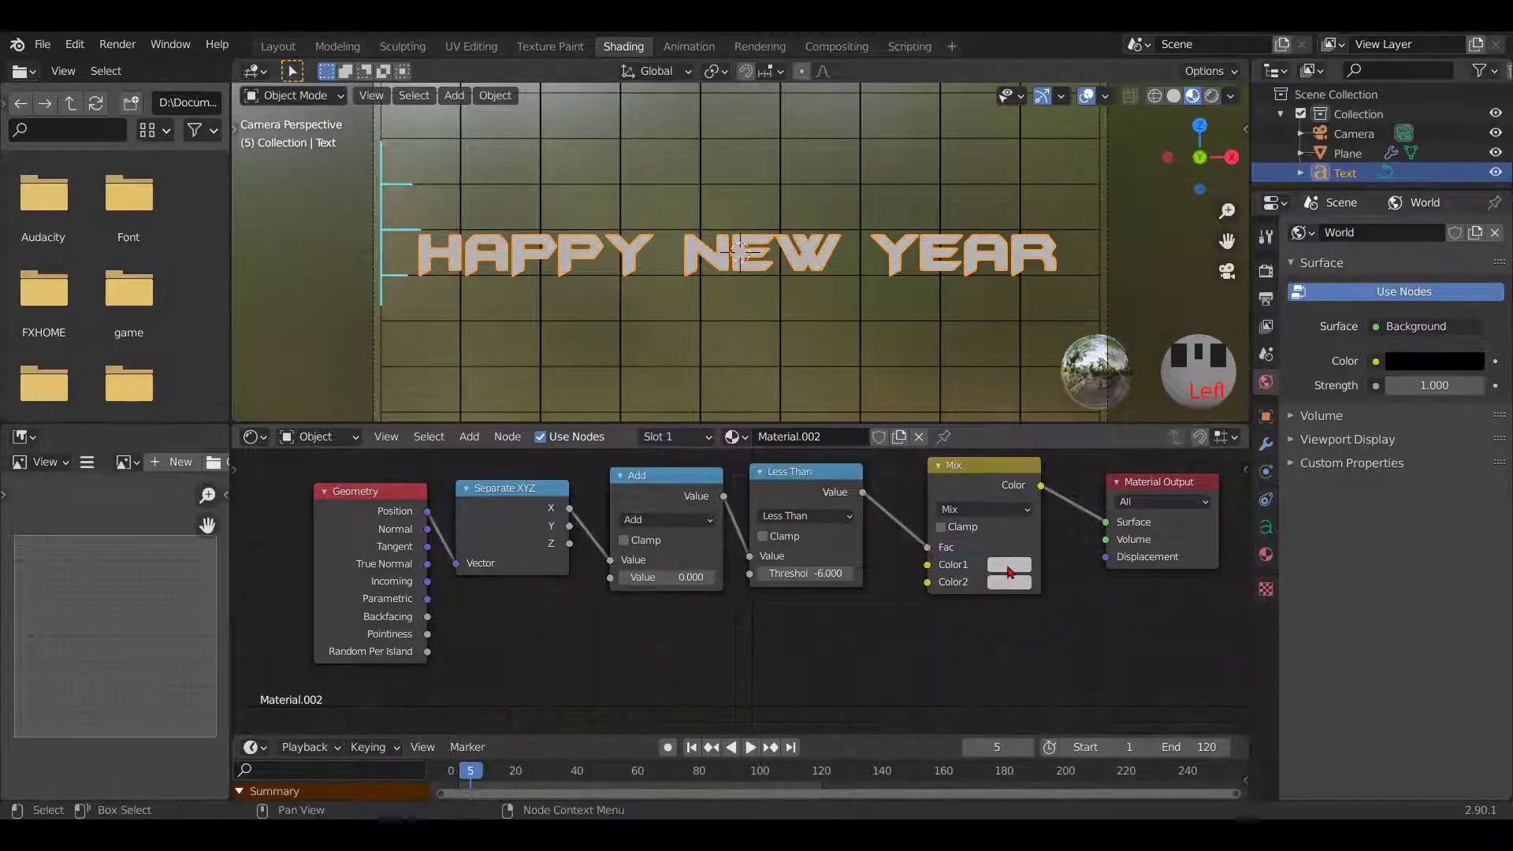
Set the Mix node's Color1 to black and Color2 to red.
{"action": "left_click", "coordinate": [1008, 566]}
{"action": "left_click_drag", "start_coordinate": [1127, 365], "coordinate": [1126, 451]}
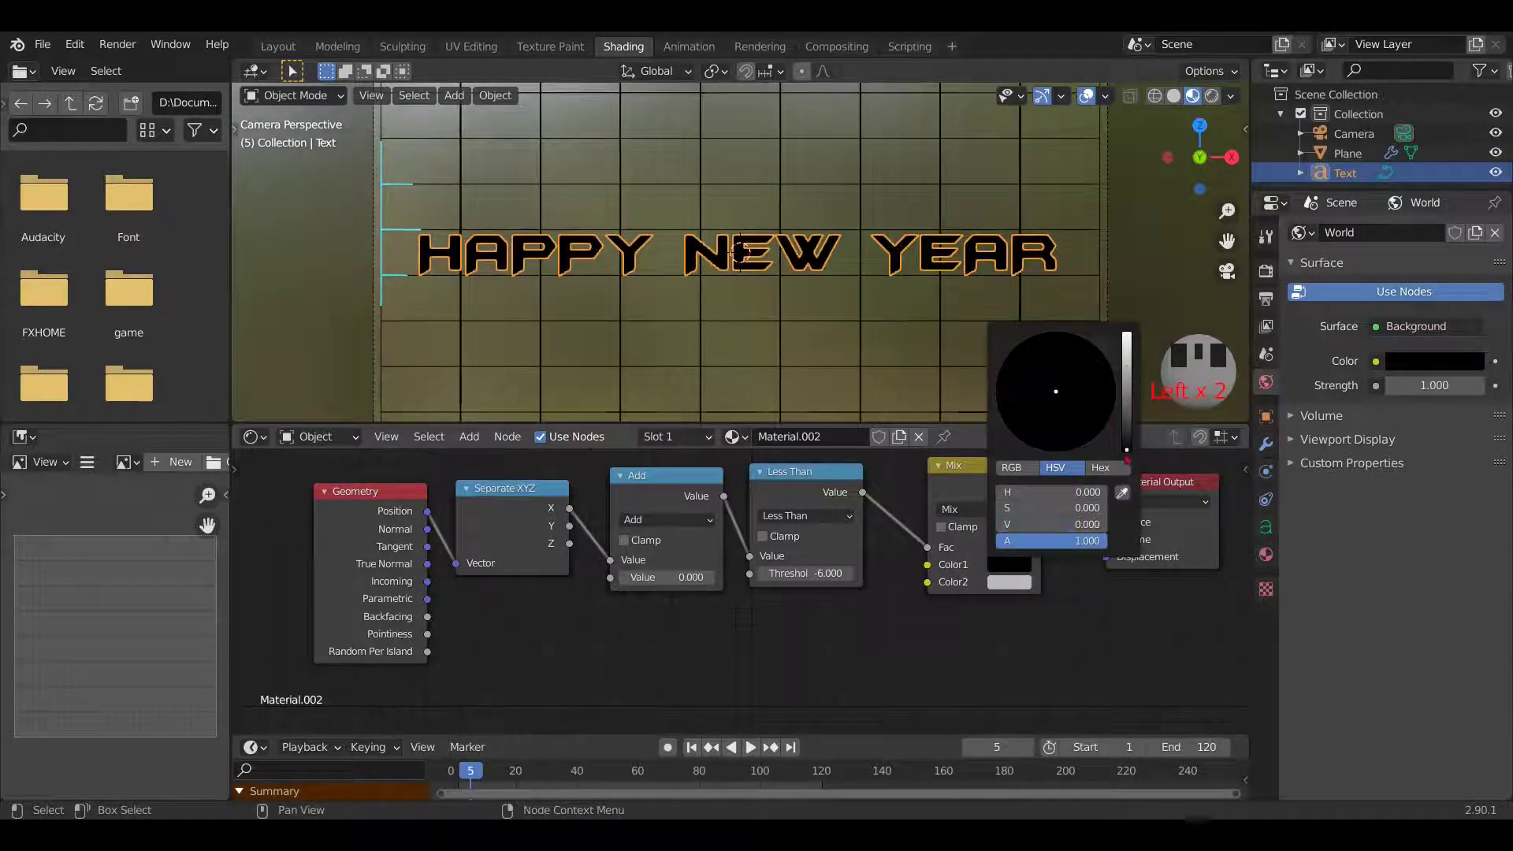
{"action": "left_click", "coordinate": [1004, 582]}
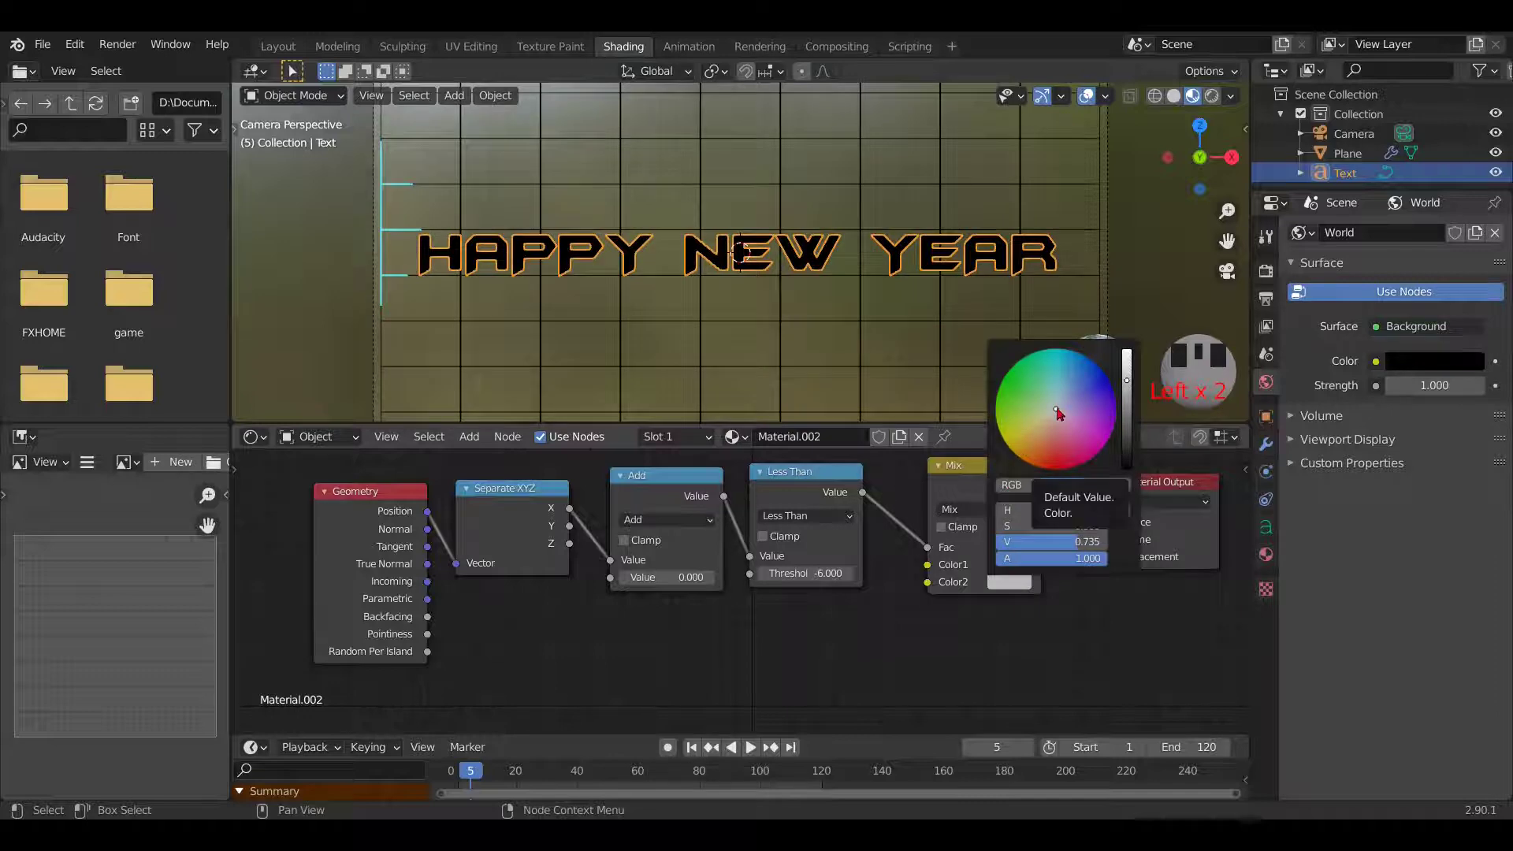
{"action": "left_click_drag", "start_coordinate": [1056, 411], "coordinate": [1053, 471]}
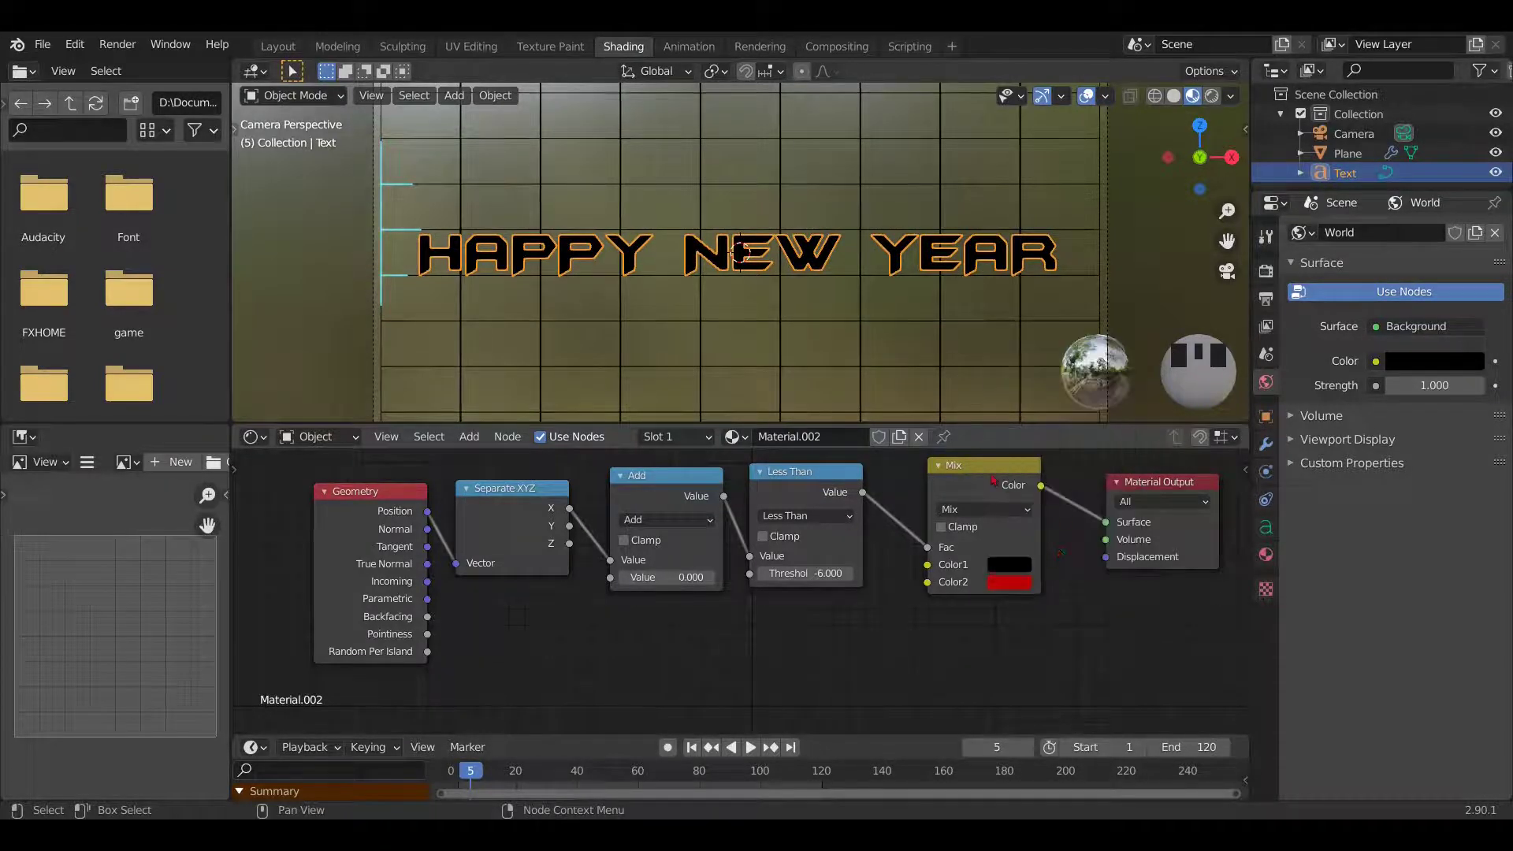
Insert an Emission node with strength 20 between the Mix node and the Material Output.
{"action": "left_click_drag", "start_coordinate": [993, 480], "coordinate": [944, 475]}
{"action": "key", "text": "shift+a"}
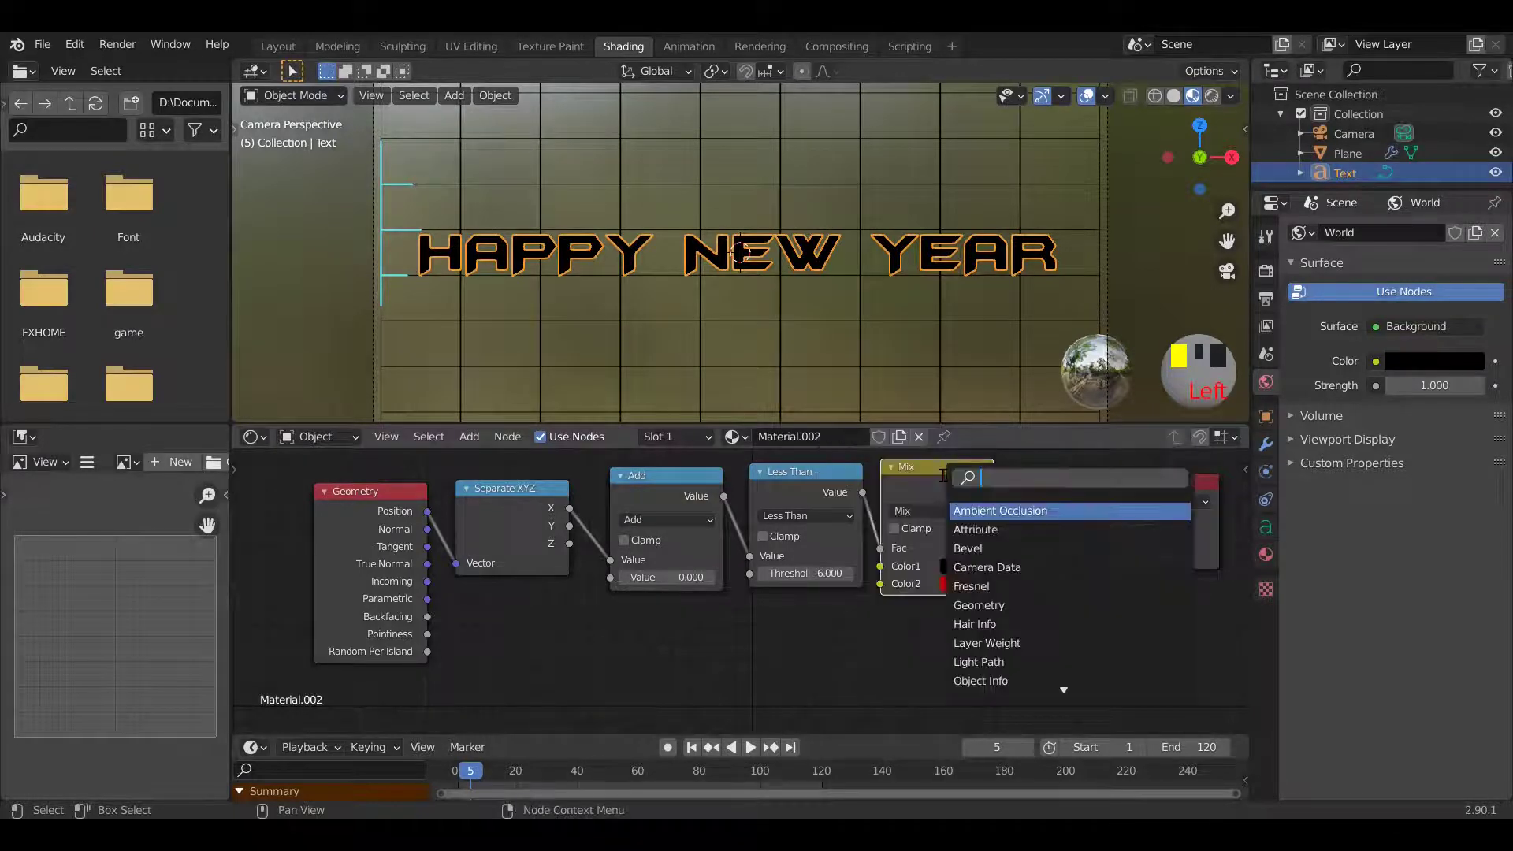
{"action": "type", "text": "EMI"}
{"action": "left_click", "coordinate": [1007, 511]}
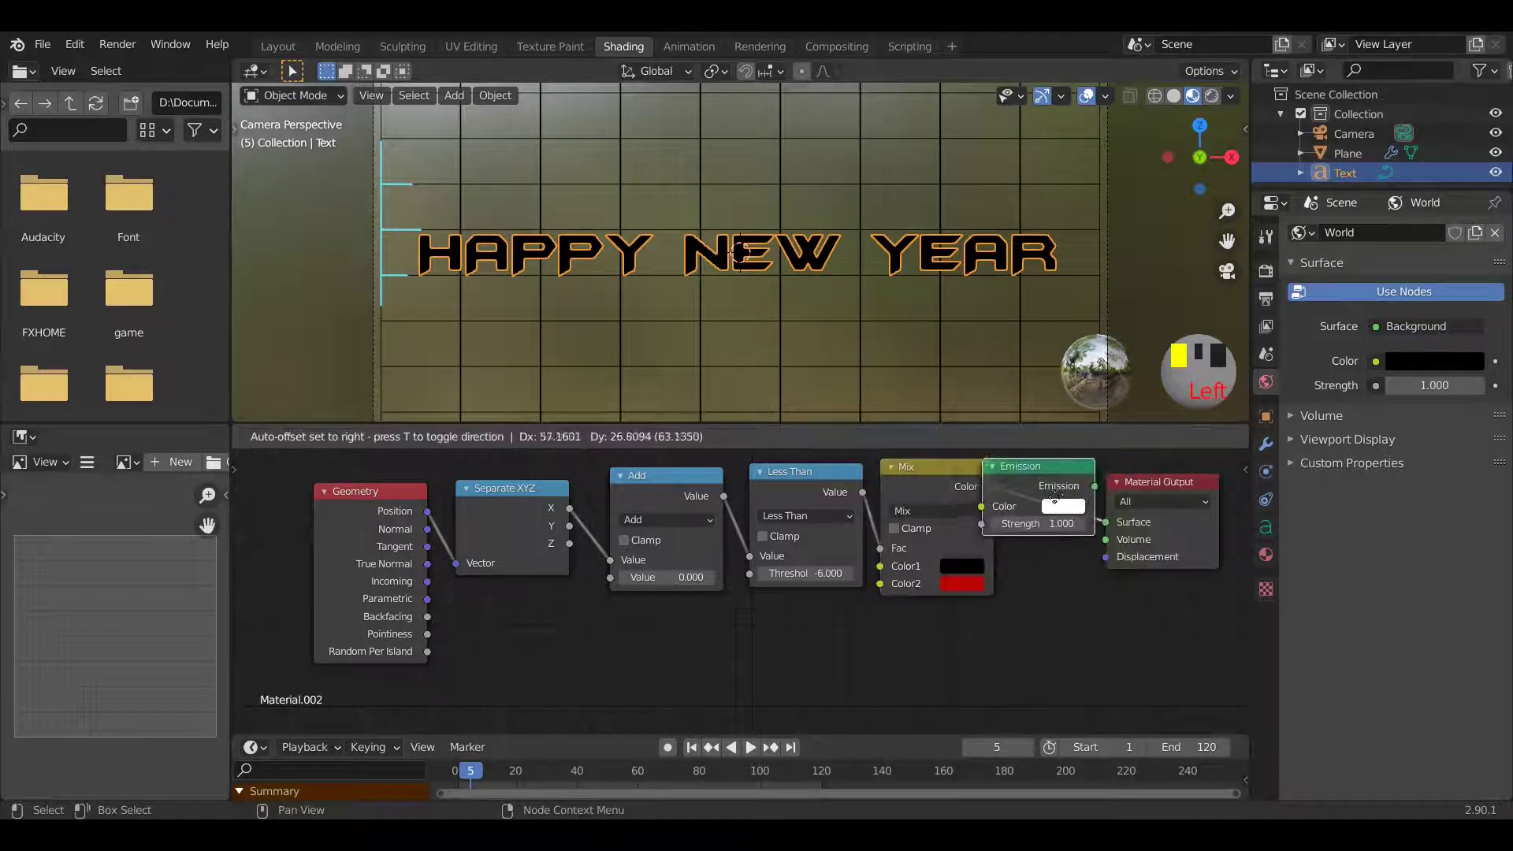
{"action": "left_click", "coordinate": [1130, 561]}
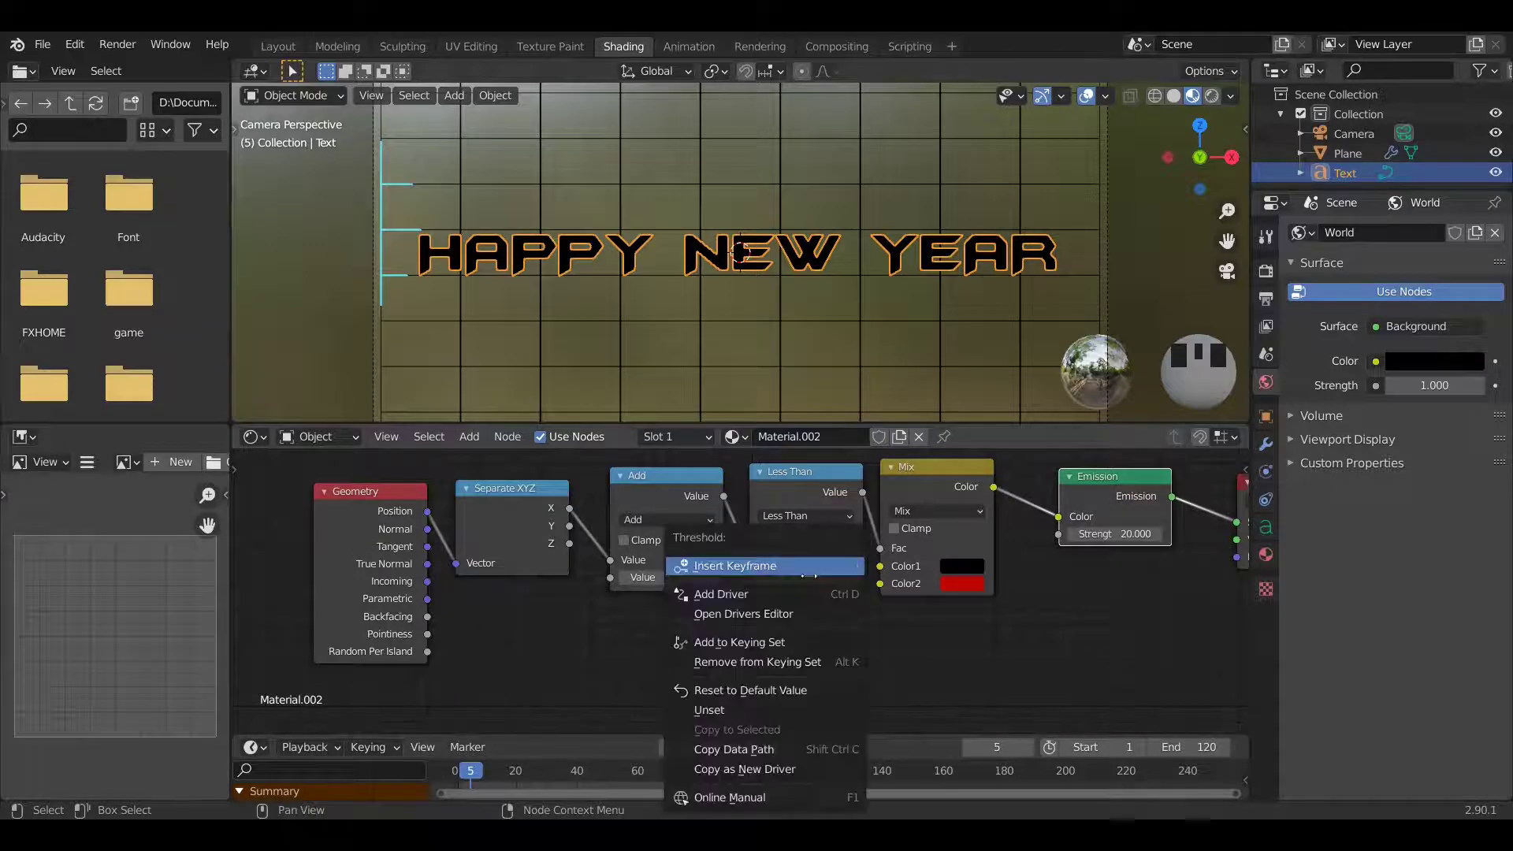
Keyframe the Less Than threshold at -6 on frame 5 and at 6 on frame 107.
{"action": "right_click", "coordinate": [807, 573]}
{"action": "left_click", "coordinate": [803, 567]}
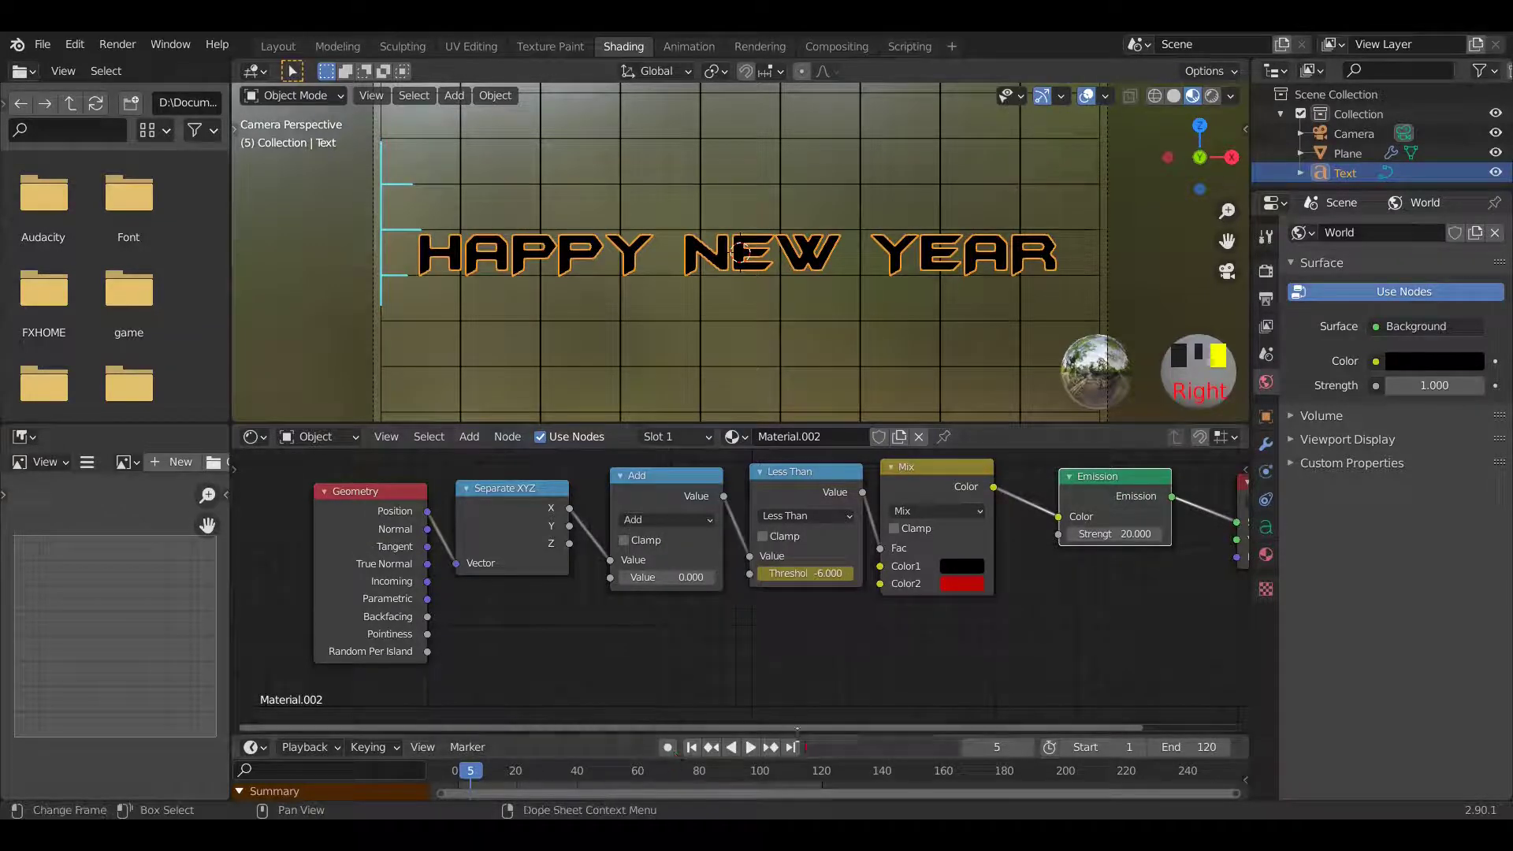
{"action": "left_click", "coordinate": [750, 747]}
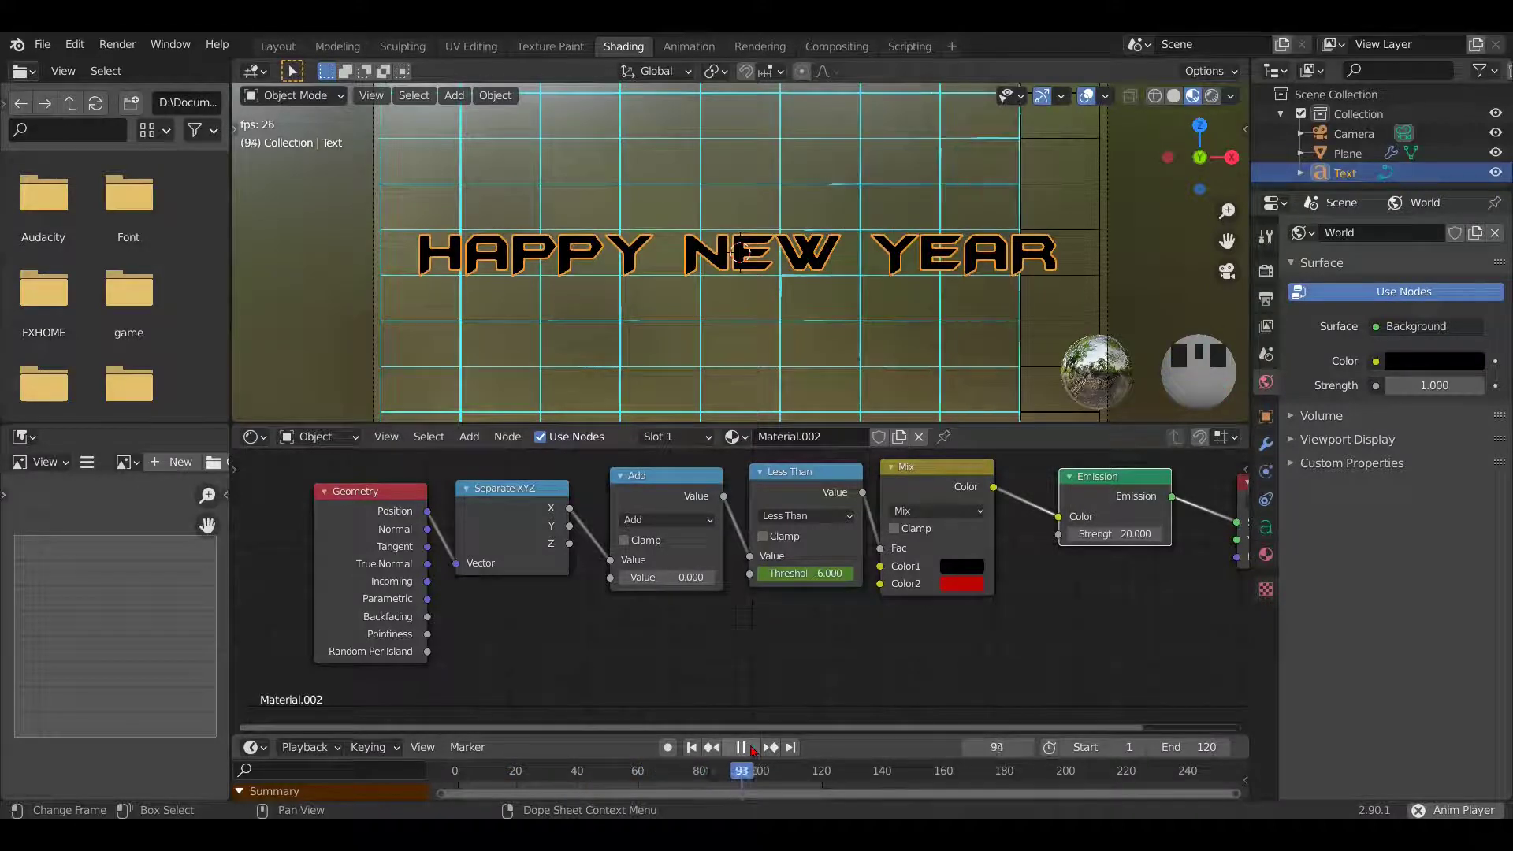
{"action": "left_click_drag", "start_coordinate": [520, 772], "coordinate": [779, 772]}
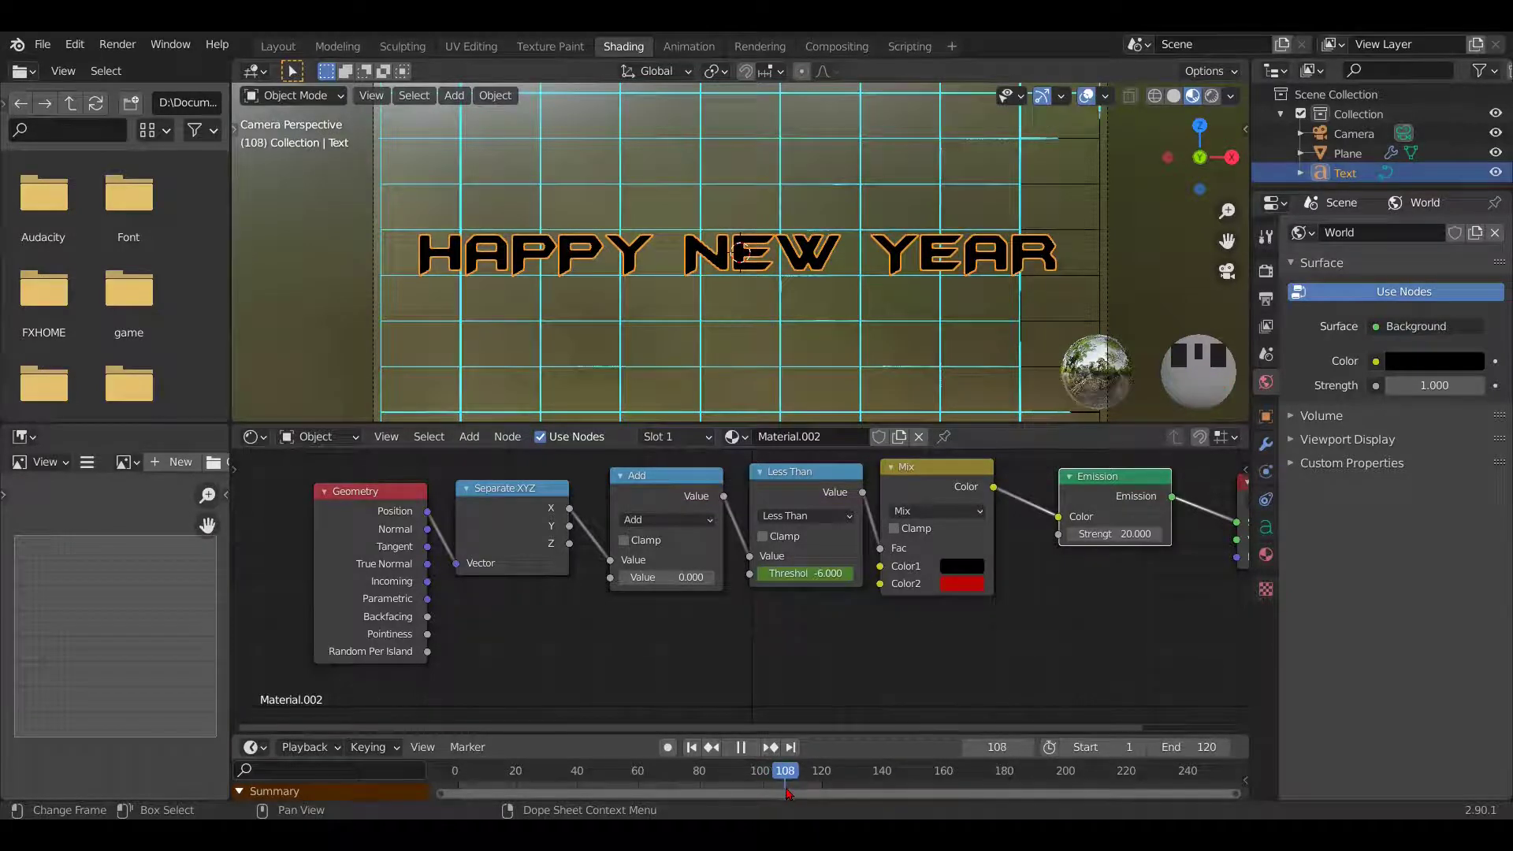
{"action": "left_click_drag", "start_coordinate": [784, 790], "coordinate": [783, 790]}
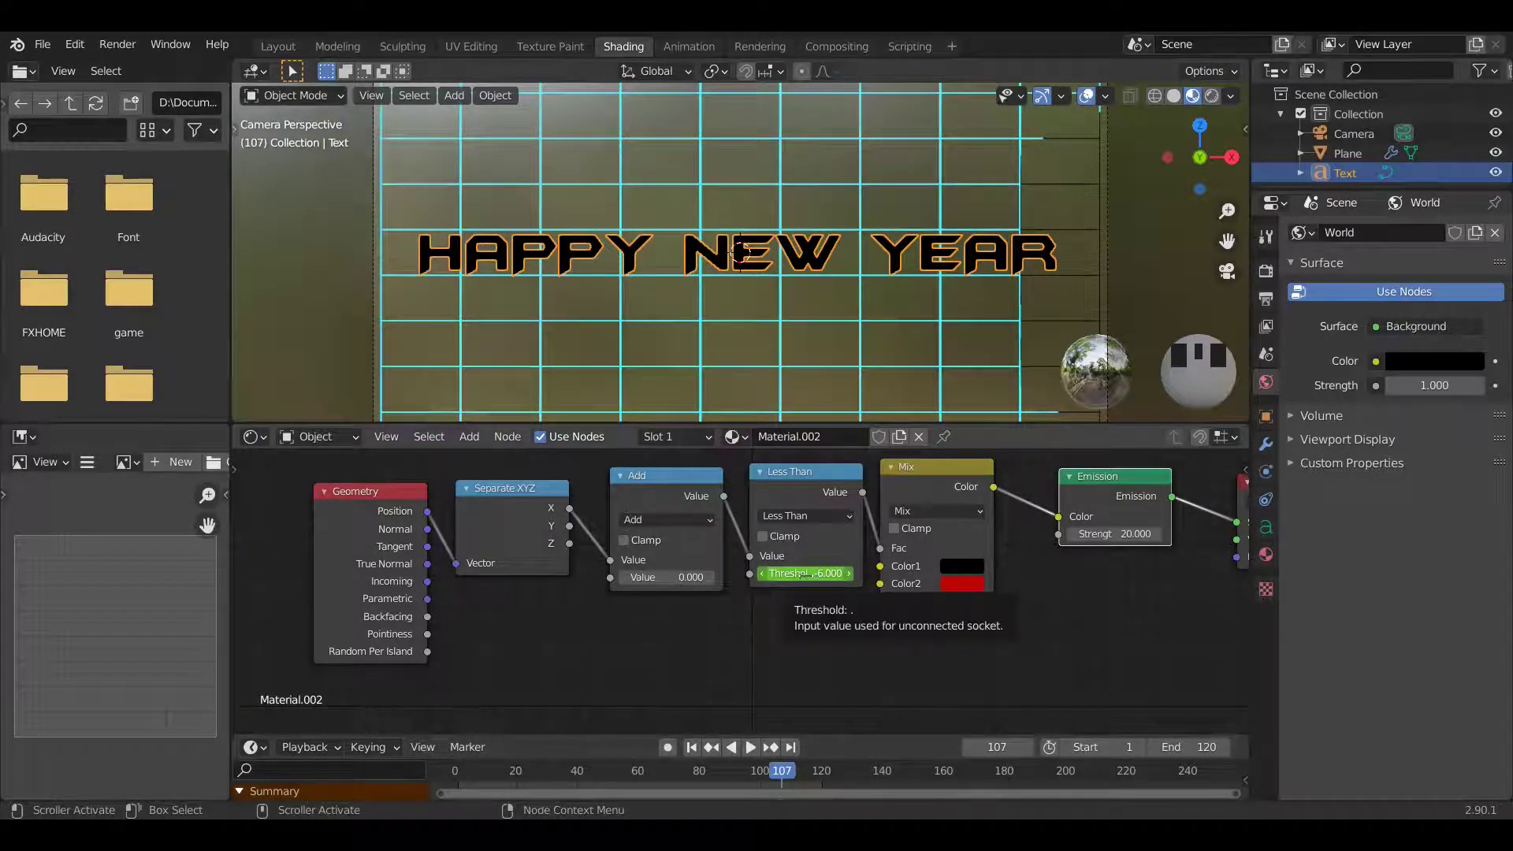
{"action": "left_click_drag", "start_coordinate": [805, 572], "coordinate": [859, 573]}
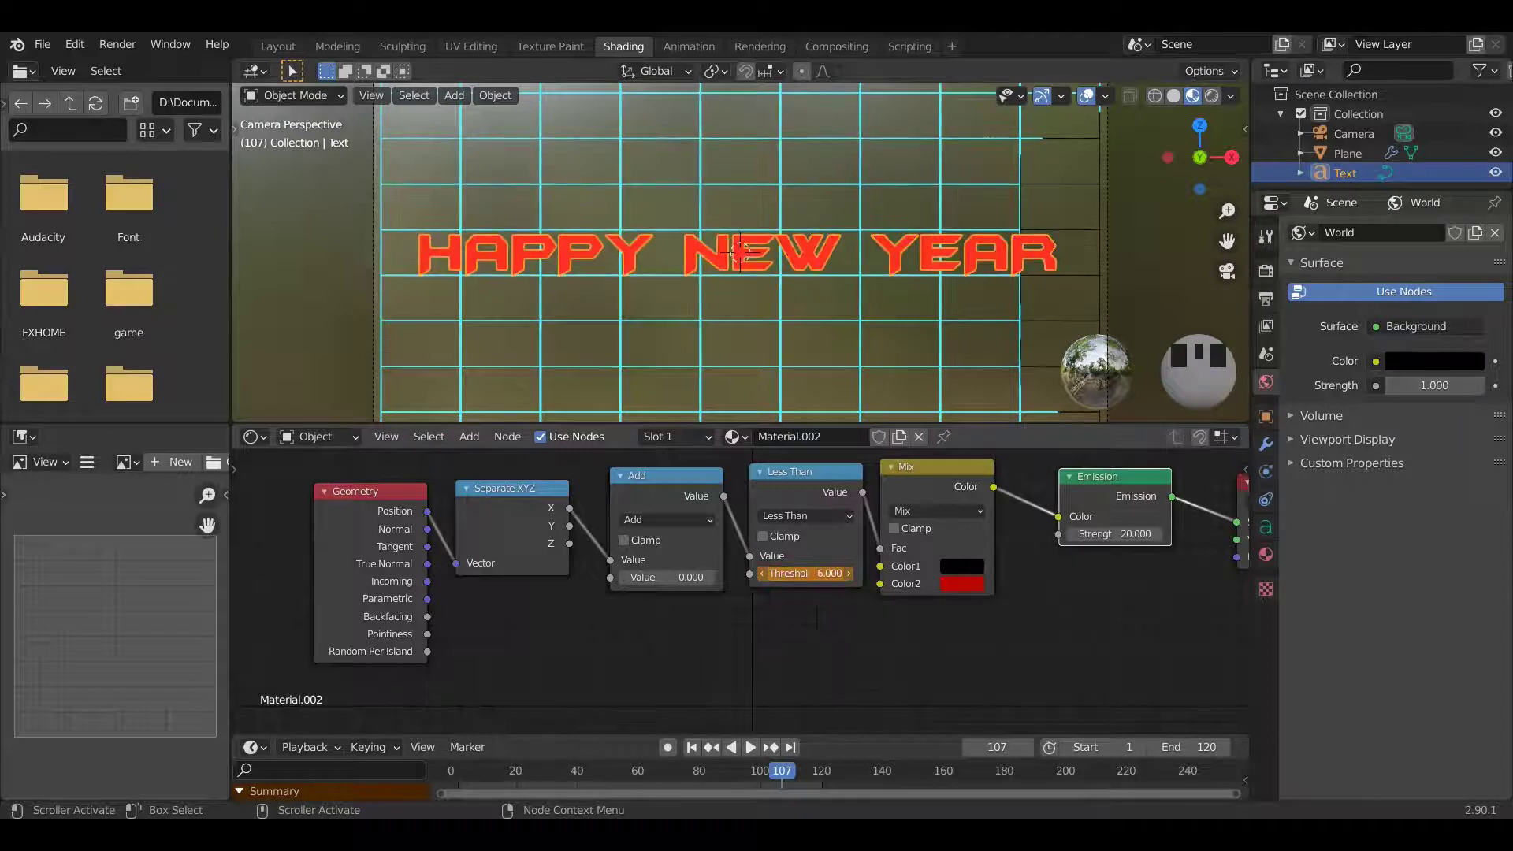
{"action": "right_click", "coordinate": [833, 574]}
{"action": "left_click", "coordinate": [827, 574]}
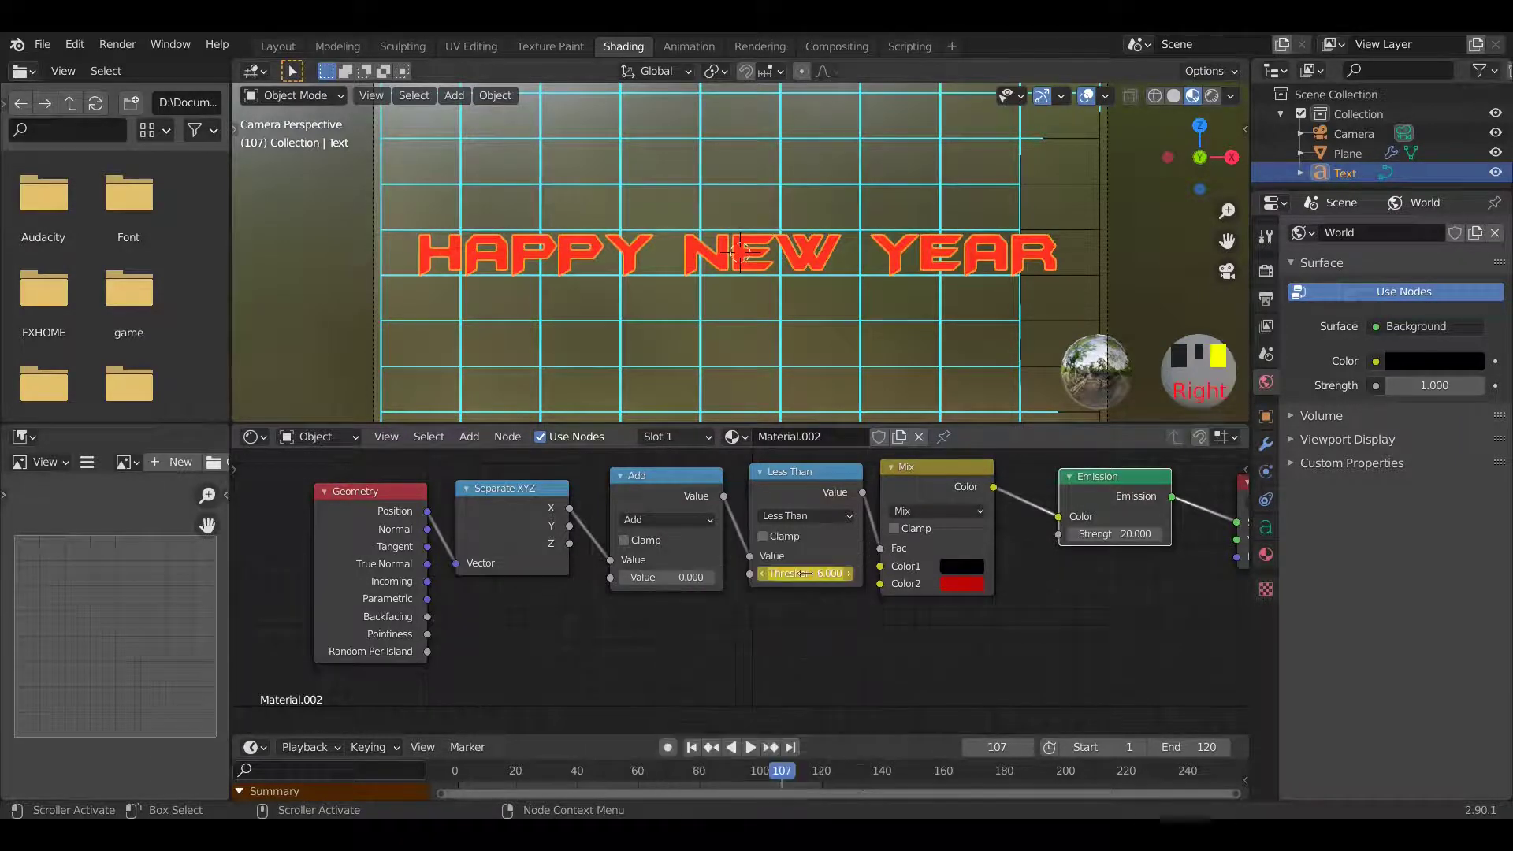
Play the animation to check the text reveal, and return to frame 1.
{"action": "left_click", "coordinate": [713, 748]}
{"action": "left_click", "coordinate": [750, 747]}
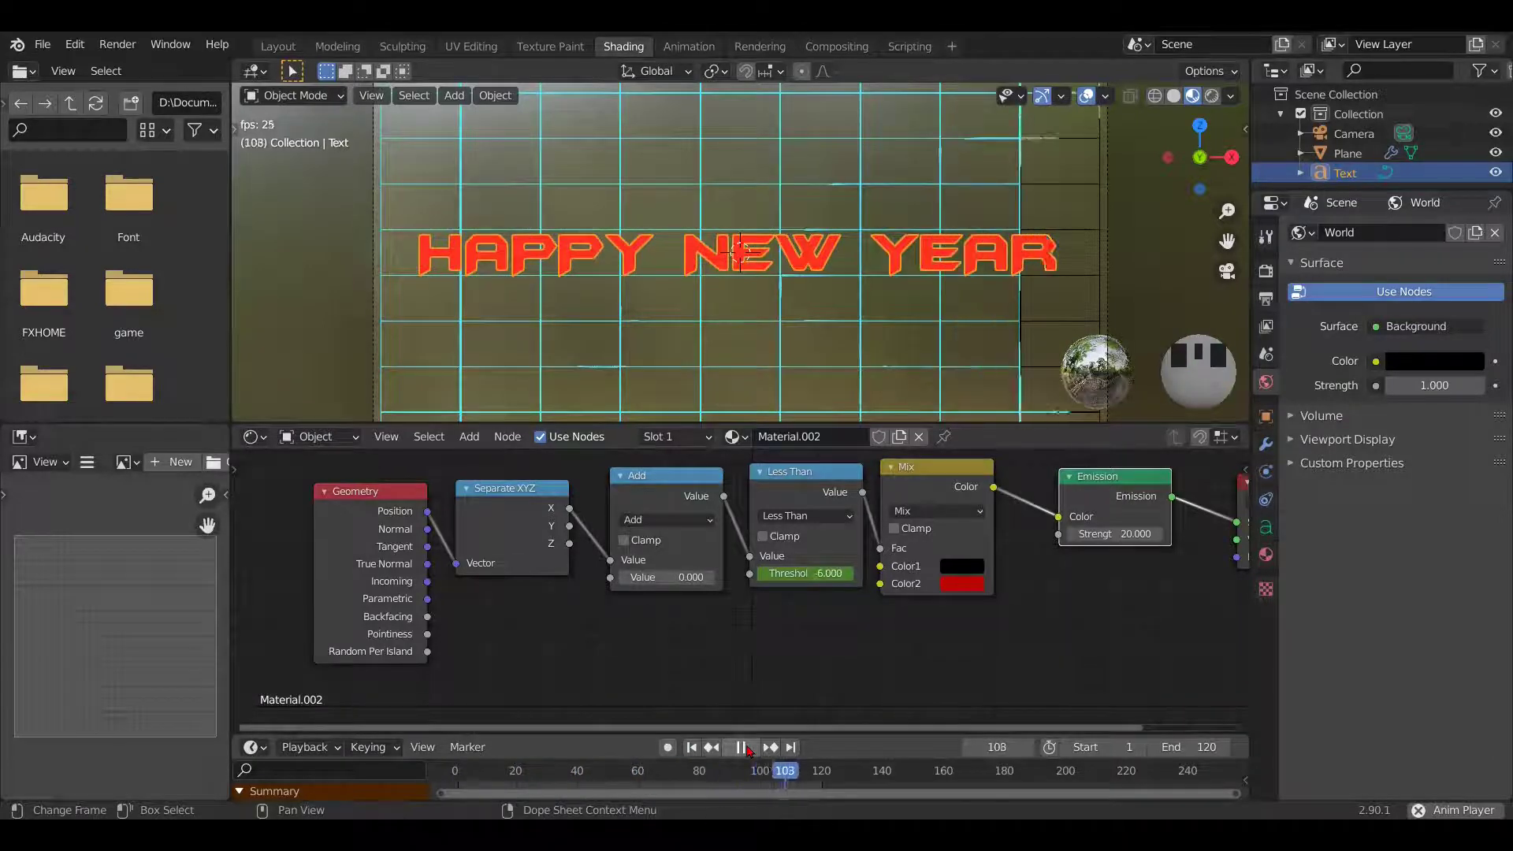
{"action": "left_click", "coordinate": [740, 747]}
{"action": "left_click", "coordinate": [692, 747]}
{"action": "scroll", "coordinate": [468, 320], "scroll_direction": "down", "scroll_amount": 2}
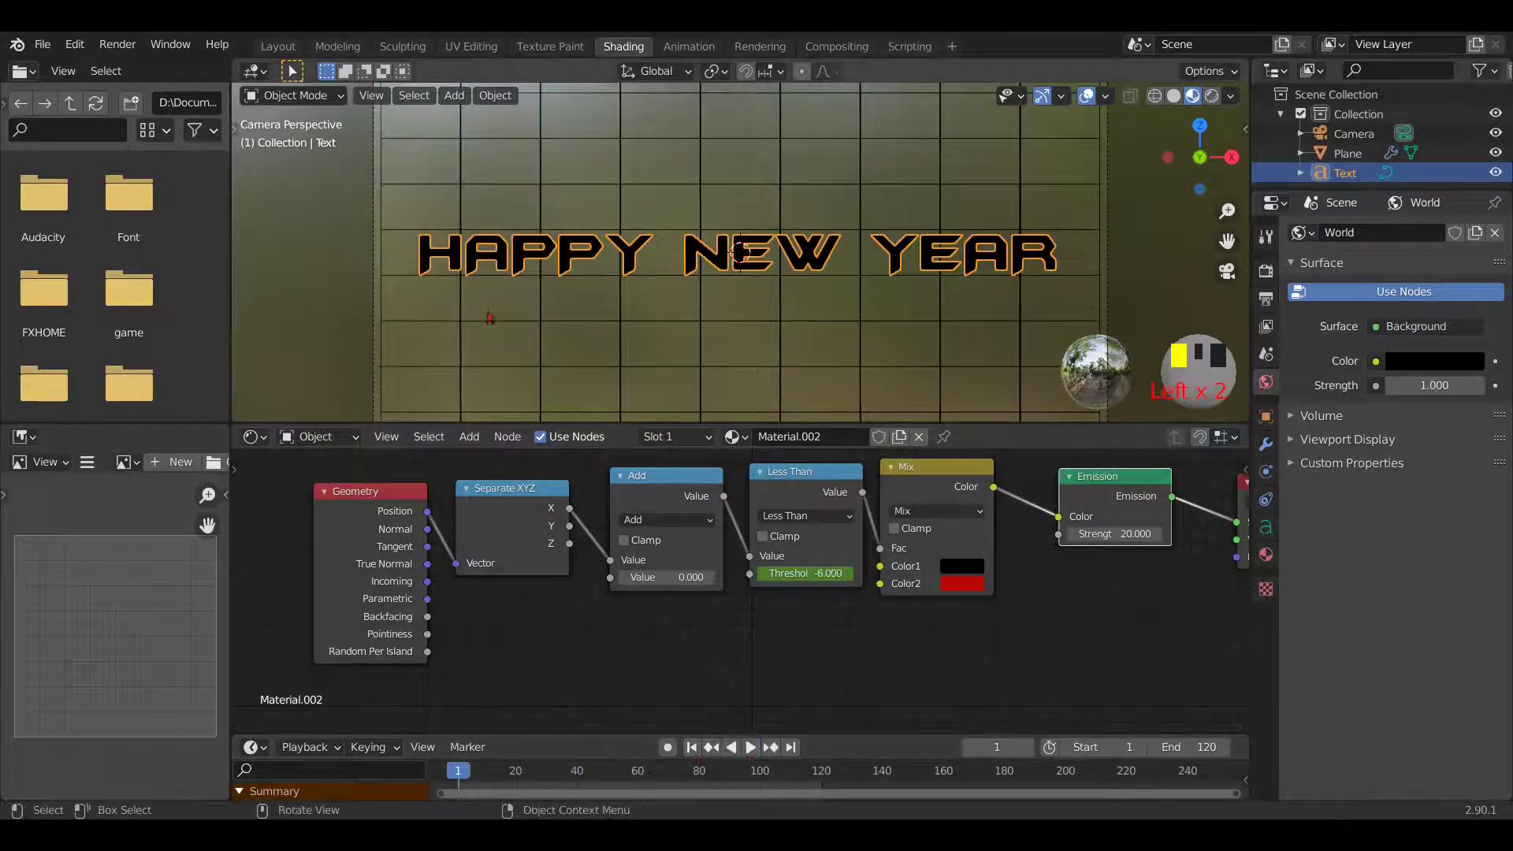
{"action": "scroll", "coordinate": [468, 321], "scroll_direction": "up", "scroll_amount": 3}
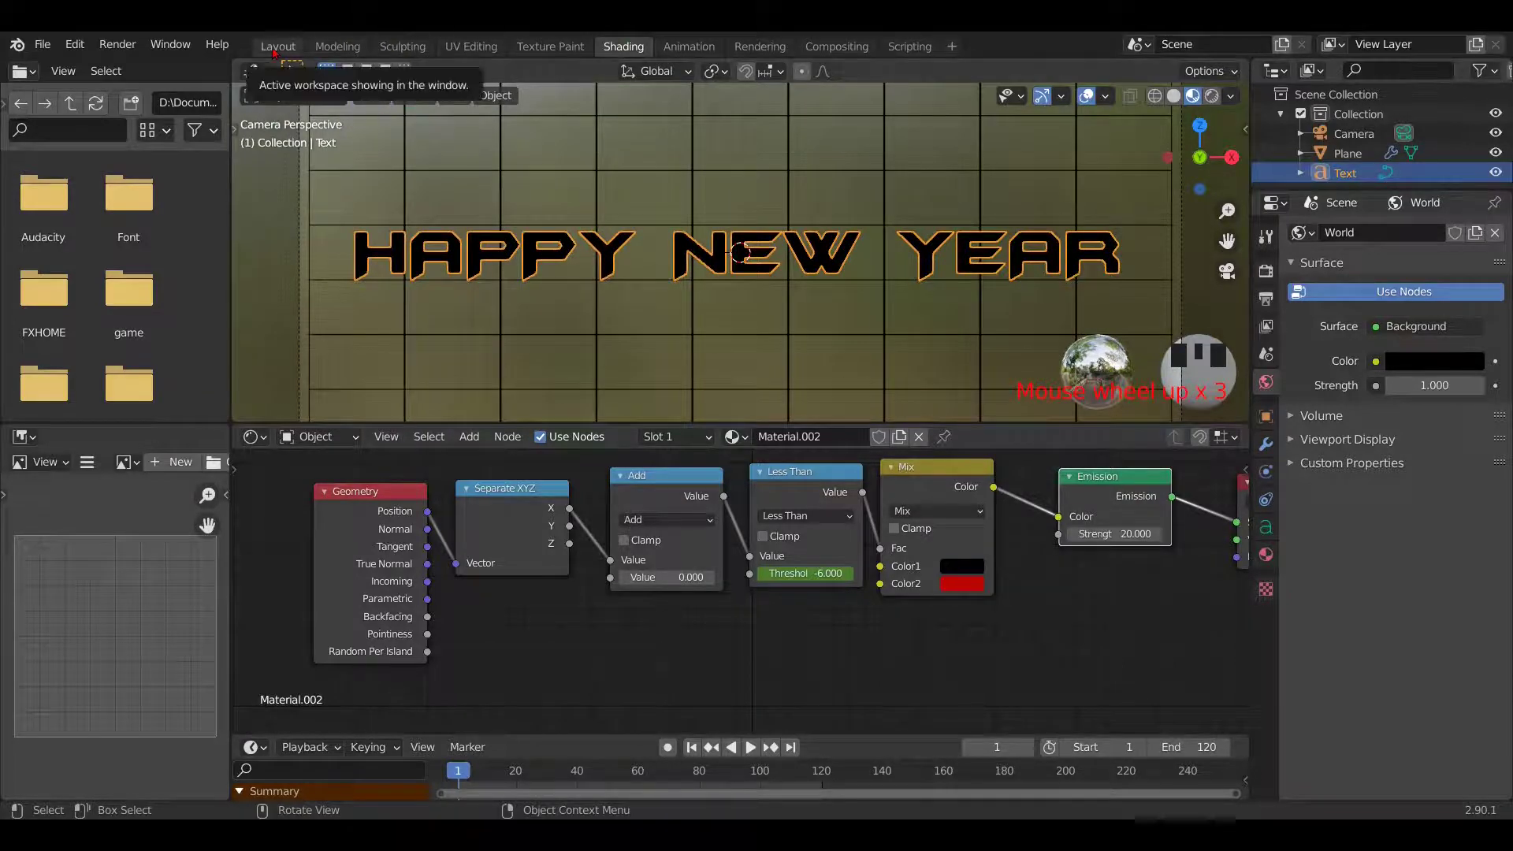
In the Layout workspace's camera view, deselect the text and enable Ambient Occlusion, Bloom and Screen Space Reflections for Eevee.
{"action": "left_click", "coordinate": [277, 46]}
{"action": "key", "text": "KP_0"}
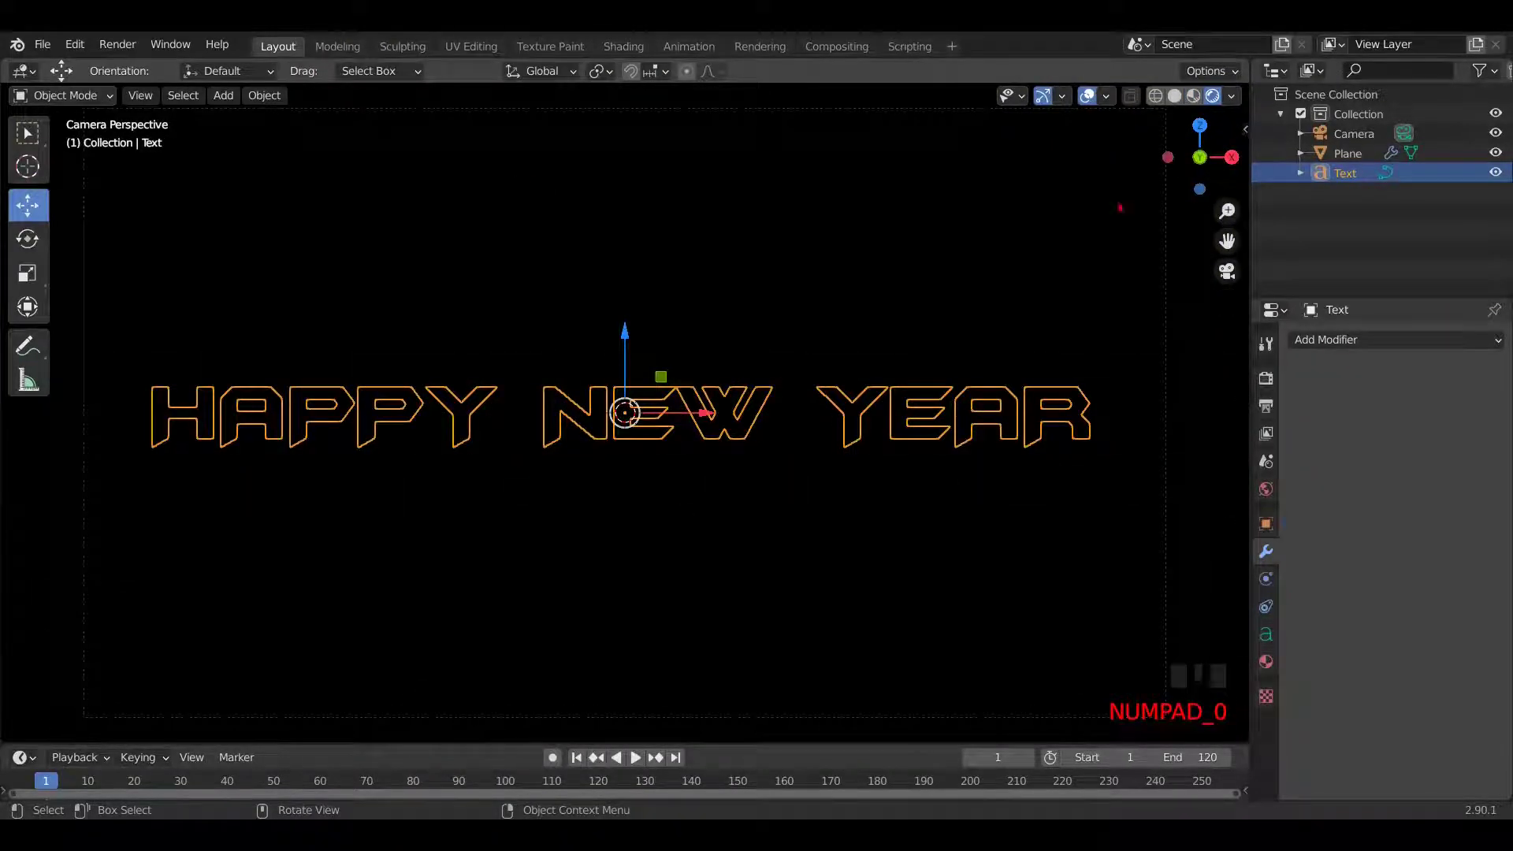
{"action": "left_click", "coordinate": [1266, 379]}
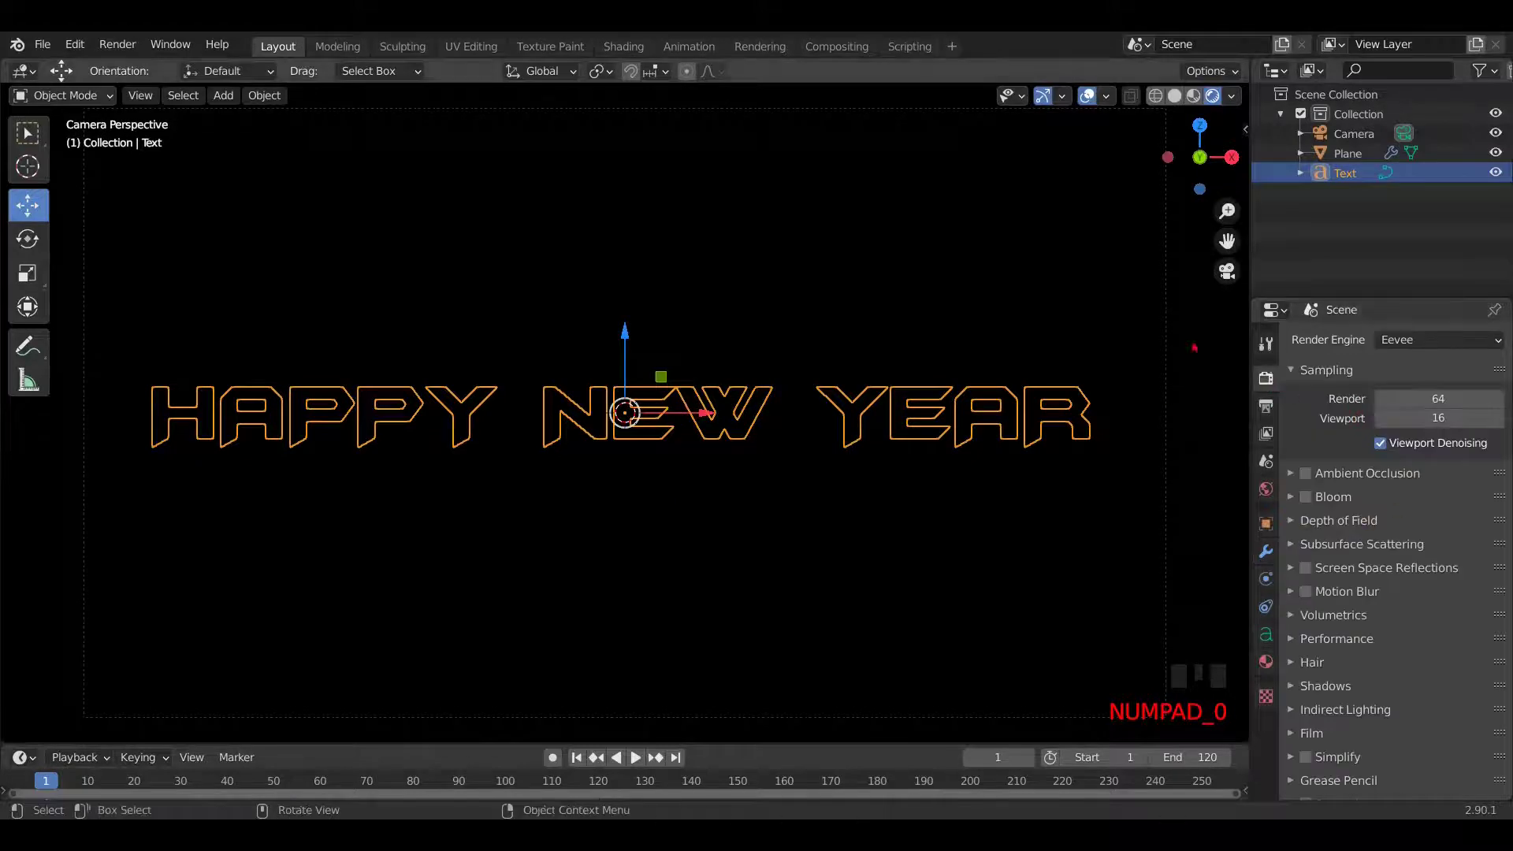
{"action": "left_click", "coordinate": [1192, 347]}
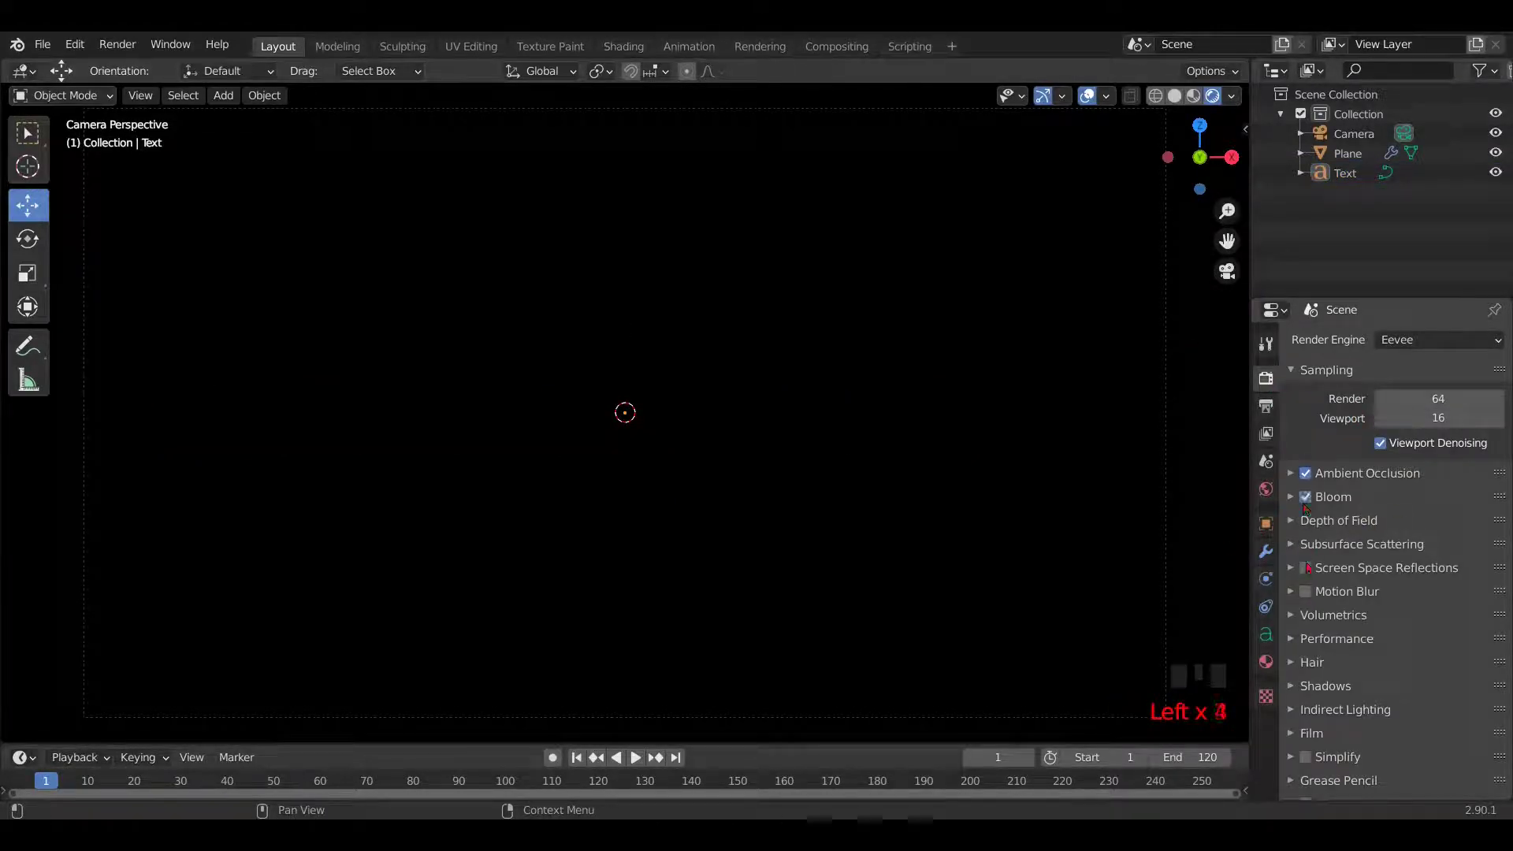
Play the glowing animation in the rendered camera view and stop at frame 117.
{"action": "key", "text": "space"}
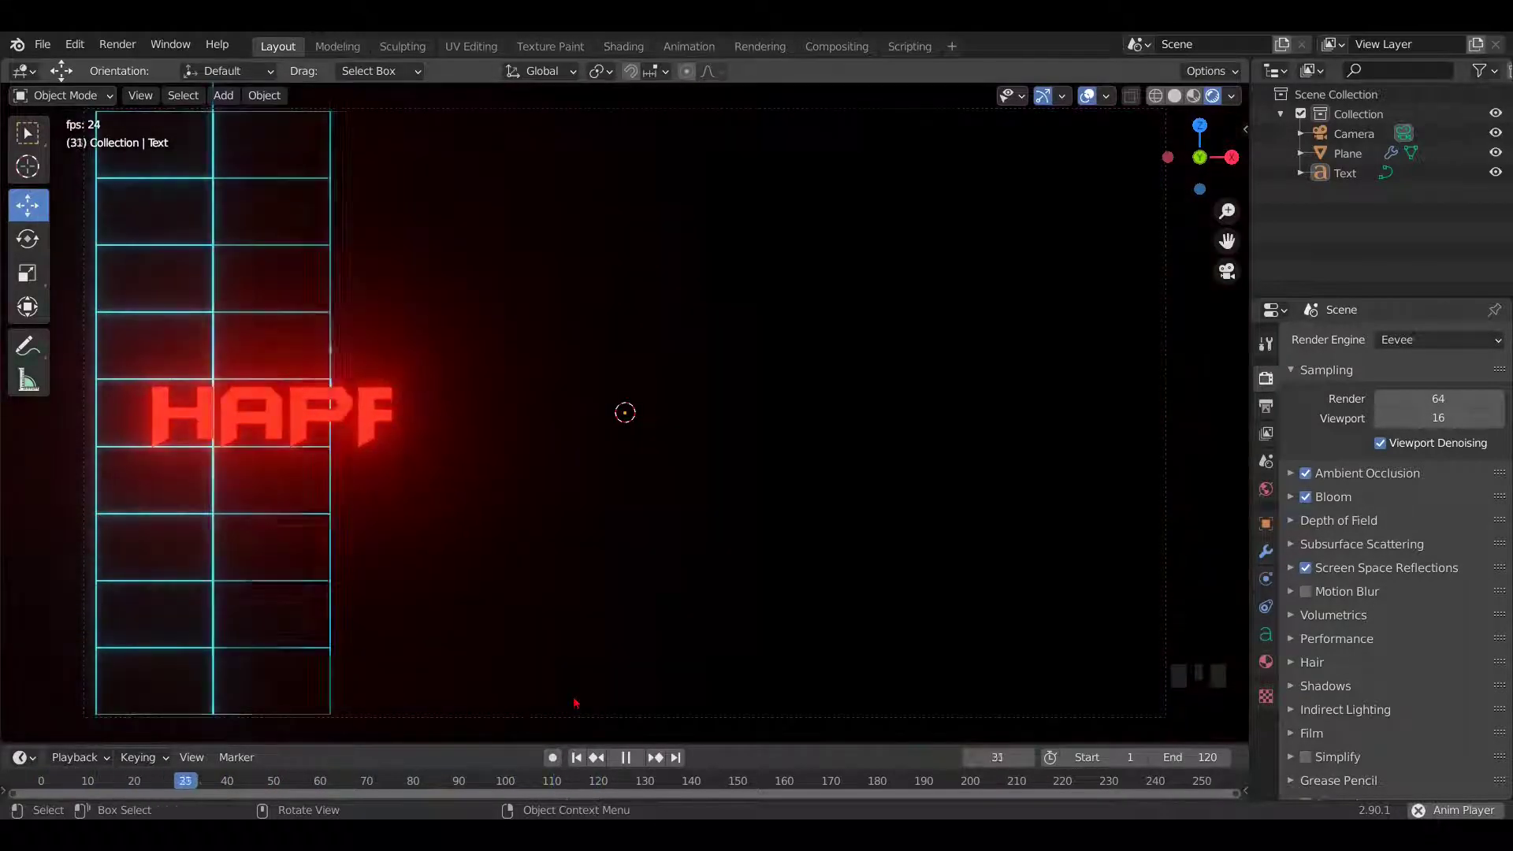
{"action": "key", "text": "space"}
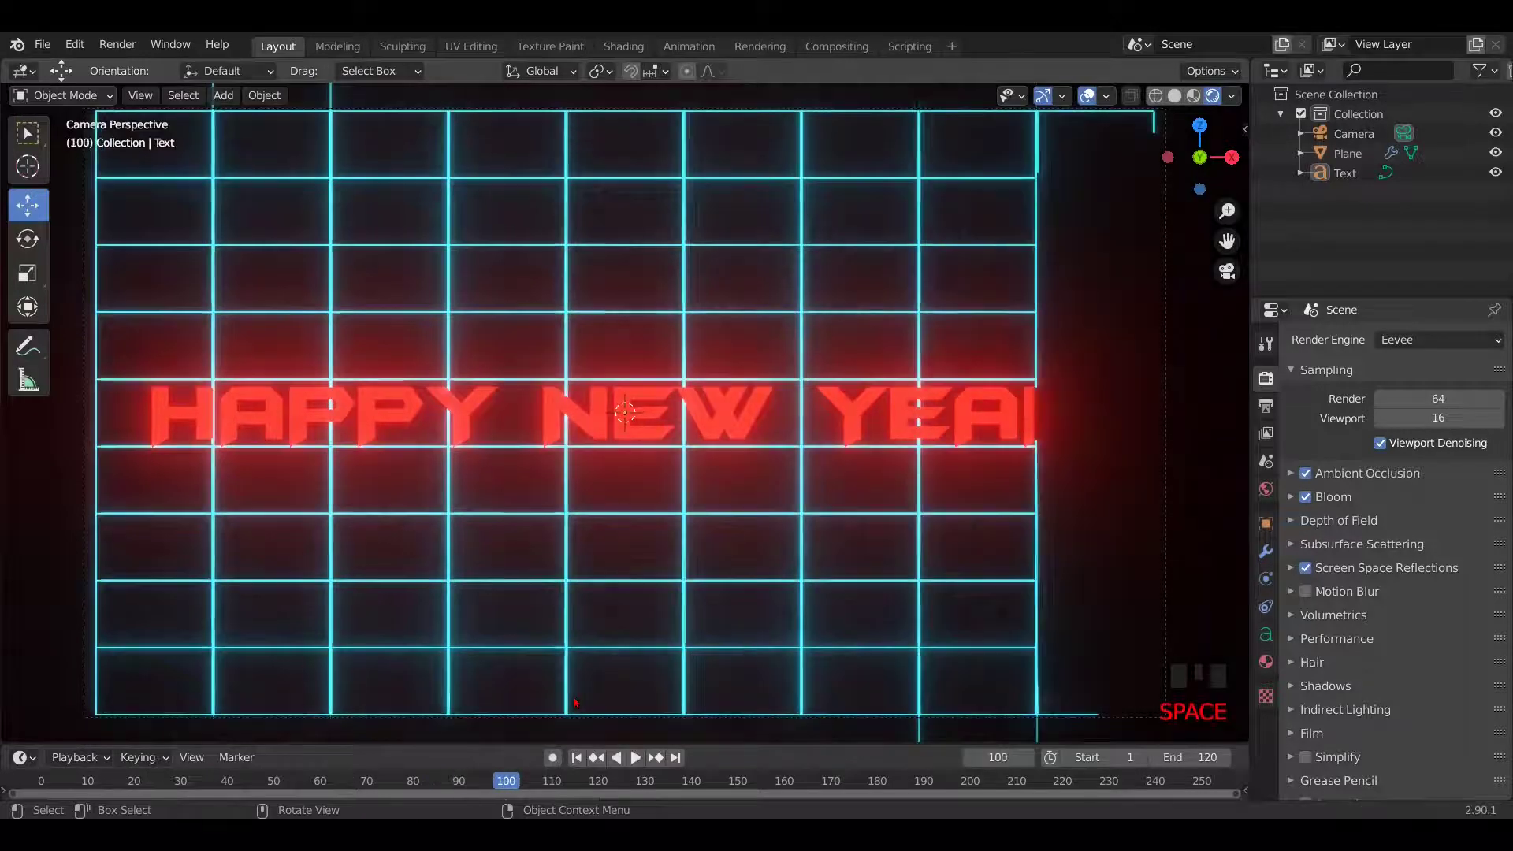
{"action": "key", "text": "space"}
{"action": "key", "text": "Left"}
{"action": "key", "text": "Left"}
Set the HAPPY NEW YEAR text's fill mode to None to try an outline-only look.
{"action": "left_click", "coordinate": [842, 406]}
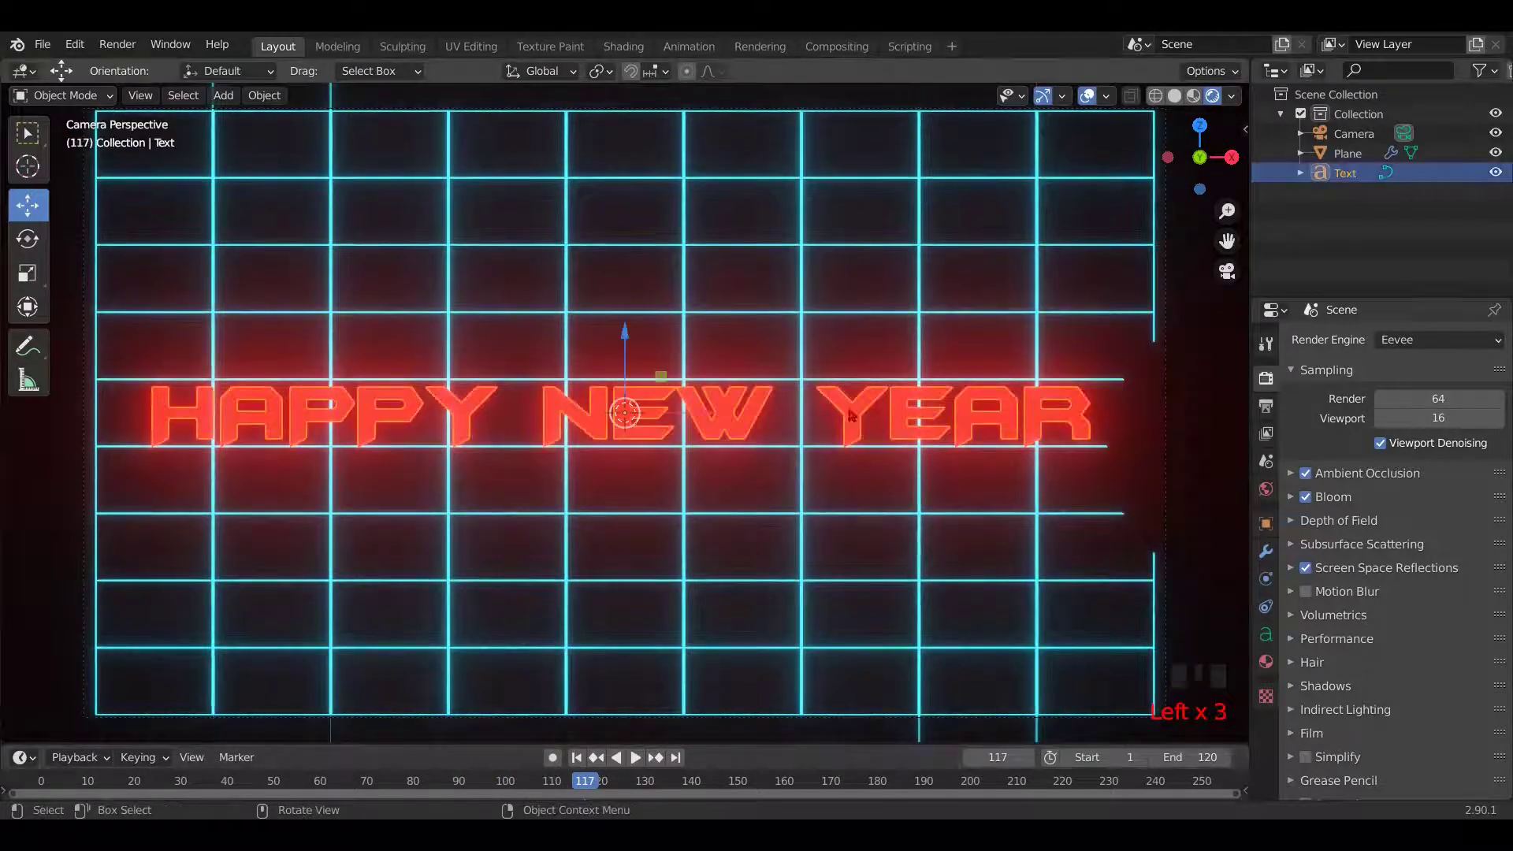
{"action": "left_click", "coordinate": [1266, 635]}
{"action": "left_click", "coordinate": [1406, 482]}
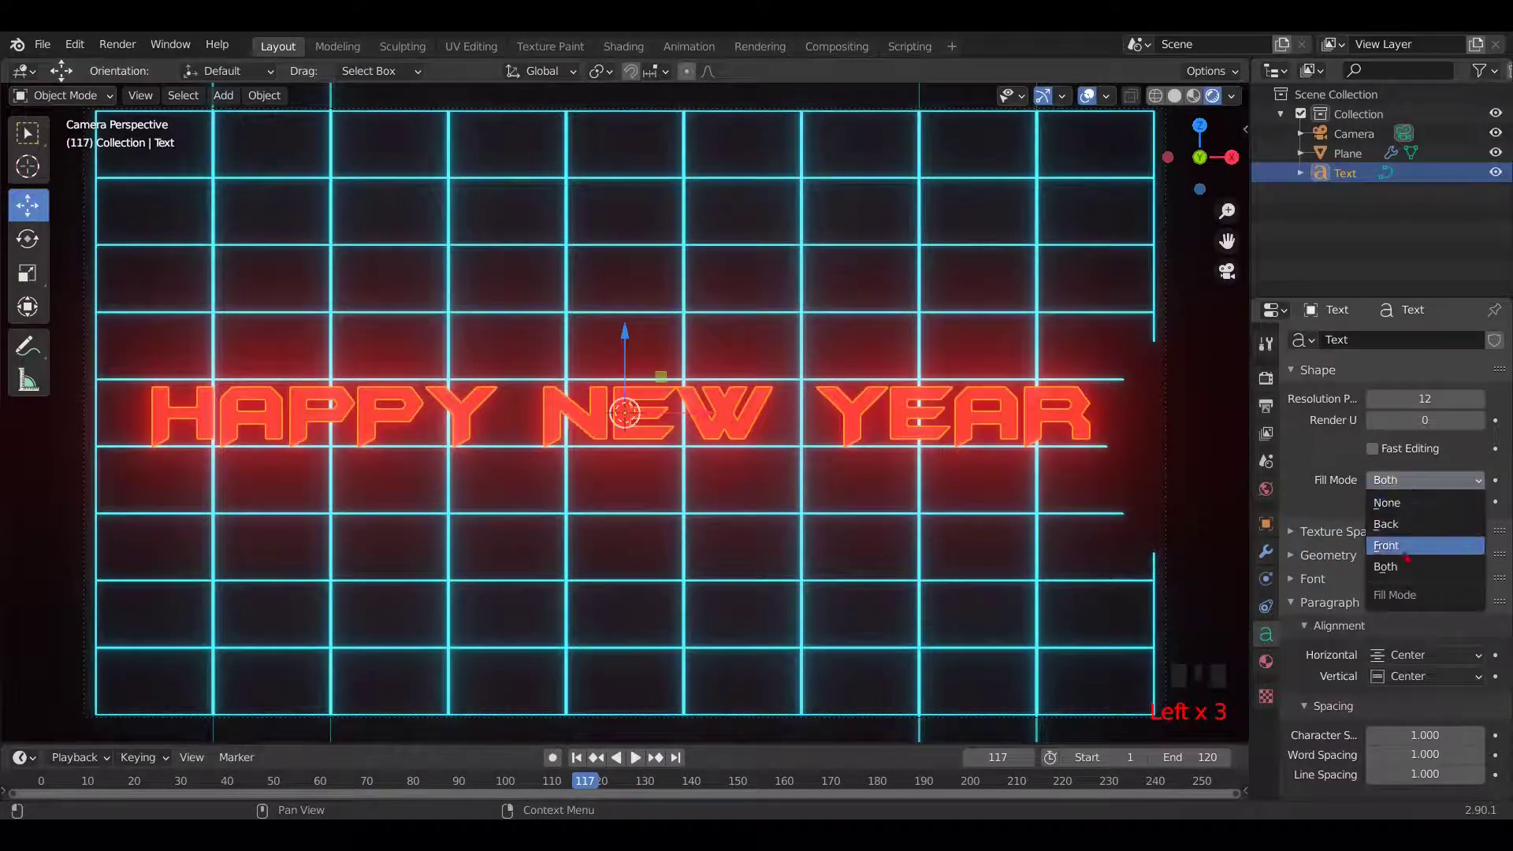
{"action": "left_click", "coordinate": [1388, 502]}
{"action": "left_click", "coordinate": [1150, 407]}
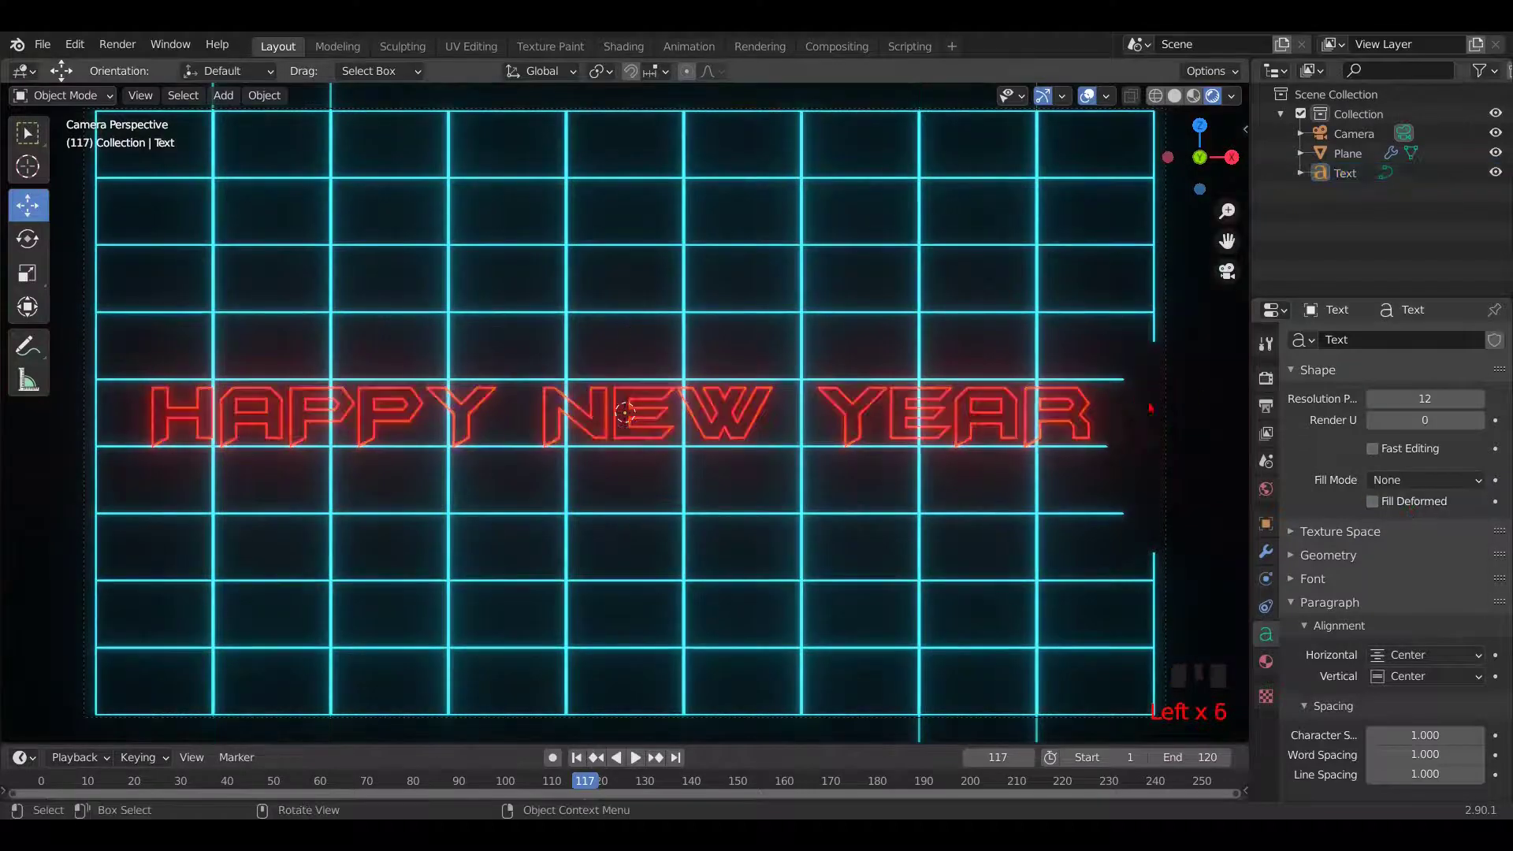
Play the animation from frame 1 to check the outlined text, and return to the first frame.
{"action": "left_click", "coordinate": [575, 757]}
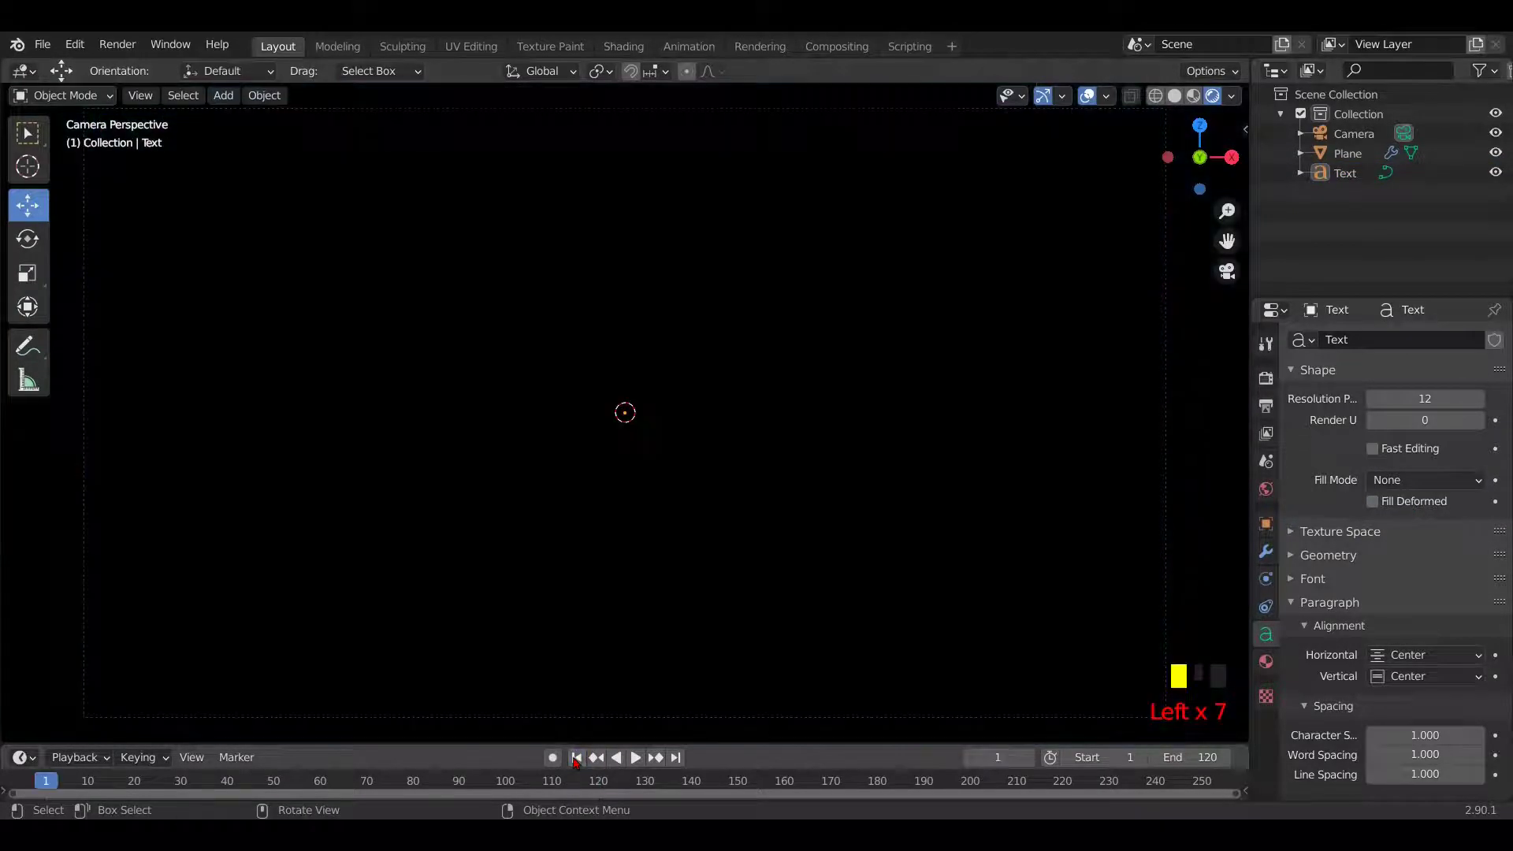
{"action": "key", "text": "space"}
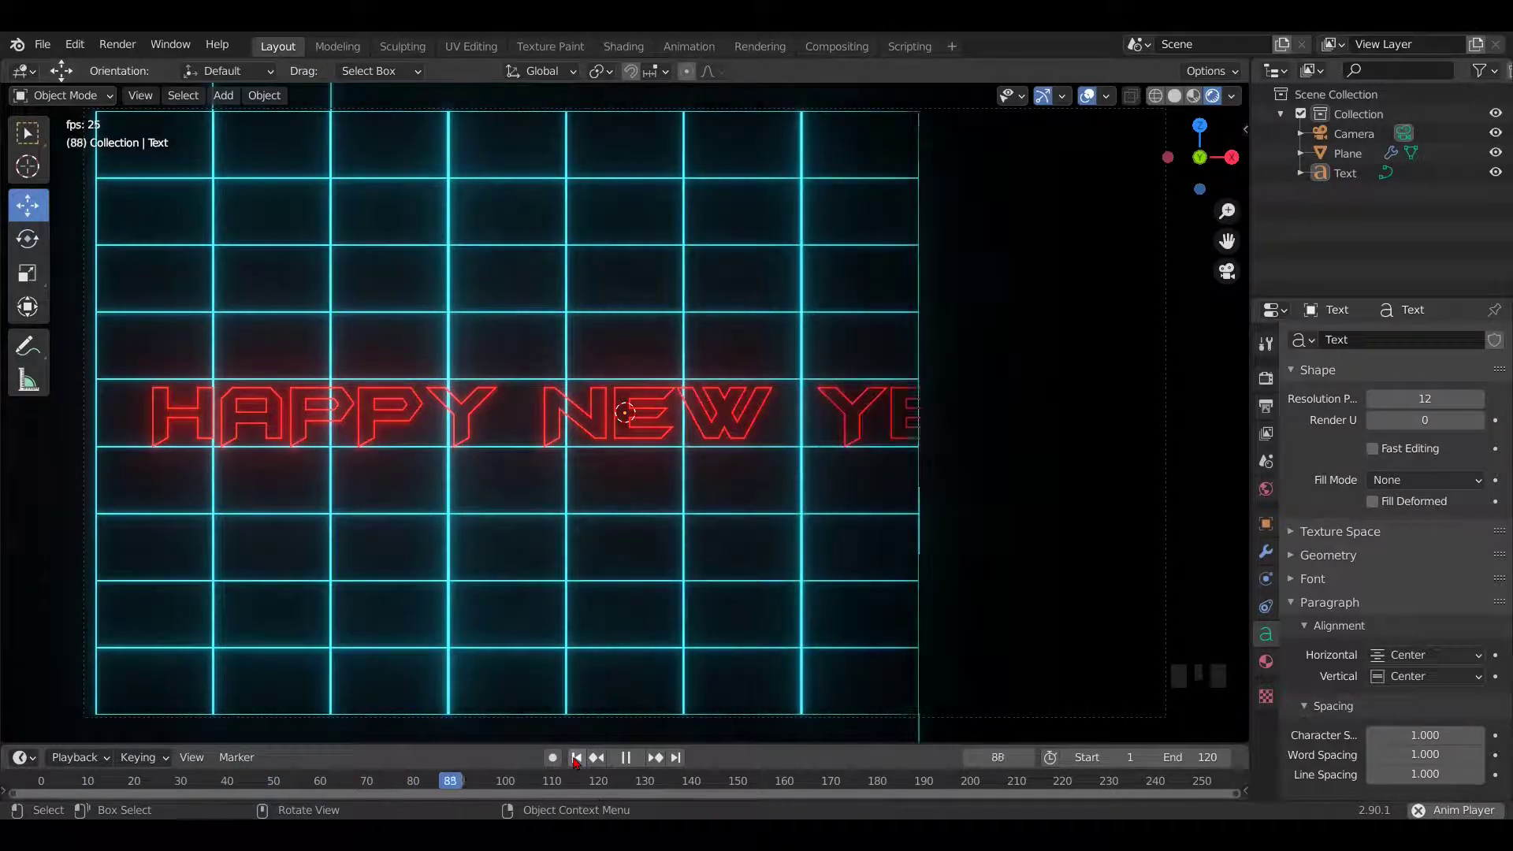
{"action": "key", "text": "space"}
{"action": "key", "text": "space"}
{"action": "key", "text": "space"}
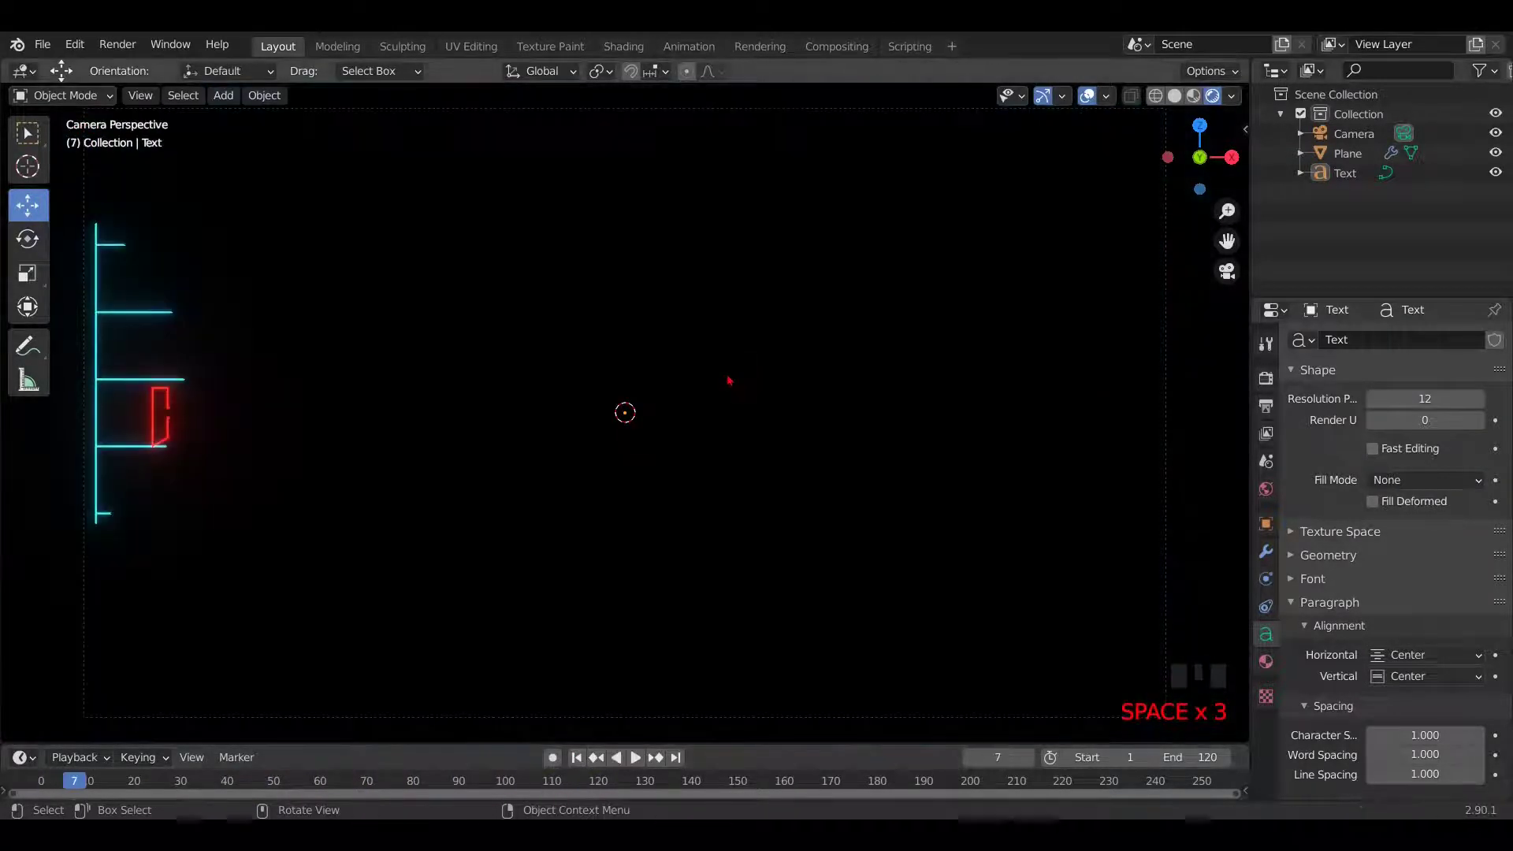
{"action": "left_click", "coordinate": [576, 758]}
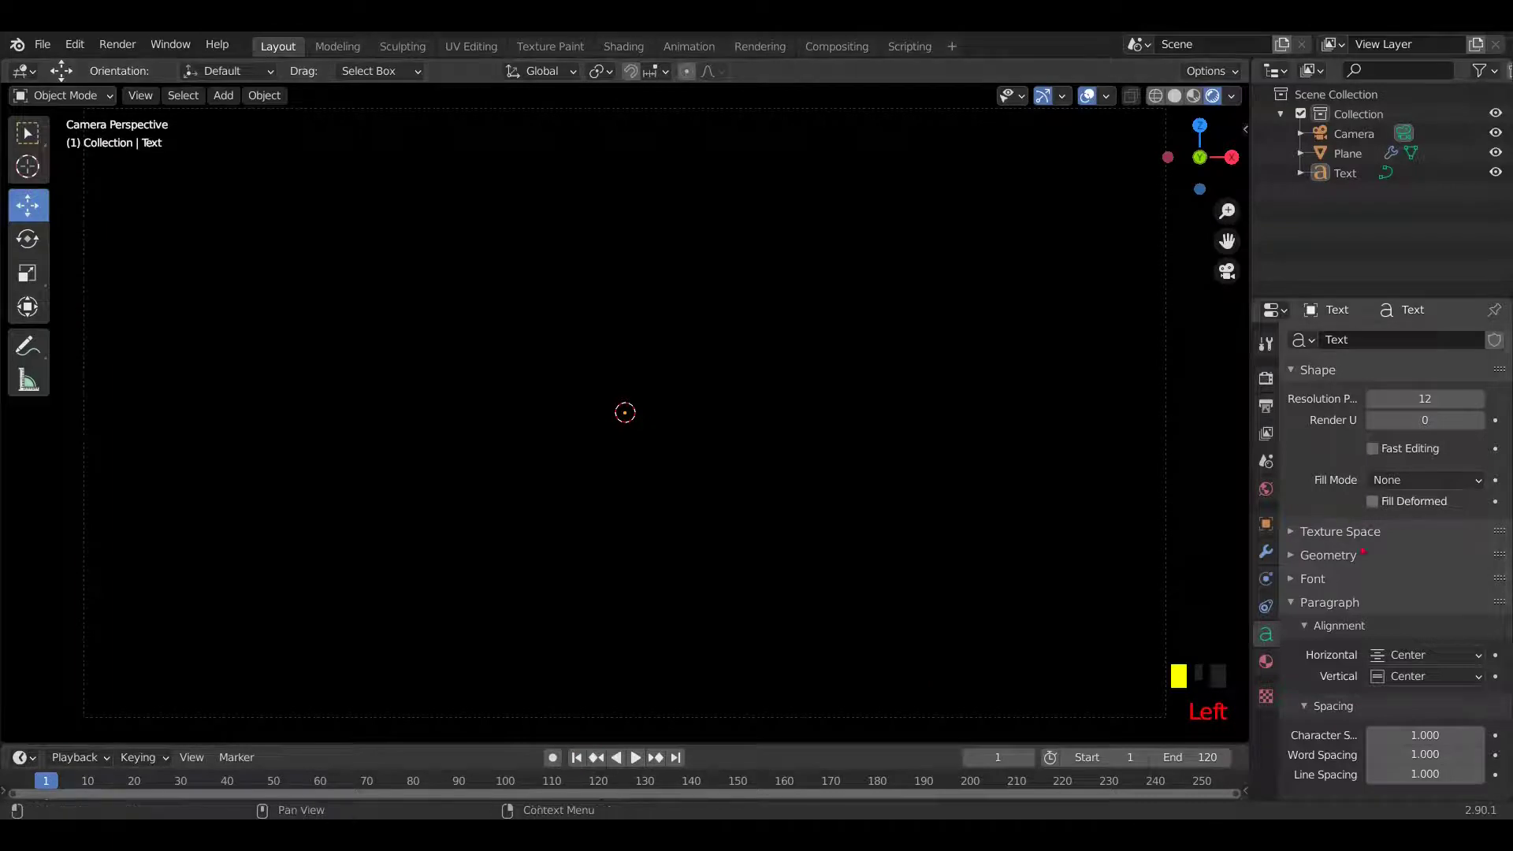
Restore the text's fill mode to Both and play the animation up to frame 33.
{"action": "left_click", "coordinate": [1426, 480]}
{"action": "left_click", "coordinate": [1440, 566]}
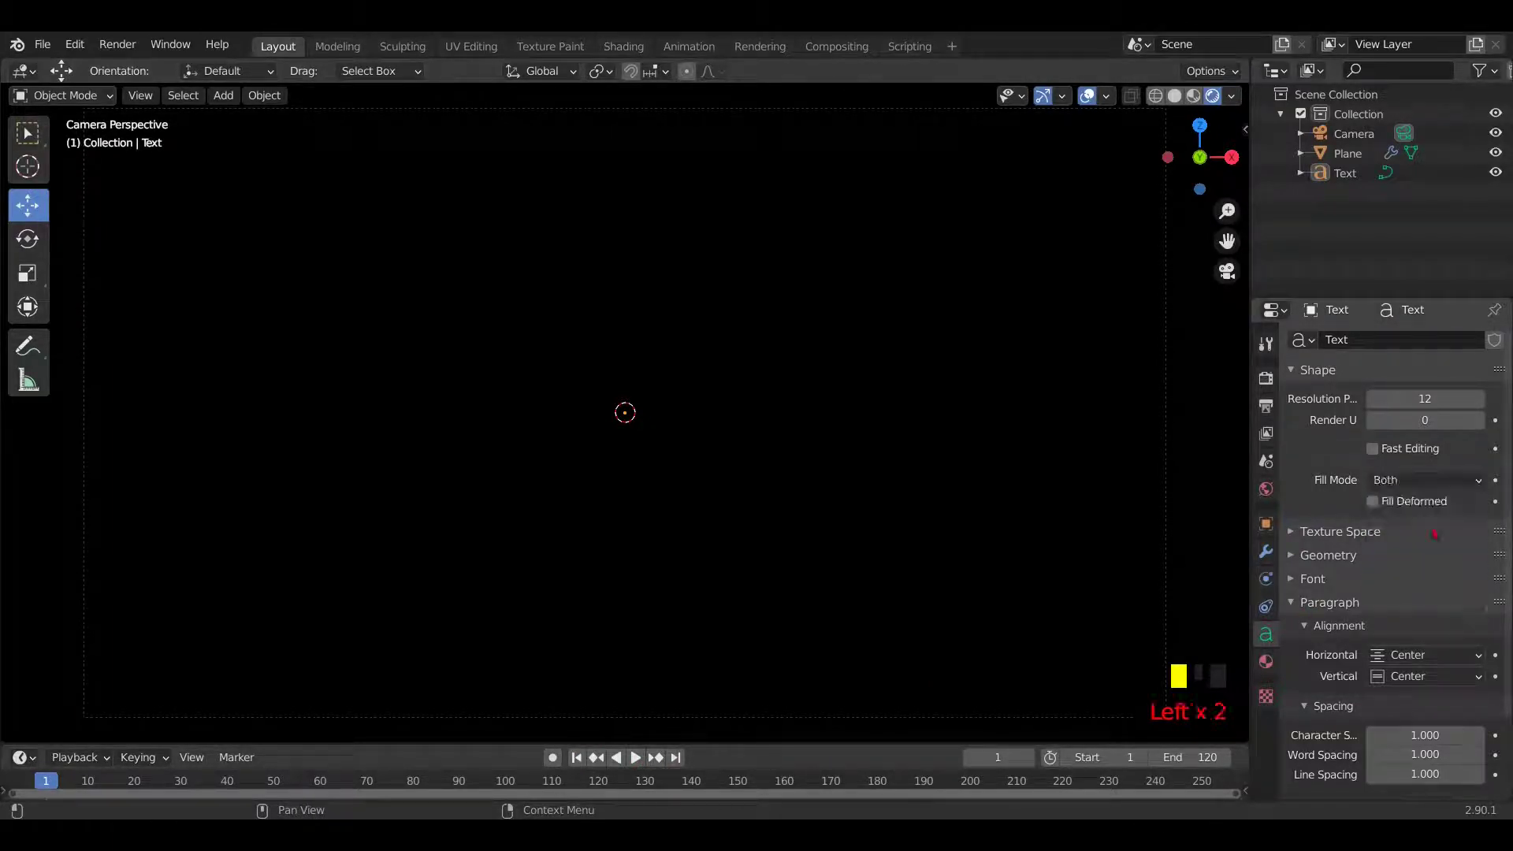
{"action": "key", "text": "space"}
{"action": "key", "text": "space"}
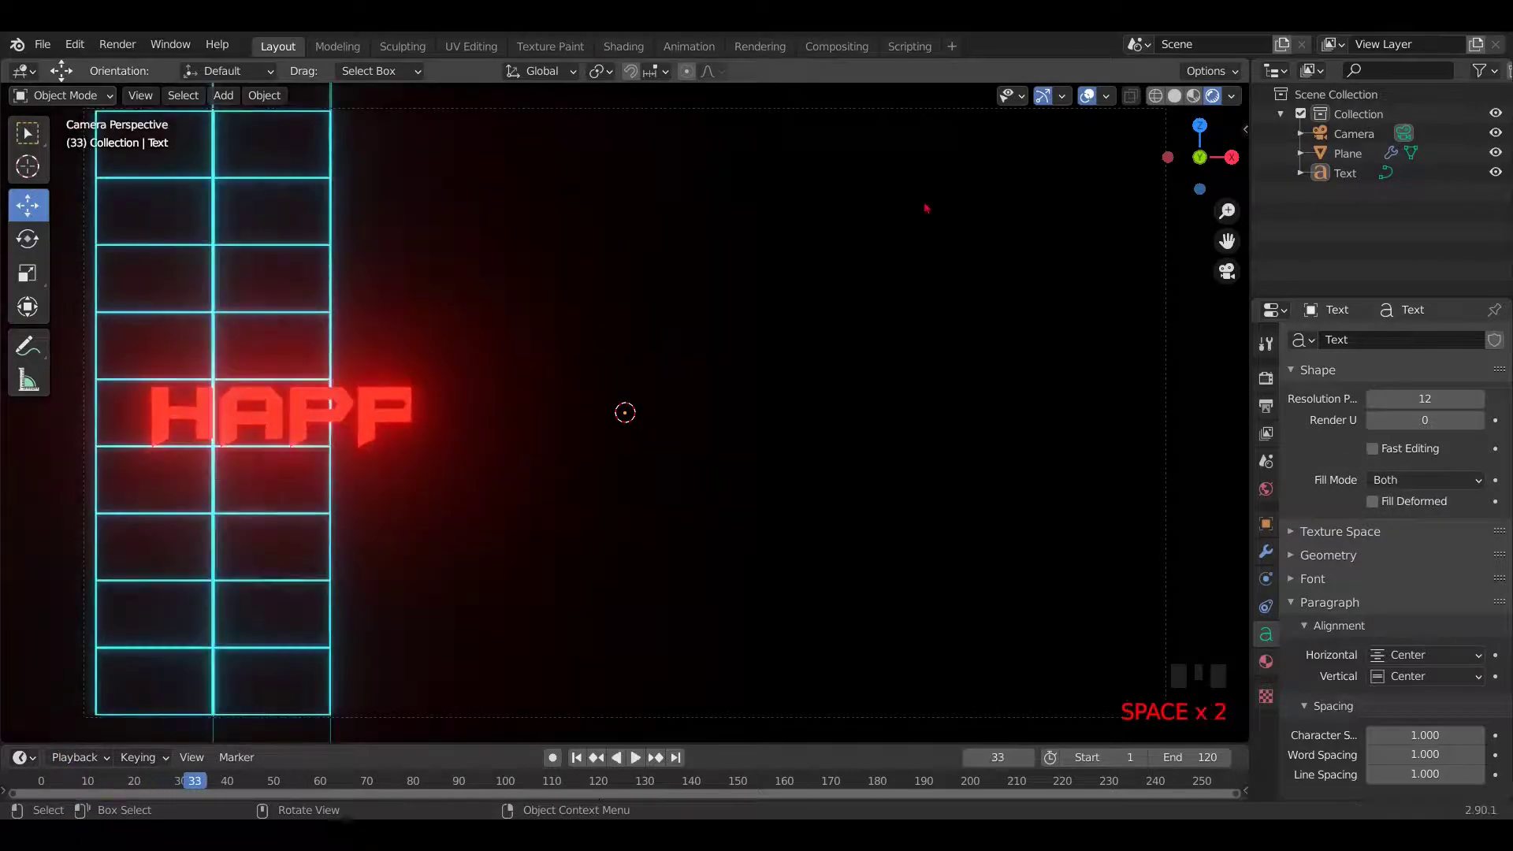
Set the render output path to the desktop with the file name HAPPY NEW YEAR YOUTUBE.
{"action": "left_click", "coordinate": [1265, 380]}
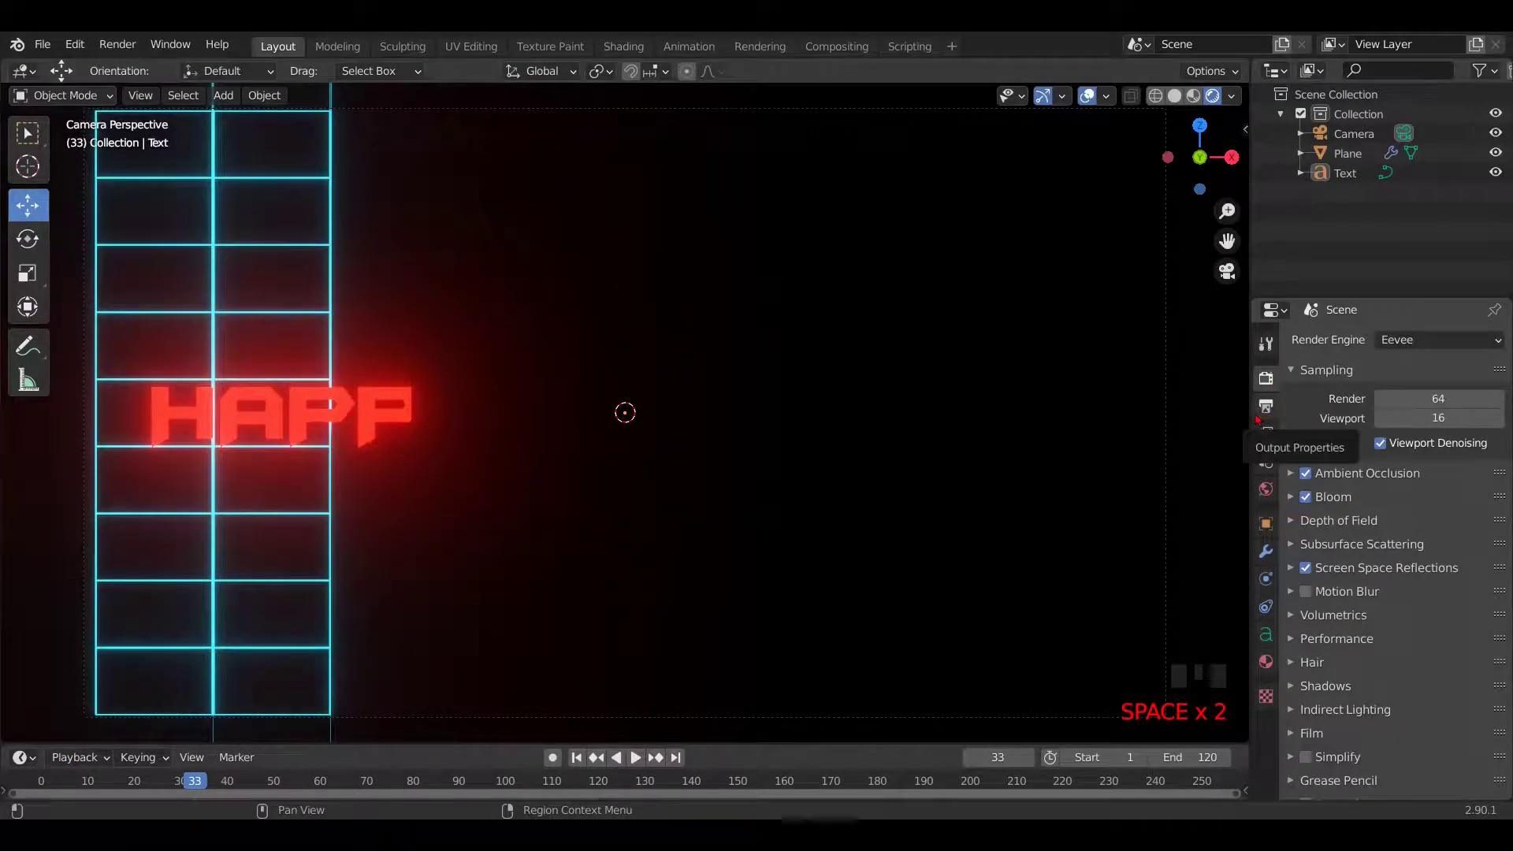
{"action": "left_click", "coordinate": [1264, 406]}
{"action": "scroll", "coordinate": [1436, 493], "scroll_direction": "down", "scroll_amount": 5}
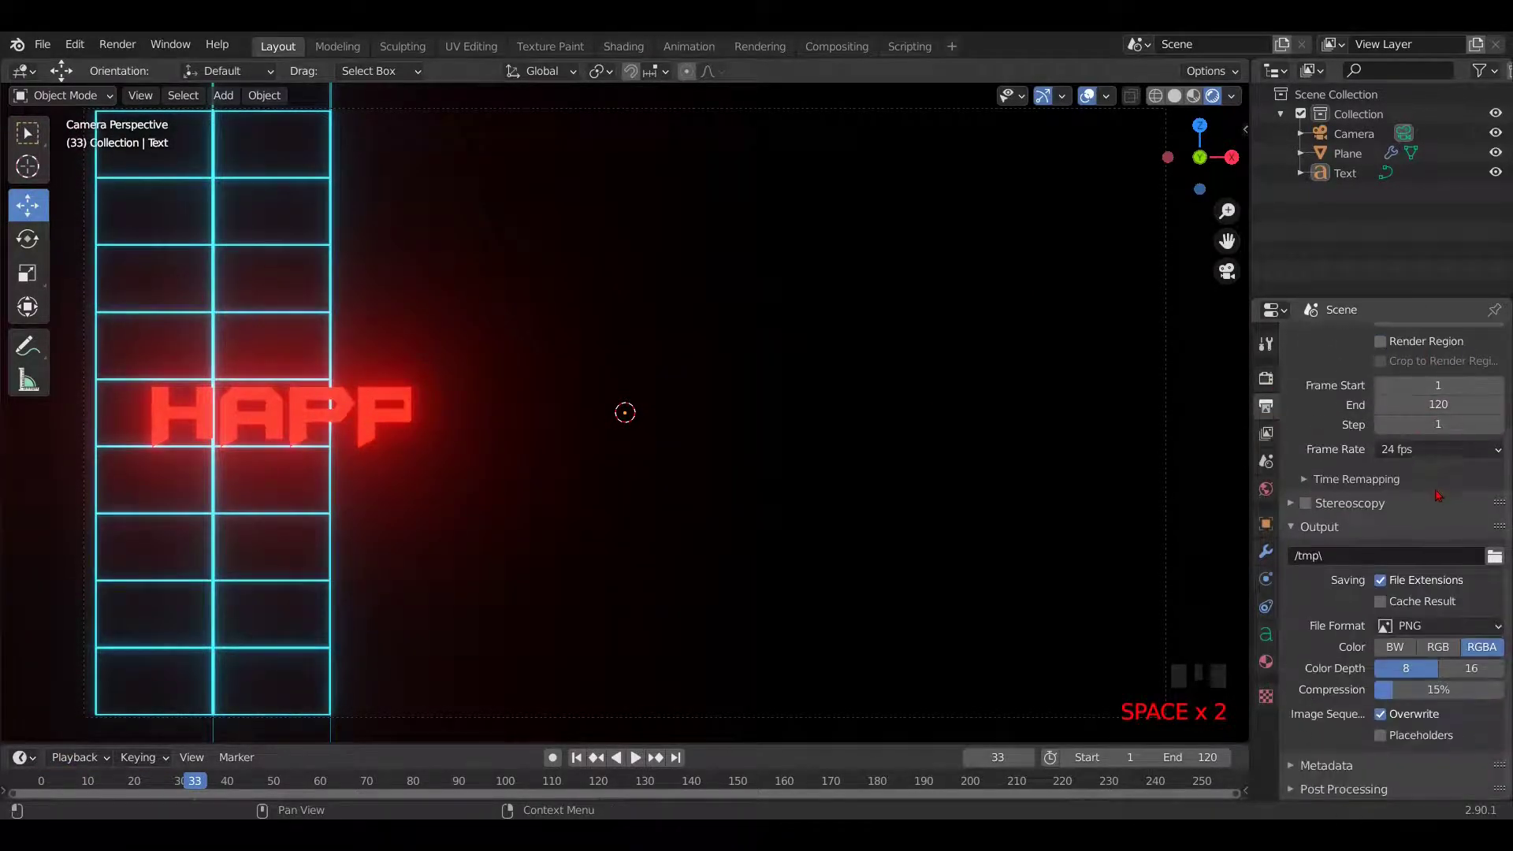
{"action": "left_click", "coordinate": [1495, 557]}
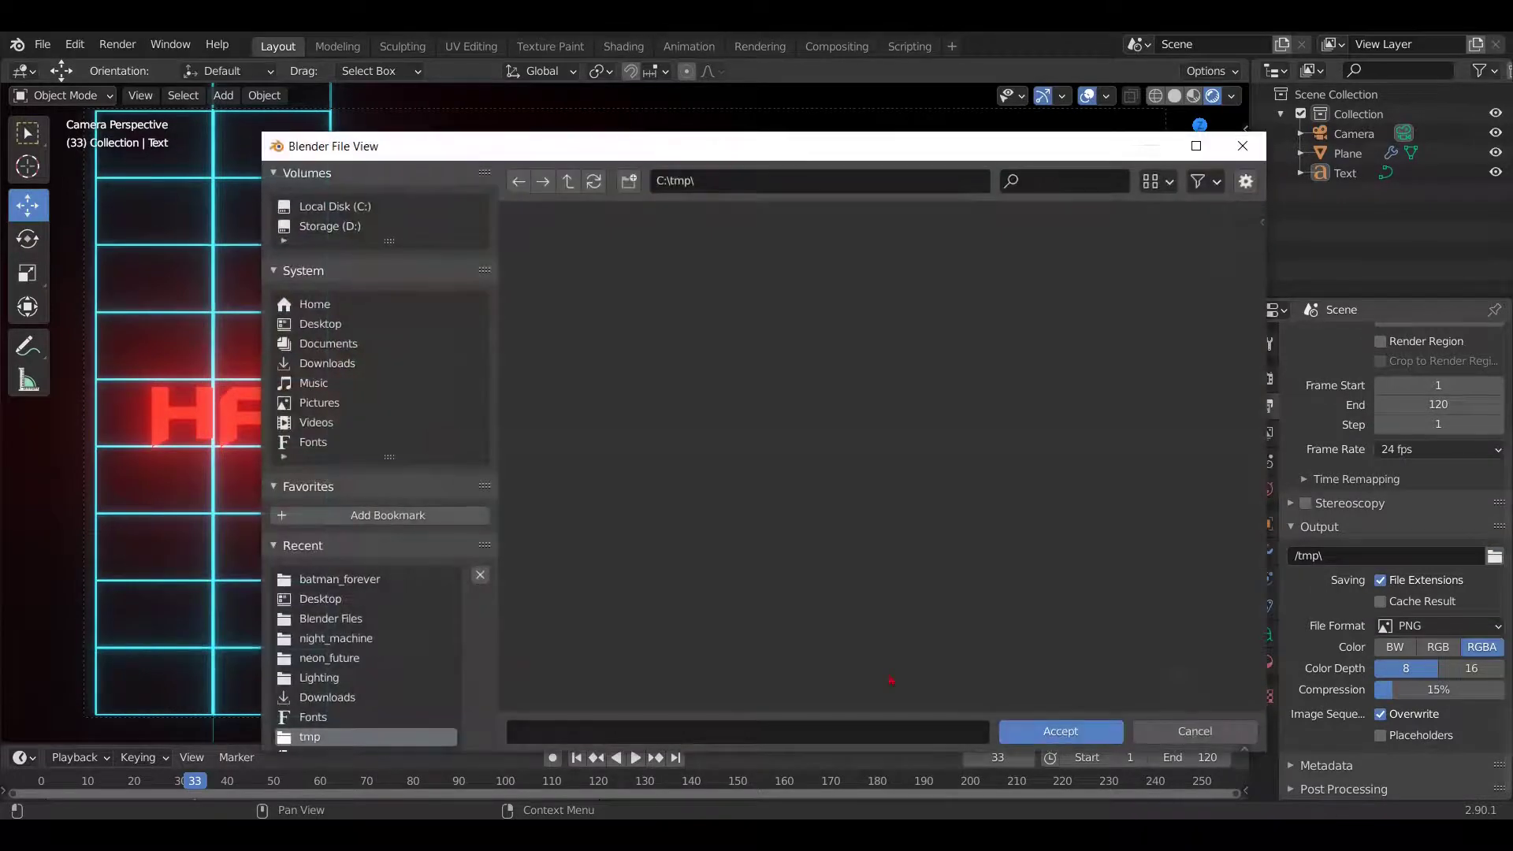
{"action": "left_click", "coordinate": [689, 722]}
{"action": "type", "text": "C:\\Users\\aman3\\Desktop\\HAPPY NEW YEAR YOUTUBE"}
{"action": "key", "text": "Return"}
{"action": "key", "text": "Return"}
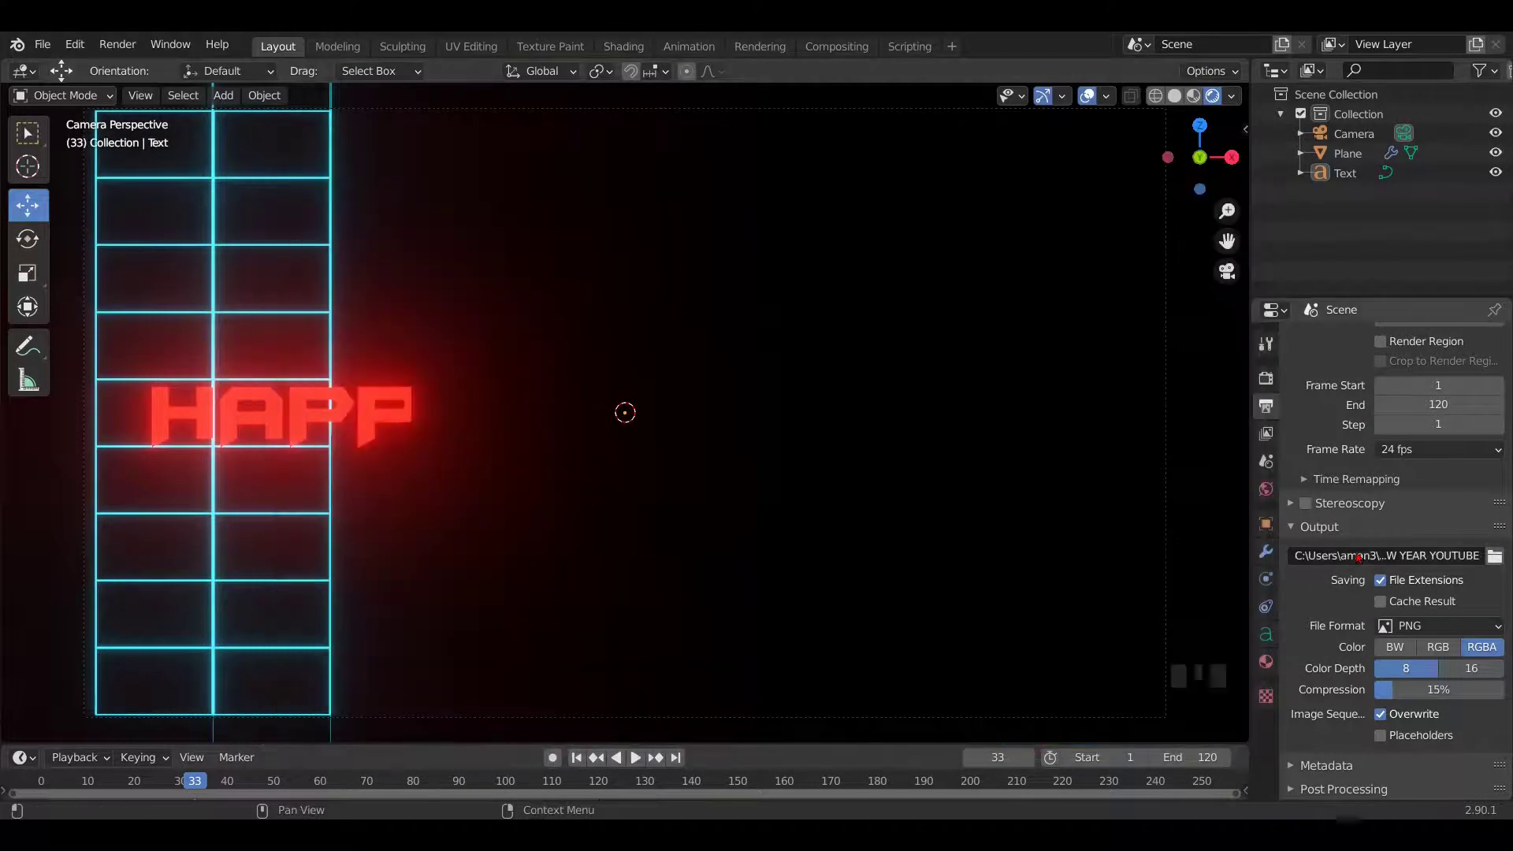
Set the output file format to FFmpeg video and its encoding container to MPEG-4.
{"action": "left_click", "coordinate": [1429, 628]}
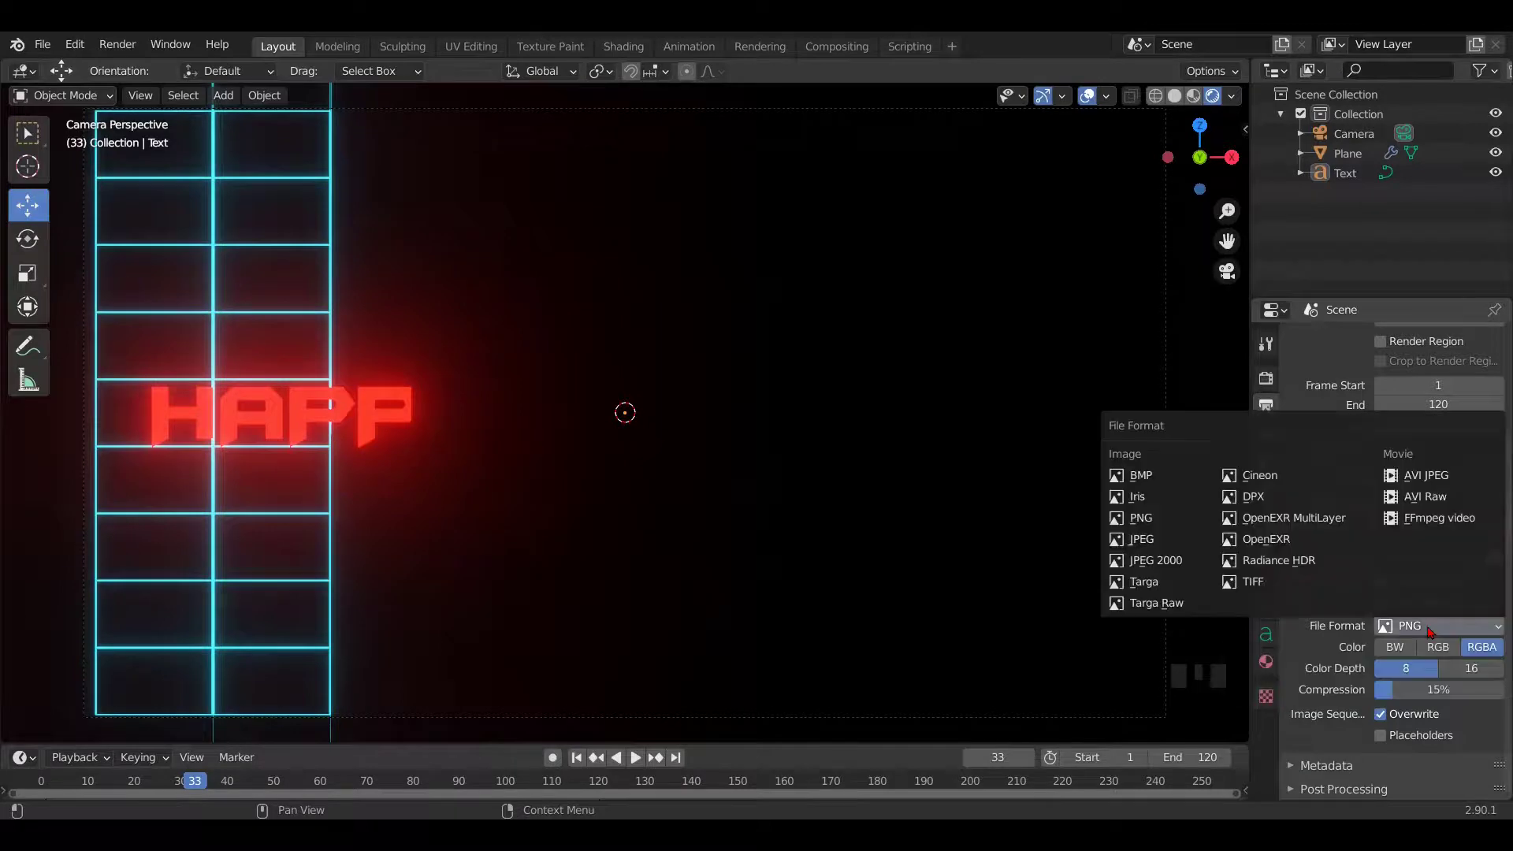
{"action": "left_click", "coordinate": [1432, 520]}
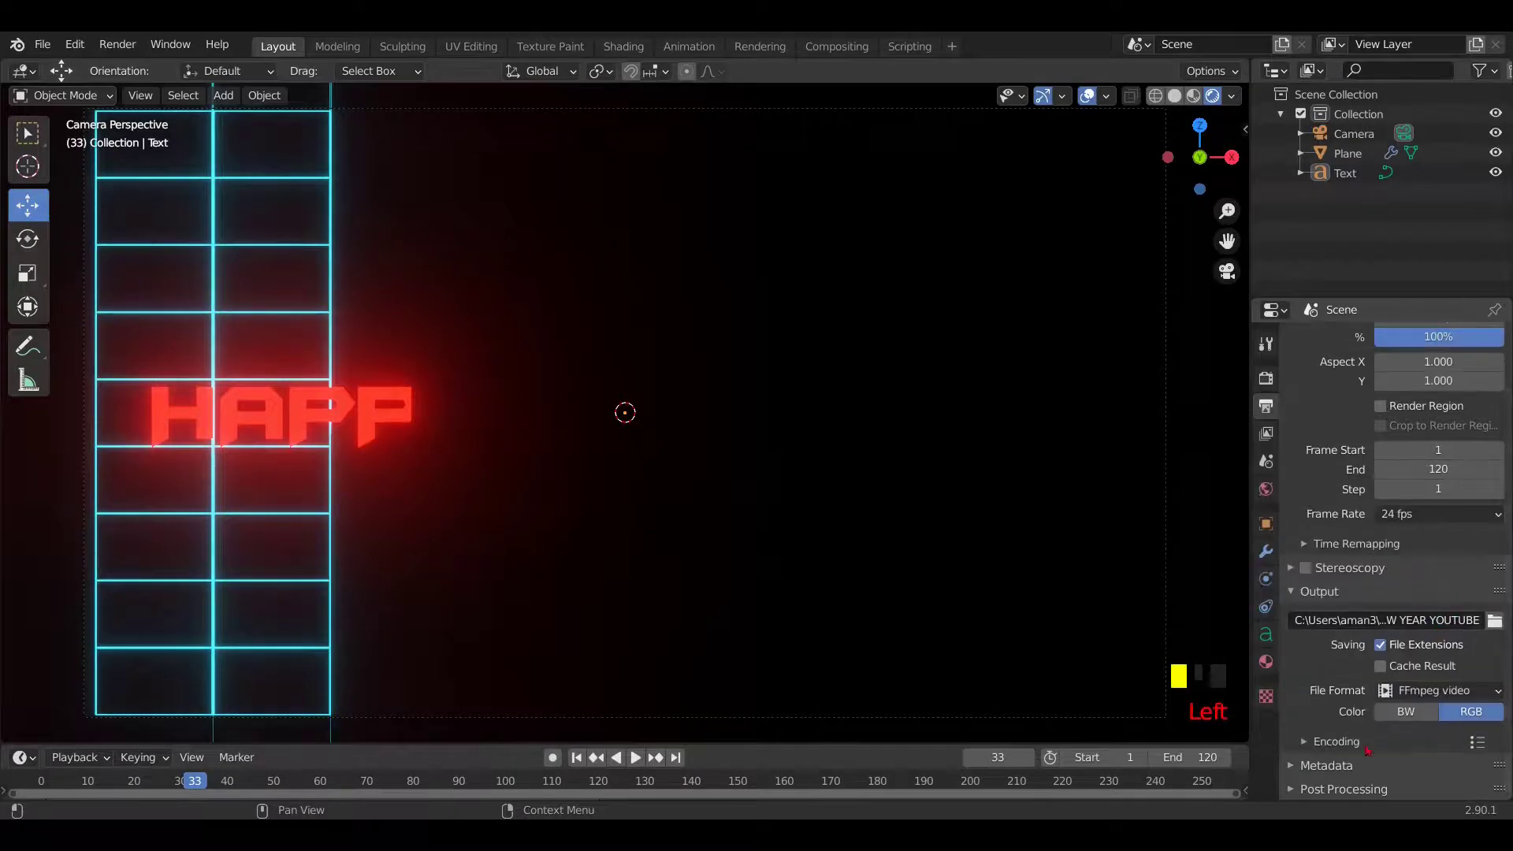
{"action": "left_click", "coordinate": [1365, 746]}
{"action": "scroll", "coordinate": [1350, 720], "scroll_direction": "down", "scroll_amount": 6}
{"action": "left_click", "coordinate": [1455, 553]}
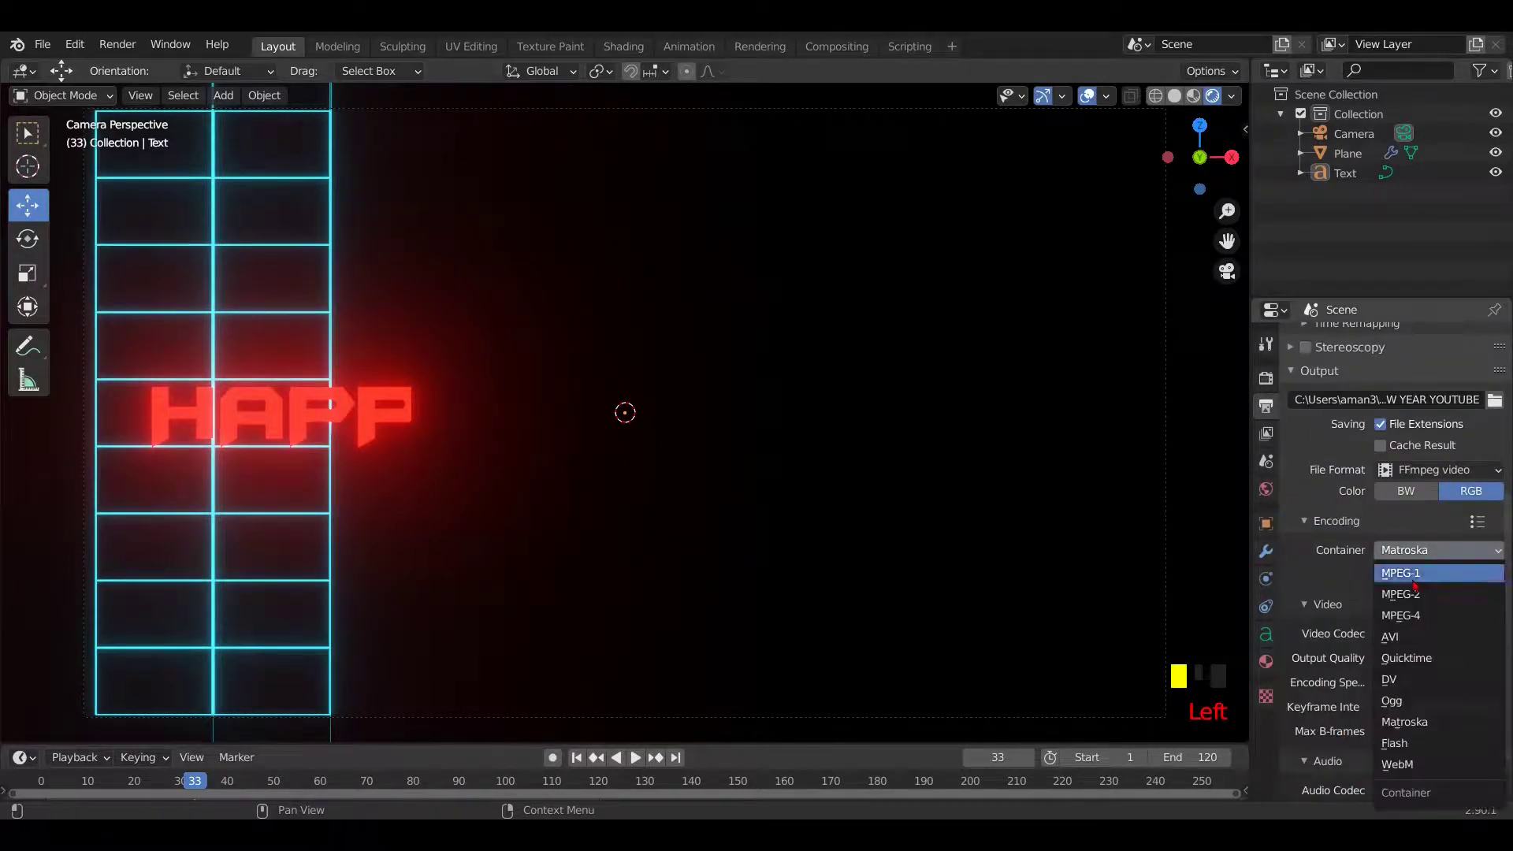
{"action": "left_click", "coordinate": [1418, 616]}
Set the video encoding's output quality to High quality.
{"action": "scroll", "coordinate": [1423, 622], "scroll_direction": "down", "scroll_amount": 2}
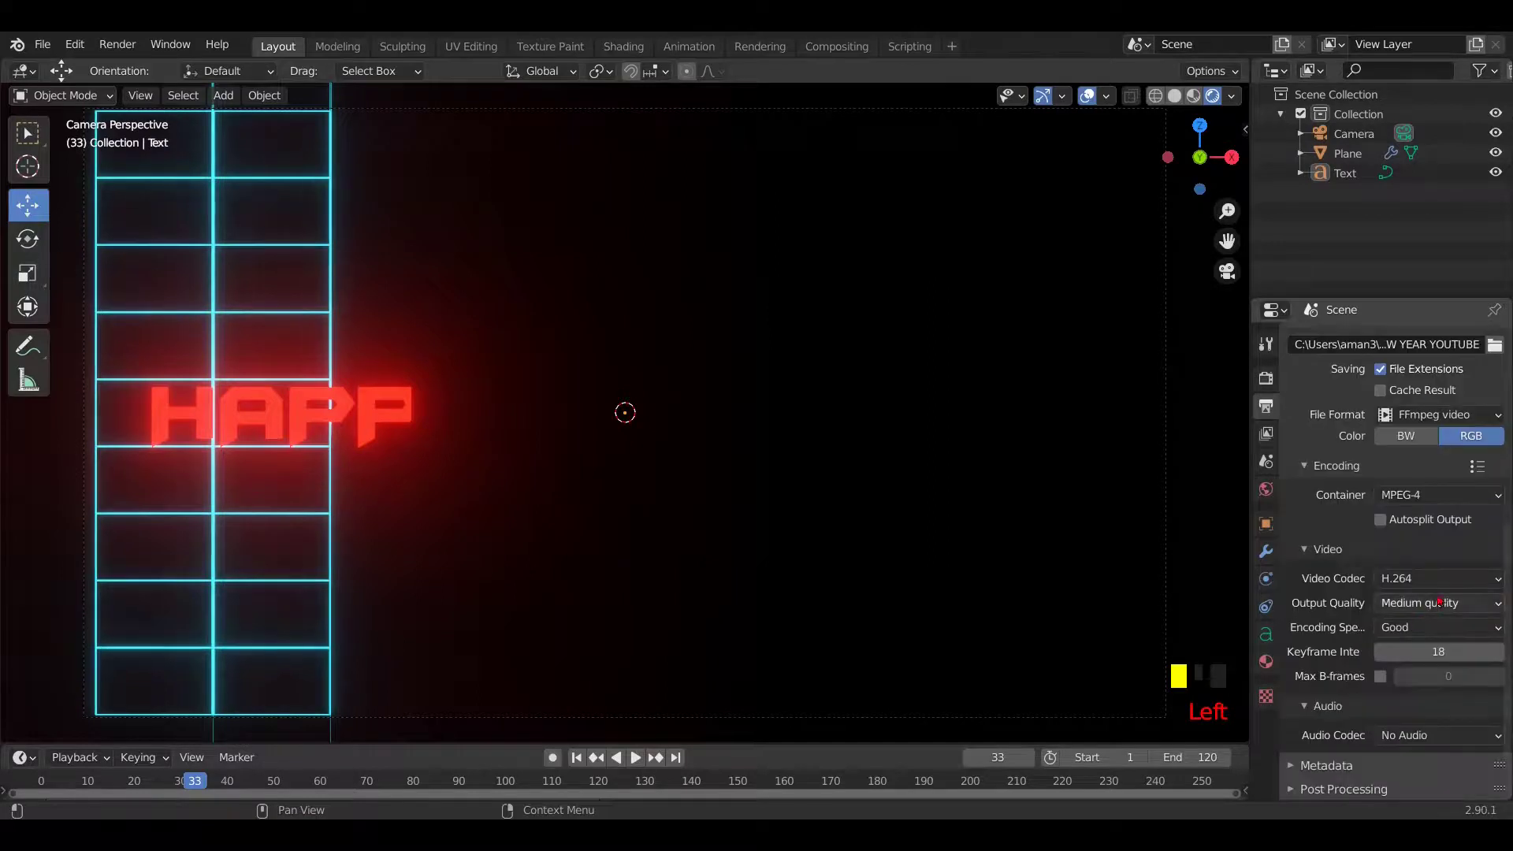
{"action": "left_click", "coordinate": [1438, 603]}
{"action": "left_click", "coordinate": [1412, 516]}
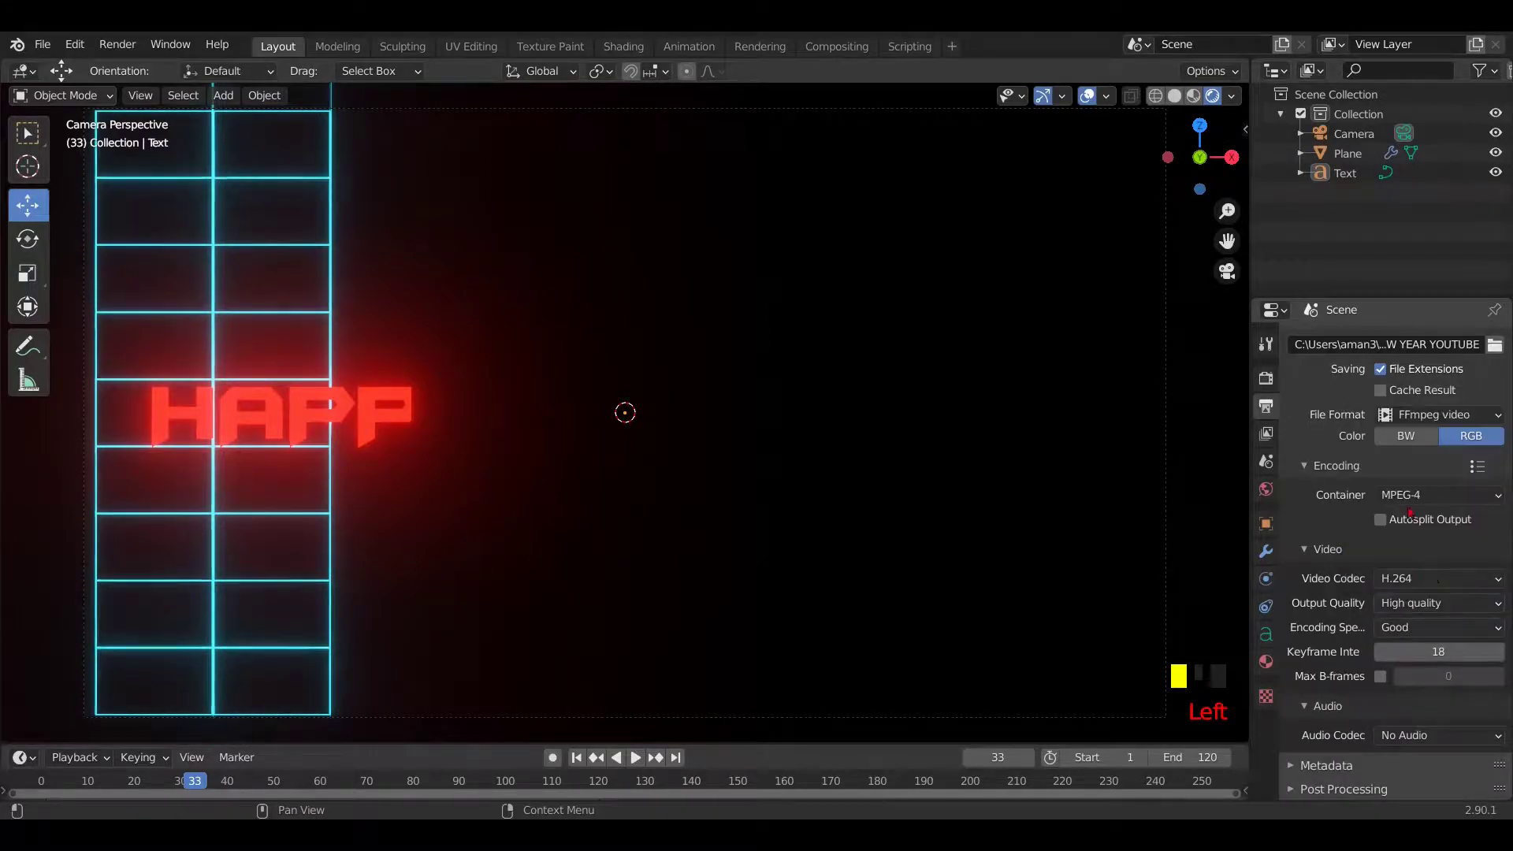
{"action": "left_click", "coordinate": [1452, 607]}
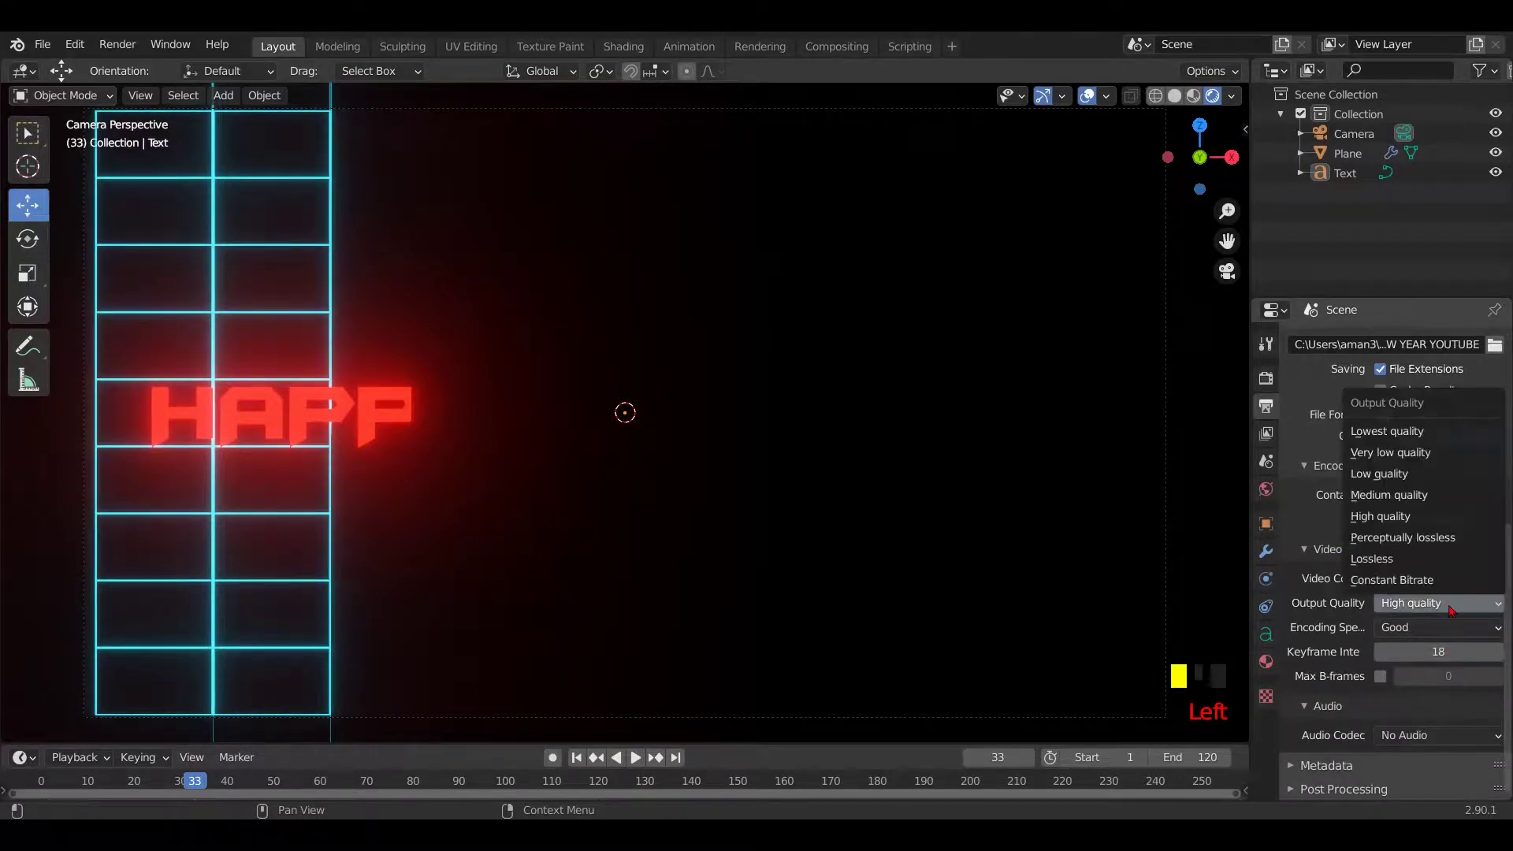
{"action": "left_click", "coordinate": [1425, 520]}
Start rendering the full animation with the configured output settings.
{"action": "scroll", "coordinate": [1431, 656], "scroll_direction": "up", "scroll_amount": 10}
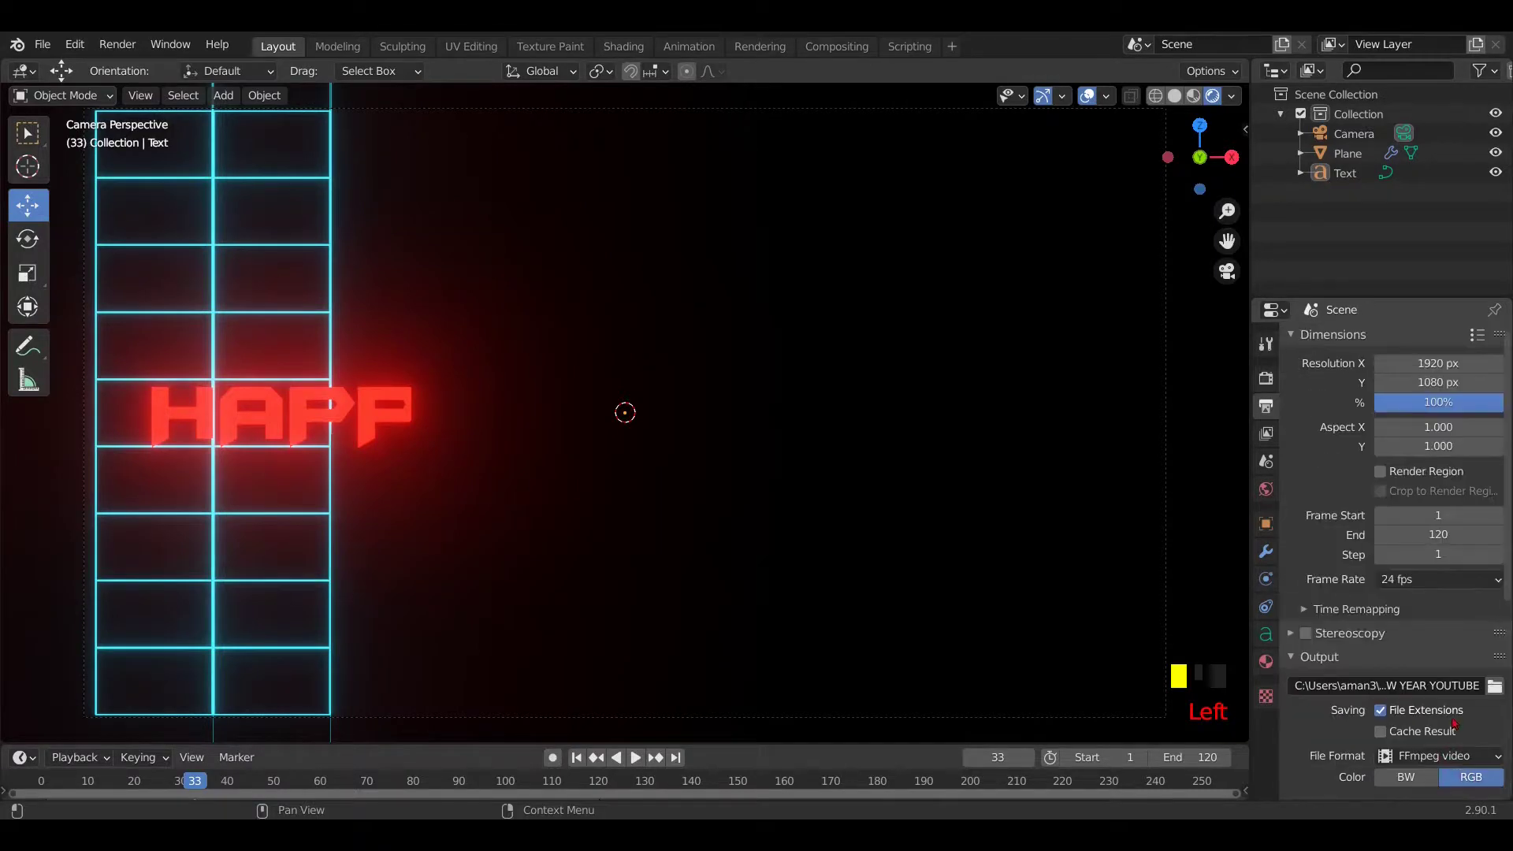
{"action": "left_click", "coordinate": [116, 45]}
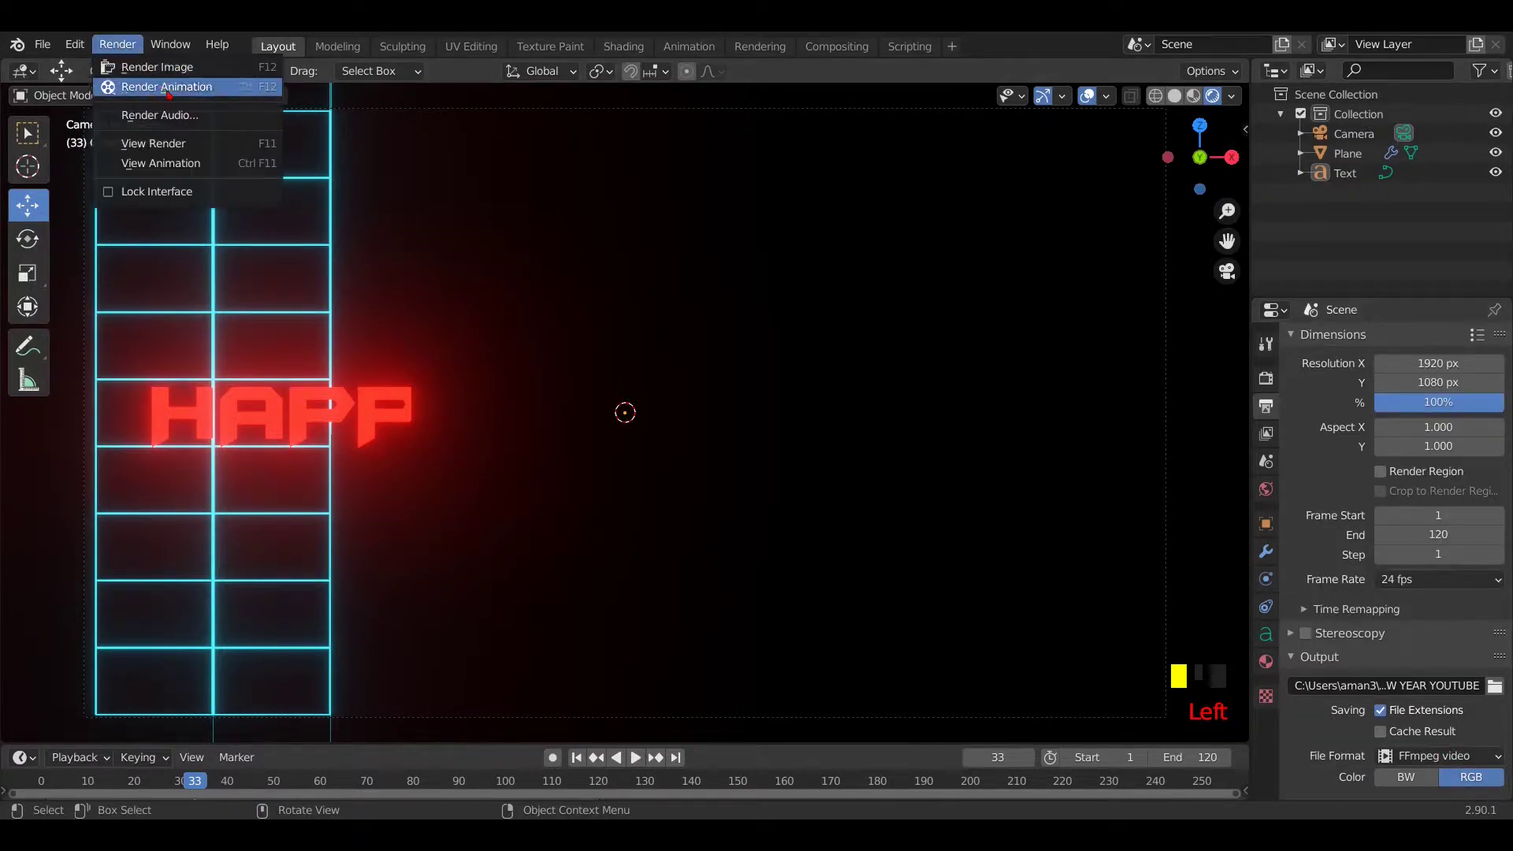